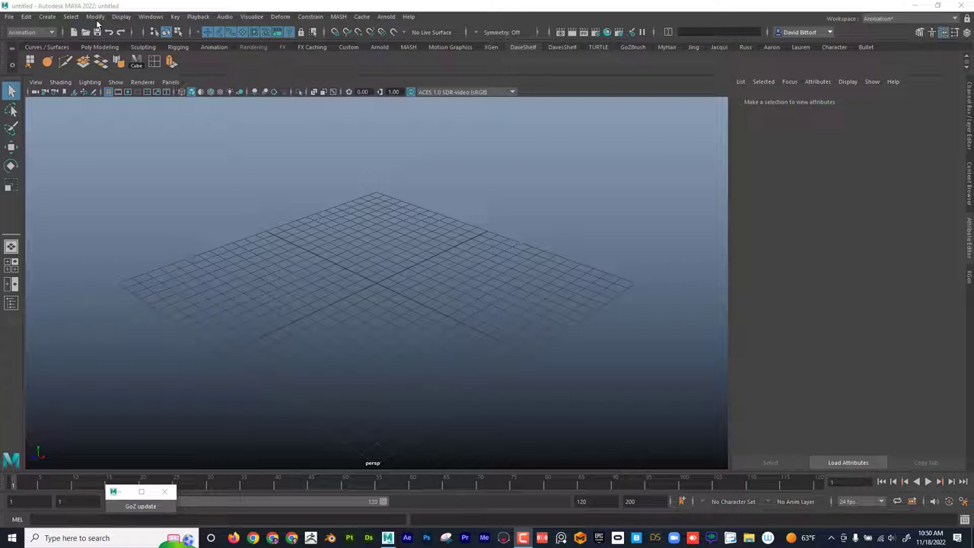
Switch to the Modeling menu set, then open the Content Browser and widen it
{"action": "left_click", "coordinate": [33, 34]}
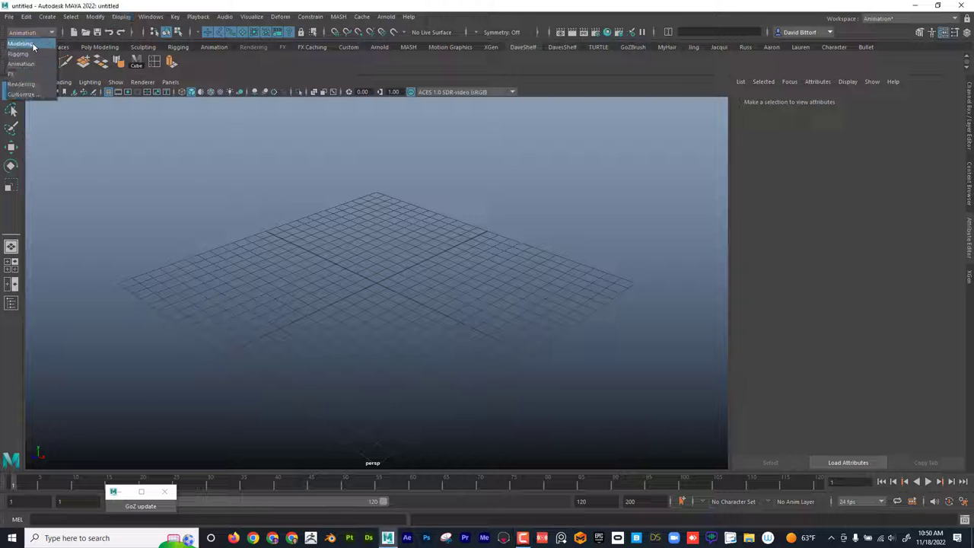
{"action": "left_click", "coordinate": [31, 43]}
{"action": "left_click", "coordinate": [154, 20]}
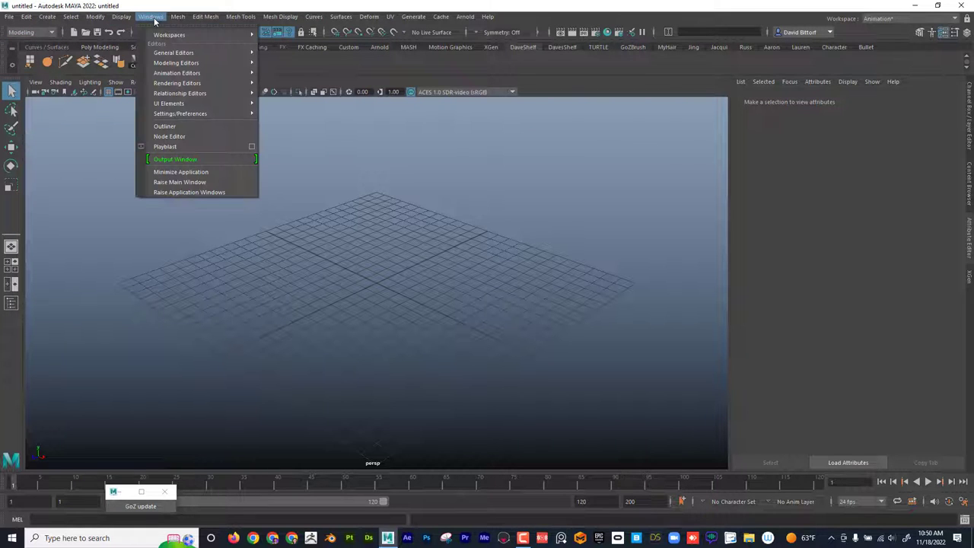
{"action": "mouse_move", "coordinate": [179, 55]}
{"action": "mouse_move", "coordinate": [216, 56]}
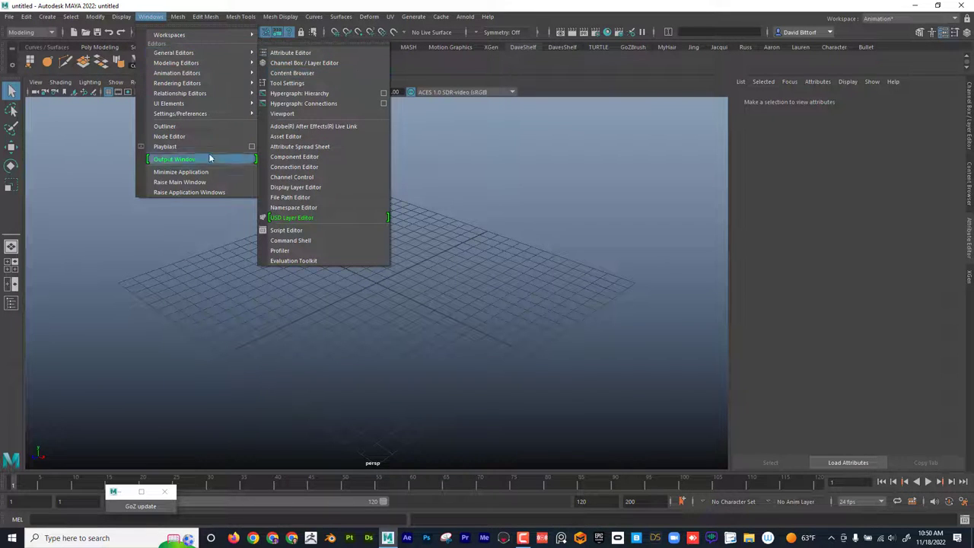
{"action": "left_click", "coordinate": [292, 74]}
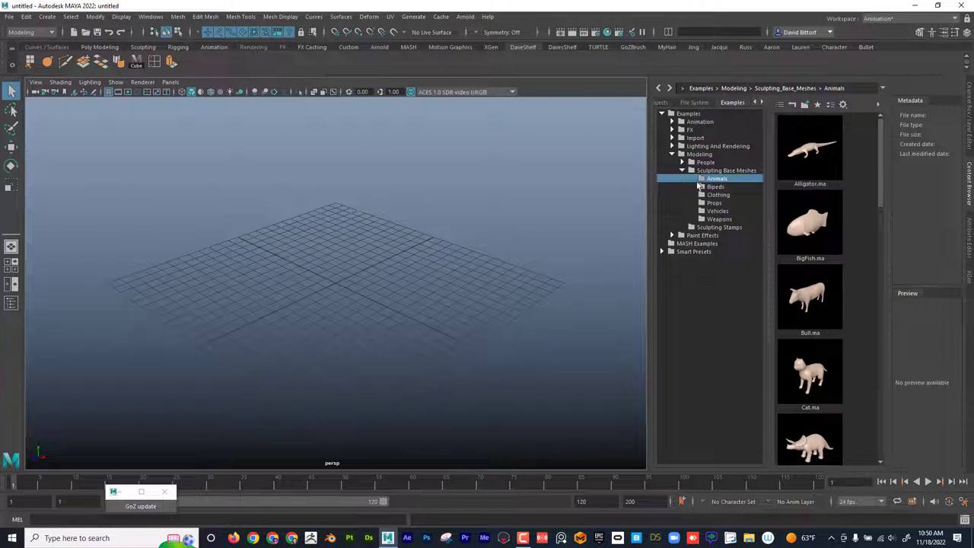
{"action": "left_click_drag", "start_coordinate": [649, 106], "coordinate": [596, 110]}
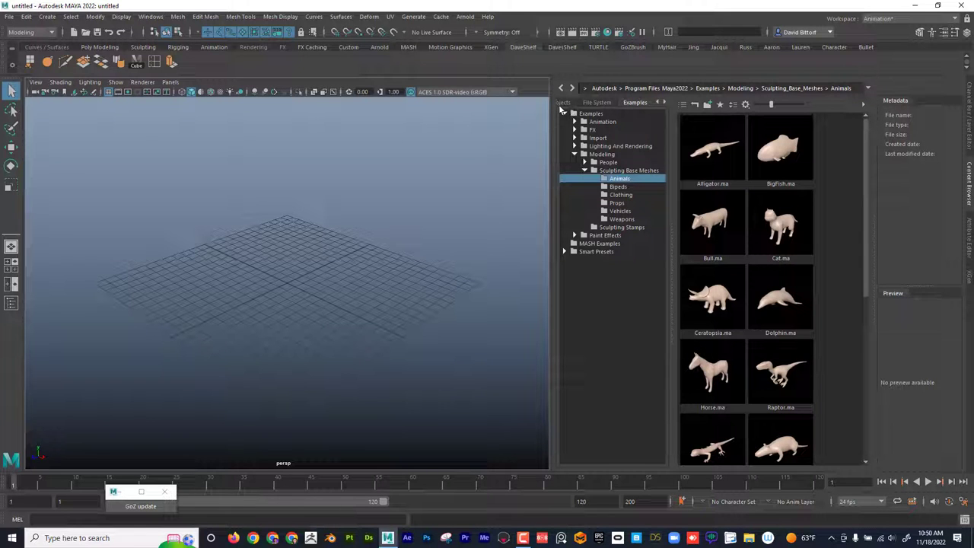
Import CharacterFemale.ma into the scene from the Bipeds folder of the Sculpting Base Meshes examples
{"action": "left_click", "coordinate": [567, 102]}
{"action": "left_click", "coordinate": [599, 103]}
{"action": "left_click", "coordinate": [641, 104]}
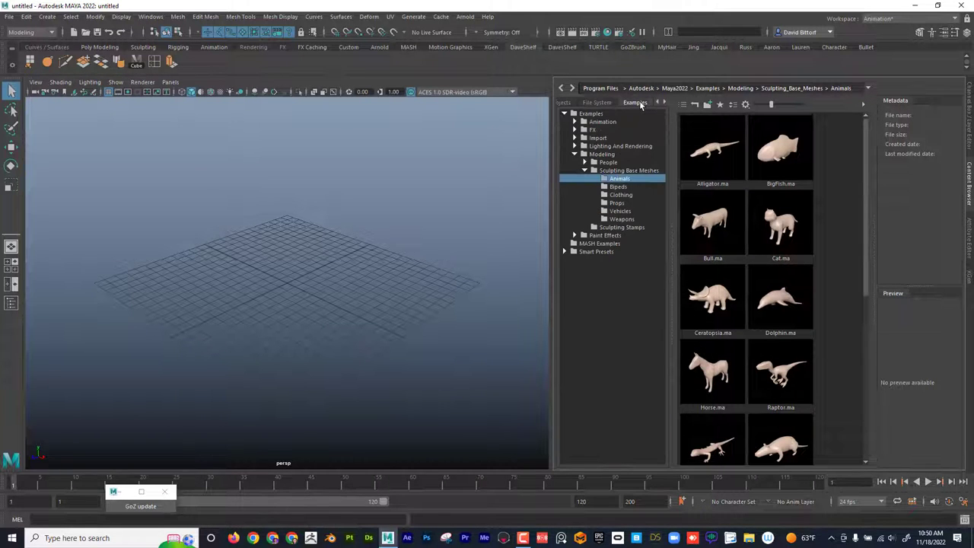
{"action": "left_click", "coordinate": [585, 171]}
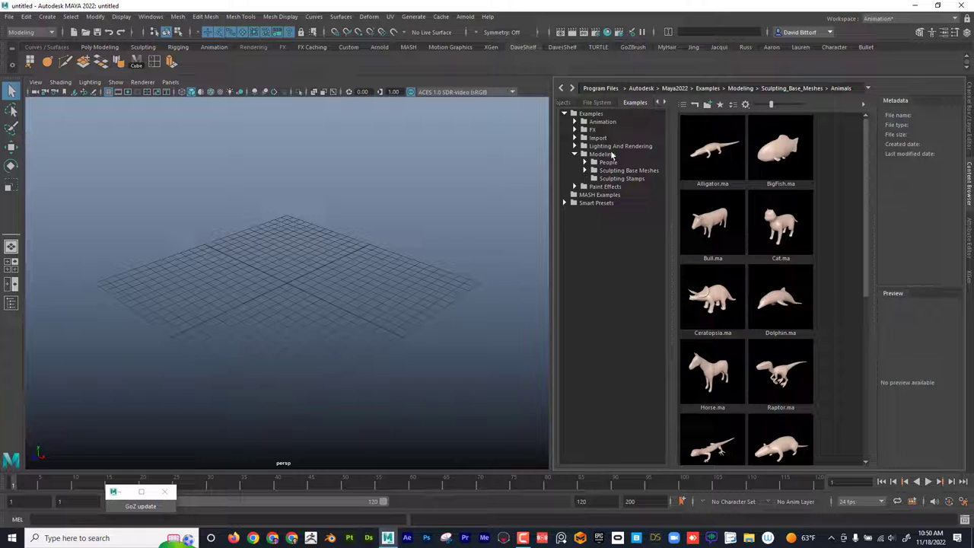
{"action": "double_click", "coordinate": [615, 172]}
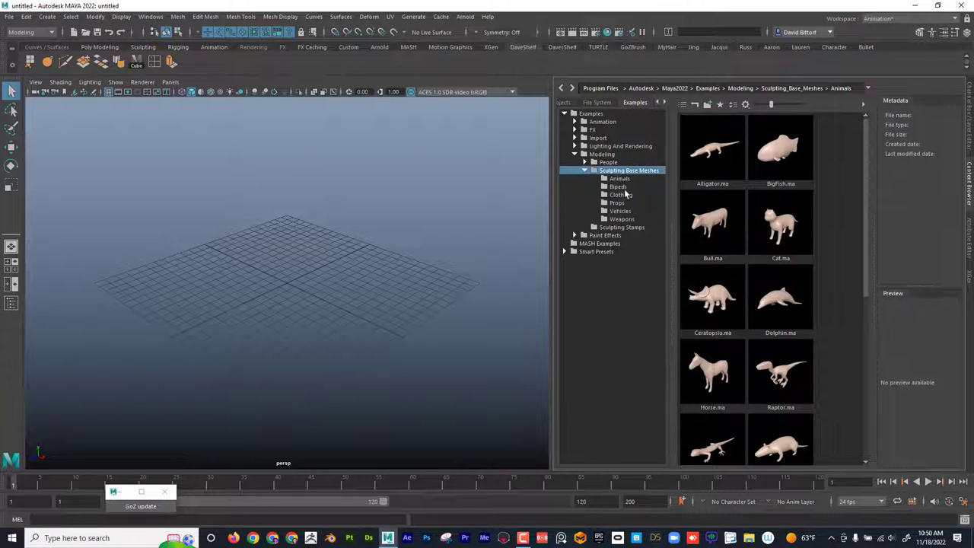
{"action": "left_click", "coordinate": [618, 187]}
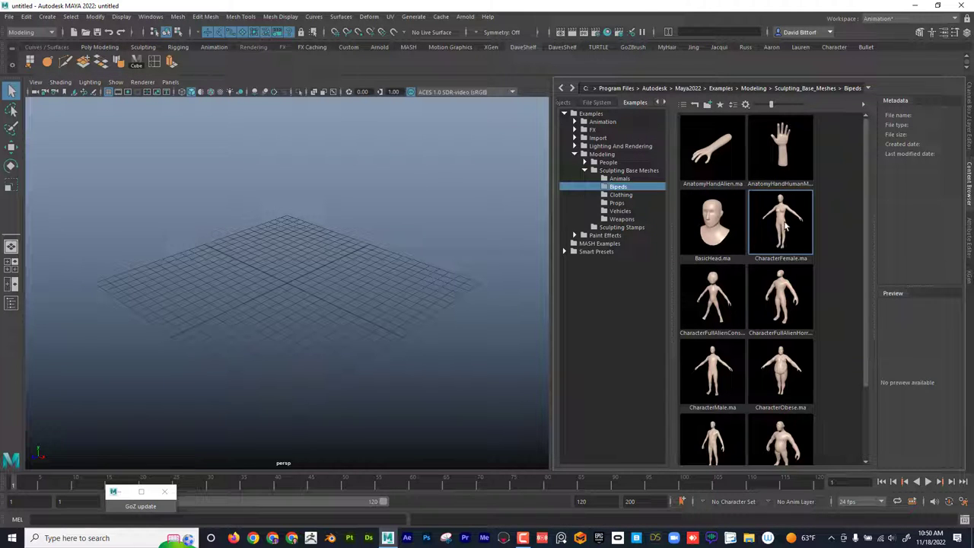
{"action": "left_click_drag", "start_coordinate": [786, 226], "coordinate": [230, 246]}
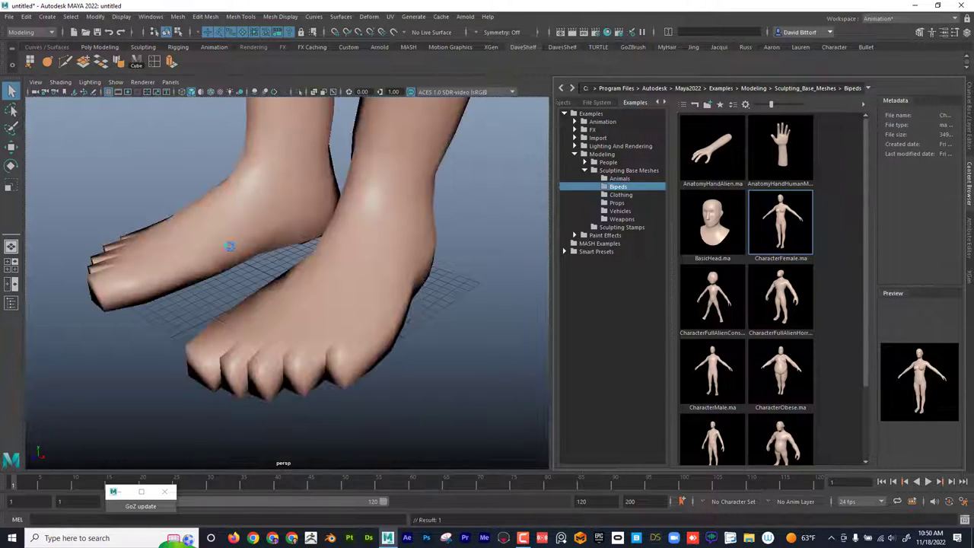
{"action": "right_click_drag", "start_coordinate": [451, 267], "coordinate": [91, 200], "text": "alt"}
{"action": "middle_click_drag", "start_coordinate": [325, 199], "coordinate": [291, 300], "text": "alt"}
{"action": "right_click_drag", "start_coordinate": [291, 300], "coordinate": [153, 246], "text": "alt"}
{"action": "left_click_drag", "start_coordinate": [153, 247], "coordinate": [192, 234], "text": "alt"}
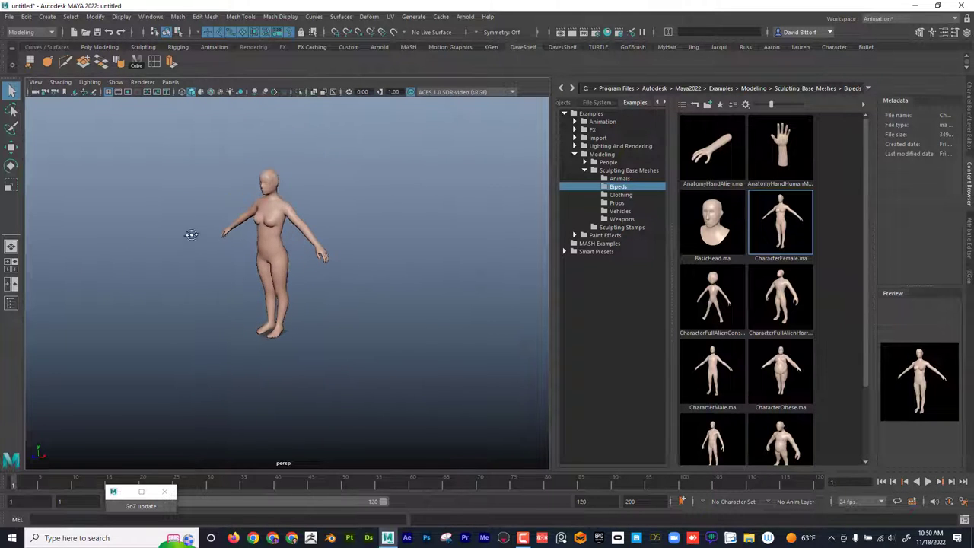
Import the HumanBody.ma base mesh and move it about 130 units along X, beside the female figure
{"action": "scroll", "coordinate": [730, 367], "scroll_direction": "down", "scroll_amount": 2}
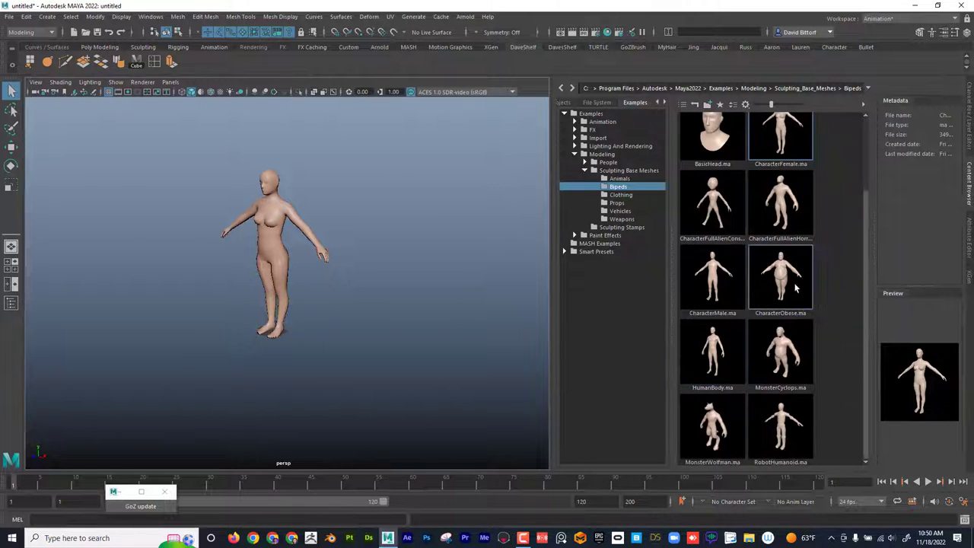
{"action": "left_click_drag", "start_coordinate": [713, 355], "coordinate": [283, 291]}
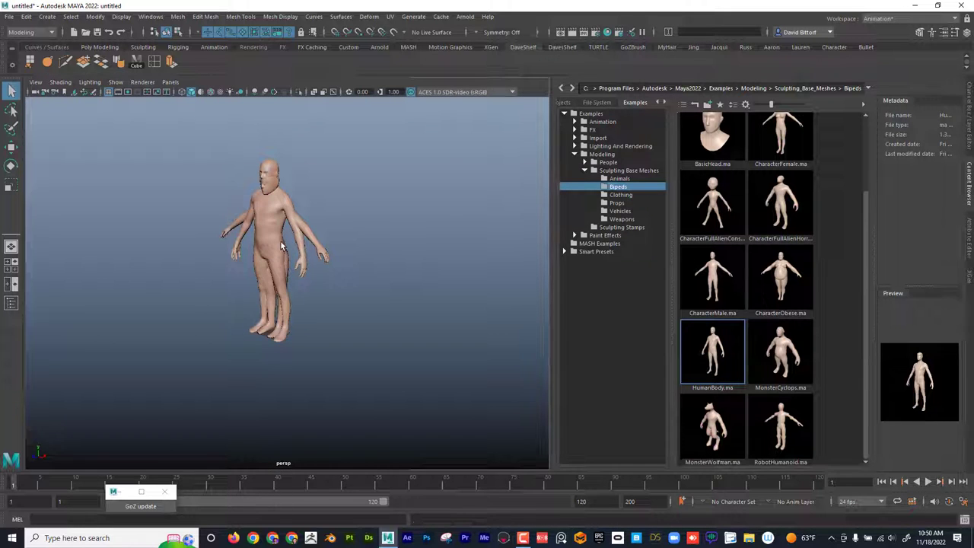
{"action": "left_click", "coordinate": [11, 148]}
{"action": "left_click_drag", "start_coordinate": [315, 348], "coordinate": [448, 369]}
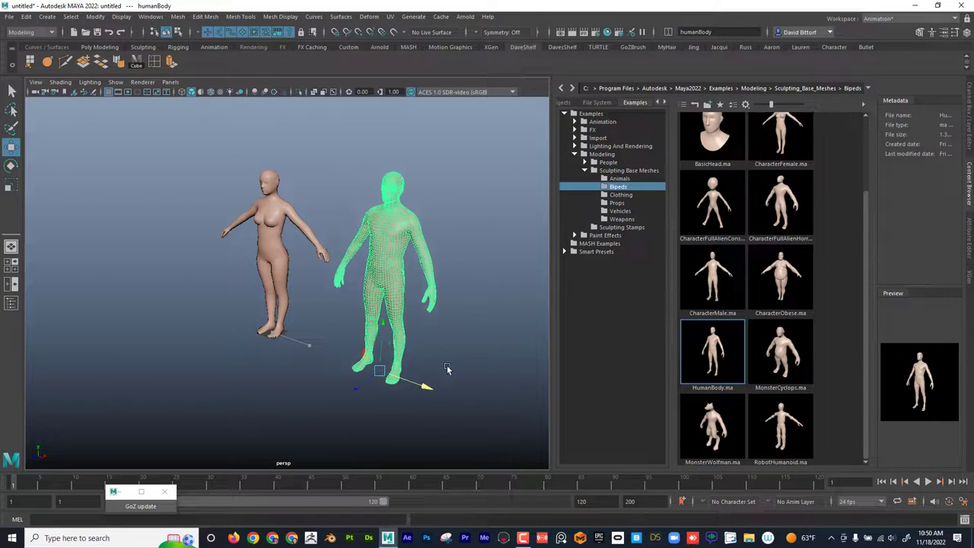
{"action": "mouse_move", "coordinate": [466, 154]}
{"action": "left_mouse_down", "text": "alt"}
{"action": "mouse_move", "coordinate": [433, 164]}
{"action": "mouse_move", "coordinate": [479, 163]}
{"action": "left_mouse_up", "text": "alt"}
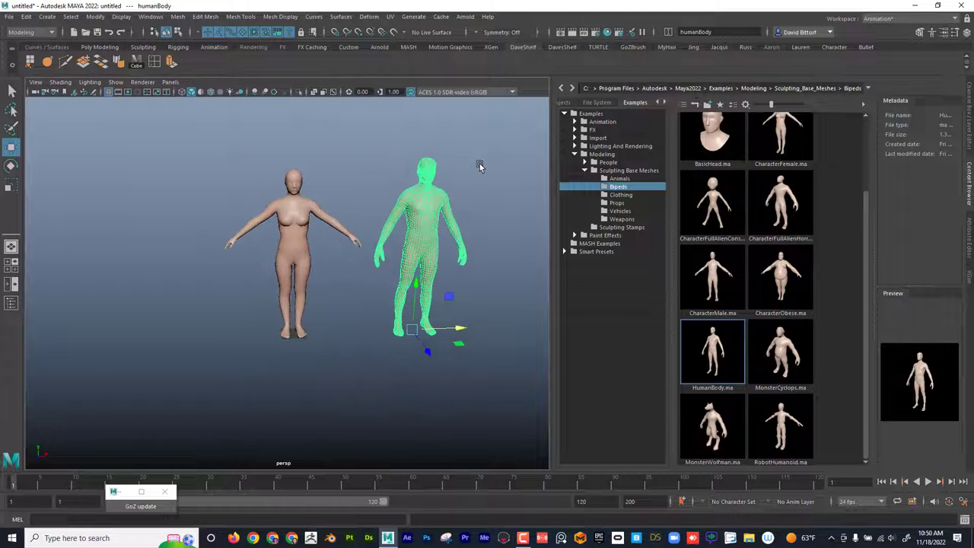
{"action": "middle_click_drag", "start_coordinate": [479, 164], "coordinate": [421, 184], "text": "alt"}
{"action": "right_click_drag", "start_coordinate": [420, 183], "coordinate": [487, 179], "text": "alt"}
{"action": "left_click_drag", "start_coordinate": [487, 179], "coordinate": [456, 159], "text": "alt"}
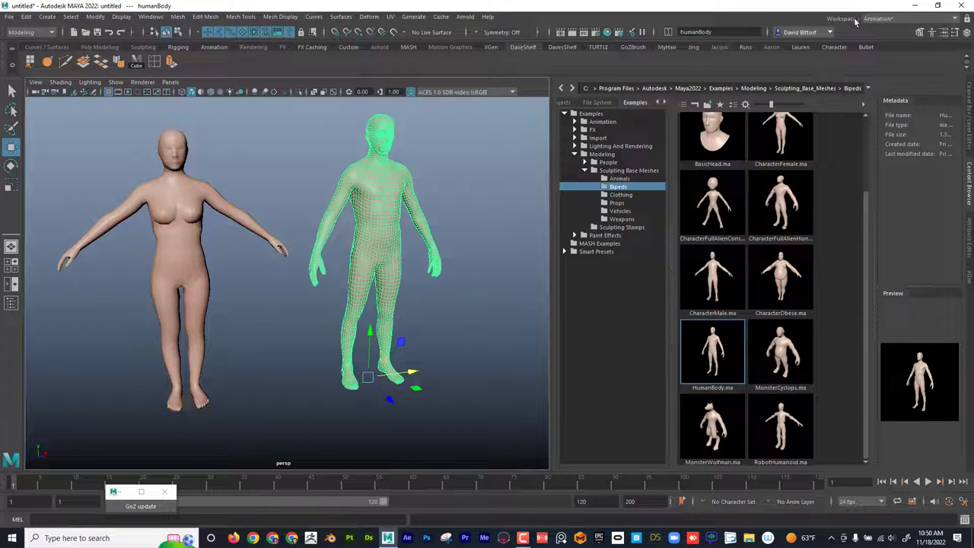
Switch to the UV Editing workspace and widen the UV Editor
{"action": "left_click", "coordinate": [894, 19]}
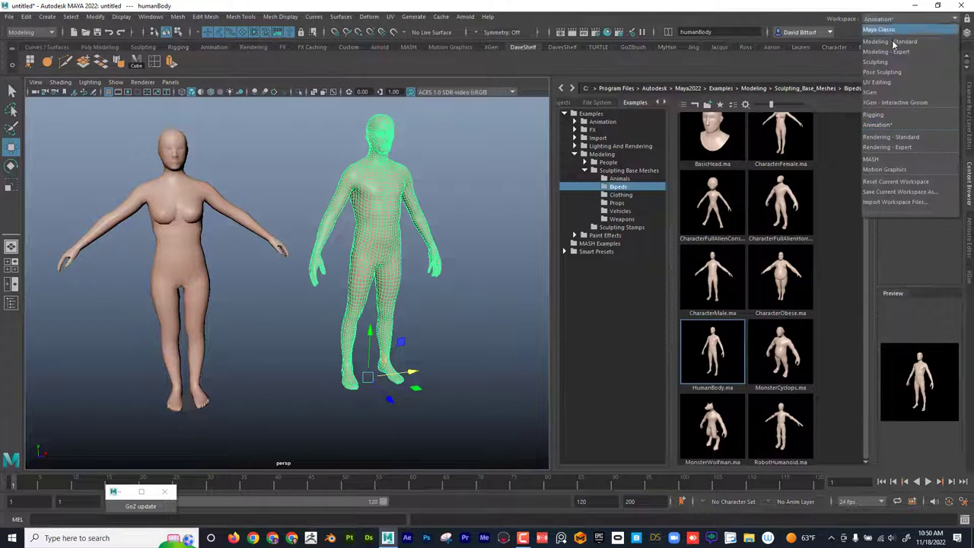
{"action": "left_click", "coordinate": [900, 81]}
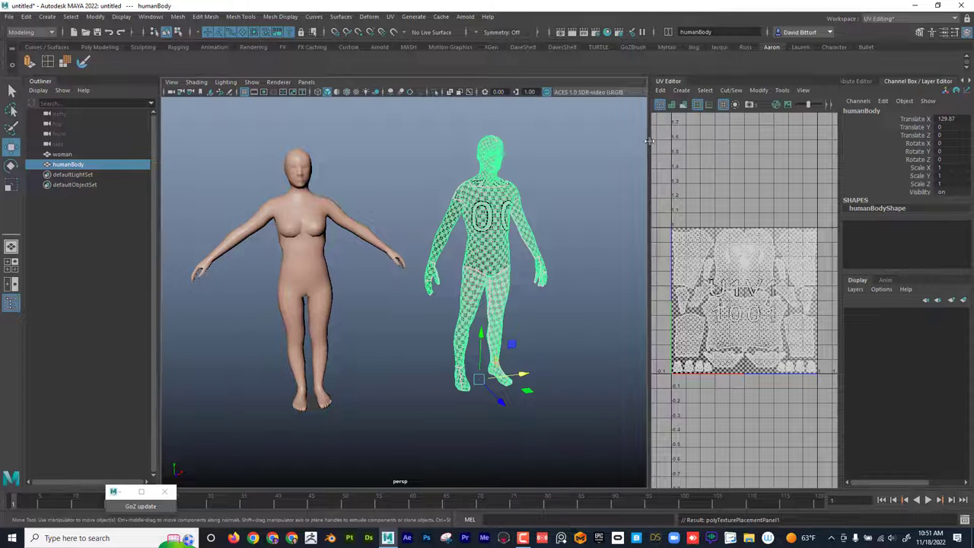
{"action": "left_click_drag", "start_coordinate": [648, 140], "coordinate": [564, 141]}
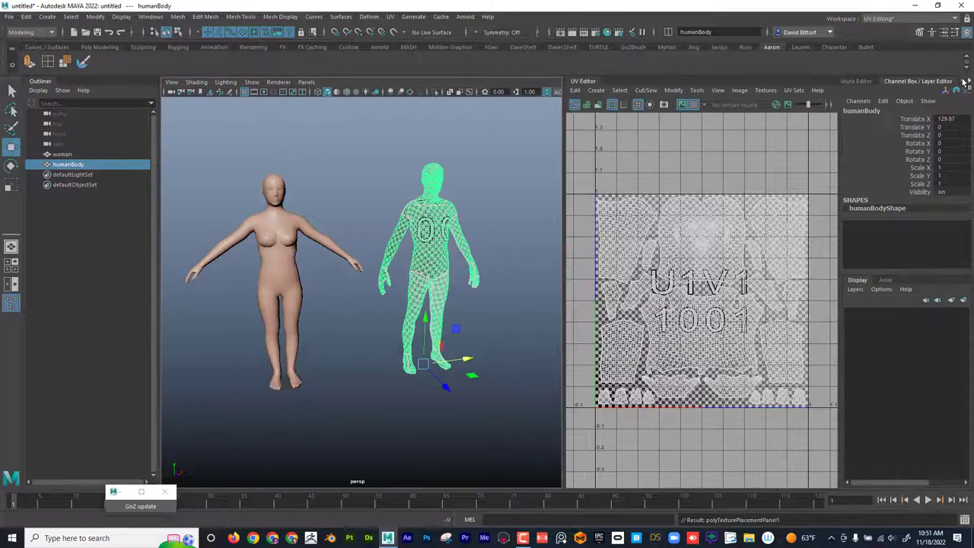
Bring up the UV Toolkit beside the UV Editor
{"action": "left_click", "coordinate": [966, 81]}
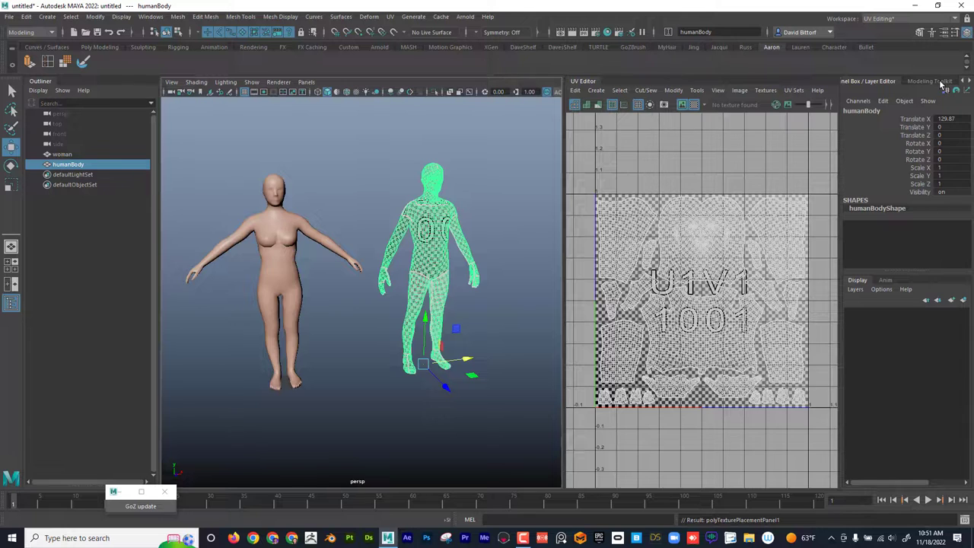
{"action": "left_click", "coordinate": [942, 84]}
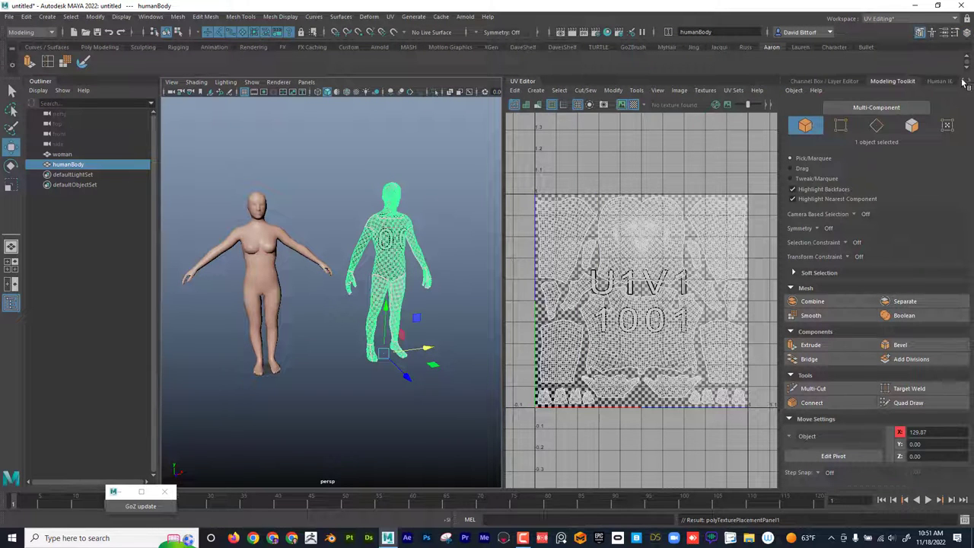
{"action": "left_click", "coordinate": [965, 82]}
{"action": "left_click", "coordinate": [965, 81]}
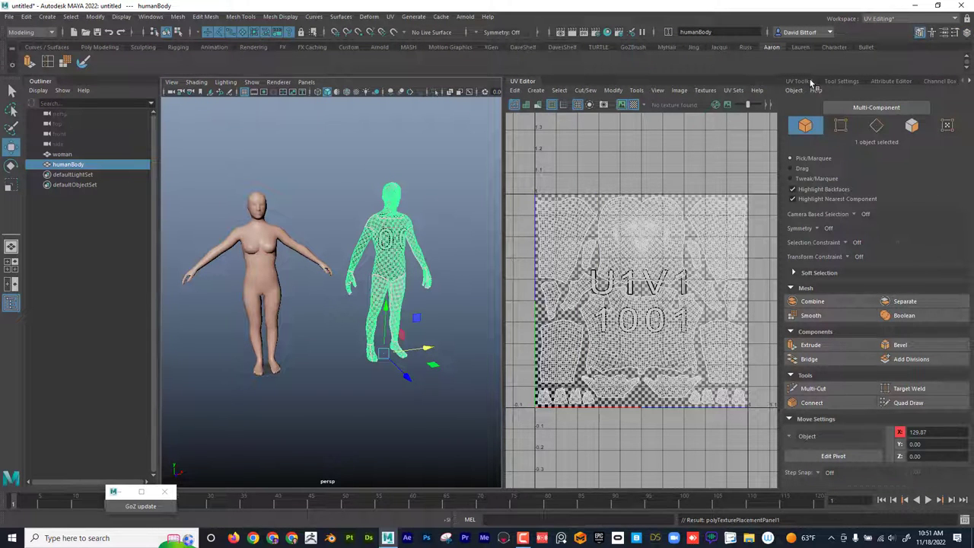
{"action": "left_click", "coordinate": [805, 80]}
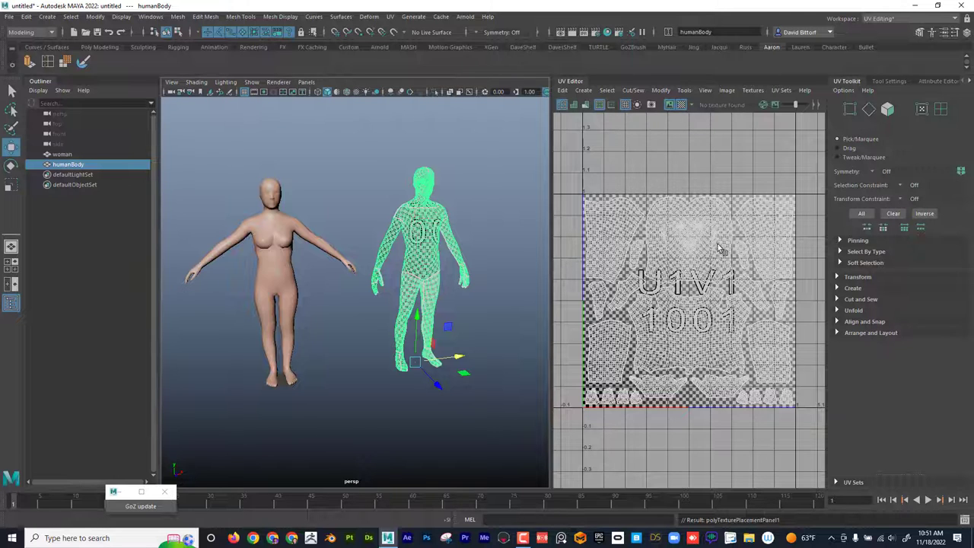
Turn off the checker map display and compare the UV layouts of the humanBody and woman meshes
{"action": "left_click", "coordinate": [681, 105]}
{"action": "left_click_drag", "start_coordinate": [502, 196], "coordinate": [452, 207], "text": "alt"}
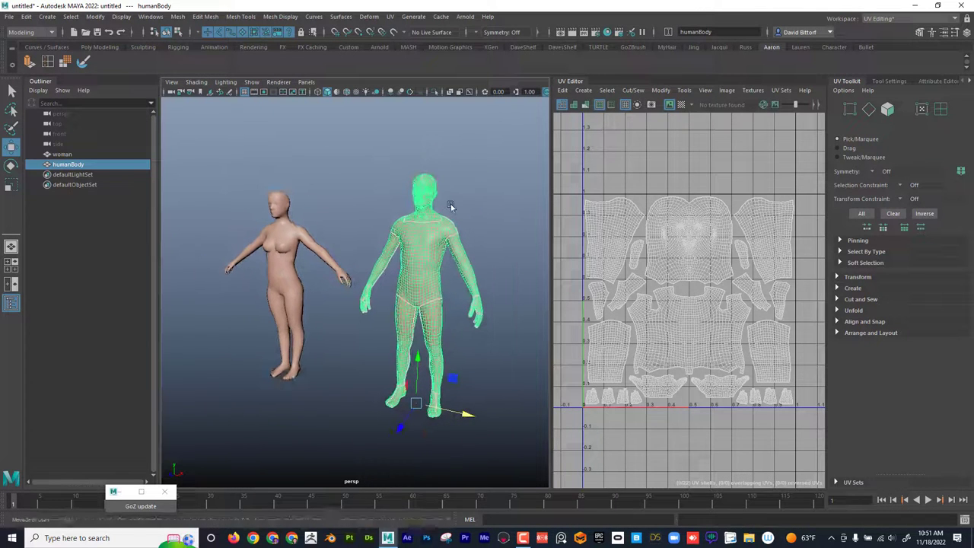
{"action": "left_click", "coordinate": [280, 208]}
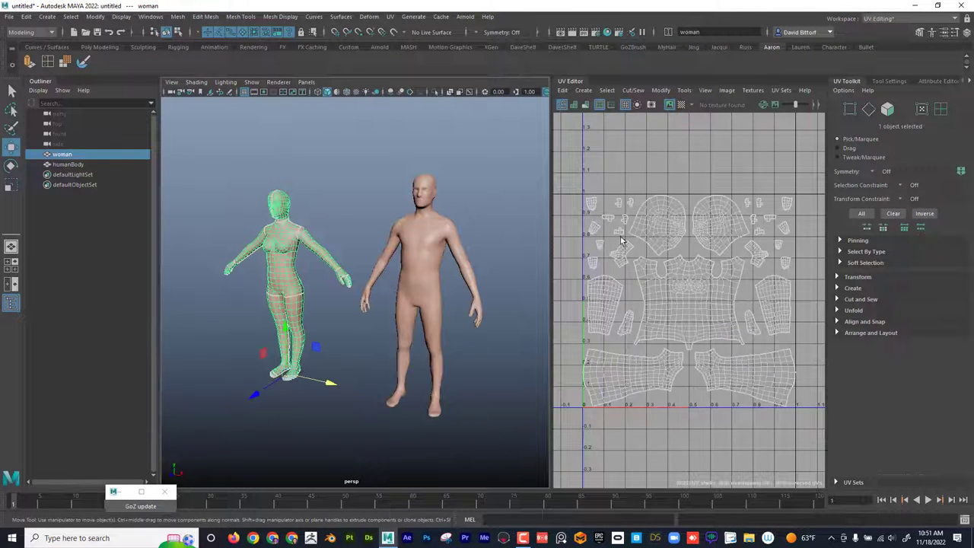
{"action": "left_click_drag", "start_coordinate": [449, 200], "coordinate": [471, 208], "text": "alt"}
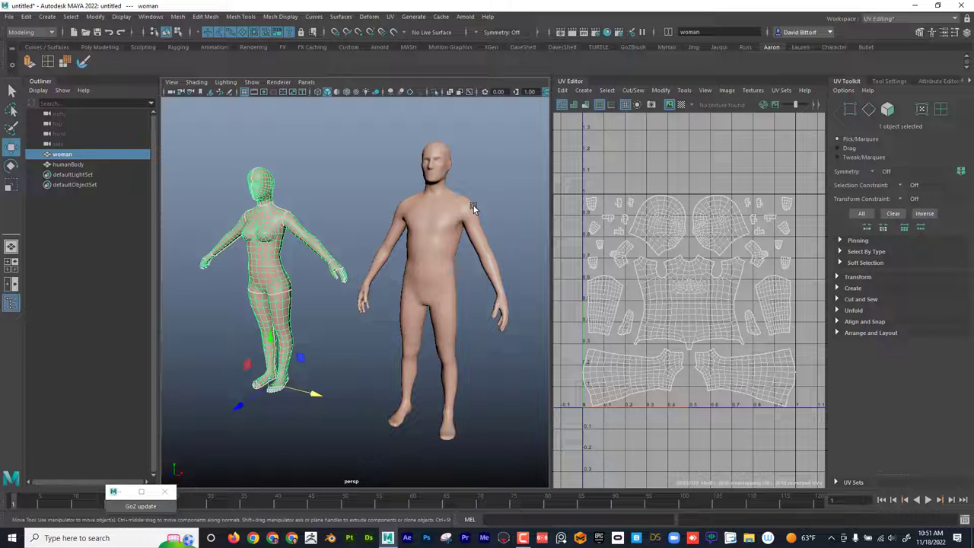
{"action": "left_click", "coordinate": [433, 206]}
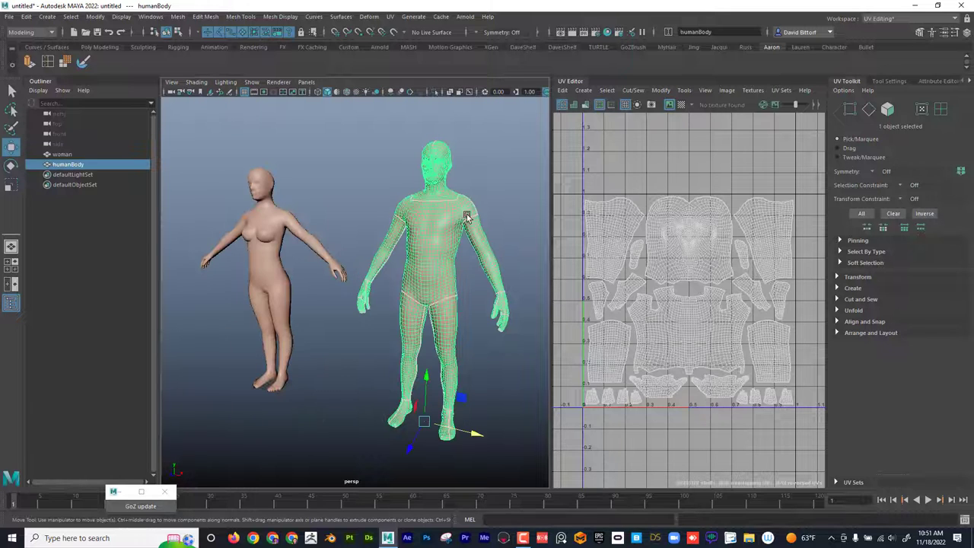
Switch humanBody to UV Shell selection and examine which body part each shell covers and how the shells fit the UV tile
{"action": "right_click", "coordinate": [701, 244]}
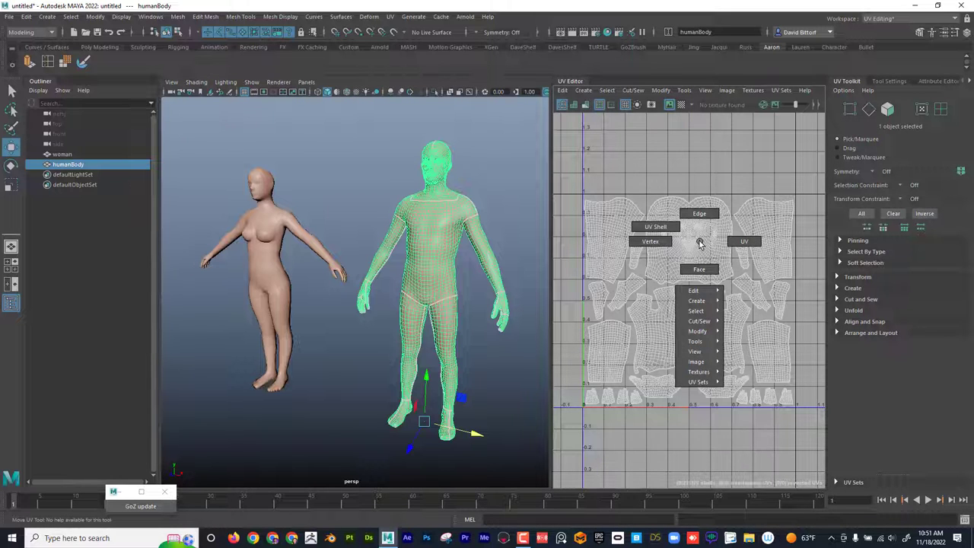
{"action": "left_click", "coordinate": [662, 228]}
{"action": "left_click", "coordinate": [673, 237]}
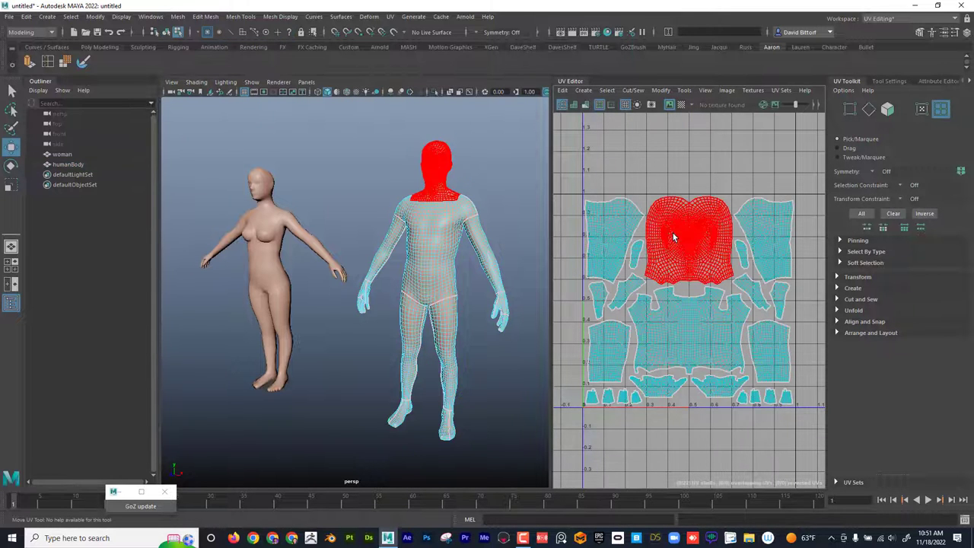
{"action": "left_click", "coordinate": [768, 235]}
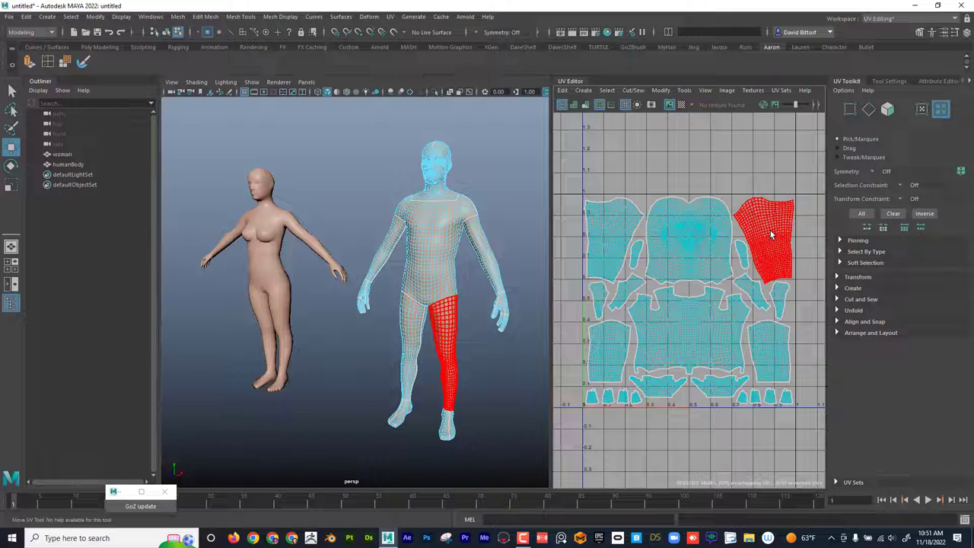
{"action": "left_click", "coordinate": [777, 332]}
{"action": "left_click", "coordinate": [711, 325]}
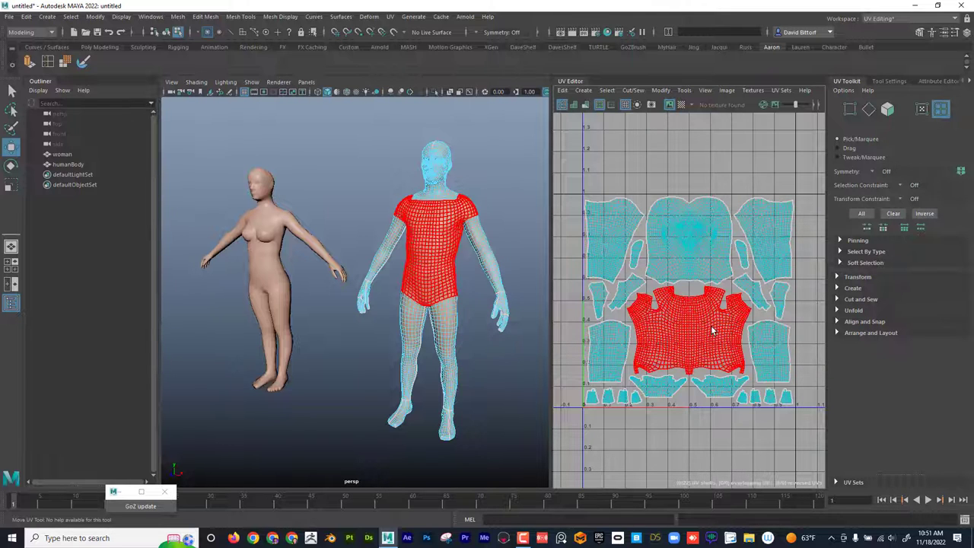
{"action": "left_click", "coordinate": [720, 392]}
{"action": "left_click", "coordinate": [744, 396]}
{"action": "left_click", "coordinate": [757, 397]}
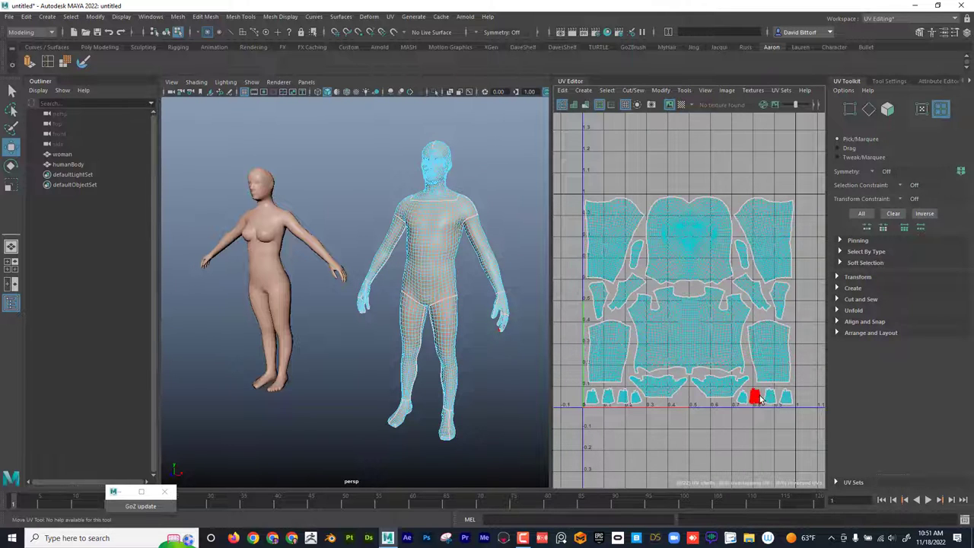
{"action": "left_click", "coordinate": [769, 350]}
{"action": "left_click", "coordinate": [725, 266]}
{"action": "left_click", "coordinate": [771, 356]}
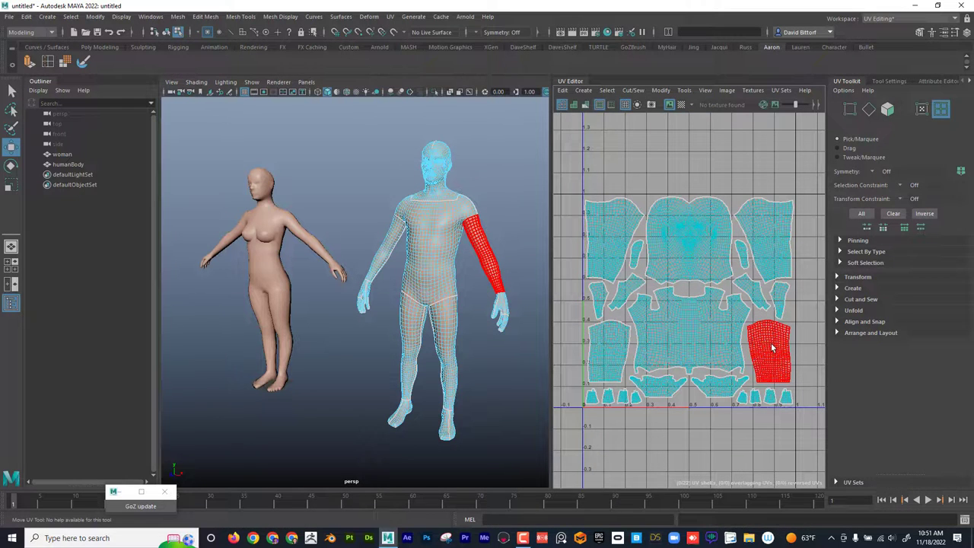
{"action": "left_click", "coordinate": [765, 228]}
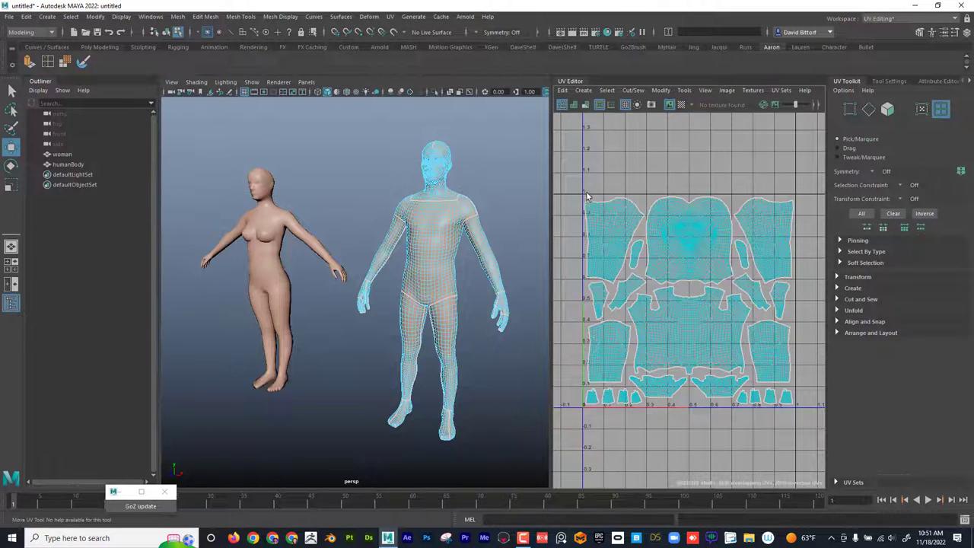
{"action": "left_click", "coordinate": [601, 379]}
{"action": "left_click", "coordinate": [748, 415]}
{"action": "left_click", "coordinate": [797, 205]}
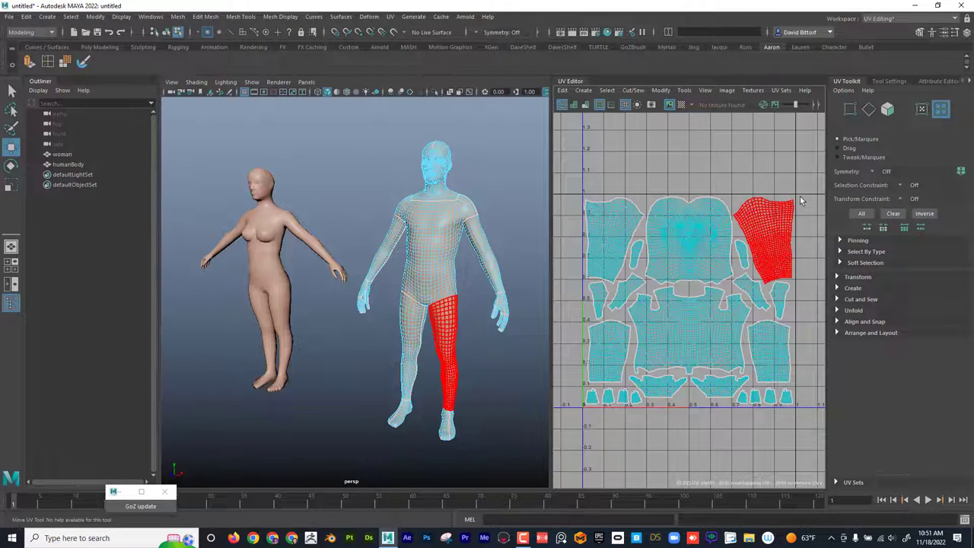
Examine which parts of humanBody the forearm and foot shells cover, comparing the UV layout with the model from several angles
{"action": "left_click", "coordinate": [771, 358]}
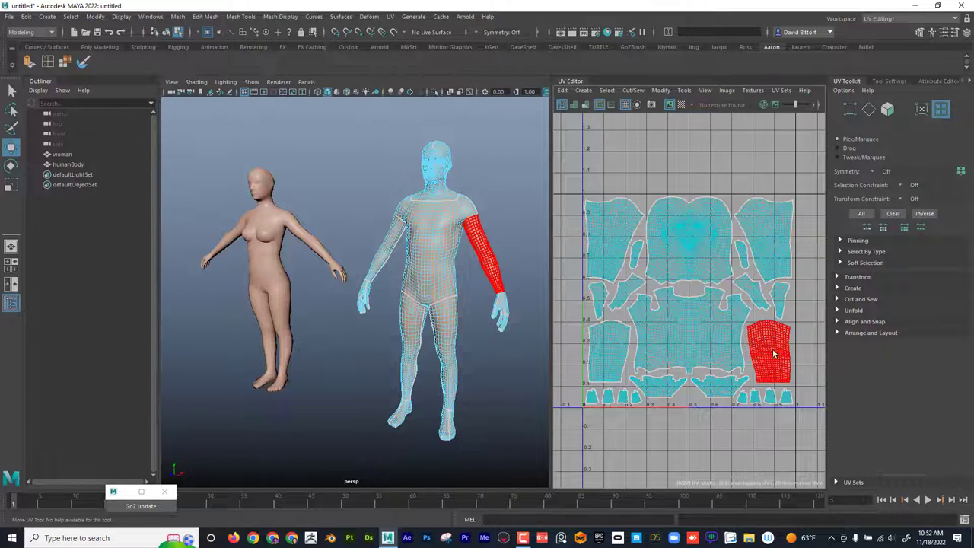
{"action": "left_click", "coordinate": [629, 292]}
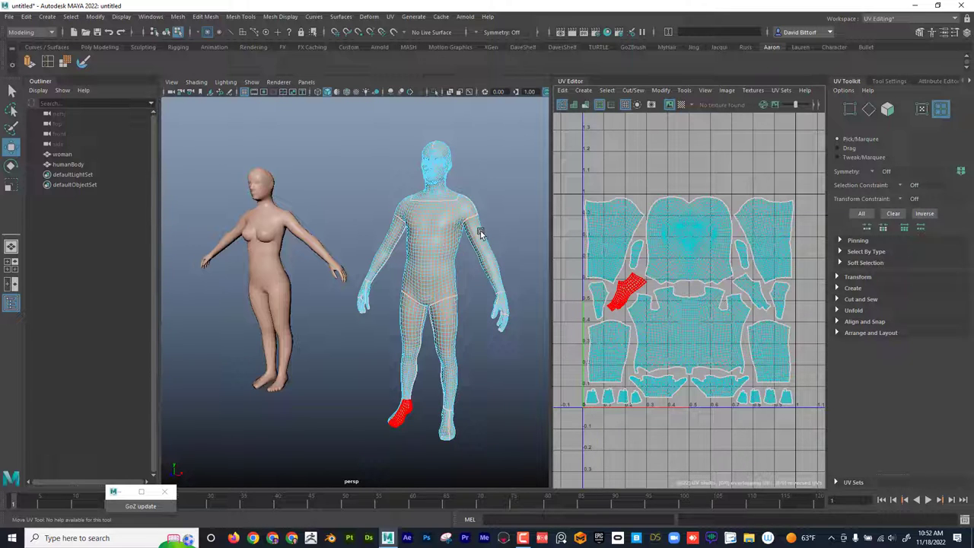
{"action": "left_click_drag", "start_coordinate": [475, 235], "coordinate": [447, 246], "text": "alt"}
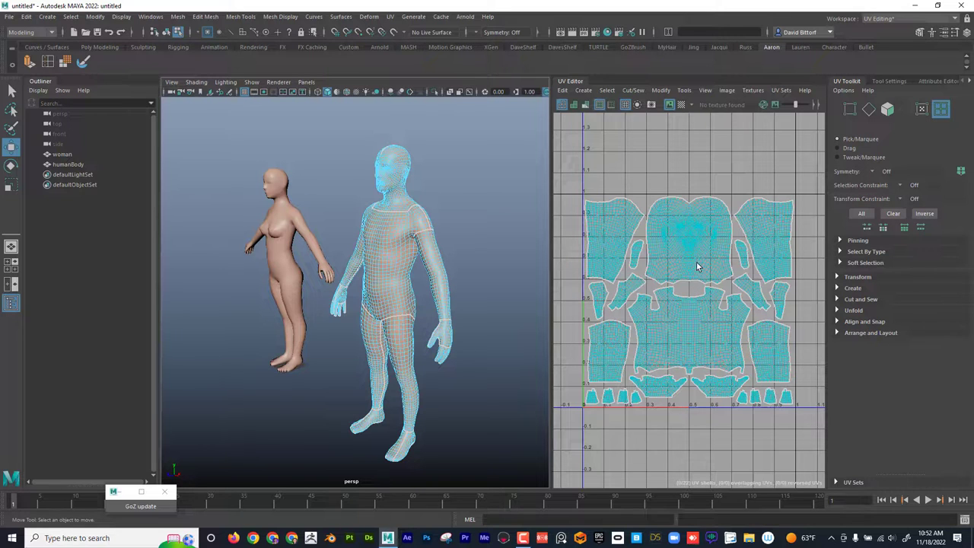
{"action": "scroll", "coordinate": [689, 235], "scroll_direction": "down", "scroll_amount": 2}
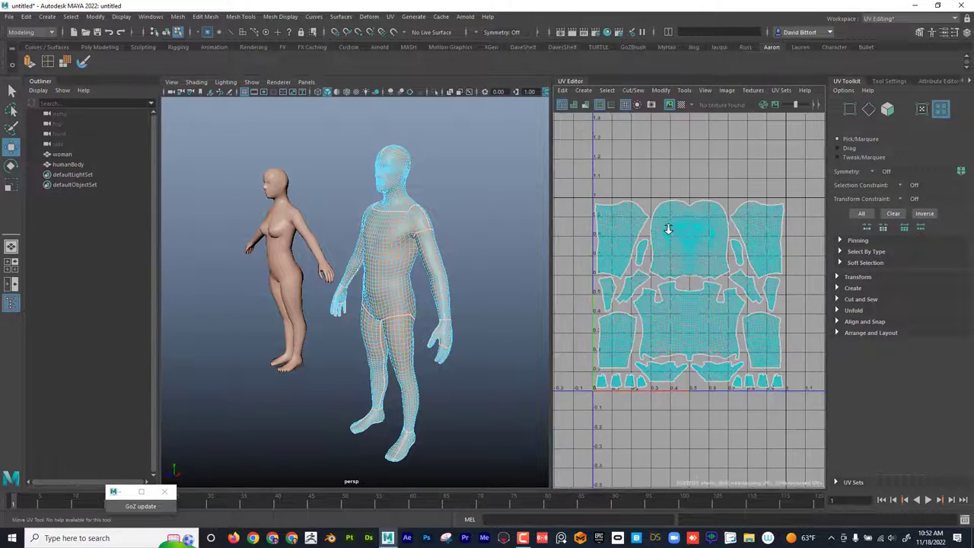
{"action": "left_click_drag", "start_coordinate": [411, 228], "coordinate": [464, 221], "text": "alt"}
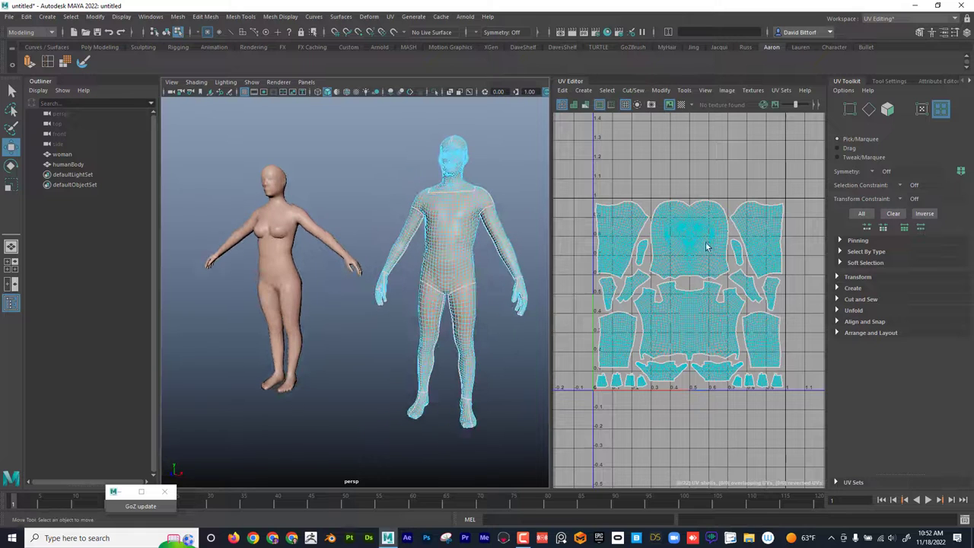
Select humanBody's head shell in UV Shell mode, try moving it slightly in the UV Editor, and undo the move
{"action": "right_click", "coordinate": [701, 240]}
{"action": "left_click", "coordinate": [656, 222]}
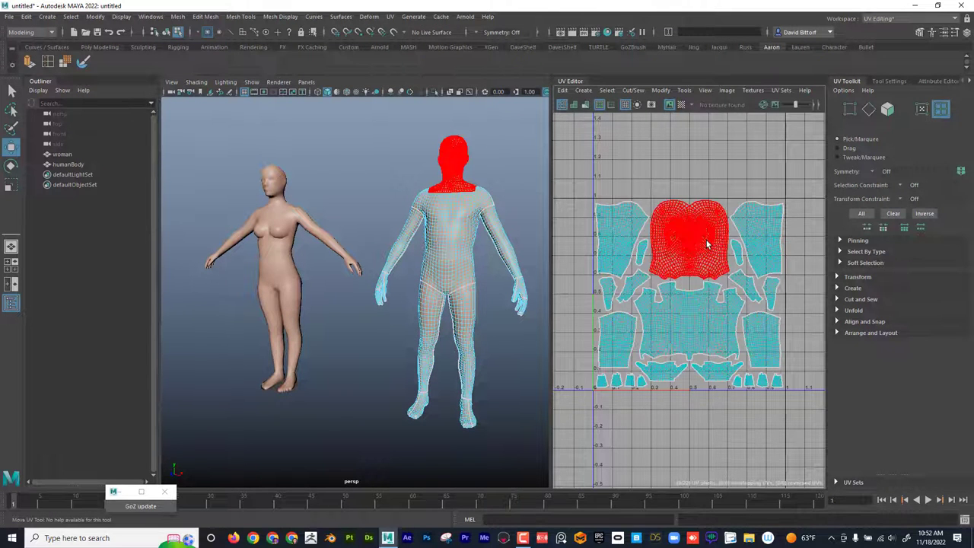
{"action": "left_click", "coordinate": [695, 242]}
{"action": "mouse_move", "coordinate": [694, 242]}
{"action": "left_mouse_down"}
{"action": "mouse_move", "coordinate": [709, 204]}
{"action": "mouse_move", "coordinate": [677, 236]}
{"action": "mouse_move", "coordinate": [696, 256]}
{"action": "left_mouse_up"}
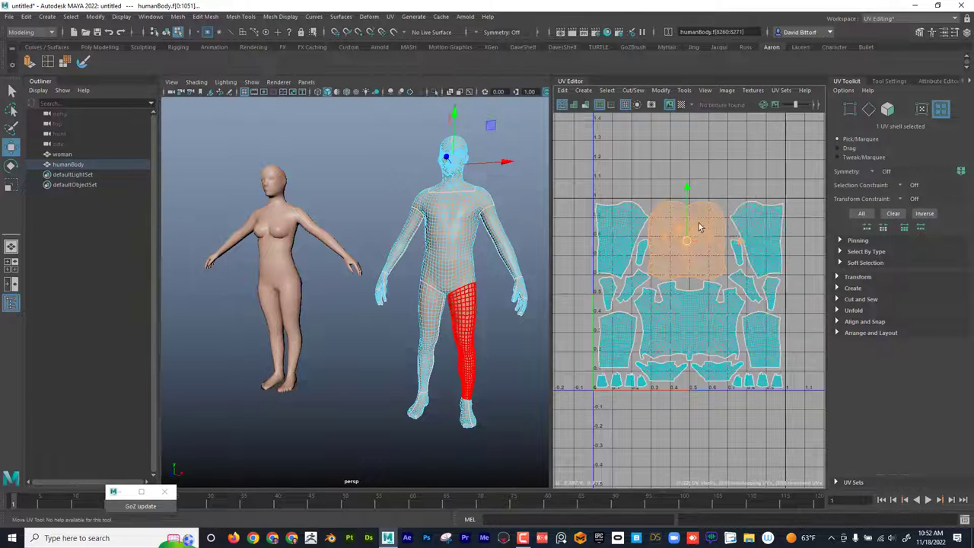
{"action": "key", "text": "ctrl+z"}
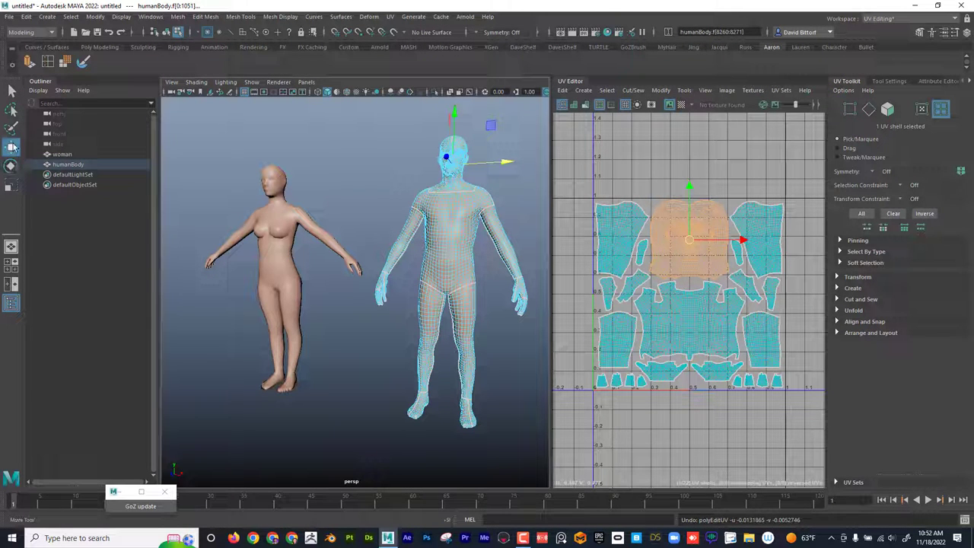
Try rotating the head UV shell about 12 degrees clockwise and undo the rotation
{"action": "left_click", "coordinate": [11, 167]}
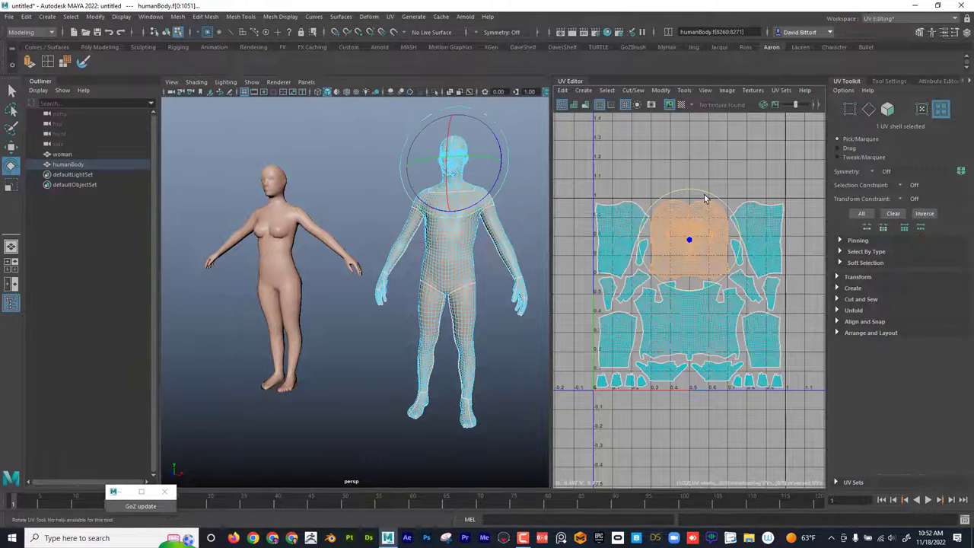
{"action": "left_click_drag", "start_coordinate": [708, 203], "coordinate": [713, 208]}
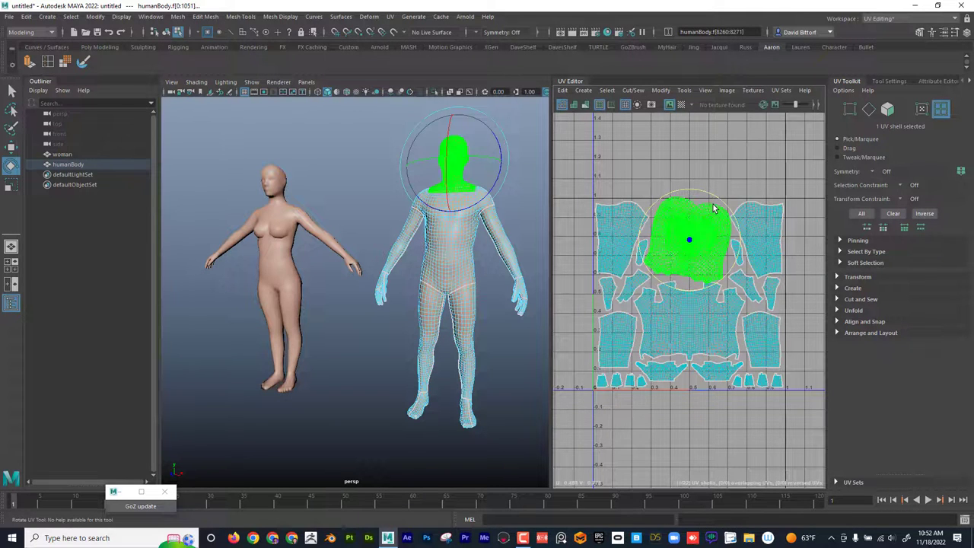
{"action": "key", "text": "ctrl+z"}
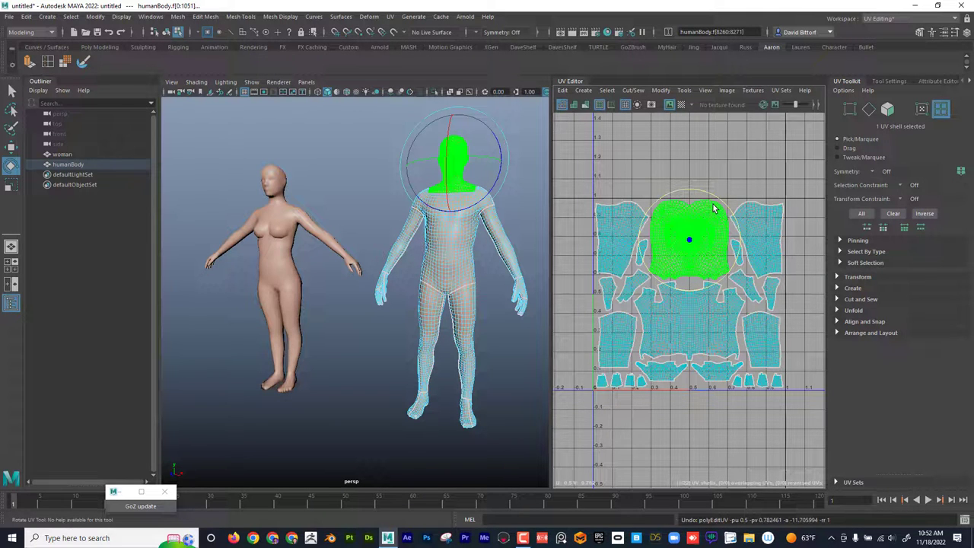
Scale humanBody's head UV shell down slightly and uniformly with the Scale tool, and select the leg shell beside it
{"action": "key", "text": "w"}
{"action": "key", "text": "e"}
{"action": "key", "text": "r"}
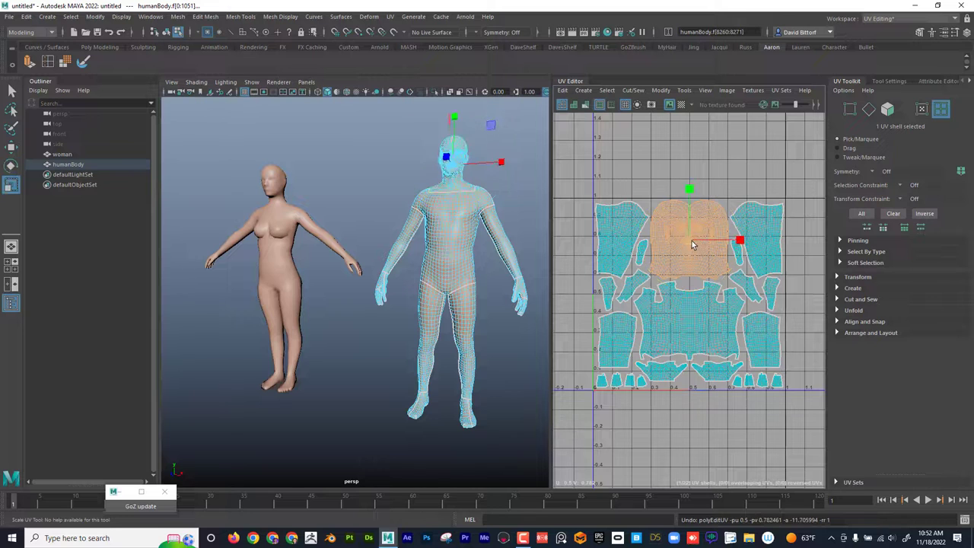
{"action": "mouse_move", "coordinate": [692, 241]}
{"action": "left_mouse_down"}
{"action": "mouse_move", "coordinate": [679, 239]}
{"action": "mouse_move", "coordinate": [689, 237]}
{"action": "left_mouse_up"}
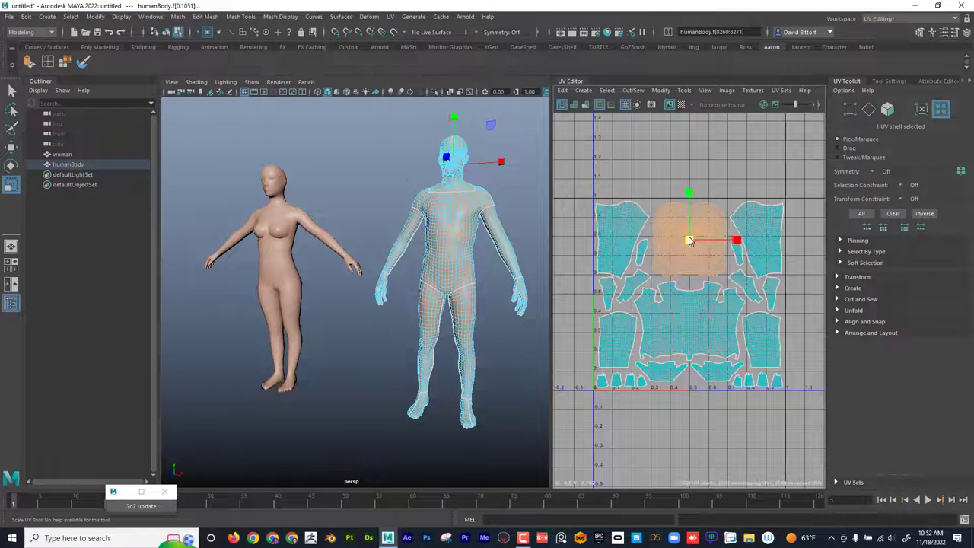
{"action": "left_click", "coordinate": [765, 234]}
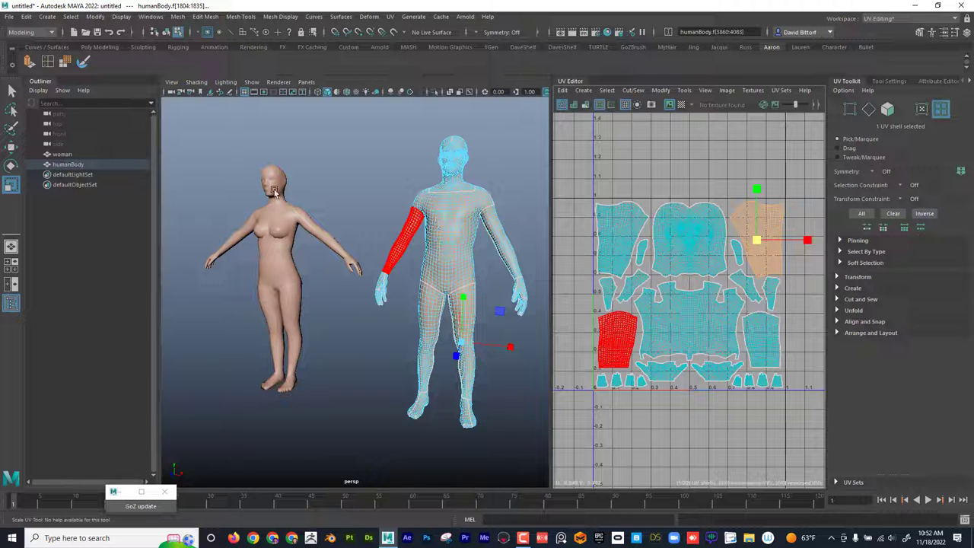
Leave humanBody's shell selection, switch the woman mesh to face selection and select all of its faces
{"action": "right_click", "coordinate": [455, 211]}
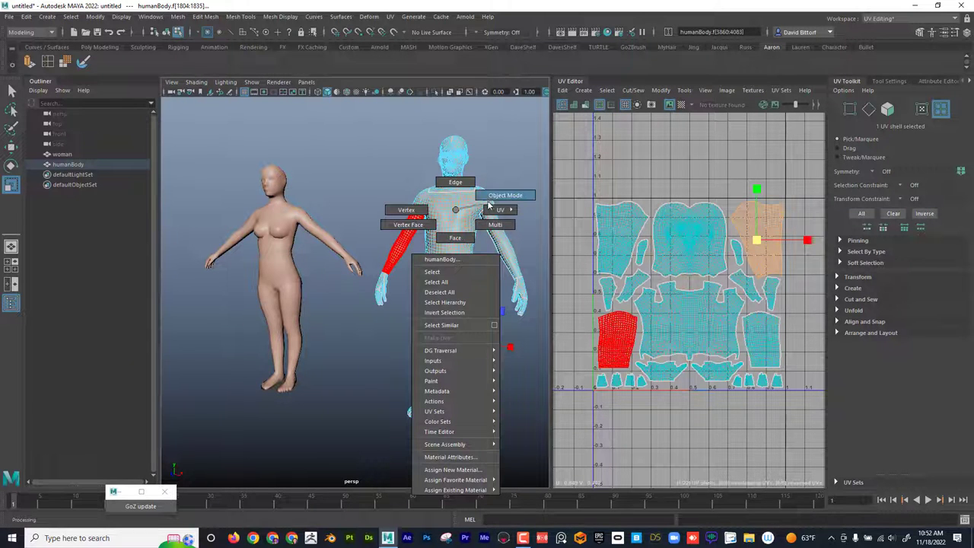
{"action": "left_click", "coordinate": [465, 223]}
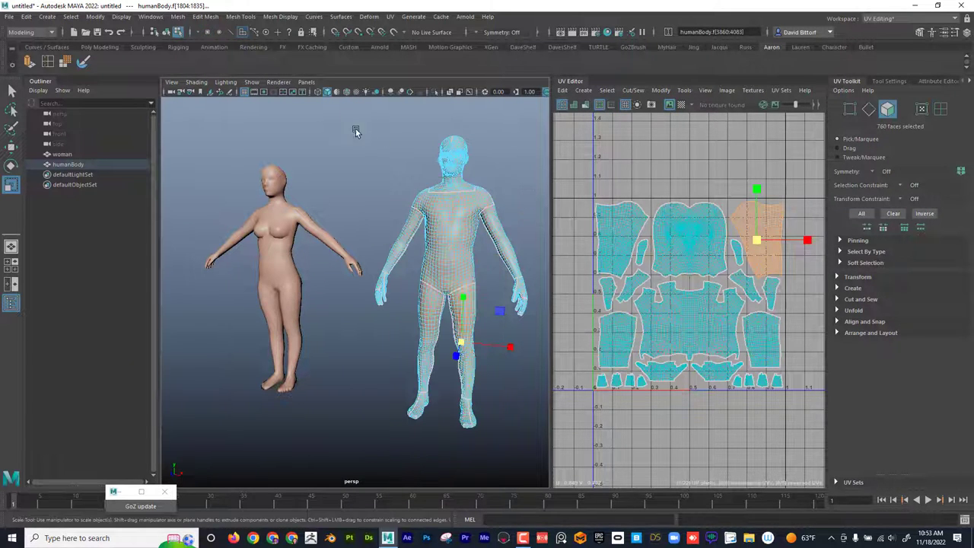
{"action": "left_click_drag", "start_coordinate": [356, 131], "coordinate": [236, 347]}
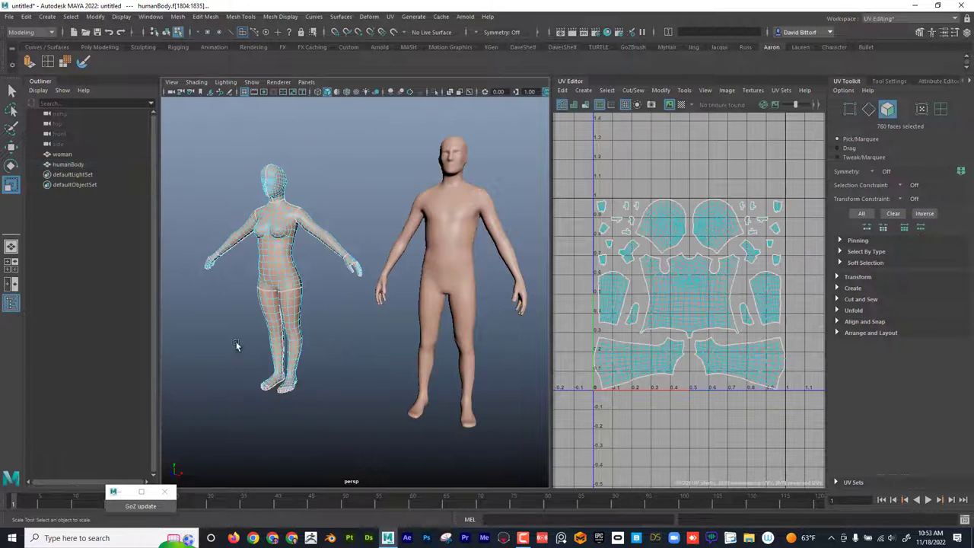
{"action": "right_click", "coordinate": [271, 222]}
{"action": "left_click_drag", "start_coordinate": [321, 256], "coordinate": [389, 255], "text": "alt"}
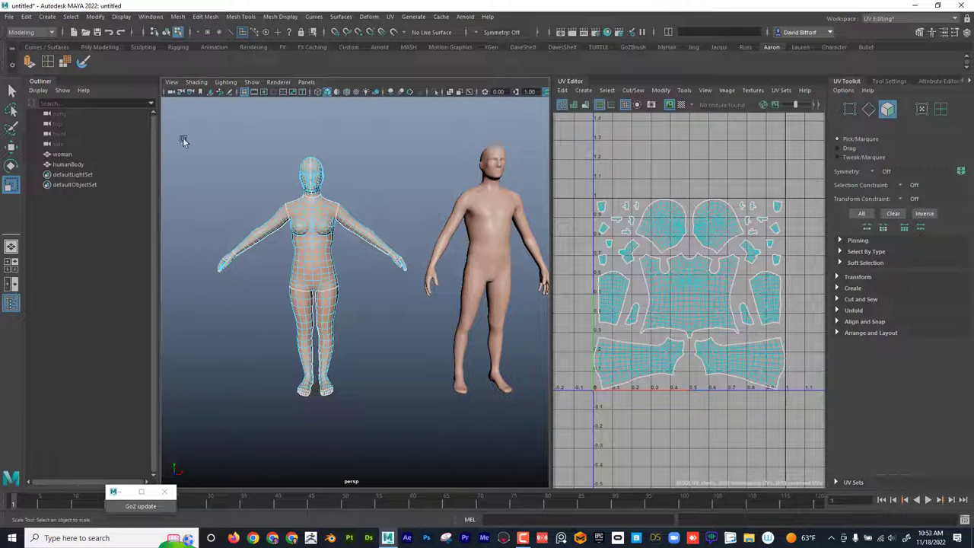
{"action": "right_click_drag", "start_coordinate": [323, 266], "coordinate": [329, 288]}
{"action": "left_click_drag", "start_coordinate": [190, 134], "coordinate": [424, 448]}
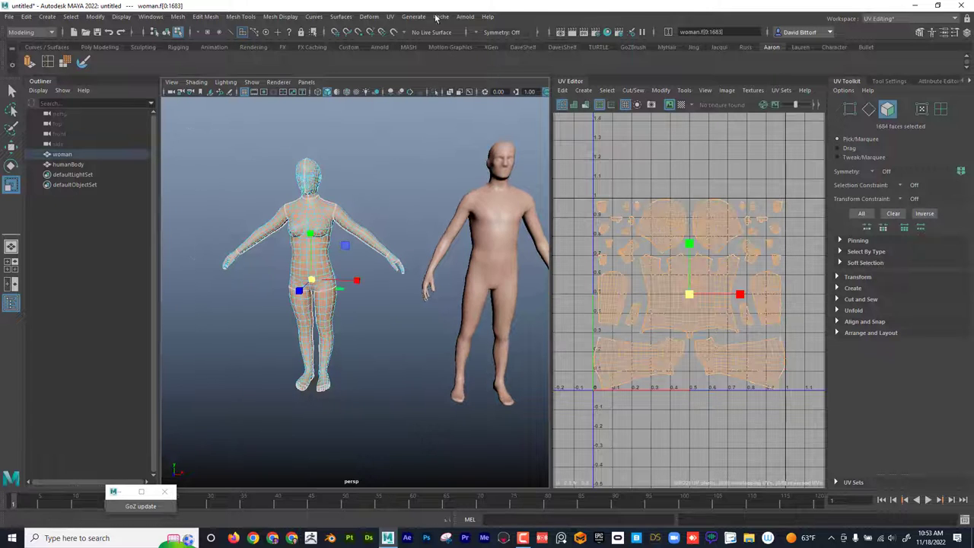
Apply a Planar UV projection from the Z axis to all faces of the woman mesh
{"action": "left_click", "coordinate": [389, 17]}
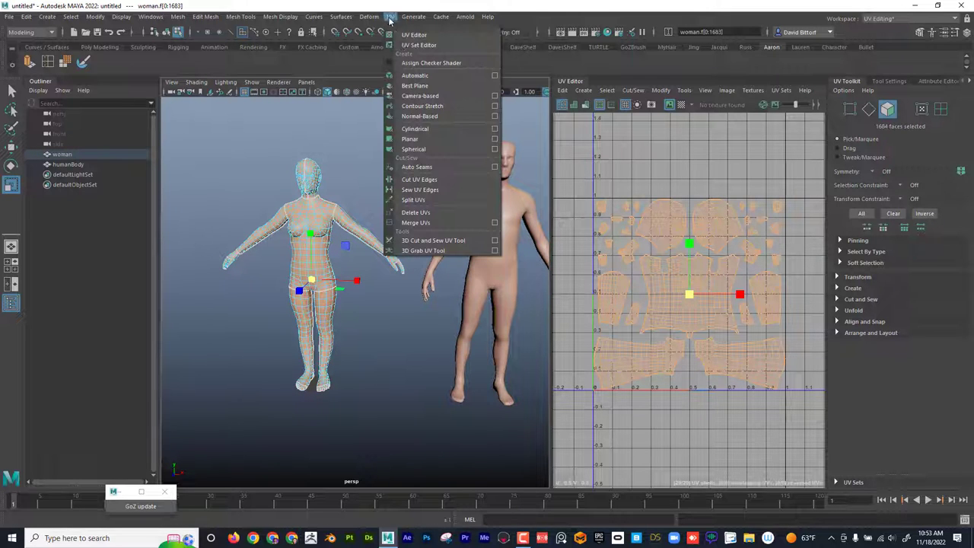
{"action": "left_click", "coordinate": [439, 143]}
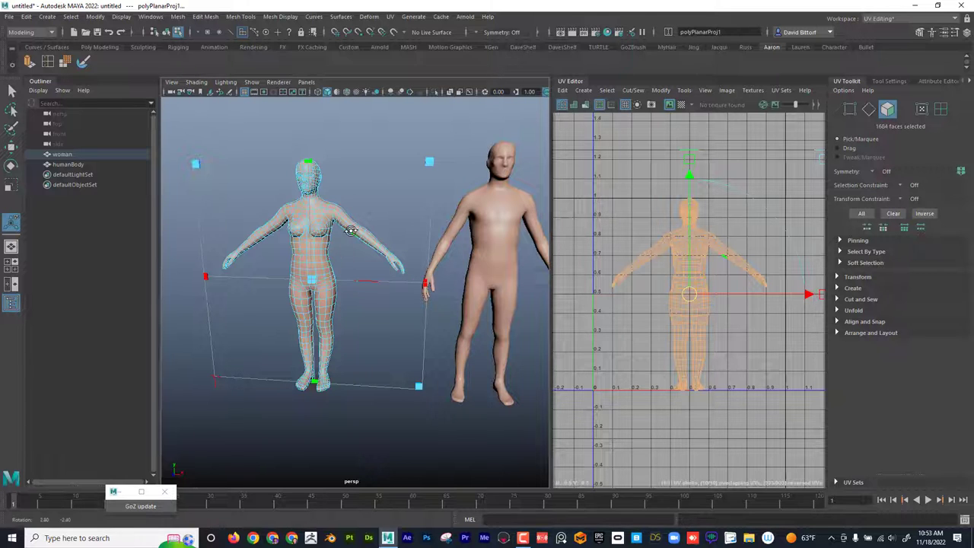
{"action": "left_click_drag", "start_coordinate": [352, 231], "coordinate": [335, 227], "text": "alt"}
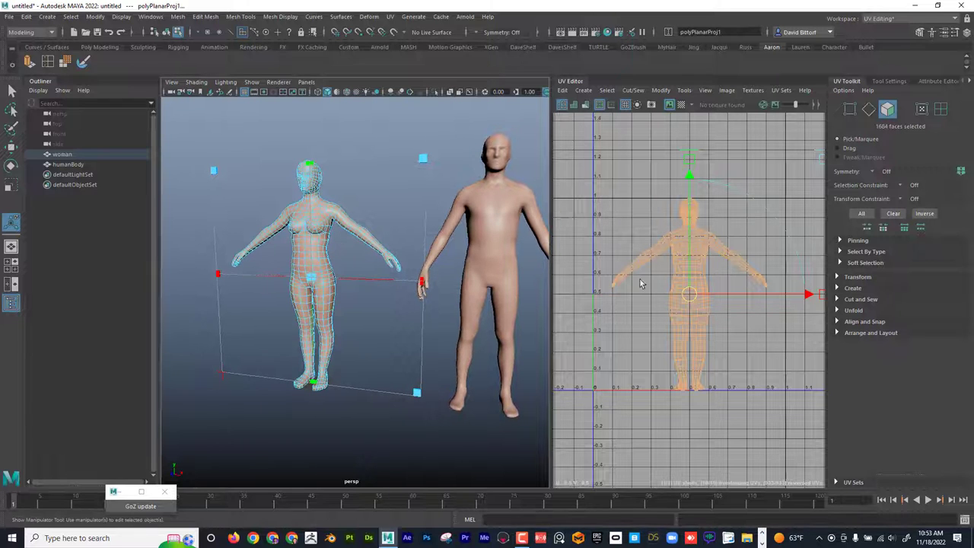
Reproject the woman's faces with Planar mapping from the Y axis and finally the X axis, keeping the image width/height ratio
{"action": "left_click", "coordinate": [390, 16]}
{"action": "left_click", "coordinate": [495, 138]}
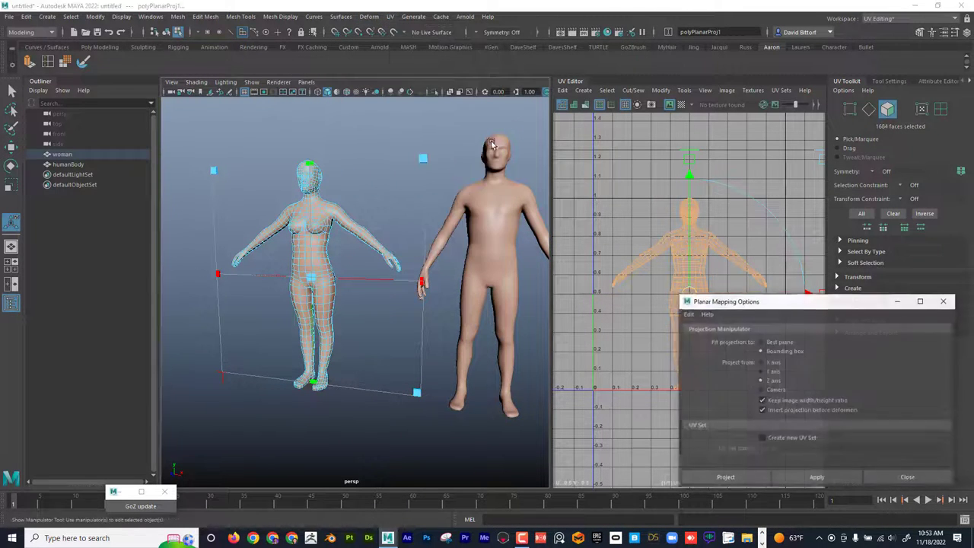
{"action": "left_click_drag", "start_coordinate": [804, 307], "coordinate": [473, 105]}
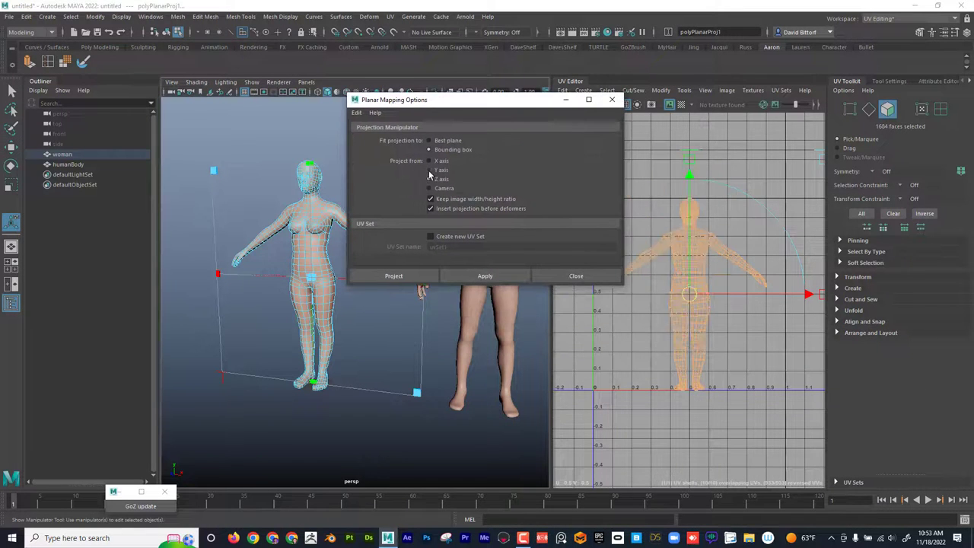
{"action": "left_click", "coordinate": [504, 277]}
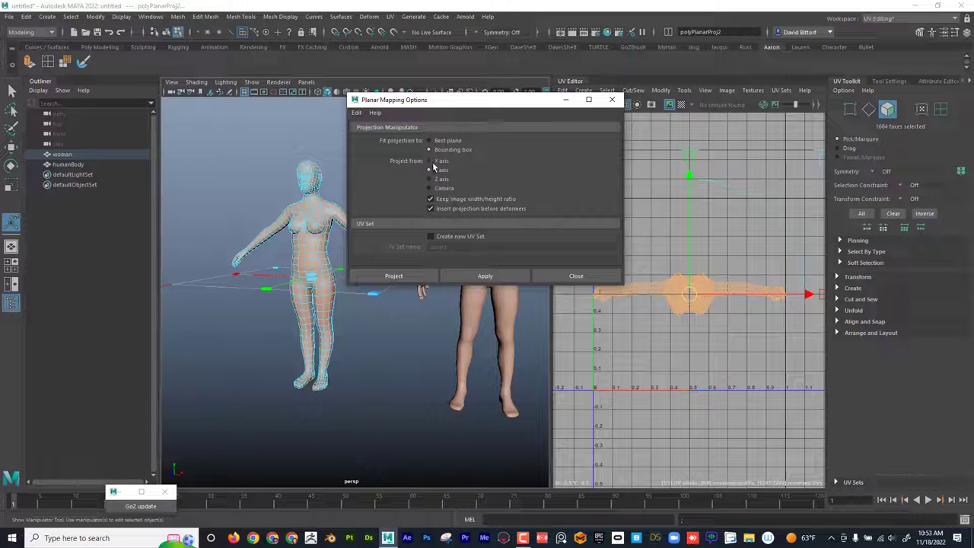
{"action": "left_click", "coordinate": [496, 278]}
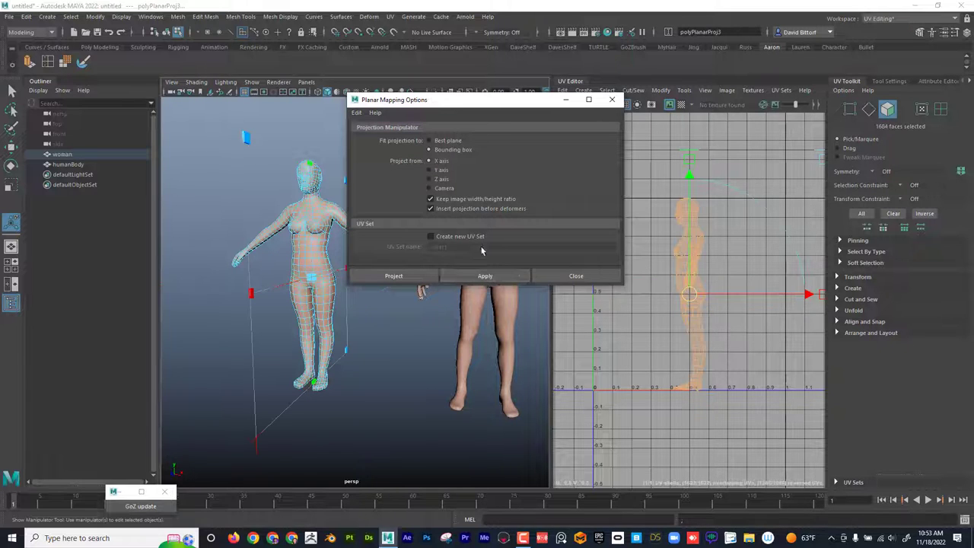
{"action": "left_click", "coordinate": [431, 200]}
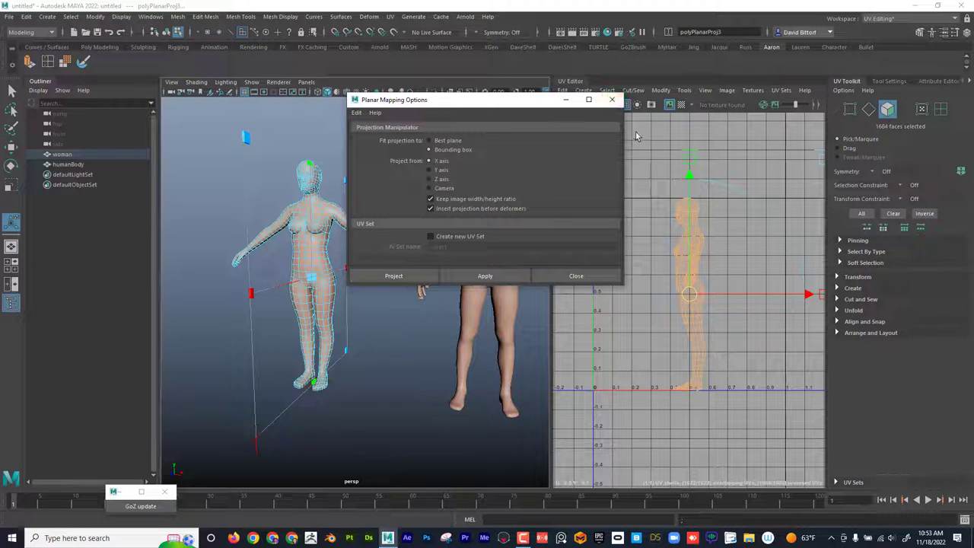
{"action": "left_click", "coordinate": [612, 99]}
Turn on the checker map display for the woman's side-view projection and activate the Scale tool on its UVs
{"action": "scroll", "coordinate": [740, 318], "scroll_direction": "down", "scroll_amount": 1}
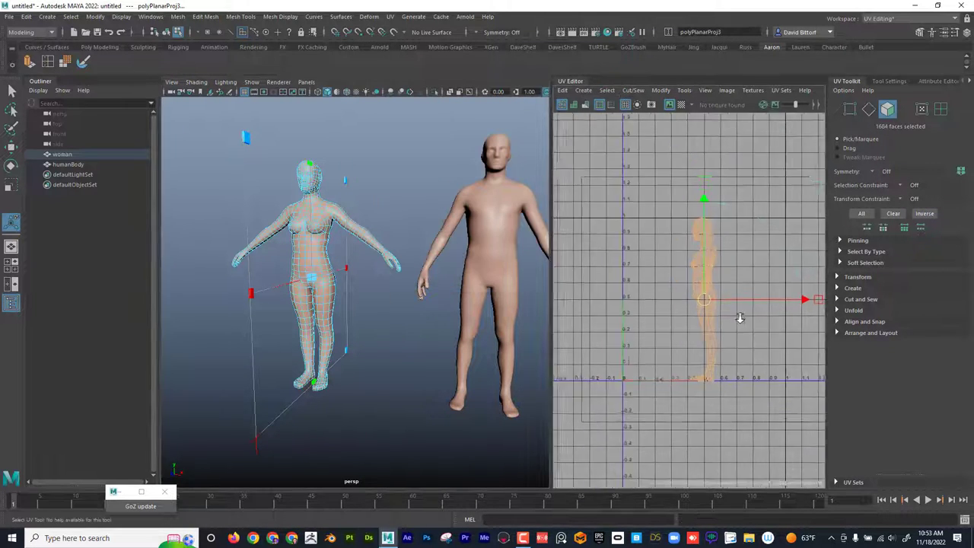
{"action": "scroll", "coordinate": [740, 318], "scroll_direction": "down", "scroll_amount": 3}
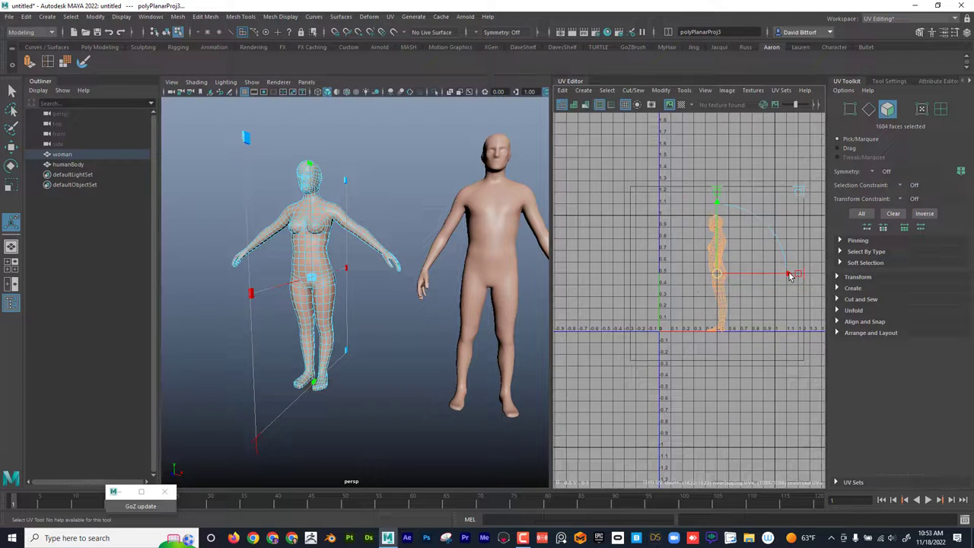
{"action": "mouse_move", "coordinate": [790, 276]}
{"action": "left_mouse_down"}
{"action": "mouse_move", "coordinate": [692, 274]}
{"action": "mouse_move", "coordinate": [792, 274]}
{"action": "left_mouse_up"}
{"action": "left_click", "coordinate": [681, 104]}
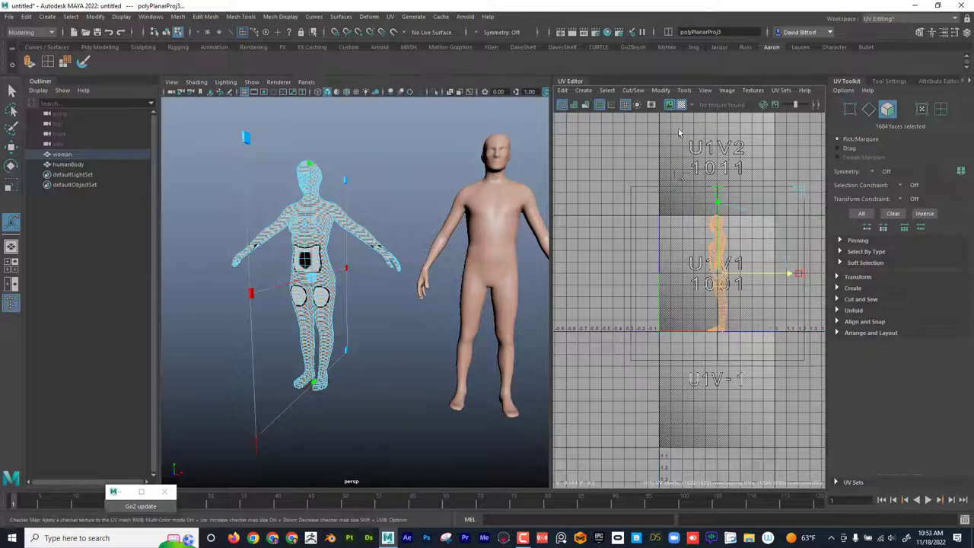
{"action": "key", "text": "r"}
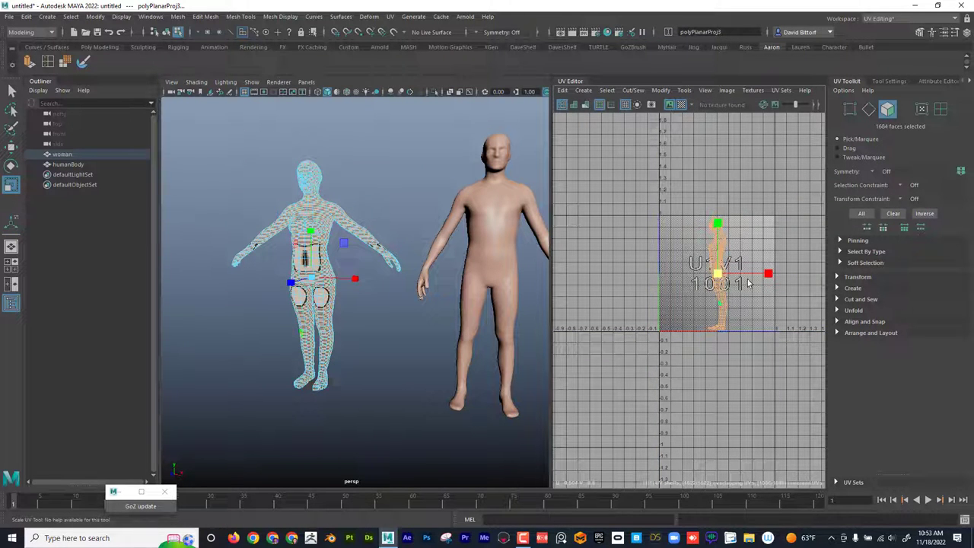
Examine the full extent of the UV grid and how the woman's projected UVs sit in tile U1V1
{"action": "scroll", "coordinate": [751, 302], "scroll_direction": "down", "scroll_amount": 10}
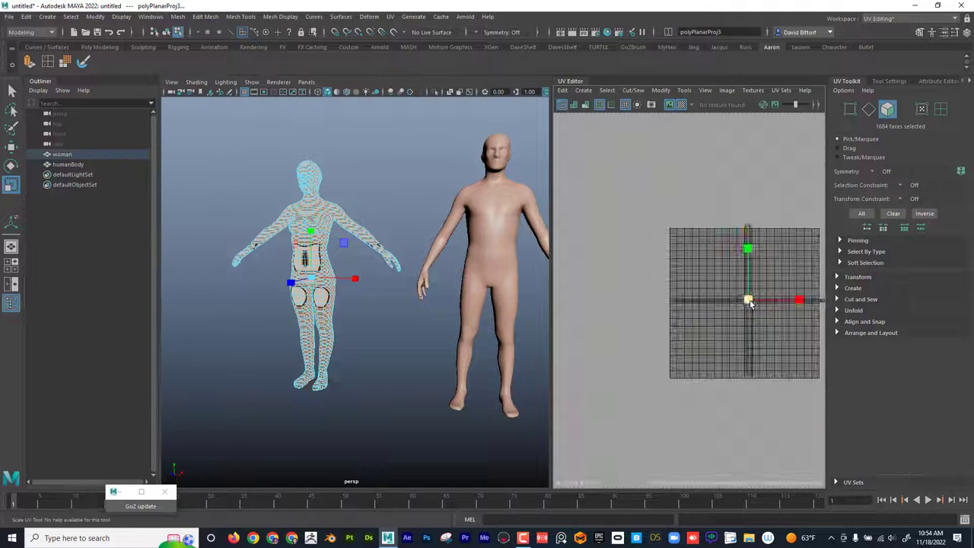
{"action": "scroll", "coordinate": [766, 311], "scroll_direction": "up", "scroll_amount": 2}
{"action": "middle_click_drag", "start_coordinate": [779, 277], "coordinate": [650, 289], "text": "alt"}
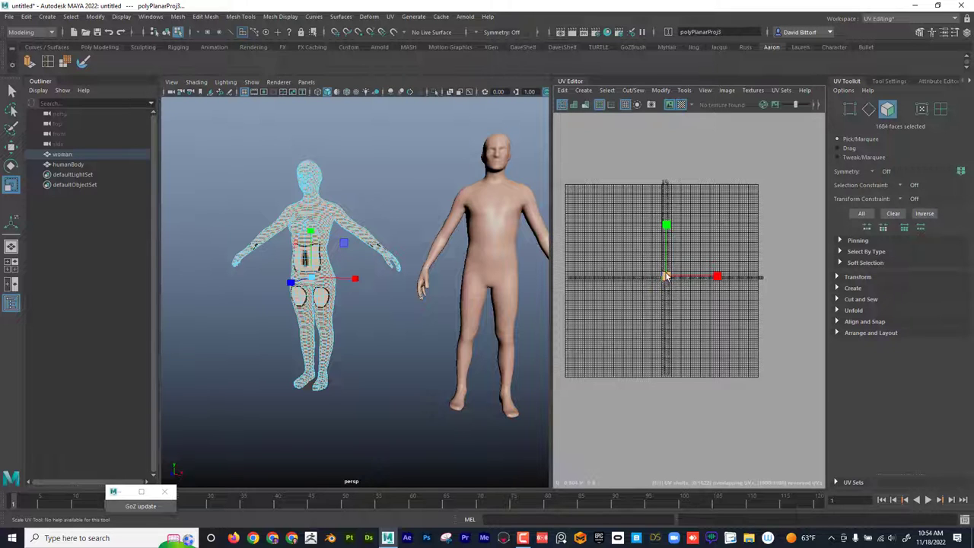
{"action": "scroll", "coordinate": [667, 279], "scroll_direction": "up", "scroll_amount": 13}
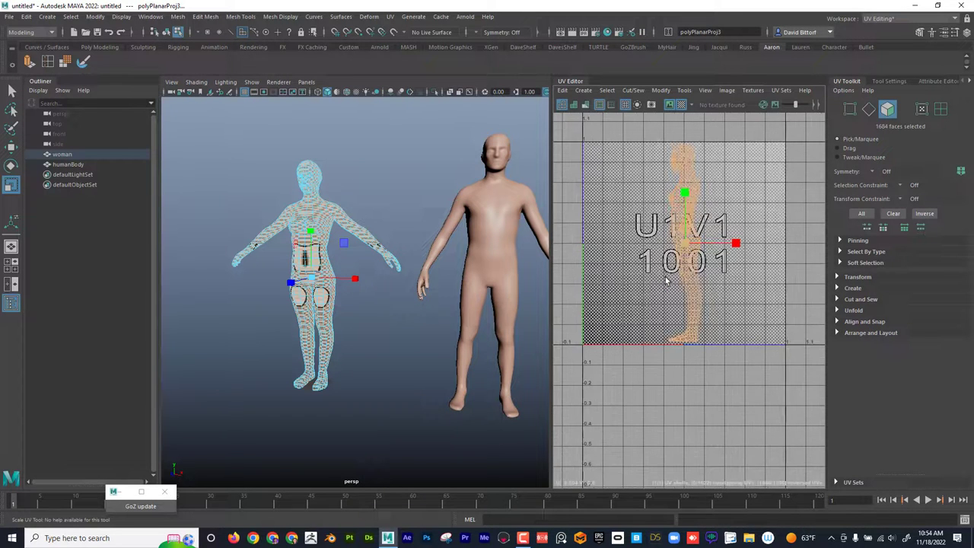
{"action": "scroll", "coordinate": [666, 282], "scroll_direction": "down", "scroll_amount": 1}
{"action": "scroll", "coordinate": [710, 207], "scroll_direction": "down", "scroll_amount": 1}
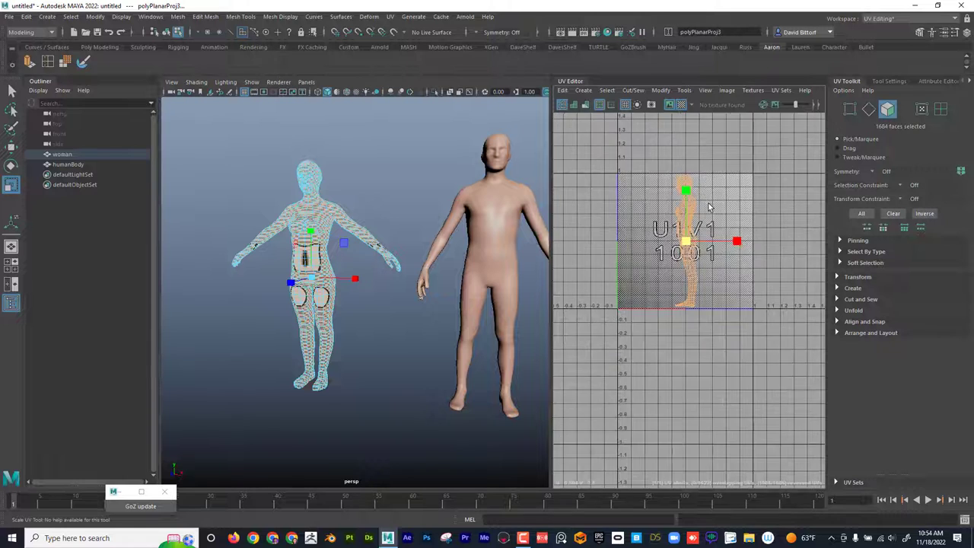
Turn off the checker map display and move the woman's side-view UVs along U to the negative side of the 0–1 tile
{"action": "scroll", "coordinate": [709, 207], "scroll_direction": "down", "scroll_amount": 2}
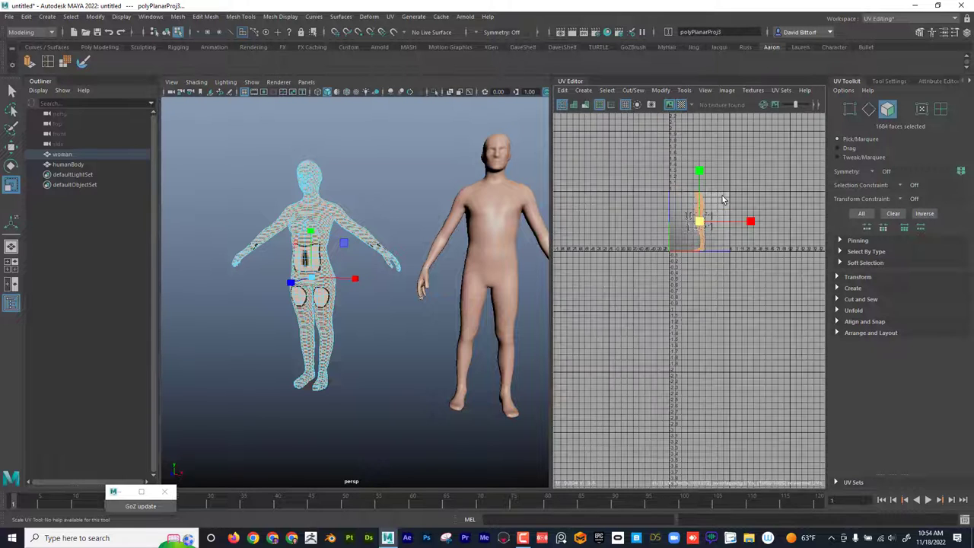
{"action": "left_click", "coordinate": [682, 107]}
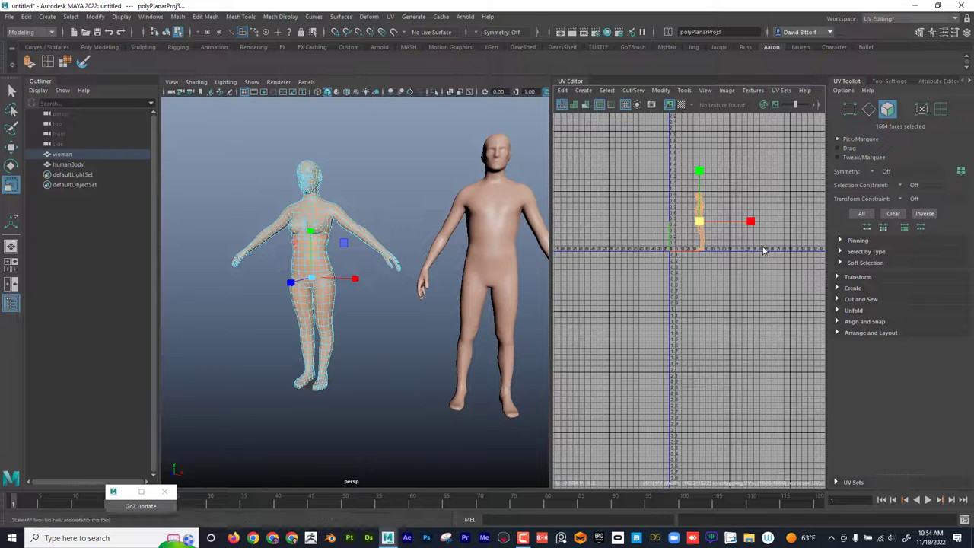
{"action": "key", "text": "w"}
{"action": "left_click_drag", "start_coordinate": [752, 222], "coordinate": [685, 222]}
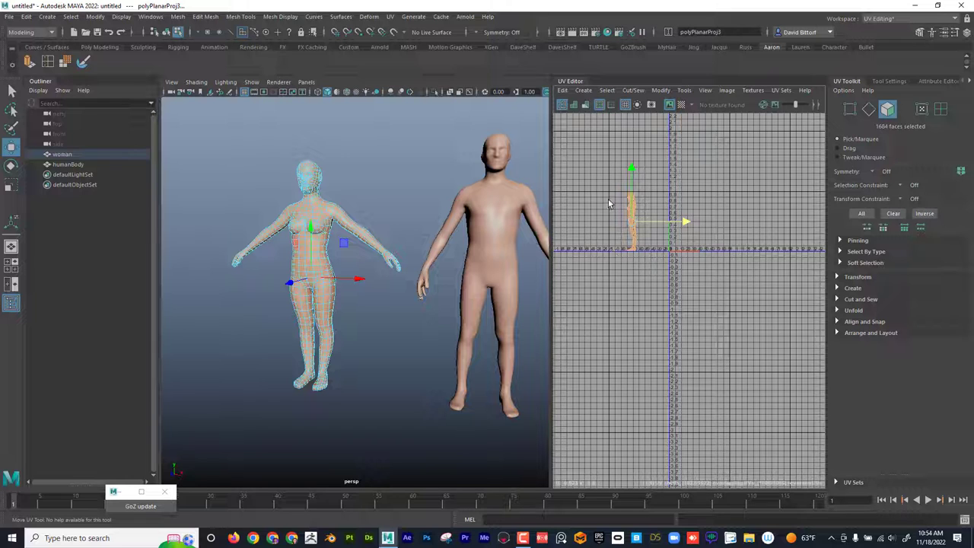
{"action": "left_click", "coordinate": [646, 204]}
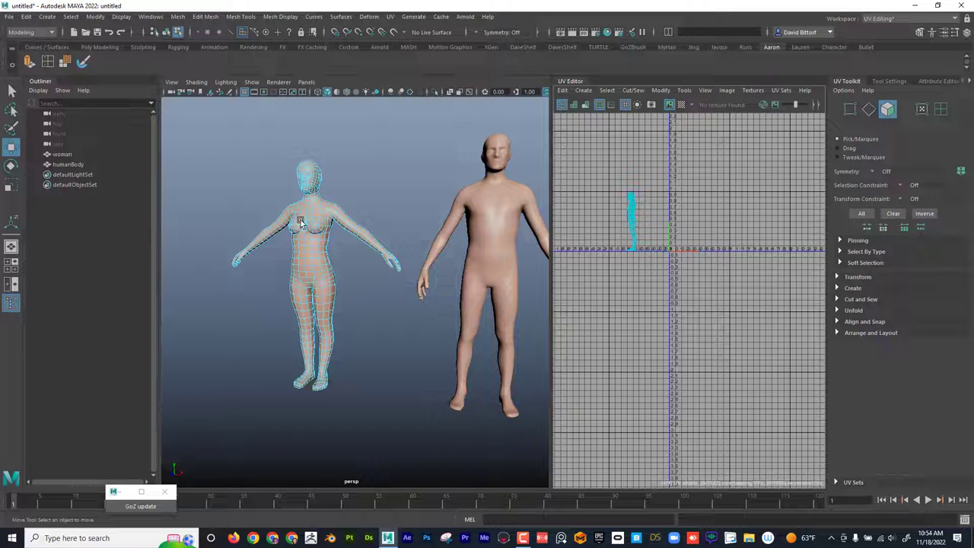
Reproject all the woman's faces with Planar mapping from the Z axis and shift the projection to the negative U side of tile 0–1
{"action": "right_click_drag", "start_coordinate": [300, 219], "coordinate": [298, 229]}
{"action": "left_click_drag", "start_coordinate": [204, 154], "coordinate": [419, 432]}
{"action": "left_click", "coordinate": [391, 17]}
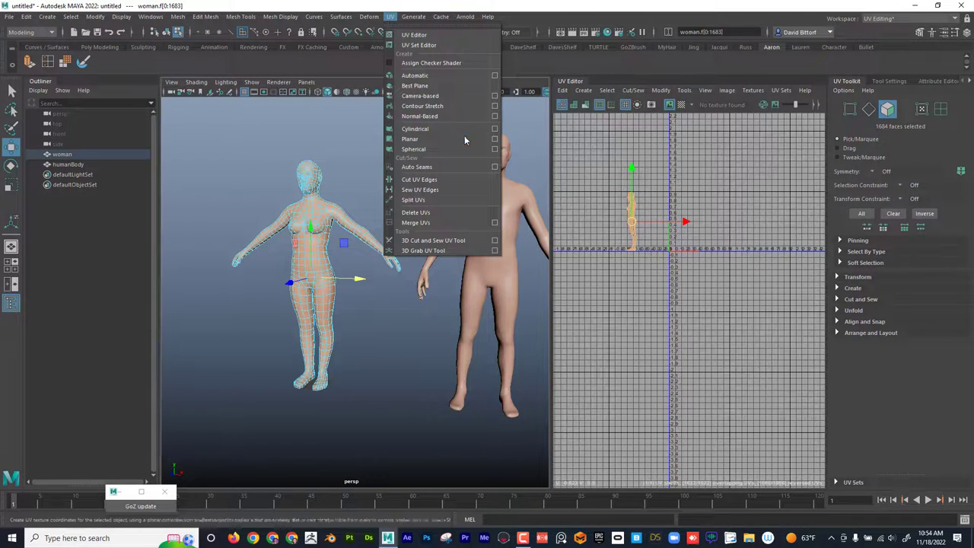
{"action": "left_click", "coordinate": [496, 140]}
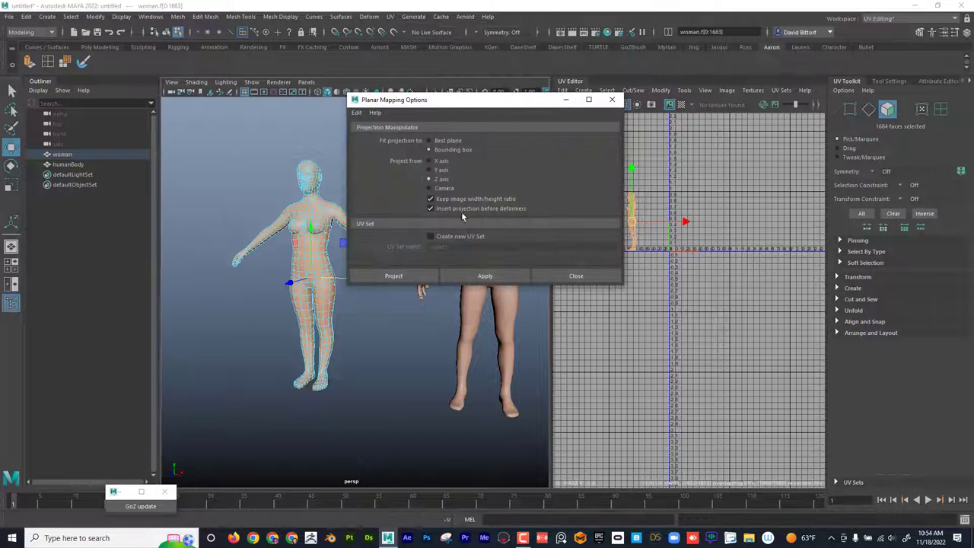
{"action": "left_click", "coordinate": [477, 271]}
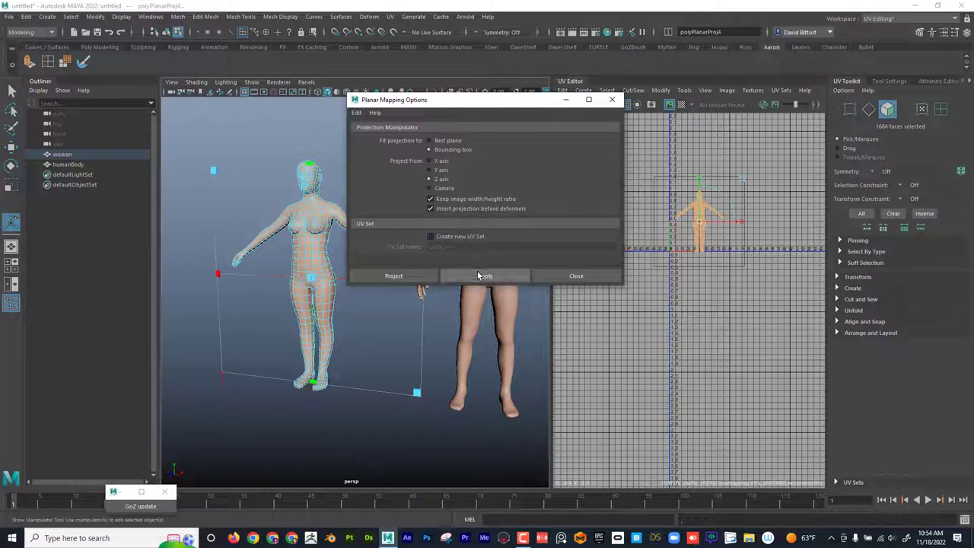
{"action": "left_click", "coordinate": [612, 100]}
{"action": "left_click_drag", "start_coordinate": [737, 222], "coordinate": [665, 226]}
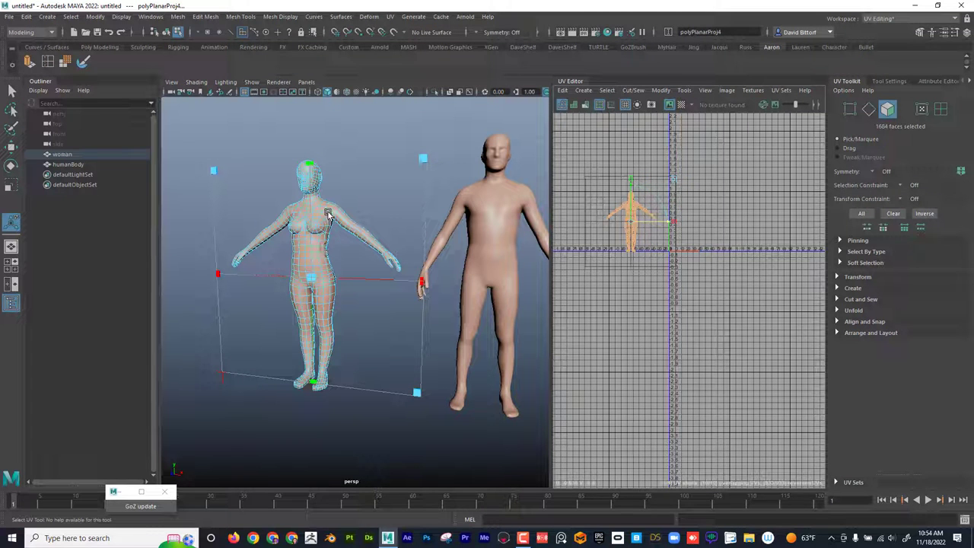
Switch the woman mesh to edge selection and select a single edge on the front of her left shoulder
{"action": "left_click_drag", "start_coordinate": [322, 191], "coordinate": [389, 237], "text": "alt"}
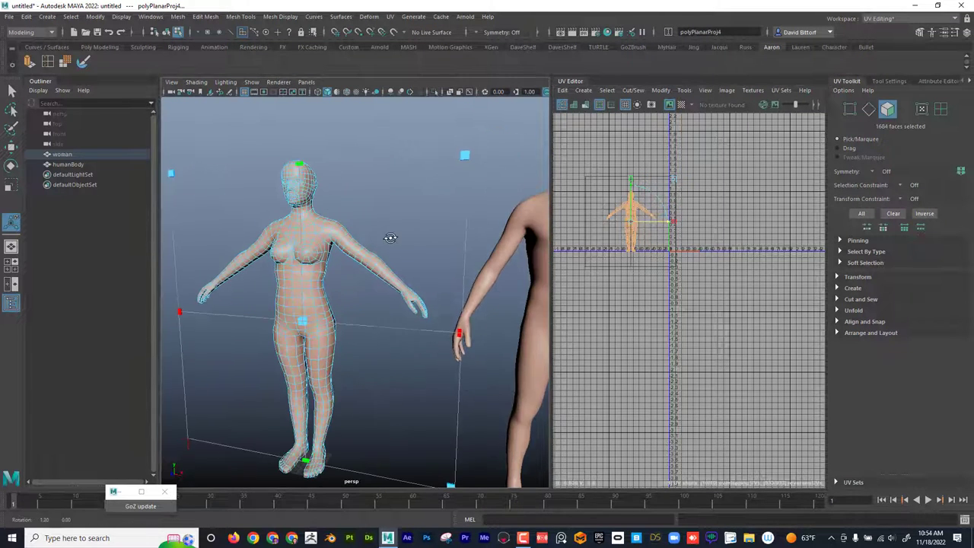
{"action": "right_click_drag", "start_coordinate": [390, 237], "coordinate": [325, 234], "text": "alt"}
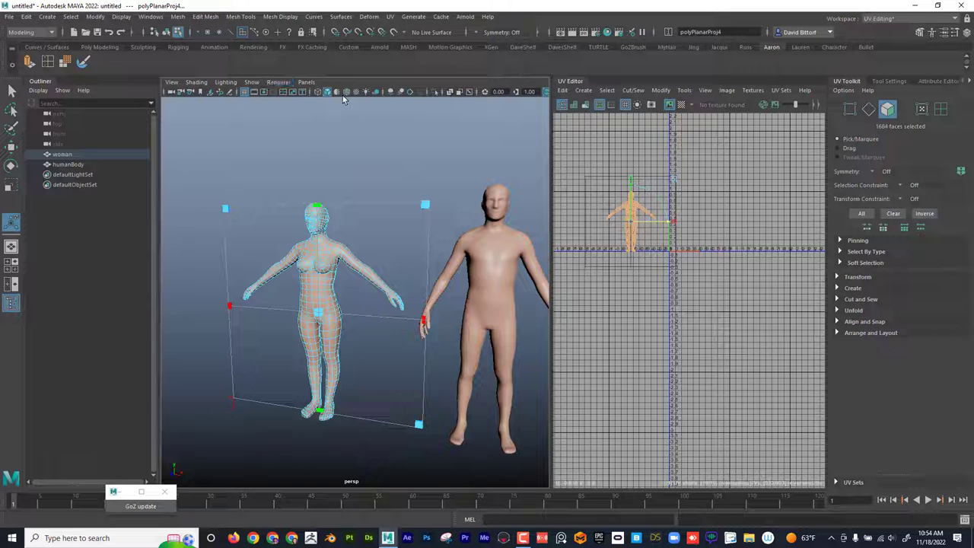
{"action": "left_click", "coordinate": [361, 181]}
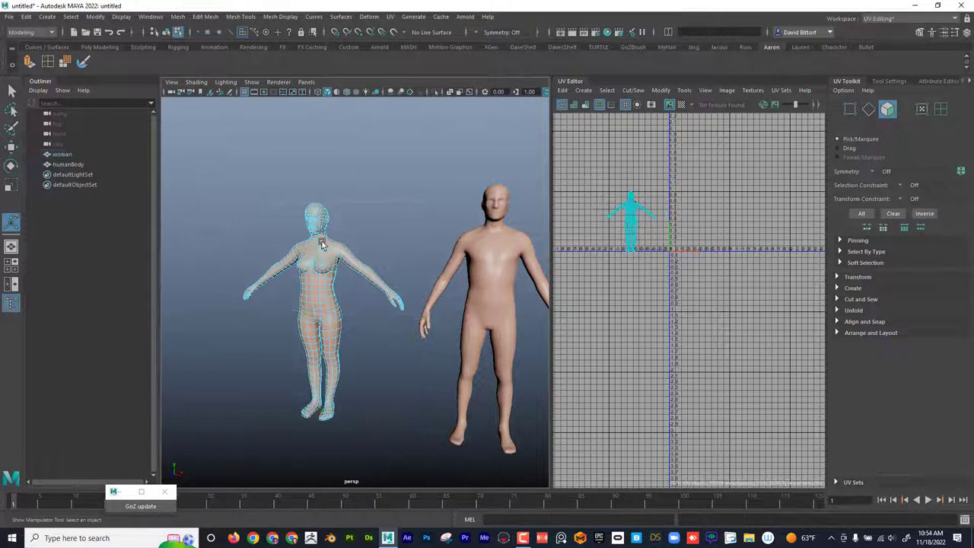
{"action": "right_click_drag", "start_coordinate": [322, 242], "coordinate": [415, 273], "text": "alt"}
{"action": "middle_click_drag", "start_coordinate": [348, 235], "coordinate": [343, 250], "text": "alt"}
{"action": "right_click", "coordinate": [347, 243]}
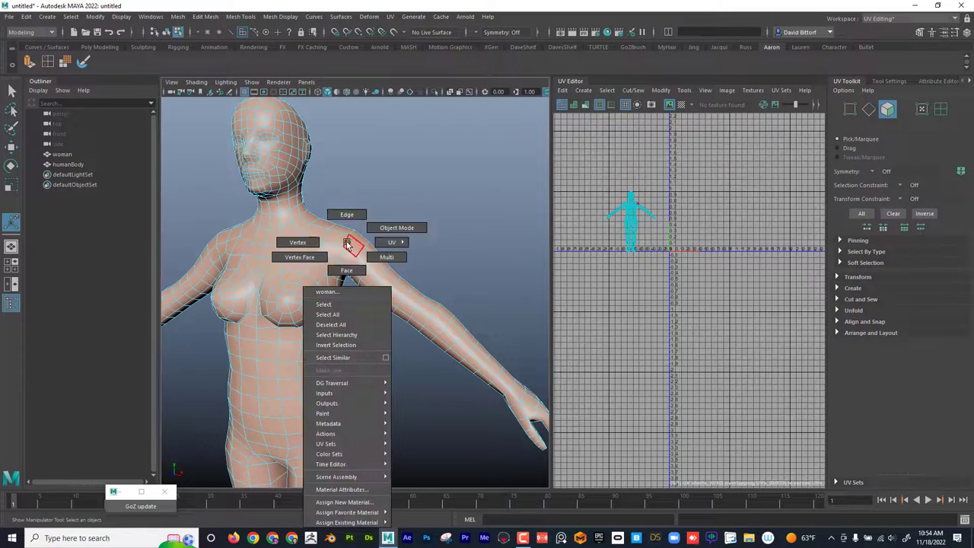
{"action": "left_click", "coordinate": [347, 214]}
{"action": "left_click", "coordinate": [385, 266]}
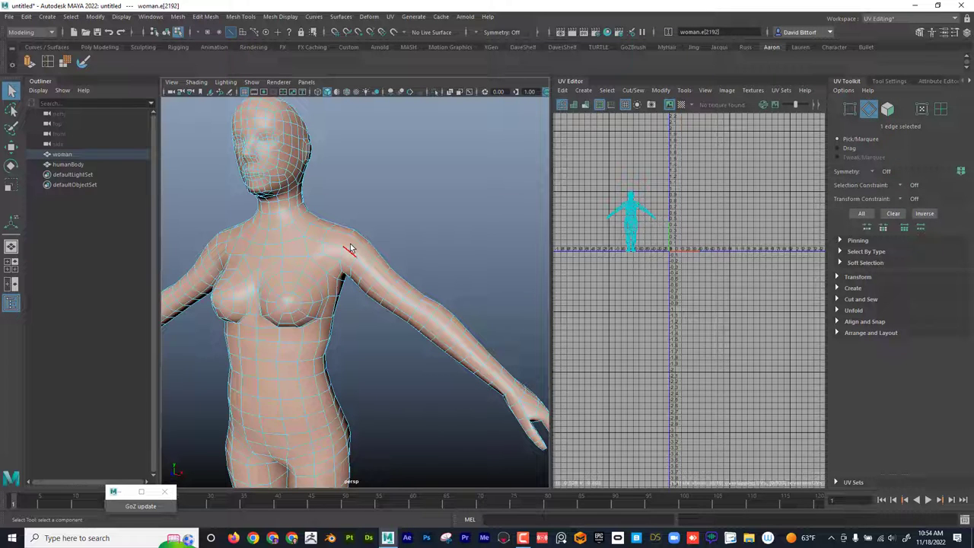
Assign a new Lambert material to both the woman and humanBody meshes in object mode, and show the Channel Box in place of the material attributes
{"action": "right_click_drag", "start_coordinate": [436, 264], "coordinate": [154, 234], "text": "alt"}
{"action": "middle_click_drag", "start_coordinate": [330, 250], "coordinate": [302, 217], "text": "alt"}
{"action": "right_click_drag", "start_coordinate": [259, 217], "coordinate": [300, 238], "text": "alt"}
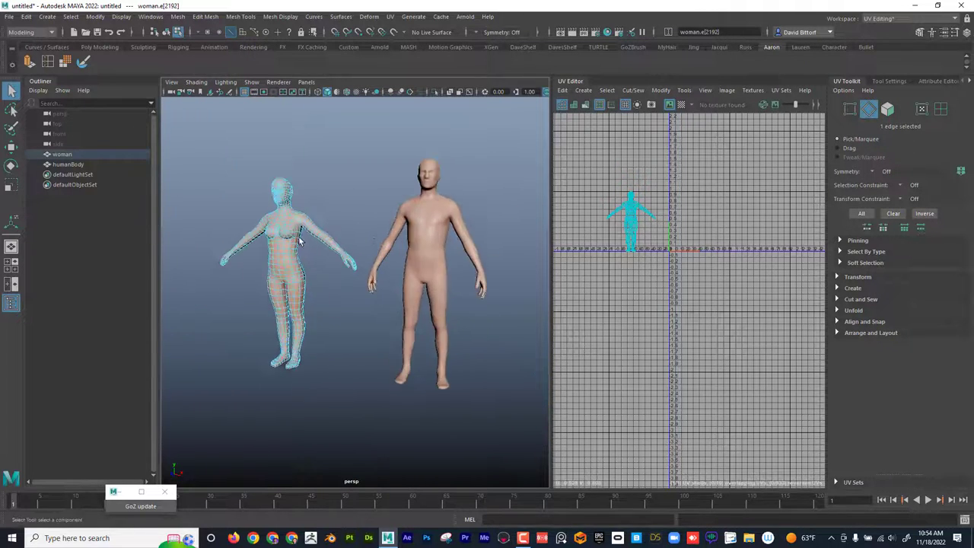
{"action": "right_click", "coordinate": [304, 220]}
{"action": "left_click", "coordinate": [354, 204]}
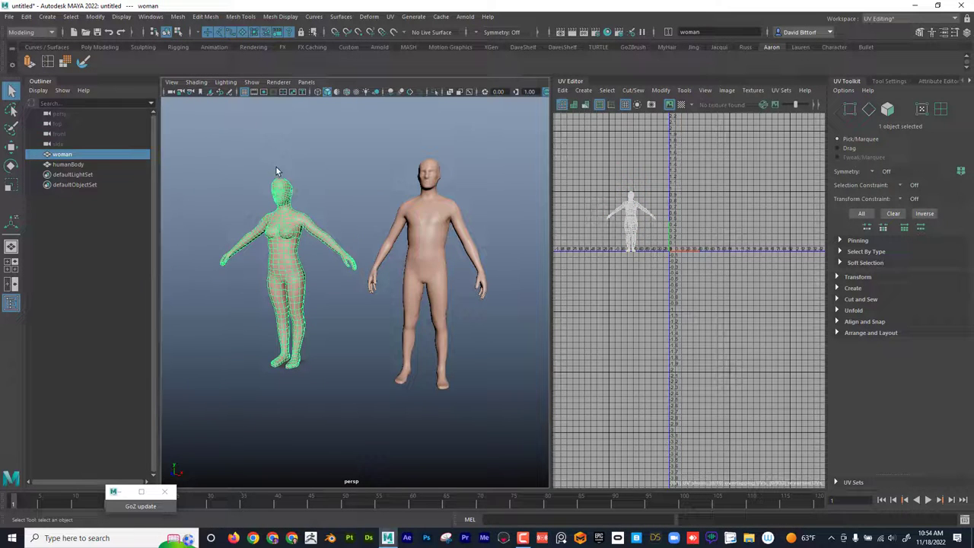
{"action": "left_click", "coordinate": [439, 245], "text": "shift"}
{"action": "right_click", "coordinate": [420, 216]}
{"action": "mouse_move", "coordinate": [425, 486]}
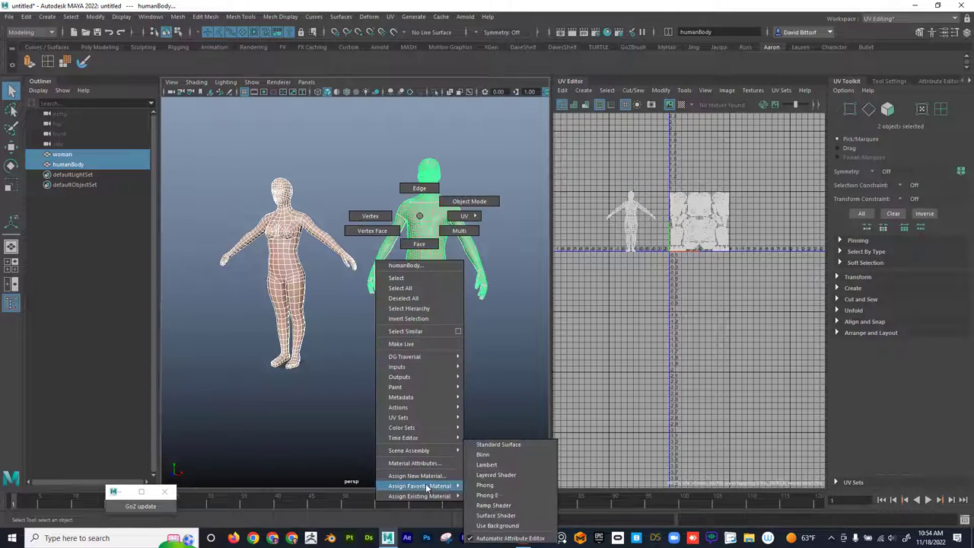
{"action": "left_click", "coordinate": [488, 464]}
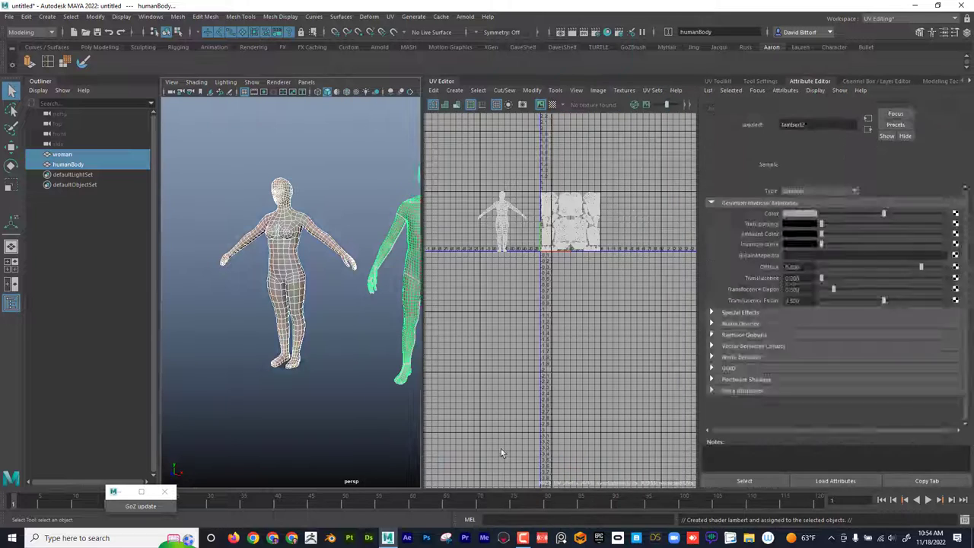
{"action": "left_click", "coordinate": [367, 344]}
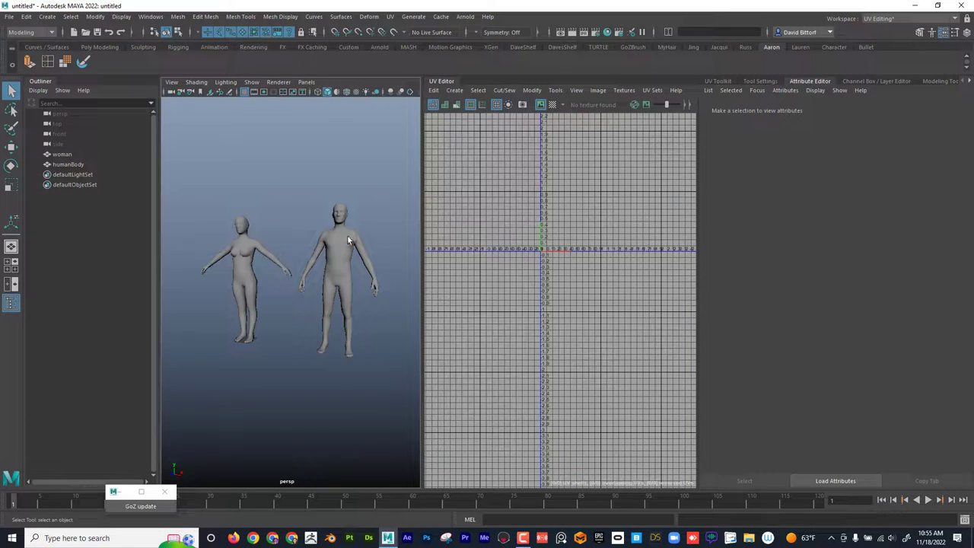
{"action": "left_click", "coordinate": [967, 34]}
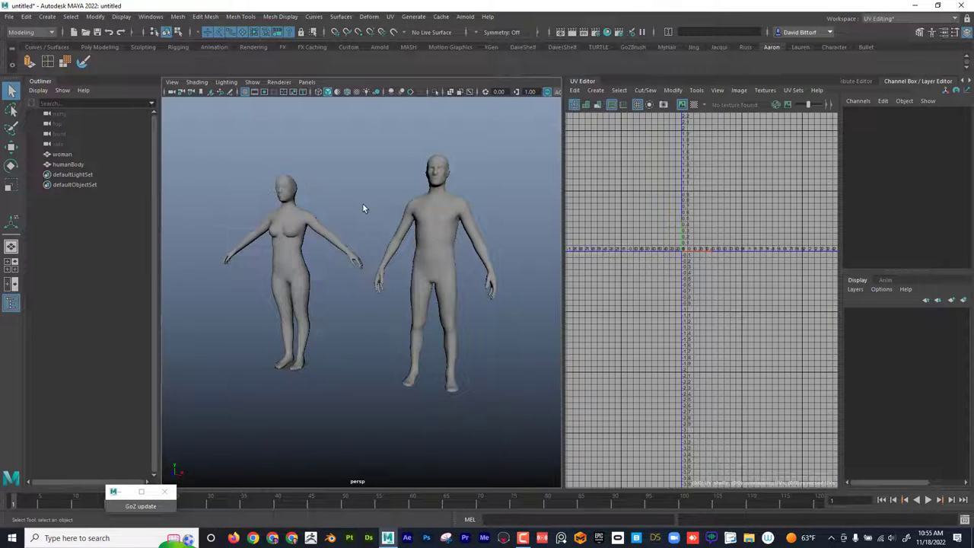
{"action": "left_click_drag", "start_coordinate": [361, 206], "coordinate": [380, 211], "text": "alt"}
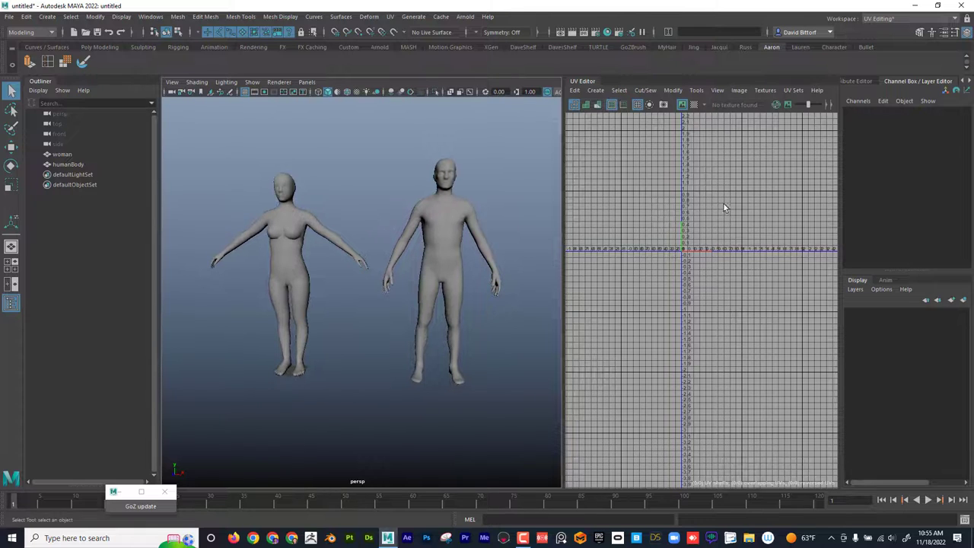
Compare the UV layouts of the woman and humanBody meshes by selecting each one individually and both together
{"action": "left_click", "coordinate": [449, 218]}
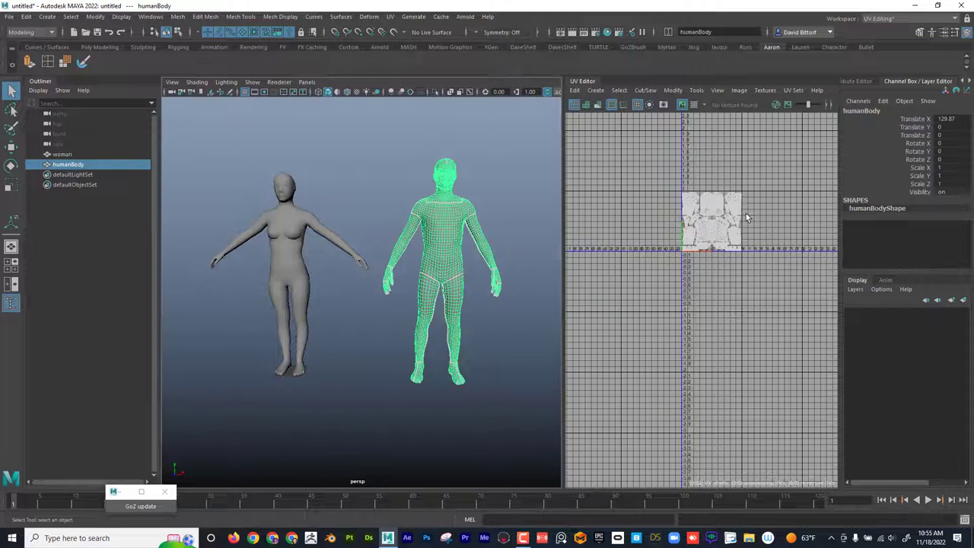
{"action": "left_click", "coordinate": [286, 204]}
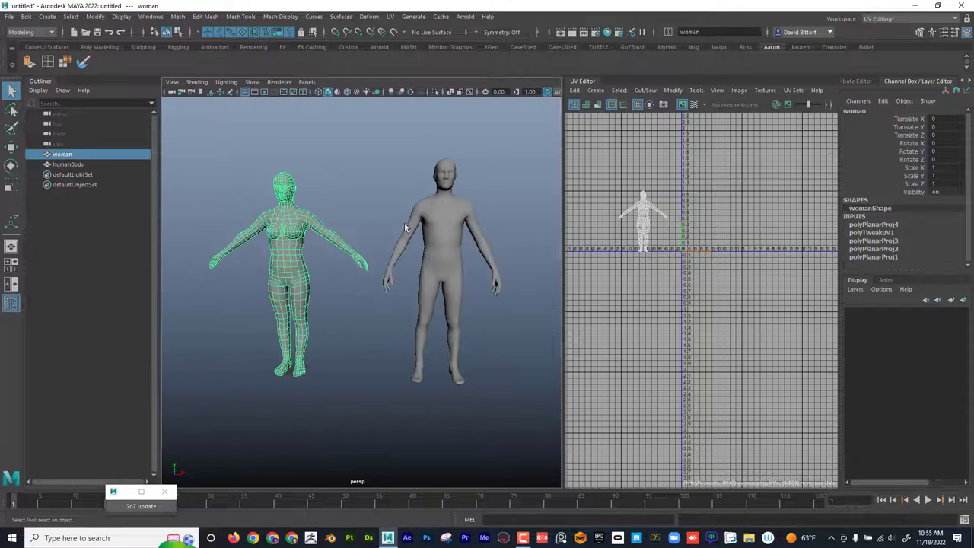
{"action": "left_click", "coordinate": [438, 223]}
{"action": "left_click_drag", "start_coordinate": [277, 158], "coordinate": [449, 219]}
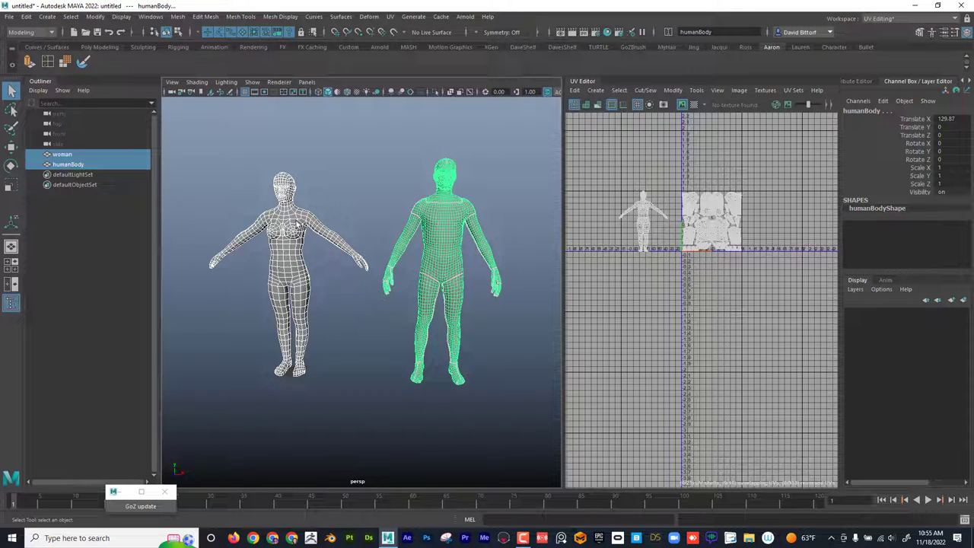
{"action": "left_click", "coordinate": [298, 226]}
{"action": "left_click_drag", "start_coordinate": [269, 208], "coordinate": [436, 264], "text": "alt"}
Apply a Planar UV projection from the Z axis to all faces of the humanBody mesh
{"action": "left_click", "coordinate": [436, 264]}
{"action": "middle_click_drag", "start_coordinate": [531, 272], "coordinate": [447, 269], "text": "alt"}
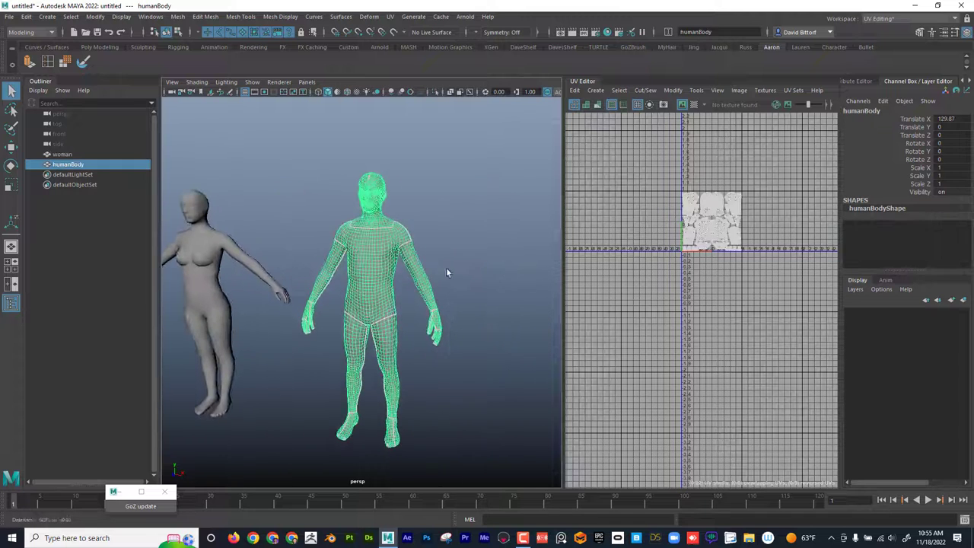
{"action": "right_click_drag", "start_coordinate": [447, 269], "coordinate": [464, 267], "text": "alt"}
{"action": "right_click_drag", "start_coordinate": [386, 240], "coordinate": [419, 259]}
{"action": "left_click_drag", "start_coordinate": [303, 185], "coordinate": [447, 407]}
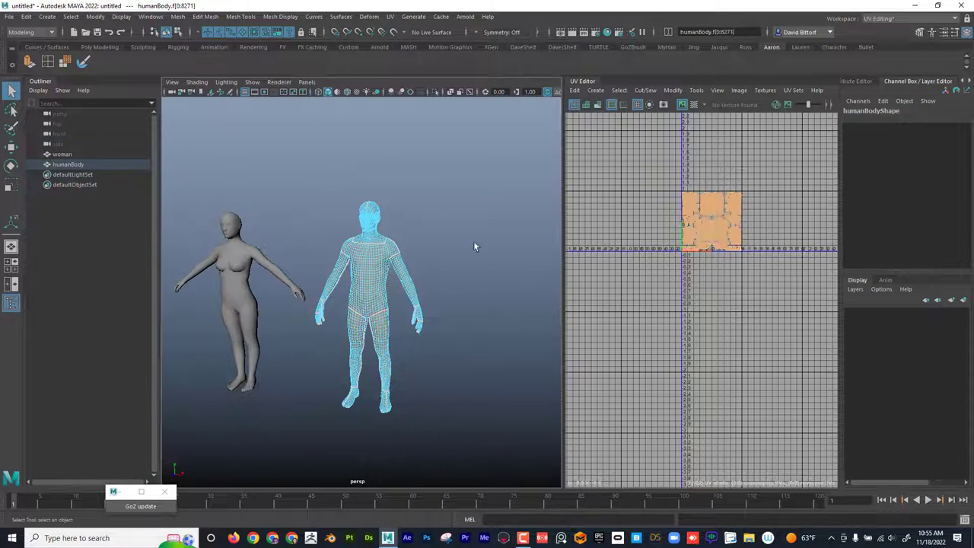
{"action": "left_click", "coordinate": [390, 16]}
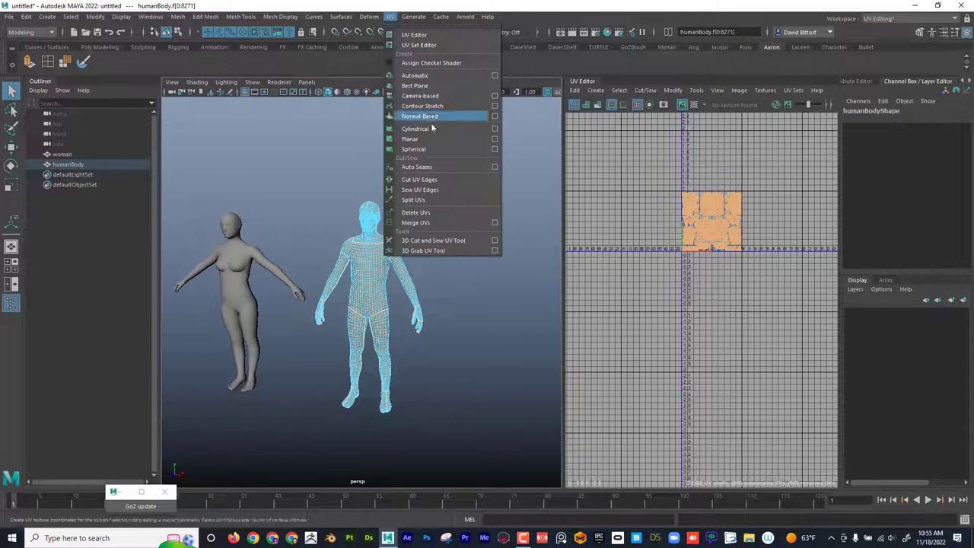
{"action": "left_click", "coordinate": [439, 139]}
{"action": "left_click", "coordinate": [447, 199]}
Select a run of connected edges around humanBody's left shoulder, where the arm meets the torso
{"action": "right_click_drag", "start_coordinate": [376, 263], "coordinate": [424, 248], "text": "alt"}
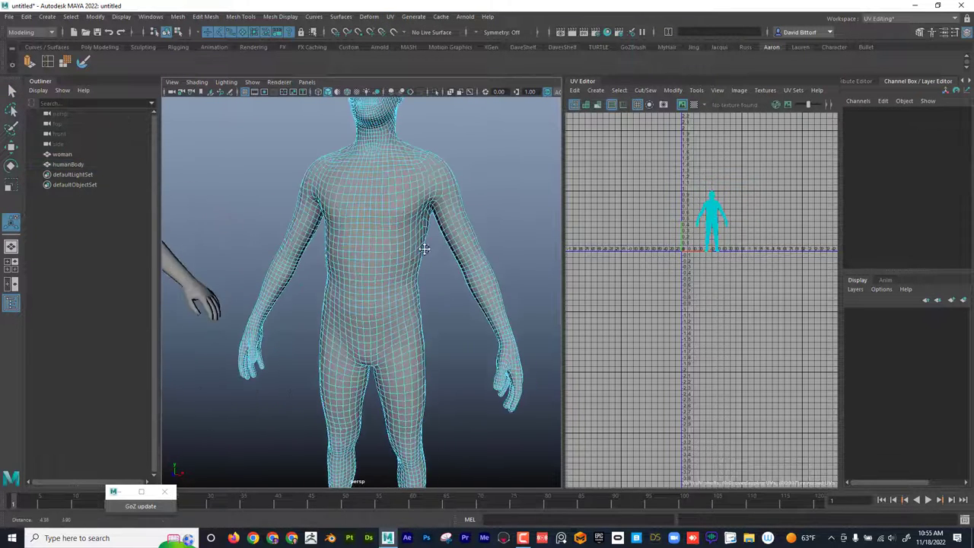
{"action": "middle_click_drag", "start_coordinate": [424, 248], "coordinate": [487, 302], "text": "alt"}
{"action": "left_click_drag", "start_coordinate": [487, 302], "coordinate": [337, 239], "text": "alt"}
{"action": "key", "text": "q"}
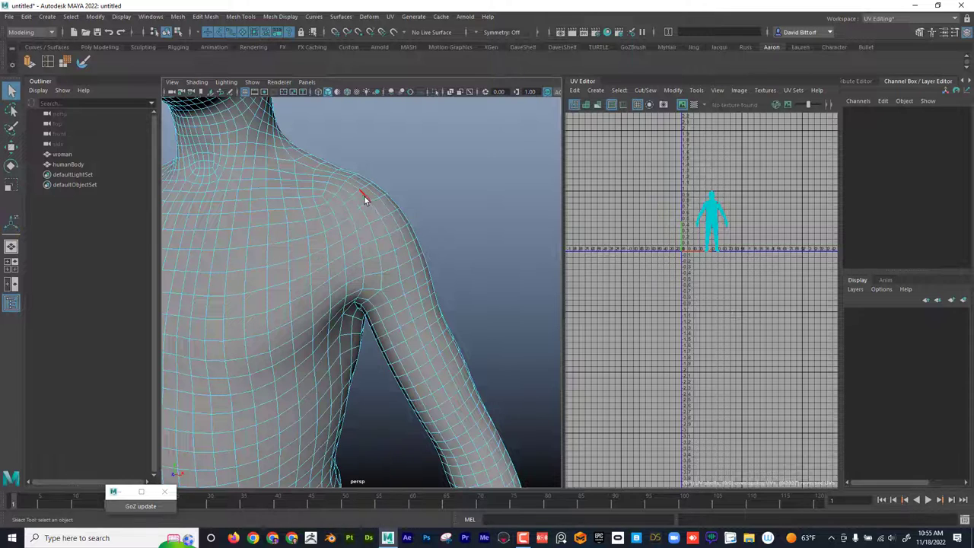
{"action": "left_click", "coordinate": [371, 206]}
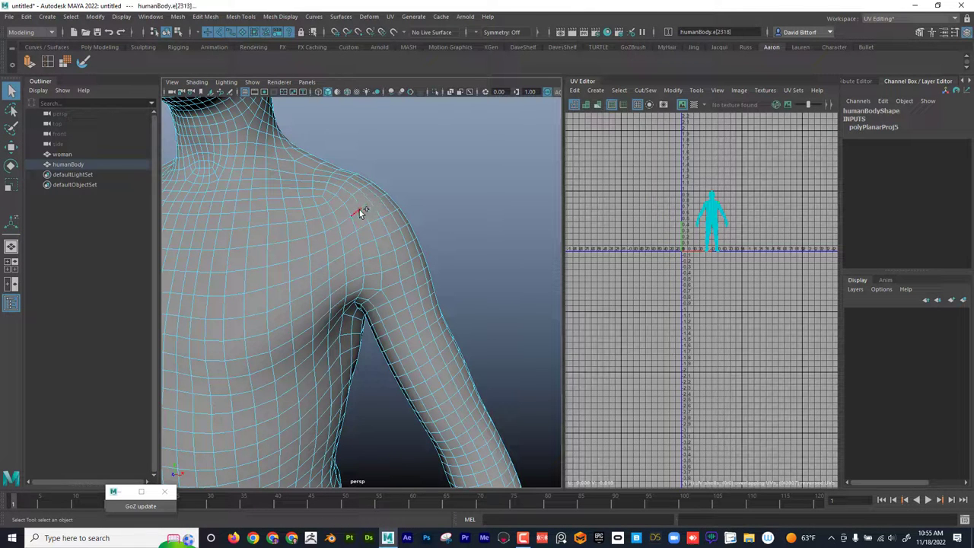
{"action": "left_click", "coordinate": [359, 241]}
{"action": "left_click", "coordinate": [365, 282], "text": "shift"}
{"action": "left_click_drag", "start_coordinate": [392, 254], "coordinate": [418, 233], "text": "alt"}
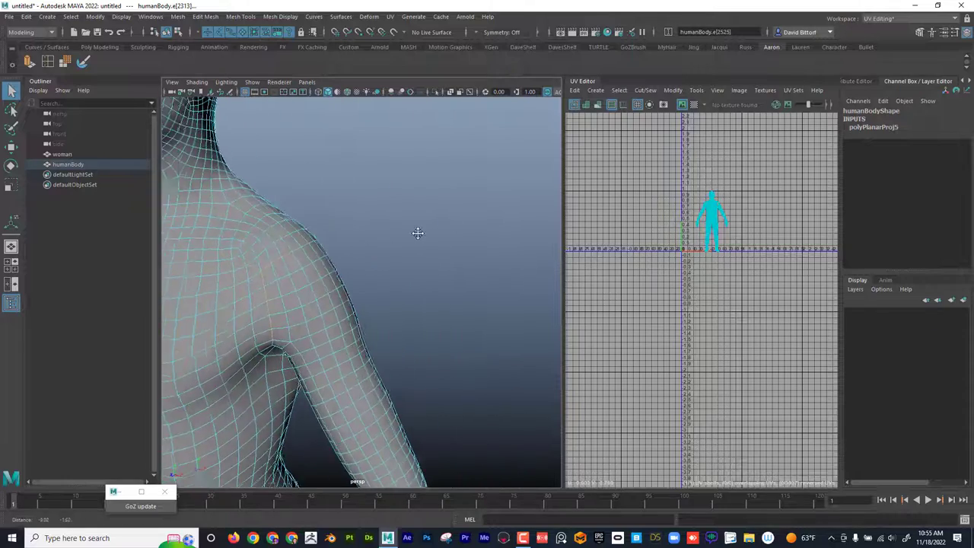
{"action": "middle_click_drag", "start_coordinate": [418, 232], "coordinate": [544, 219], "text": "alt"}
{"action": "left_click_drag", "start_coordinate": [444, 224], "coordinate": [415, 252], "text": "alt"}
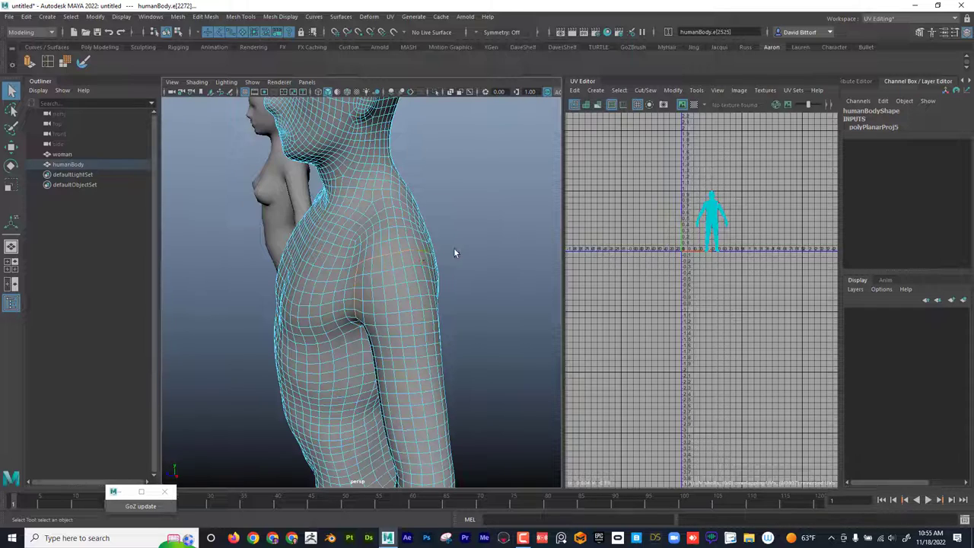
{"action": "left_click_drag", "start_coordinate": [455, 250], "coordinate": [414, 236], "text": "alt"}
Select a run of connected edges around humanBody's neck, following it from the front toward the back
{"action": "middle_click_drag", "start_coordinate": [422, 205], "coordinate": [391, 266], "text": "alt"}
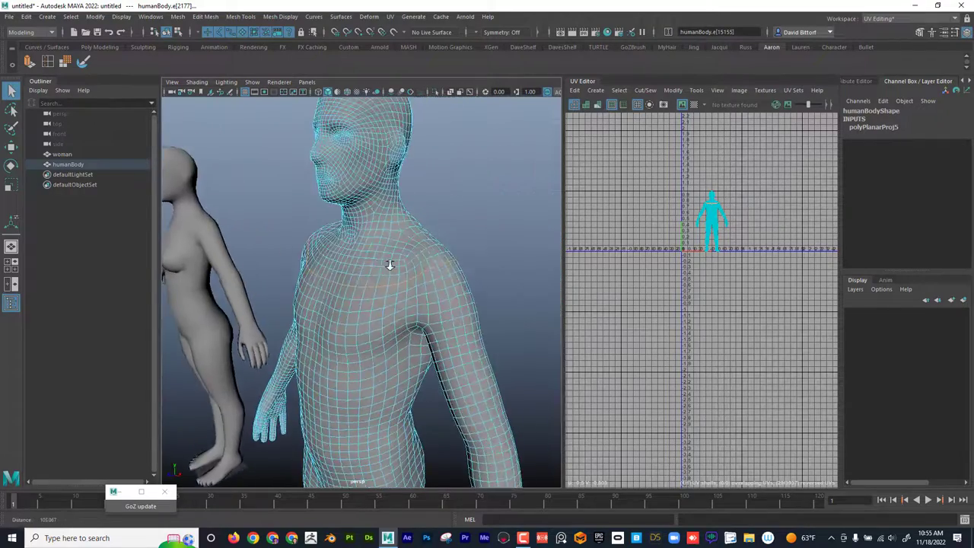
{"action": "right_click_drag", "start_coordinate": [392, 266], "coordinate": [448, 262], "text": "alt"}
{"action": "middle_click_drag", "start_coordinate": [447, 262], "coordinate": [415, 273], "text": "alt"}
{"action": "left_click_drag", "start_coordinate": [416, 272], "coordinate": [404, 272], "text": "alt"}
{"action": "right_click_drag", "start_coordinate": [405, 272], "coordinate": [434, 266], "text": "alt"}
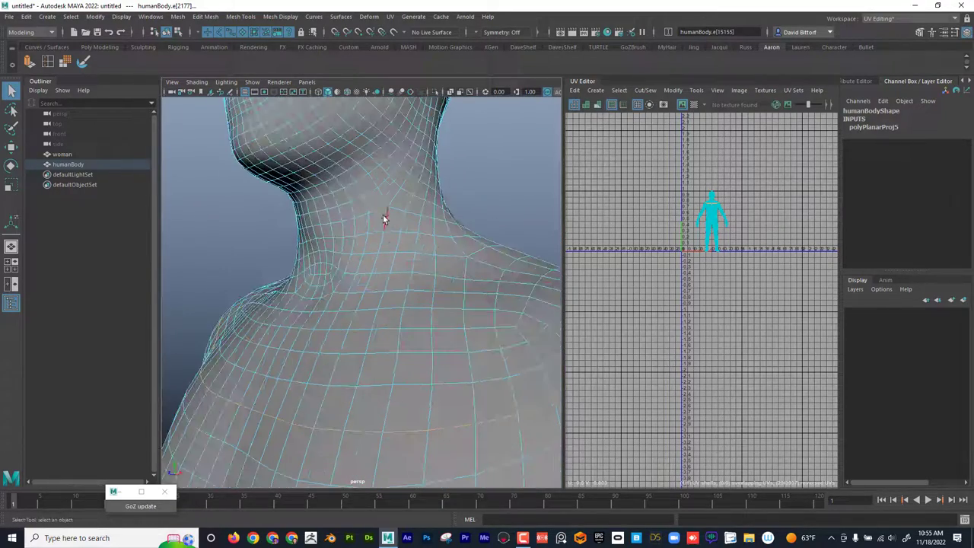
{"action": "left_click_drag", "start_coordinate": [380, 217], "coordinate": [336, 243], "text": "alt"}
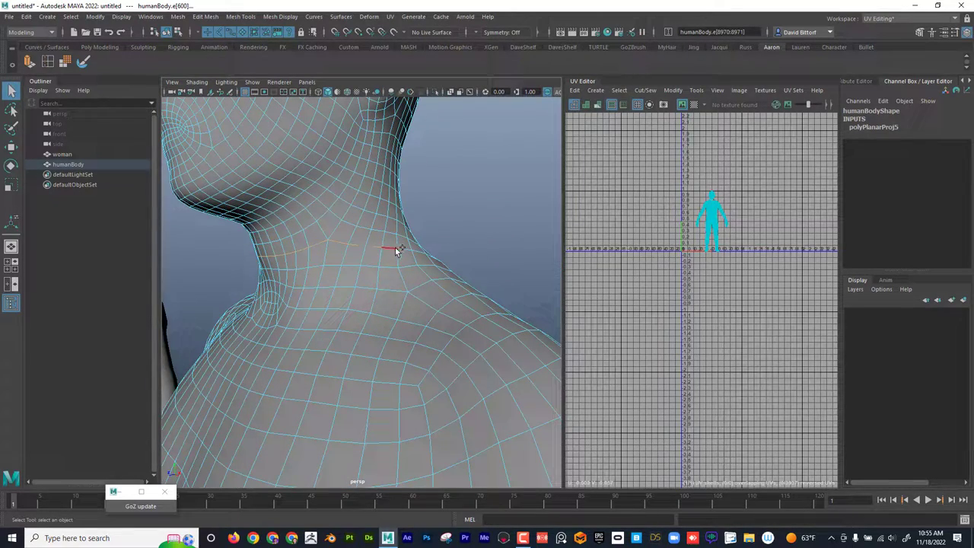
{"action": "left_click_drag", "start_coordinate": [419, 255], "coordinate": [342, 278], "text": "alt"}
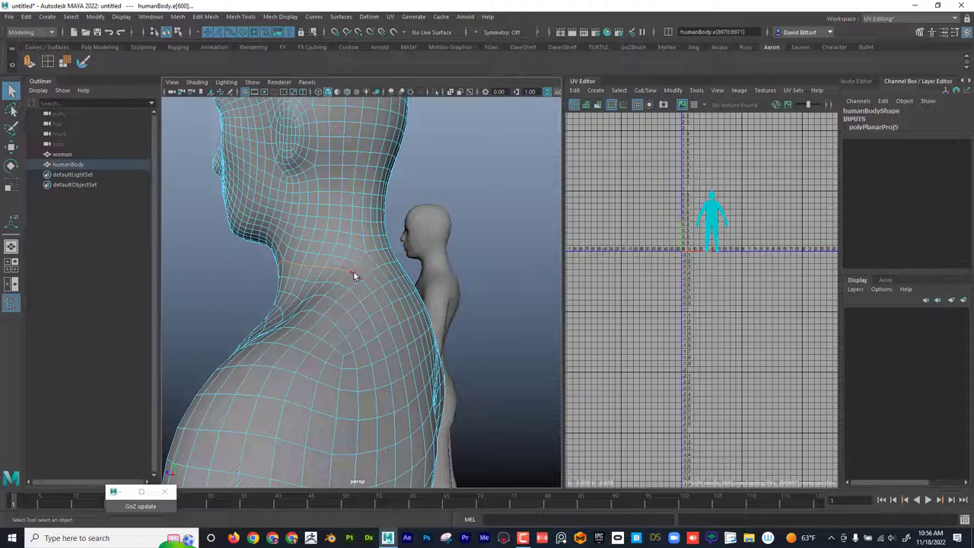
{"action": "left_click_drag", "start_coordinate": [386, 248], "coordinate": [504, 248], "text": "alt"}
Select the woman mesh, switch to edge selection, and pick edge loops at its left shoulder and neck
{"action": "left_click", "coordinate": [372, 281]}
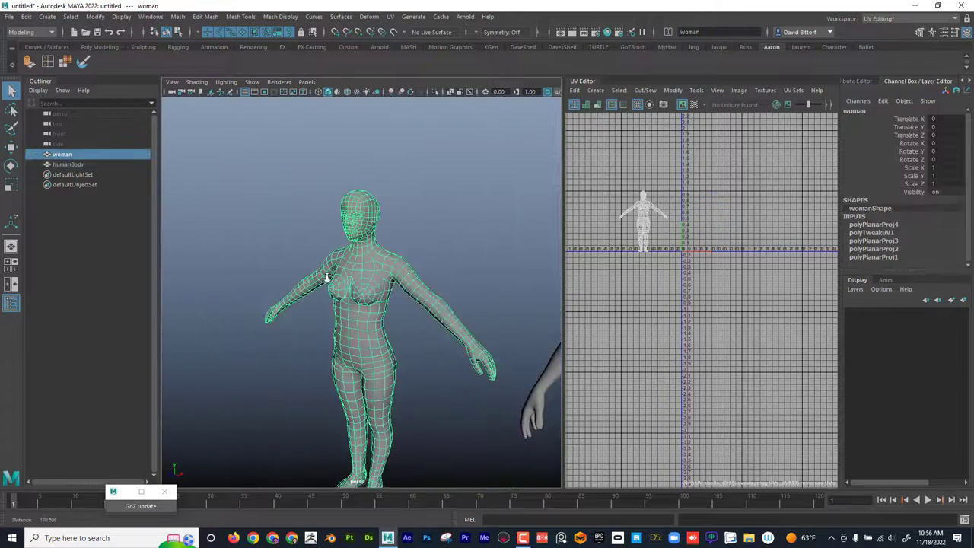
{"action": "right_click_drag", "start_coordinate": [328, 277], "coordinate": [547, 290], "text": "alt"}
{"action": "left_click_drag", "start_coordinate": [548, 291], "coordinate": [473, 241], "text": "alt"}
{"action": "right_click_drag", "start_coordinate": [474, 241], "coordinate": [439, 263], "text": "alt"}
{"action": "right_click_drag", "start_coordinate": [440, 223], "coordinate": [438, 198]}
{"action": "left_click", "coordinate": [430, 227]}
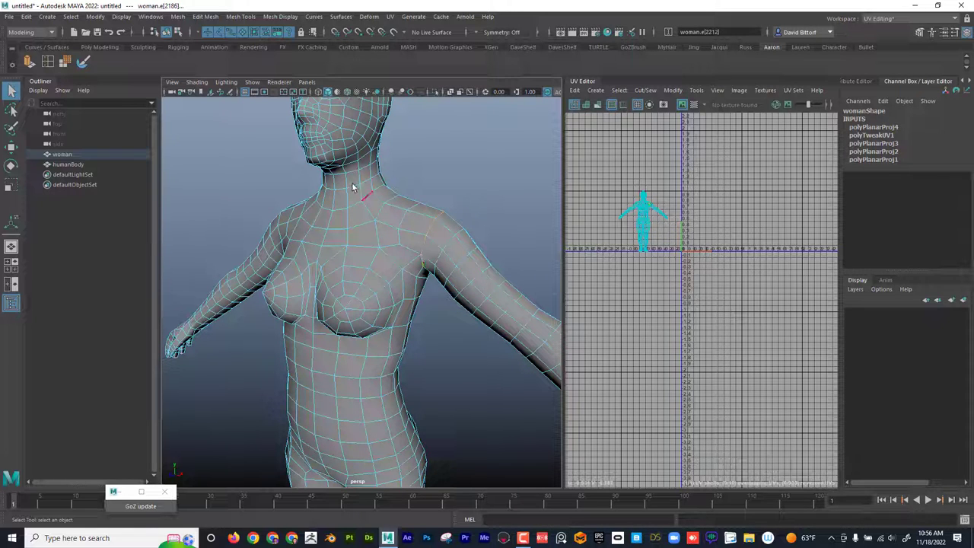
{"action": "mouse_move", "coordinate": [407, 228]}
{"action": "right_mouse_down", "text": "alt"}
{"action": "mouse_move", "coordinate": [307, 229]}
{"action": "mouse_move", "coordinate": [350, 248]}
{"action": "mouse_move", "coordinate": [286, 238]}
{"action": "right_mouse_up", "text": "alt"}
{"action": "middle_click_drag", "start_coordinate": [435, 282], "coordinate": [406, 248], "text": "alt"}
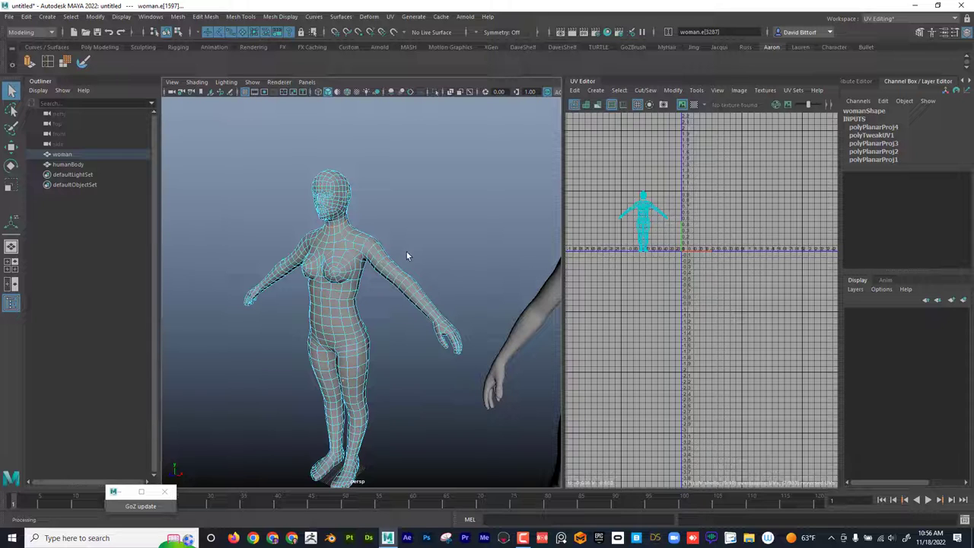
Return to object mode and delete the humanBody mesh
{"action": "right_click_drag", "start_coordinate": [406, 251], "coordinate": [310, 259], "text": "alt"}
{"action": "left_click_drag", "start_coordinate": [310, 258], "coordinate": [457, 224], "text": "alt"}
{"action": "right_click_drag", "start_coordinate": [457, 223], "coordinate": [512, 247], "text": "alt"}
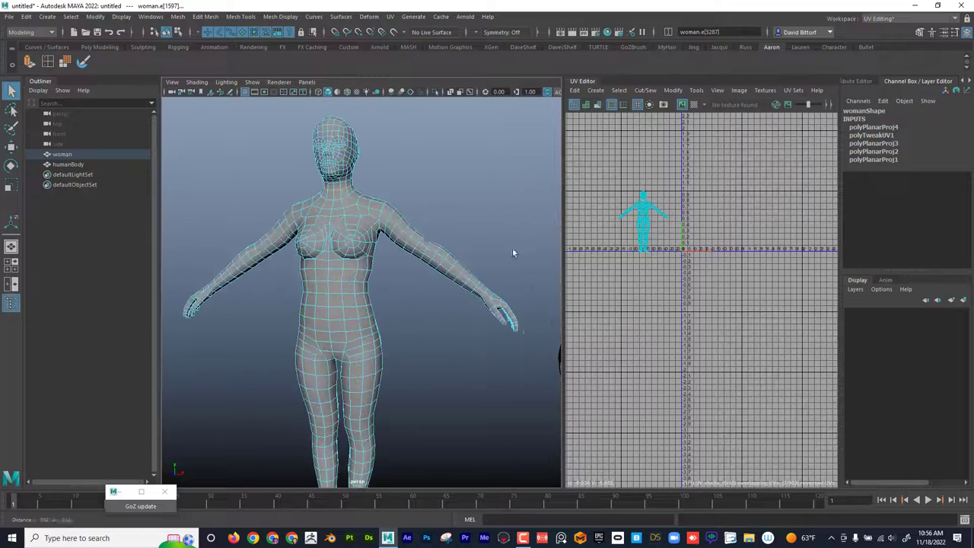
{"action": "middle_click_drag", "start_coordinate": [443, 239], "coordinate": [482, 285], "text": "alt"}
{"action": "right_click_drag", "start_coordinate": [375, 234], "coordinate": [440, 261], "text": "alt"}
{"action": "right_click_drag", "start_coordinate": [296, 255], "coordinate": [290, 255], "text": "alt"}
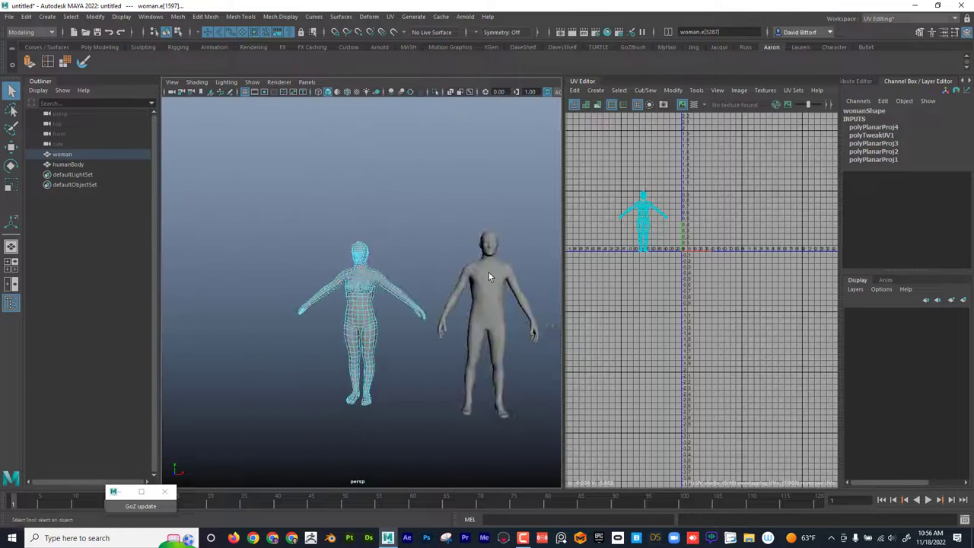
{"action": "right_click_drag", "start_coordinate": [489, 272], "coordinate": [537, 245]}
{"action": "left_click", "coordinate": [485, 289]}
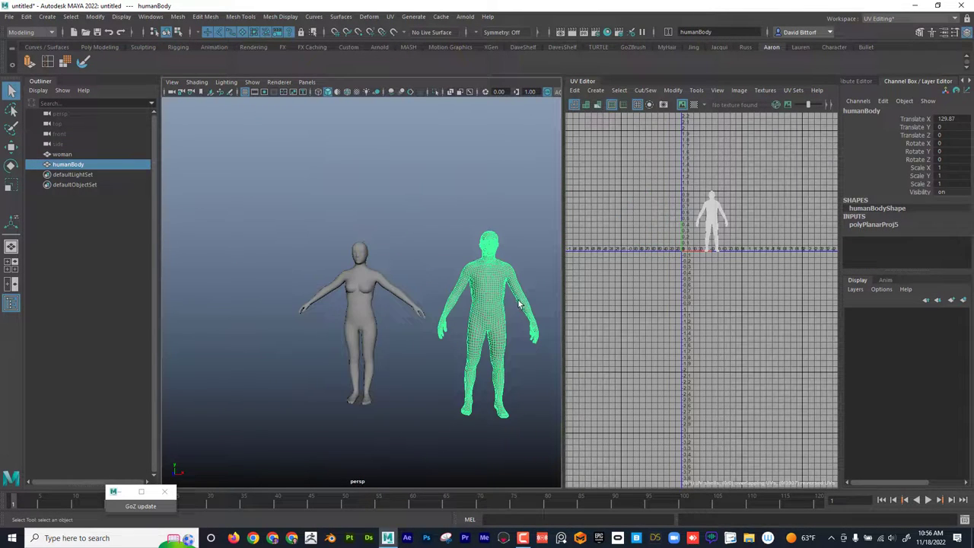
{"action": "key", "text": "Delete"}
Set the selection symmetry to Object X for working on the woman mesh
{"action": "left_click", "coordinate": [349, 274]}
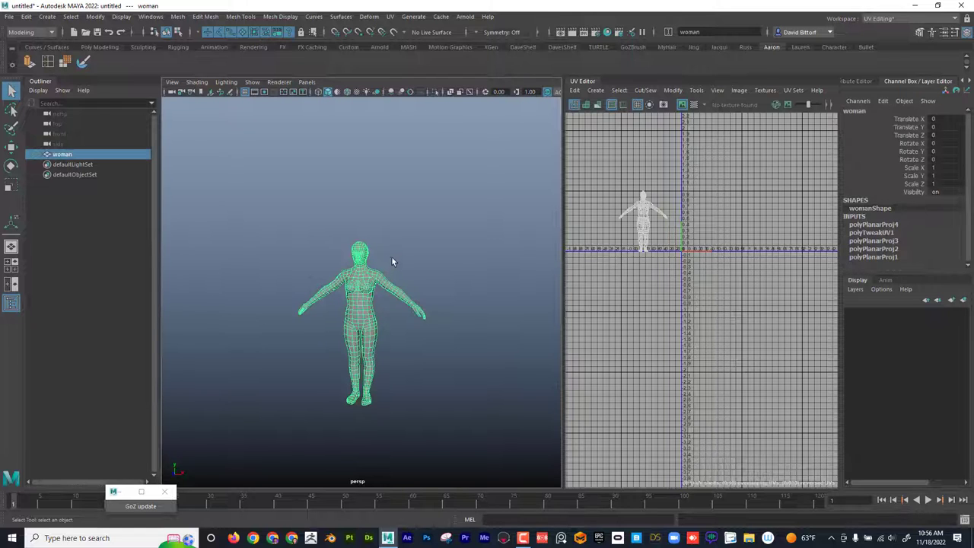
{"action": "left_click_drag", "start_coordinate": [391, 257], "coordinate": [369, 253], "text": "alt"}
{"action": "right_click_drag", "start_coordinate": [380, 263], "coordinate": [644, 286], "text": "alt"}
{"action": "right_click_drag", "start_coordinate": [387, 282], "coordinate": [627, 316], "text": "alt"}
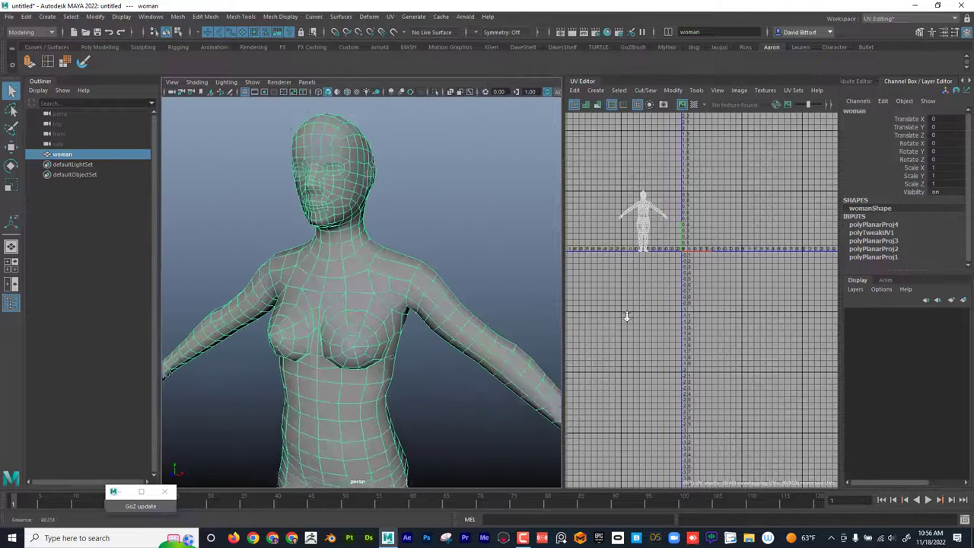
{"action": "right_click_drag", "start_coordinate": [414, 298], "coordinate": [507, 312], "text": "alt"}
{"action": "right_click_drag", "start_coordinate": [421, 258], "coordinate": [468, 244]}
{"action": "left_click", "coordinate": [476, 31]}
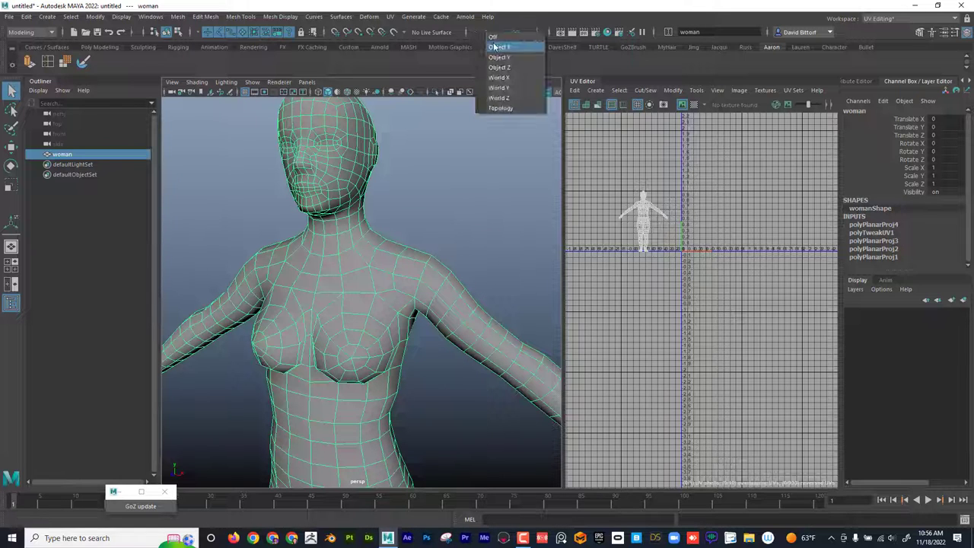
{"action": "left_click", "coordinate": [464, 124]}
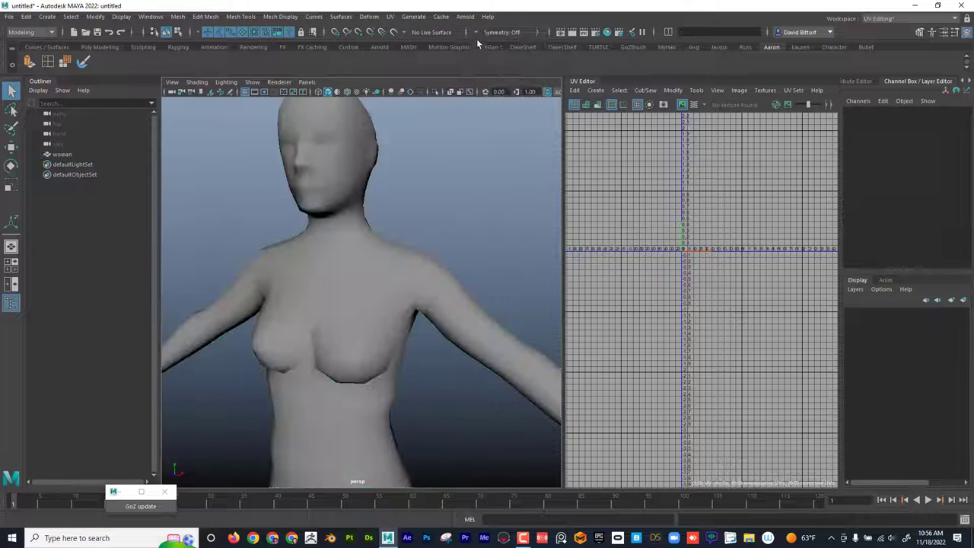
{"action": "left_click", "coordinate": [476, 31]}
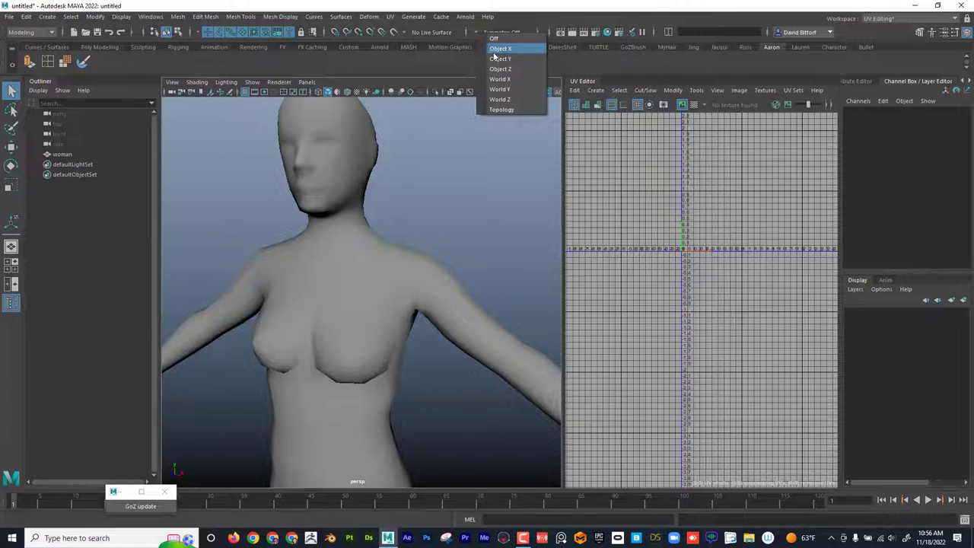
{"action": "left_click", "coordinate": [495, 51]}
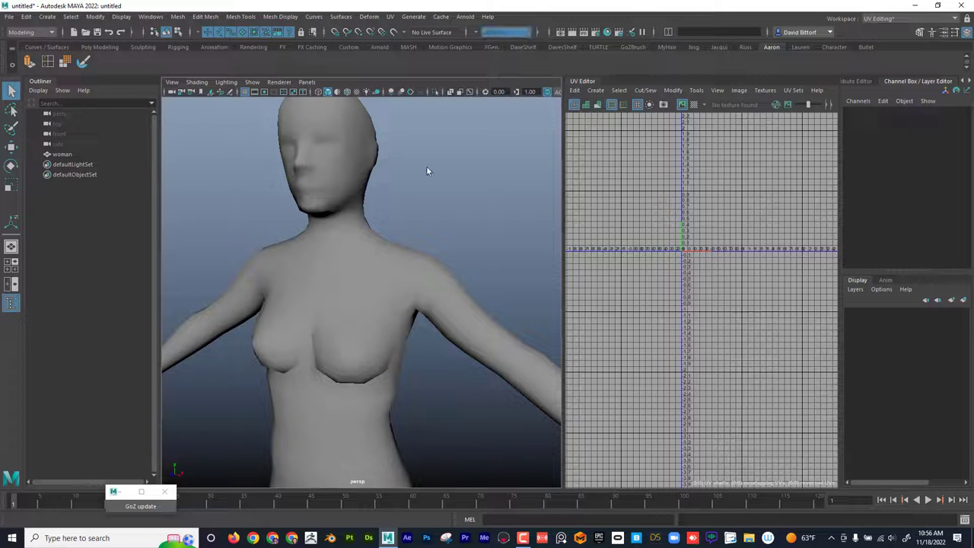
Cut the woman mesh's UVs along the mirrored edge loops around both shoulders
{"action": "left_click", "coordinate": [420, 285]}
{"action": "right_click_drag", "start_coordinate": [420, 285], "coordinate": [421, 268]}
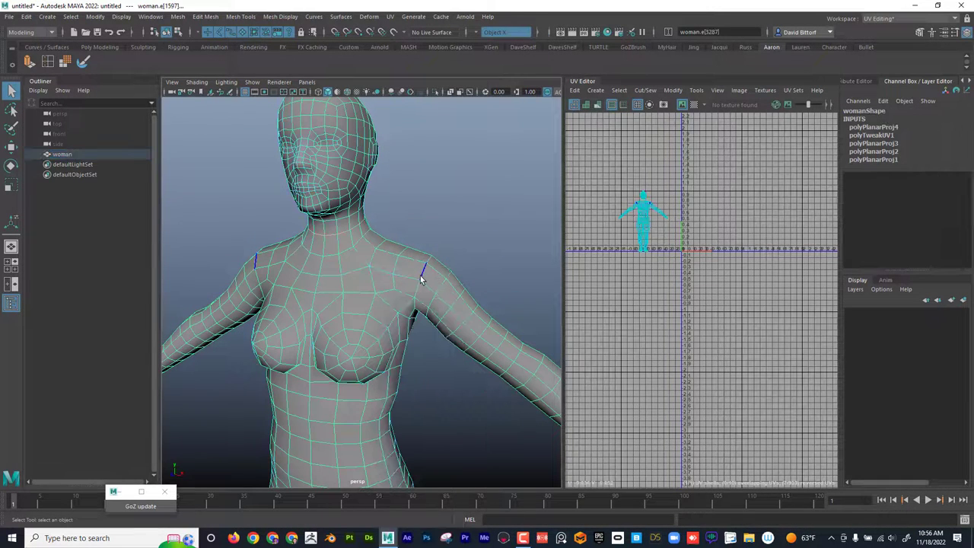
{"action": "double_click", "coordinate": [420, 276]}
{"action": "right_click_drag", "start_coordinate": [641, 230], "coordinate": [680, 204], "text": "alt"}
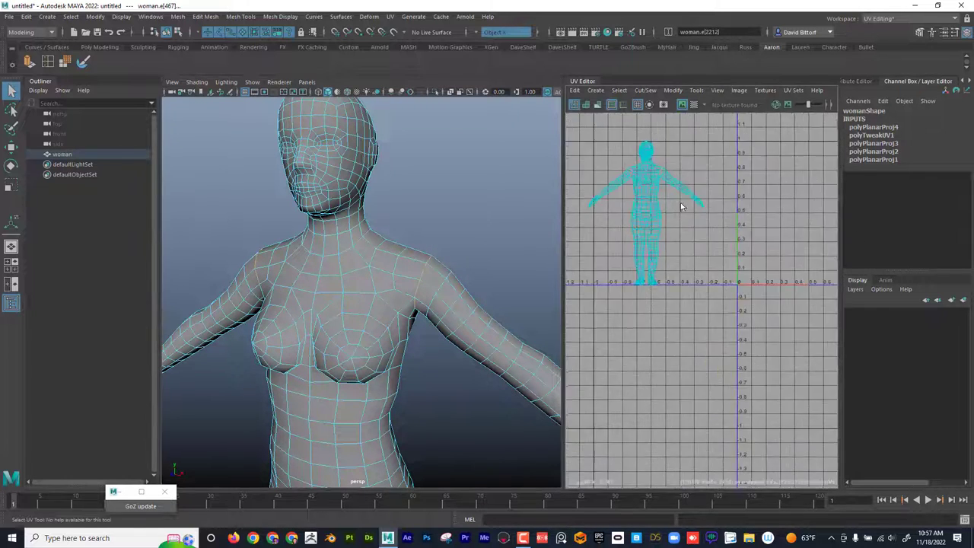
{"action": "middle_click_drag", "start_coordinate": [705, 198], "coordinate": [774, 263], "text": "alt"}
{"action": "right_click_drag", "start_coordinate": [757, 255], "coordinate": [766, 245], "text": "alt"}
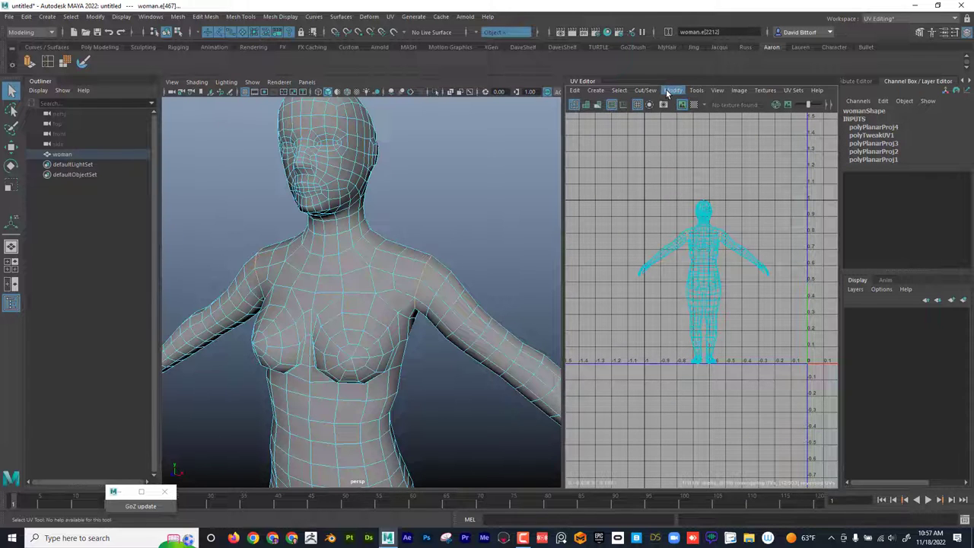
{"action": "left_click", "coordinate": [667, 92]}
{"action": "mouse_move", "coordinate": [652, 92]}
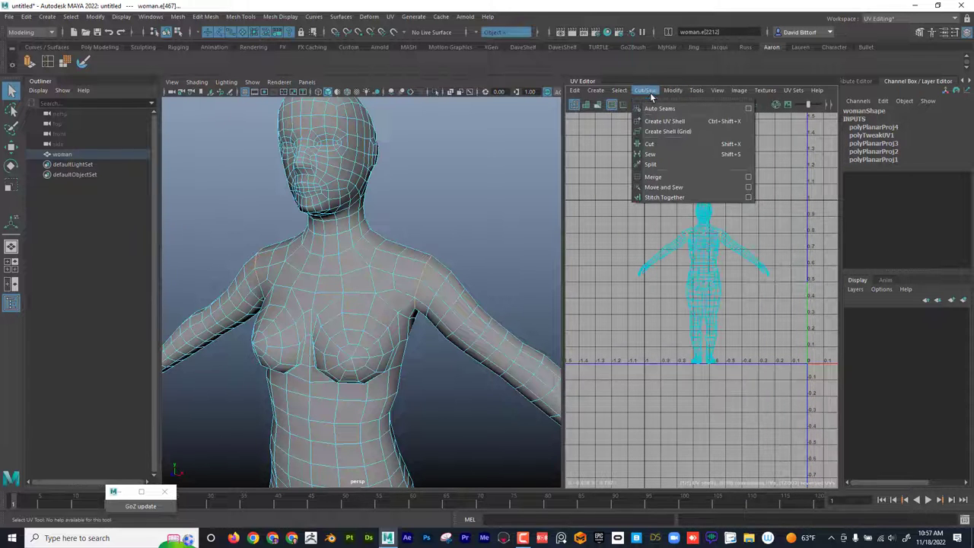
{"action": "left_click", "coordinate": [666, 147]}
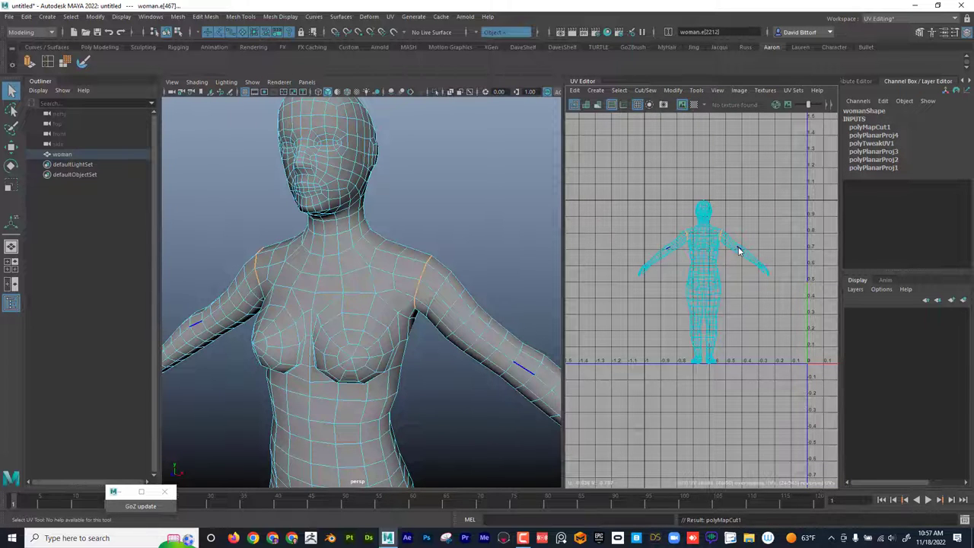
Select both arm UV shells and move them down about 0.15 units, away from the shoulder seams
{"action": "right_click_drag", "start_coordinate": [738, 251], "coordinate": [698, 214]}
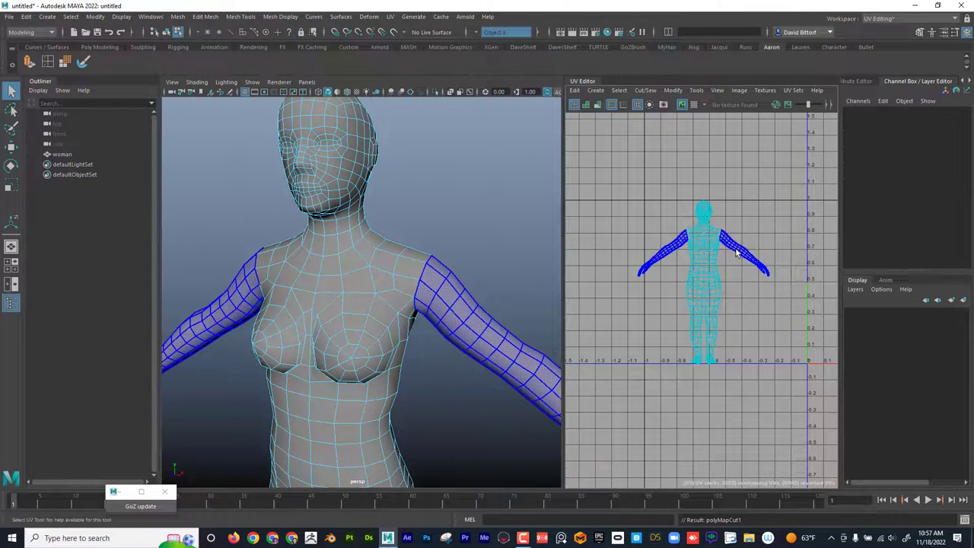
{"action": "left_click", "coordinate": [737, 253]}
{"action": "left_click", "coordinate": [12, 149]}
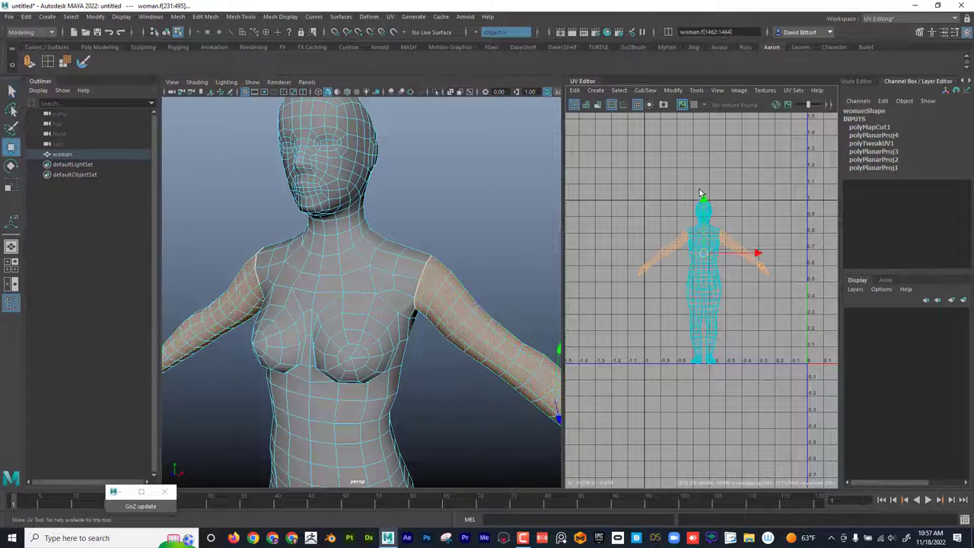
{"action": "left_click_drag", "start_coordinate": [704, 254], "coordinate": [705, 280]}
Try selecting and moving the mirrored faces at the woman mesh's shoulders, and undo the changes
{"action": "left_click_drag", "start_coordinate": [446, 249], "coordinate": [415, 209], "text": "alt"}
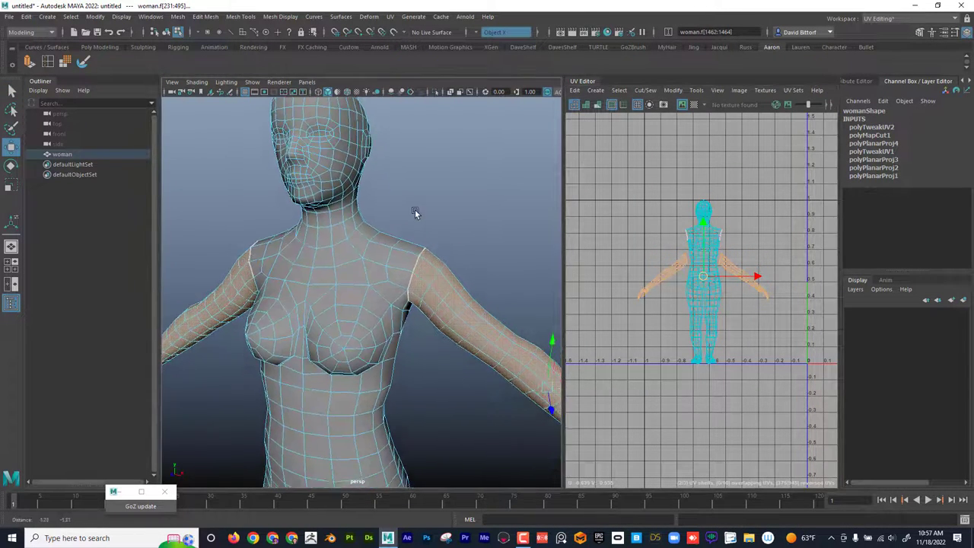
{"action": "right_click_drag", "start_coordinate": [415, 210], "coordinate": [436, 277], "text": "alt"}
{"action": "right_click", "coordinate": [438, 258]}
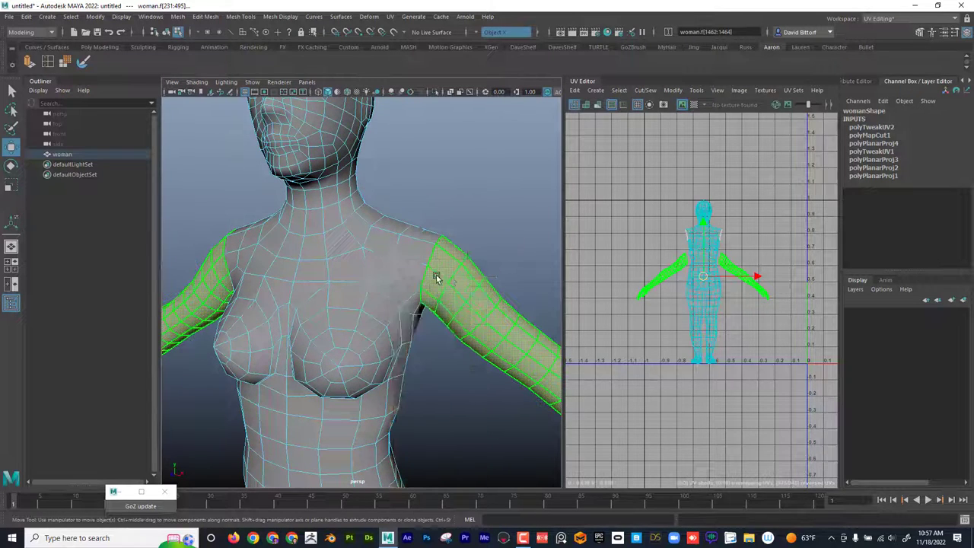
{"action": "left_click", "coordinate": [442, 269]}
{"action": "mouse_move", "coordinate": [445, 265]}
{"action": "left_mouse_down"}
{"action": "mouse_move", "coordinate": [464, 266]}
{"action": "mouse_move", "coordinate": [450, 257]}
{"action": "left_mouse_up"}
{"action": "key", "text": "ctrl+z"}
{"action": "key", "text": "ctrl+z"}
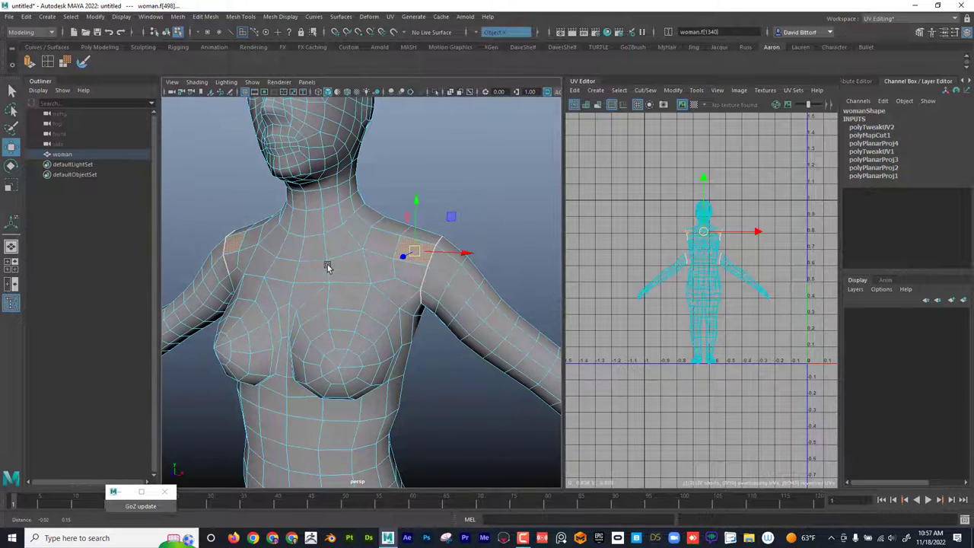
Cut the woman mesh's UVs along the edge loop around the base of the neck
{"action": "right_click_drag", "start_coordinate": [333, 184], "coordinate": [332, 179]}
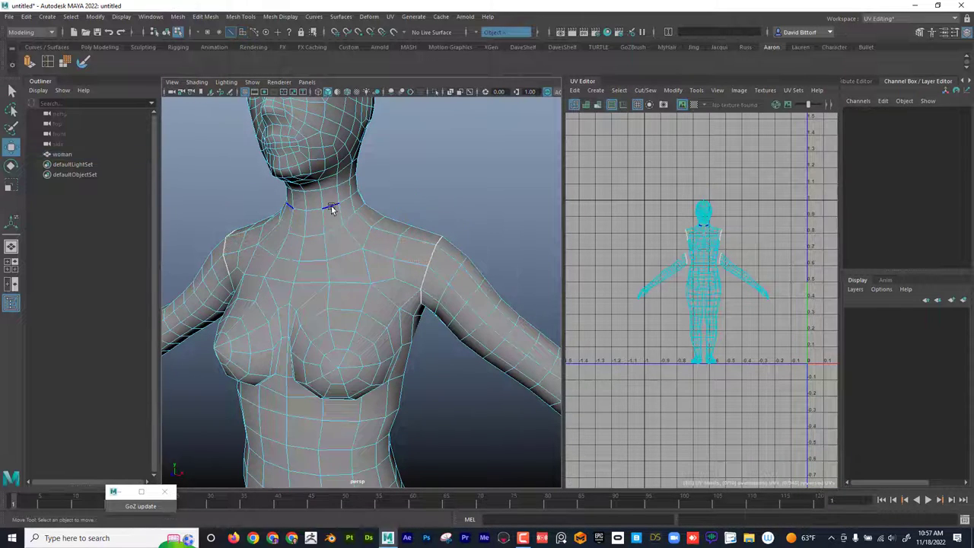
{"action": "left_click", "coordinate": [332, 210]}
{"action": "left_click", "coordinate": [645, 90]}
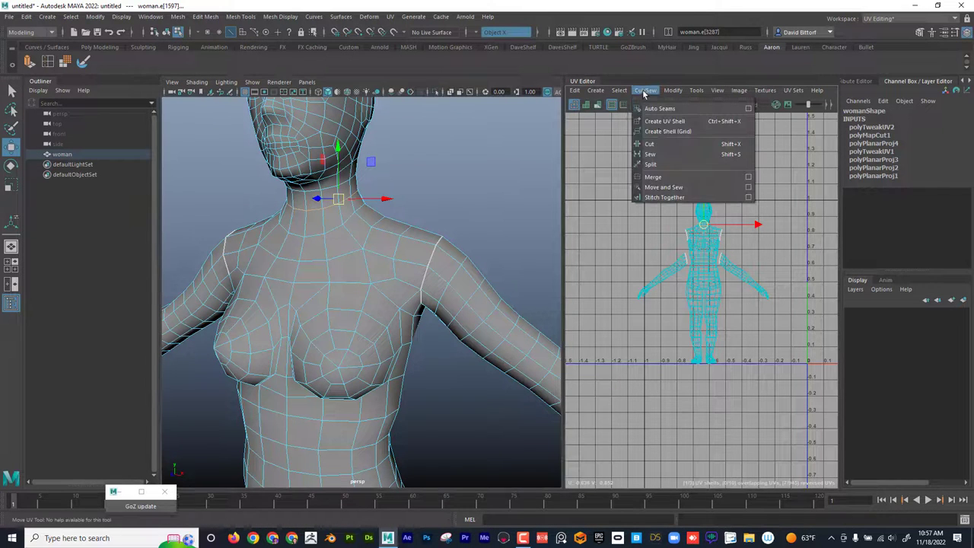
{"action": "left_click", "coordinate": [669, 146]}
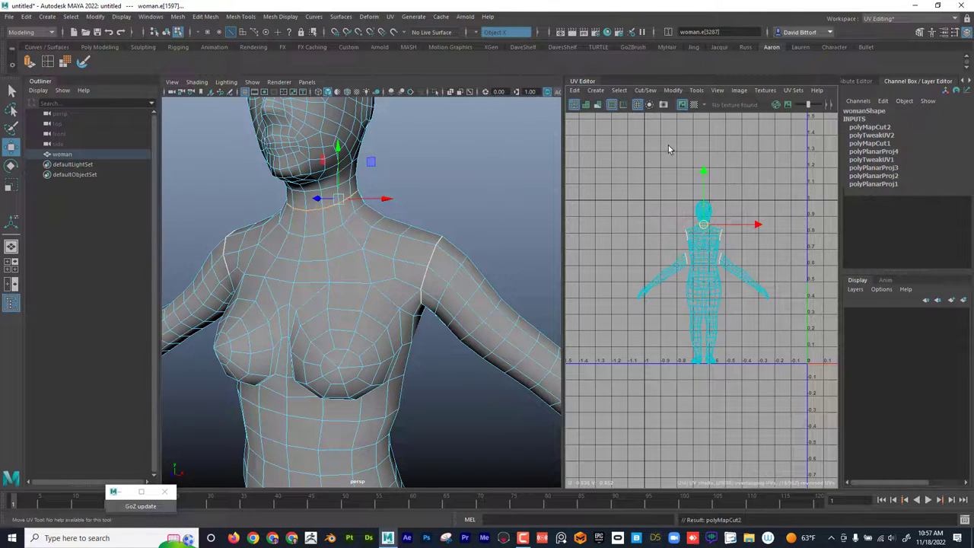
Select the head's UV shell and move it up about 0.15 units, clear of the torso
{"action": "right_click_drag", "start_coordinate": [709, 205], "coordinate": [691, 197]}
{"action": "left_click", "coordinate": [701, 212]}
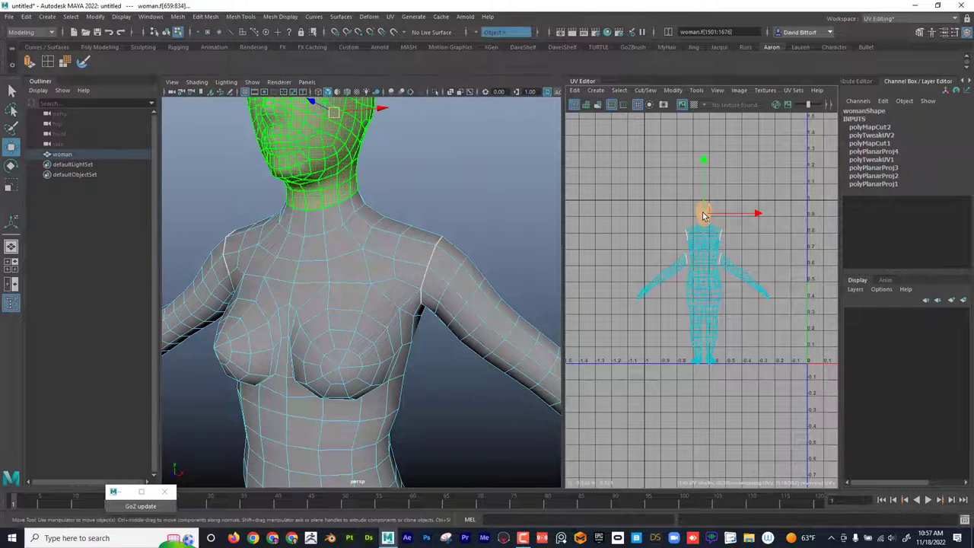
{"action": "left_click_drag", "start_coordinate": [701, 212], "coordinate": [704, 192]}
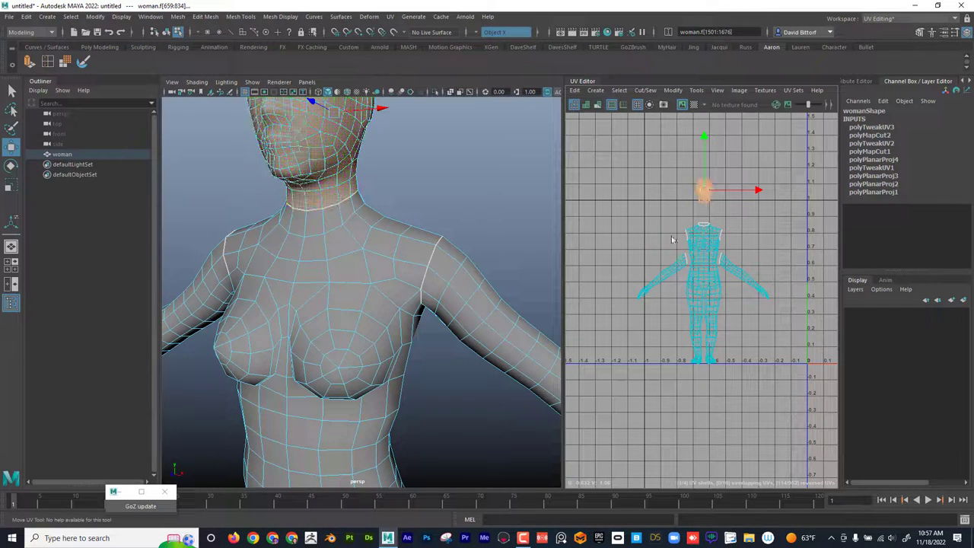
Cut the woman mesh's UVs along the edge loops around the tops of both thighs
{"action": "left_click_drag", "start_coordinate": [301, 346], "coordinate": [378, 292], "text": "alt"}
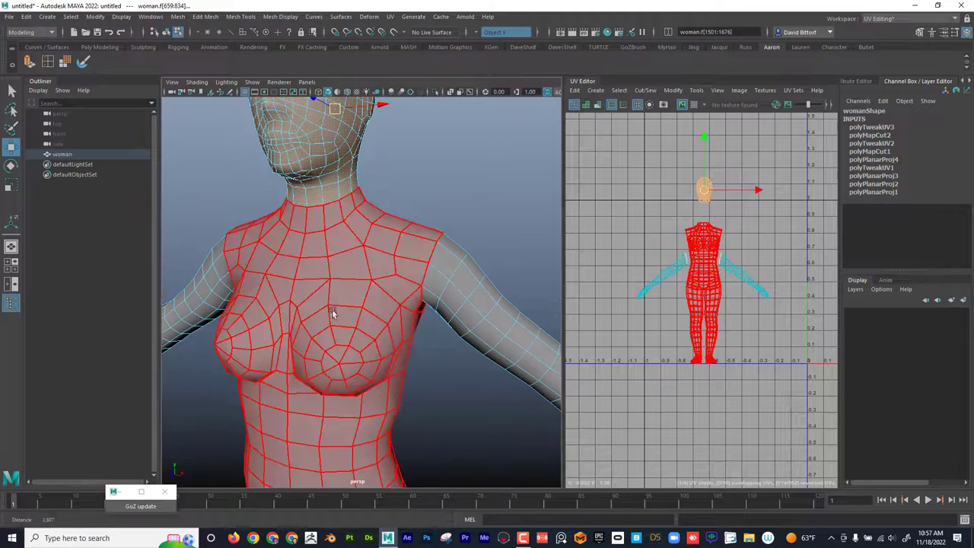
{"action": "left_click_drag", "start_coordinate": [333, 313], "coordinate": [310, 301], "text": "alt"}
{"action": "scroll", "coordinate": [309, 305], "scroll_direction": "down", "scroll_amount": 6}
{"action": "middle_click_drag", "start_coordinate": [345, 324], "coordinate": [351, 253], "text": "alt"}
{"action": "right_click_drag", "start_coordinate": [395, 331], "coordinate": [411, 328], "text": "alt"}
{"action": "middle_click_drag", "start_coordinate": [411, 327], "coordinate": [411, 294], "text": "alt"}
{"action": "right_click_drag", "start_coordinate": [411, 294], "coordinate": [431, 301], "text": "alt"}
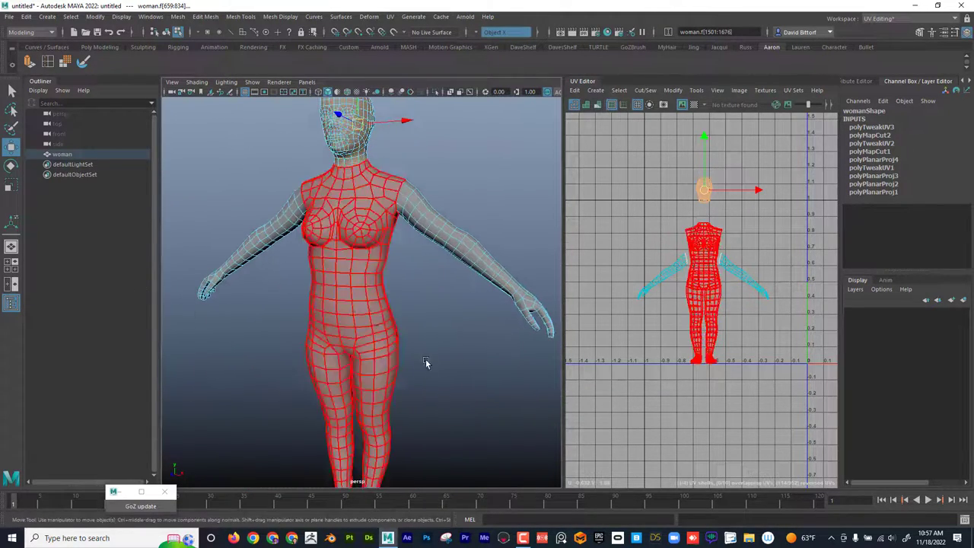
{"action": "middle_click_drag", "start_coordinate": [437, 343], "coordinate": [432, 324], "text": "alt"}
{"action": "right_click_drag", "start_coordinate": [372, 355], "coordinate": [373, 234]}
{"action": "left_click", "coordinate": [373, 339]}
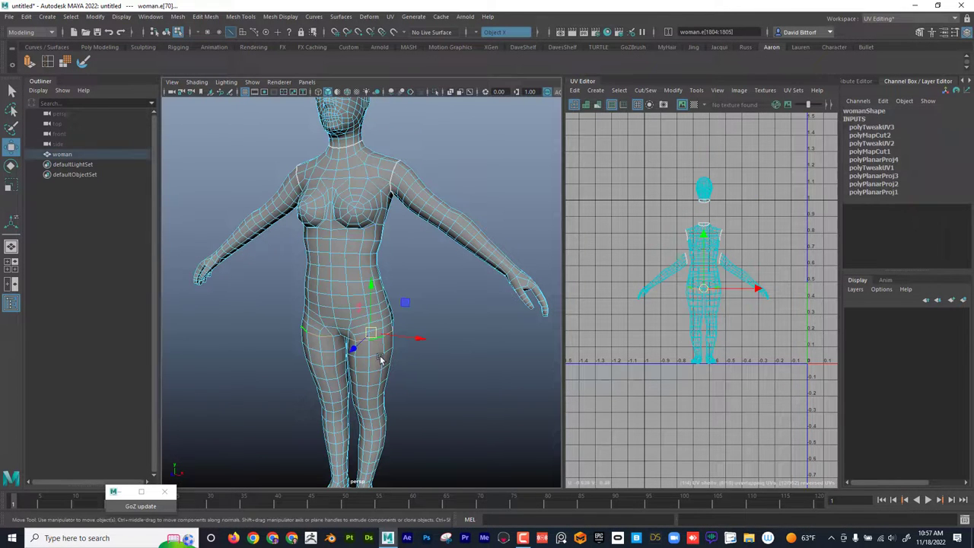
{"action": "left_click_drag", "start_coordinate": [372, 339], "coordinate": [404, 317], "text": "alt"}
{"action": "right_click_drag", "start_coordinate": [403, 318], "coordinate": [320, 357], "text": "alt"}
{"action": "left_click_drag", "start_coordinate": [320, 356], "coordinate": [268, 387], "text": "alt"}
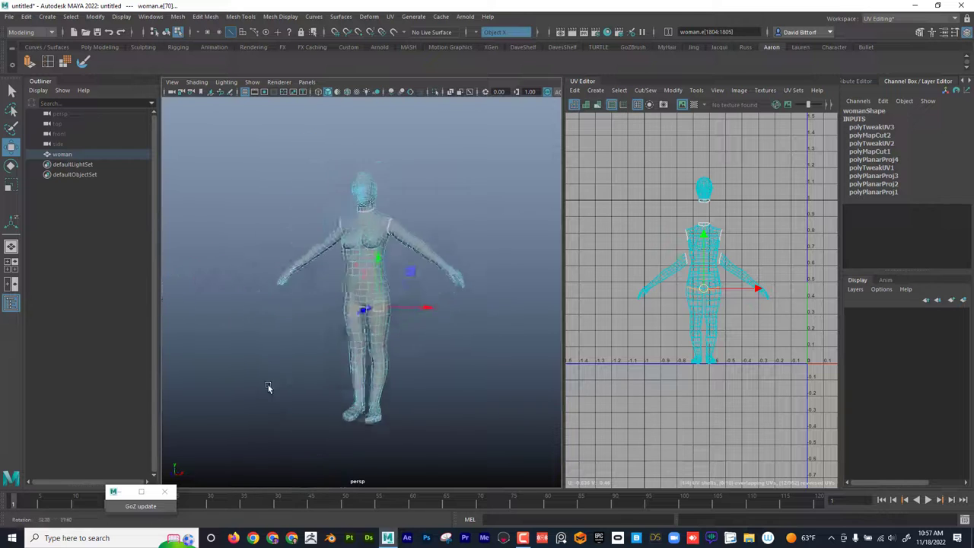
{"action": "middle_click_drag", "start_coordinate": [268, 387], "coordinate": [284, 378], "text": "alt"}
{"action": "right_click_drag", "start_coordinate": [284, 377], "coordinate": [361, 399], "text": "alt"}
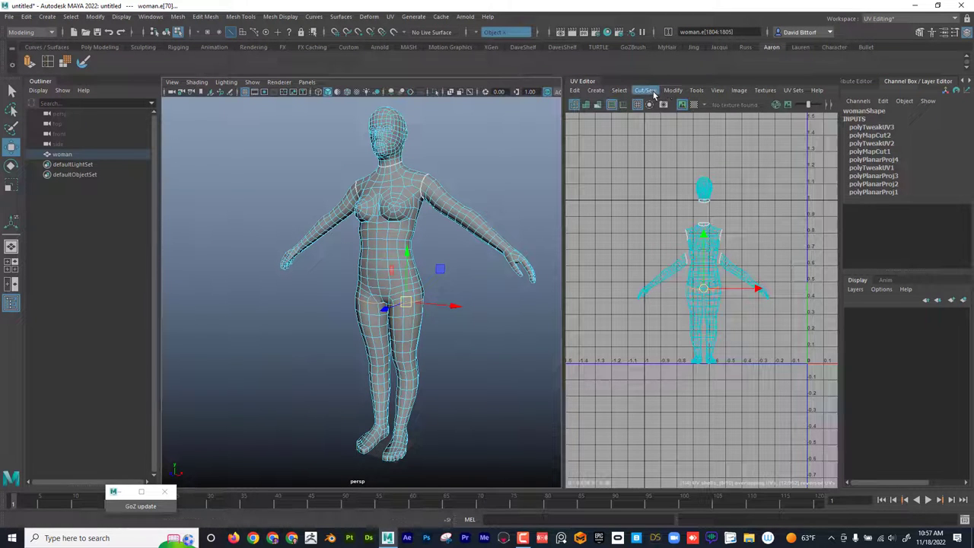
{"action": "left_click", "coordinate": [653, 93]}
{"action": "left_click", "coordinate": [663, 145]}
Select the leg UV shells and move them down about 0.13 units, clear of the torso
{"action": "right_click", "coordinate": [706, 314]}
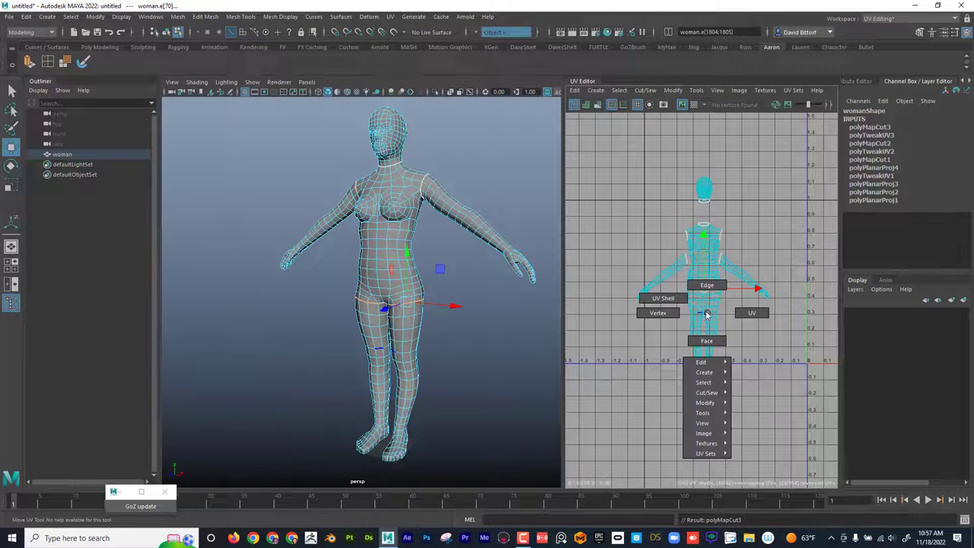
{"action": "right_click_drag", "start_coordinate": [706, 314], "coordinate": [663, 298]}
{"action": "left_click", "coordinate": [705, 329]}
{"action": "left_click_drag", "start_coordinate": [705, 331], "coordinate": [703, 353]}
Cut the woman mesh's UVs along the edge loops around both wrists
{"action": "left_click_drag", "start_coordinate": [410, 311], "coordinate": [353, 355], "text": "alt"}
{"action": "right_click_drag", "start_coordinate": [353, 355], "coordinate": [596, 381], "text": "alt"}
{"action": "middle_click_drag", "start_coordinate": [427, 313], "coordinate": [297, 274], "text": "alt"}
{"action": "right_click_drag", "start_coordinate": [298, 274], "coordinate": [437, 237], "text": "alt"}
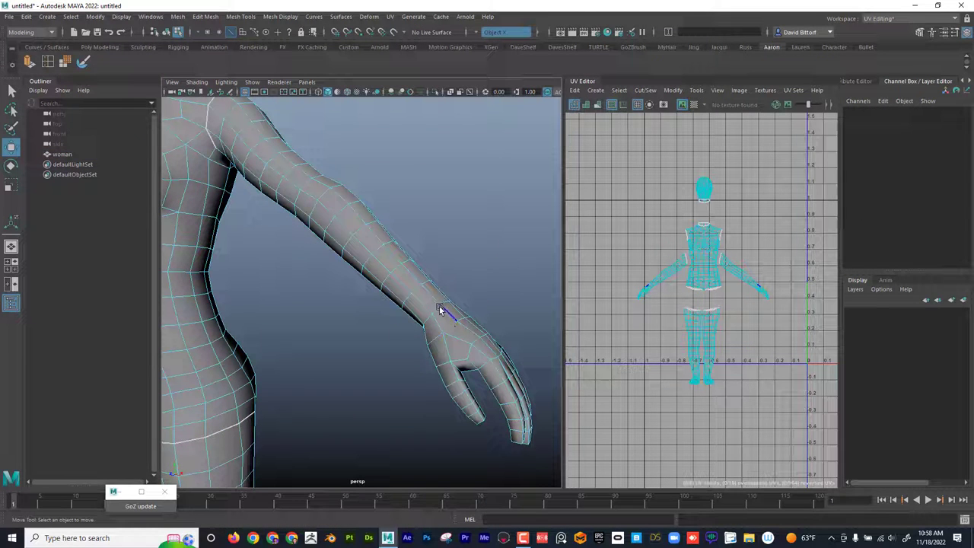
{"action": "left_click", "coordinate": [440, 310]}
{"action": "left_click_drag", "start_coordinate": [437, 307], "coordinate": [415, 303], "text": "alt"}
{"action": "left_click", "coordinate": [646, 89]}
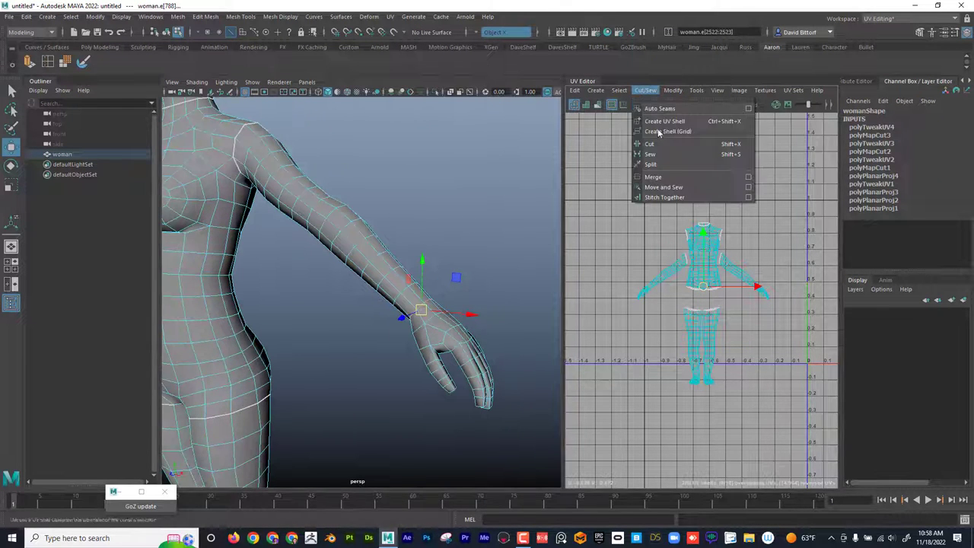
{"action": "left_click", "coordinate": [651, 144]}
Select both hand UV shells and move them down about 0.08 units, away from the wrist seams
{"action": "right_click_drag", "start_coordinate": [746, 274], "coordinate": [706, 256]}
{"action": "left_click", "coordinate": [762, 297]}
{"action": "left_click_drag", "start_coordinate": [702, 295], "coordinate": [704, 308]}
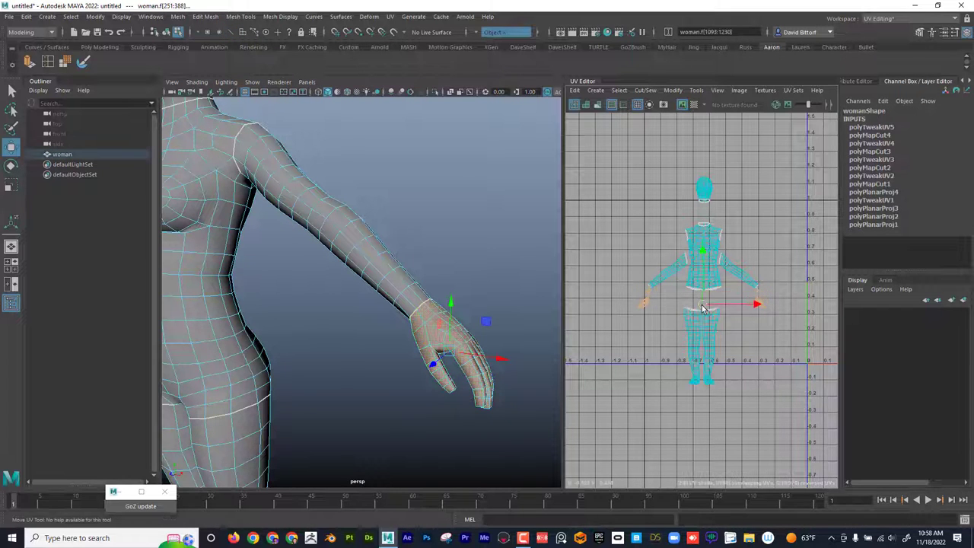
Cut the woman mesh's UVs along the edge loops around both ankles
{"action": "right_click_drag", "start_coordinate": [382, 364], "coordinate": [268, 373], "text": "alt"}
{"action": "middle_click_drag", "start_coordinate": [282, 503], "coordinate": [358, 391], "text": "alt"}
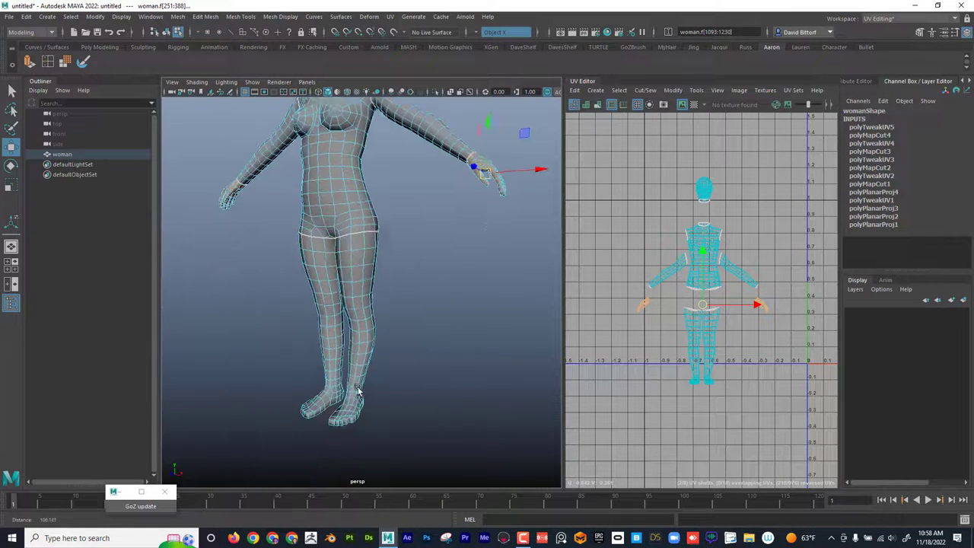
{"action": "right_click_drag", "start_coordinate": [358, 391], "coordinate": [449, 304], "text": "alt"}
{"action": "middle_click_drag", "start_coordinate": [449, 304], "coordinate": [470, 223], "text": "alt"}
{"action": "right_click_drag", "start_coordinate": [469, 223], "coordinate": [608, 374], "text": "alt"}
{"action": "middle_click_drag", "start_coordinate": [390, 379], "coordinate": [398, 346], "text": "alt"}
{"action": "right_click_drag", "start_coordinate": [378, 354], "coordinate": [386, 228]}
{"action": "left_click", "coordinate": [377, 359]}
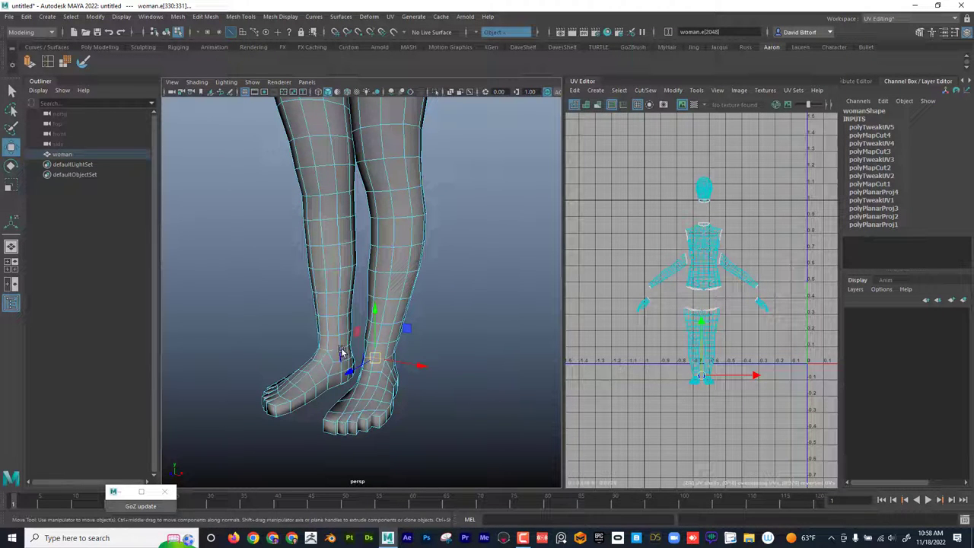
{"action": "scroll", "coordinate": [410, 379], "scroll_direction": "up", "scroll_amount": 2}
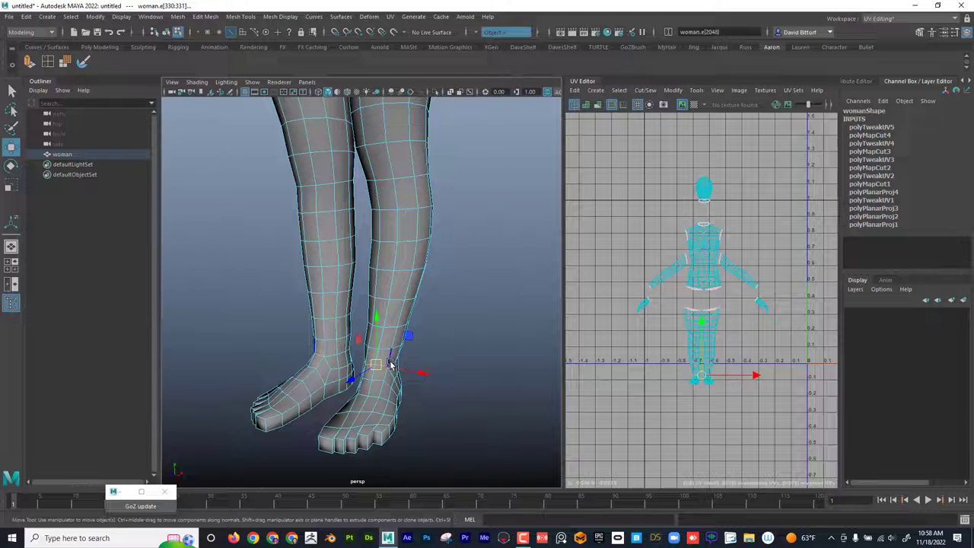
{"action": "left_click", "coordinate": [313, 362]}
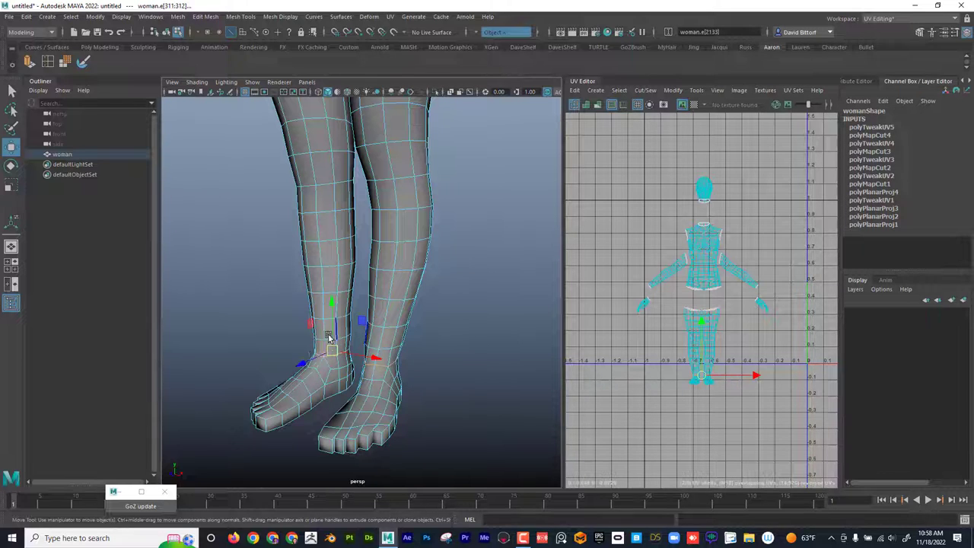
{"action": "left_click", "coordinate": [646, 90]}
{"action": "left_click", "coordinate": [655, 145]}
Move both feet's UV shells down about 0.11 units, clear of the legs, and clear the selection
{"action": "right_click_drag", "start_coordinate": [703, 374], "coordinate": [680, 346]}
{"action": "left_click", "coordinate": [695, 382]}
{"action": "left_click_drag", "start_coordinate": [702, 380], "coordinate": [694, 399]}
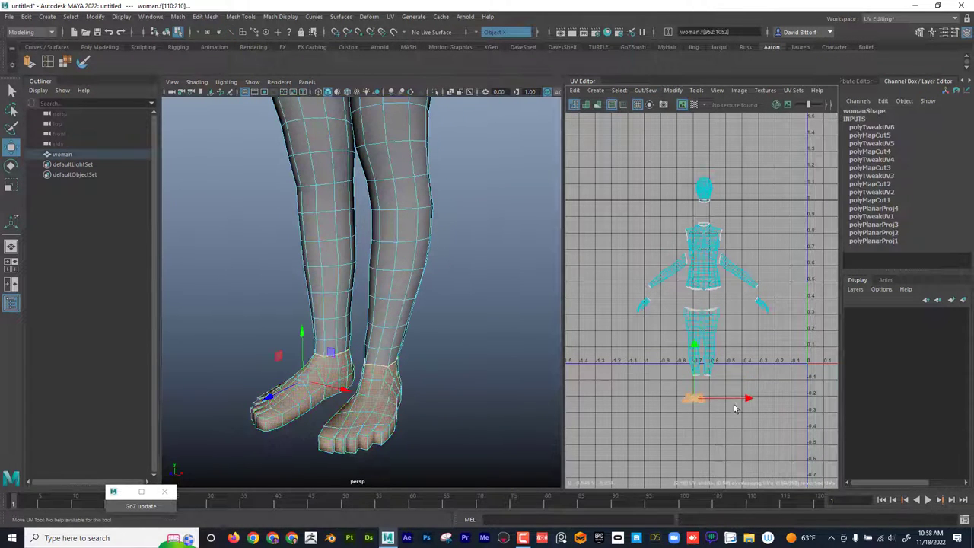
{"action": "left_click", "coordinate": [746, 392]}
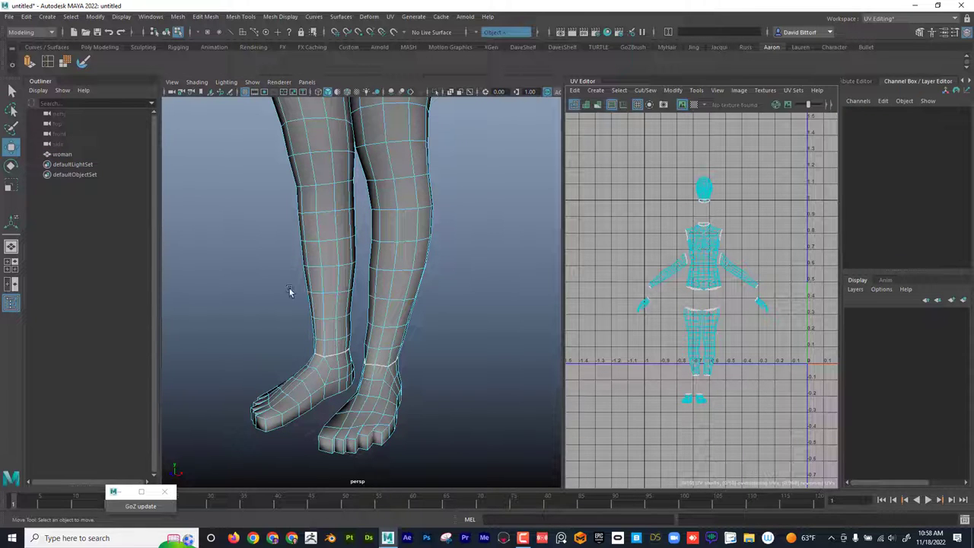
Select the edge loop running down the sides of the woman mesh's torso and legs
{"action": "middle_click_drag", "start_coordinate": [355, 146], "coordinate": [330, 391], "text": "alt"}
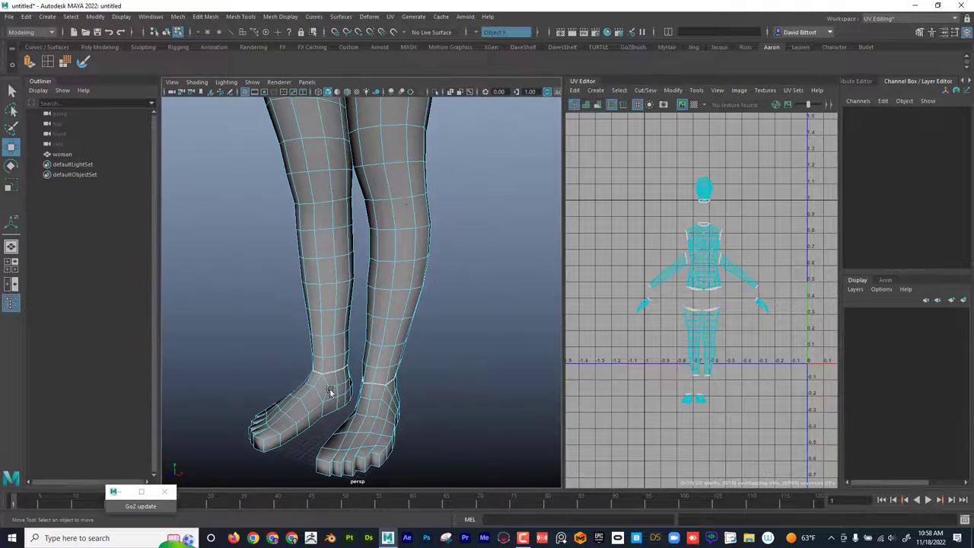
{"action": "right_click_drag", "start_coordinate": [327, 175], "coordinate": [330, 236], "text": "alt"}
{"action": "middle_click_drag", "start_coordinate": [331, 235], "coordinate": [391, 342], "text": "alt"}
{"action": "right_click_drag", "start_coordinate": [392, 342], "coordinate": [373, 337], "text": "alt"}
{"action": "right_click_drag", "start_coordinate": [691, 279], "coordinate": [834, 295], "text": "alt"}
{"action": "right_click_drag", "start_coordinate": [764, 261], "coordinate": [702, 245], "text": "alt"}
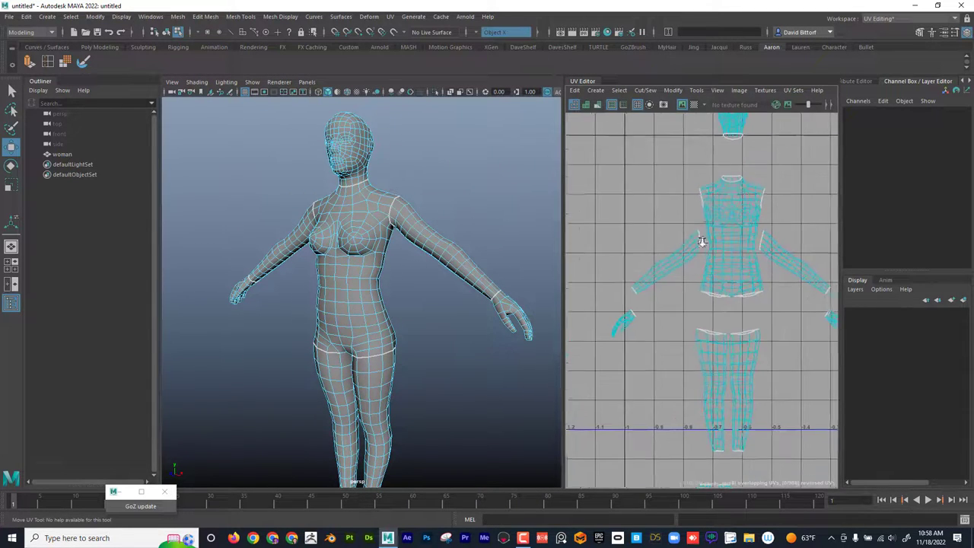
{"action": "middle_click_drag", "start_coordinate": [444, 274], "coordinate": [444, 299], "text": "alt"}
{"action": "left_click_drag", "start_coordinate": [449, 292], "coordinate": [364, 235], "text": "alt"}
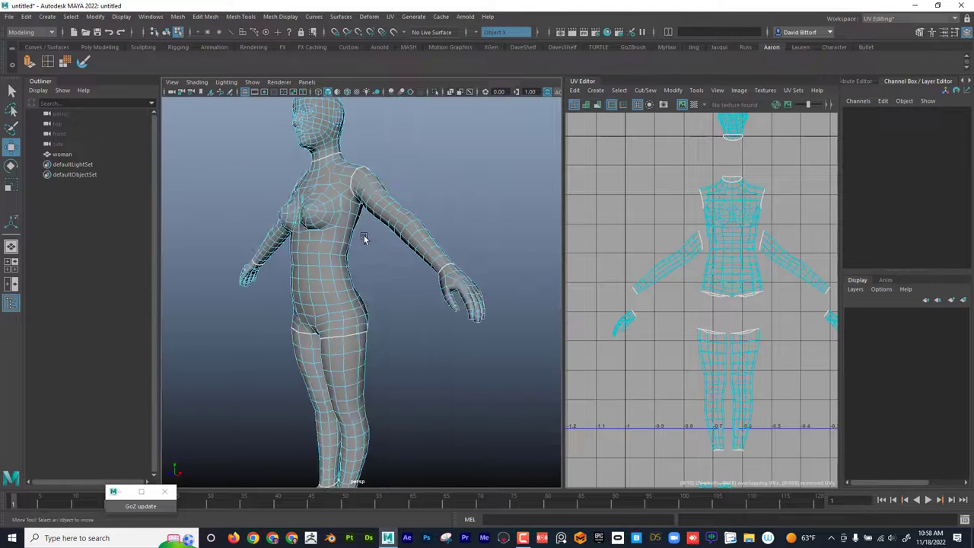
{"action": "left_click", "coordinate": [346, 244]}
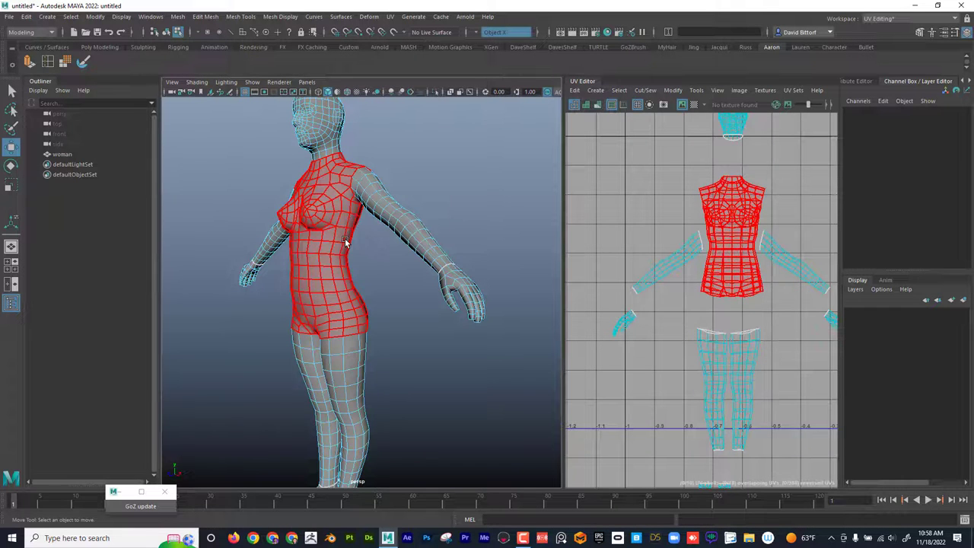
{"action": "right_click_drag", "start_coordinate": [345, 241], "coordinate": [347, 214]}
{"action": "double_click", "coordinate": [345, 239]}
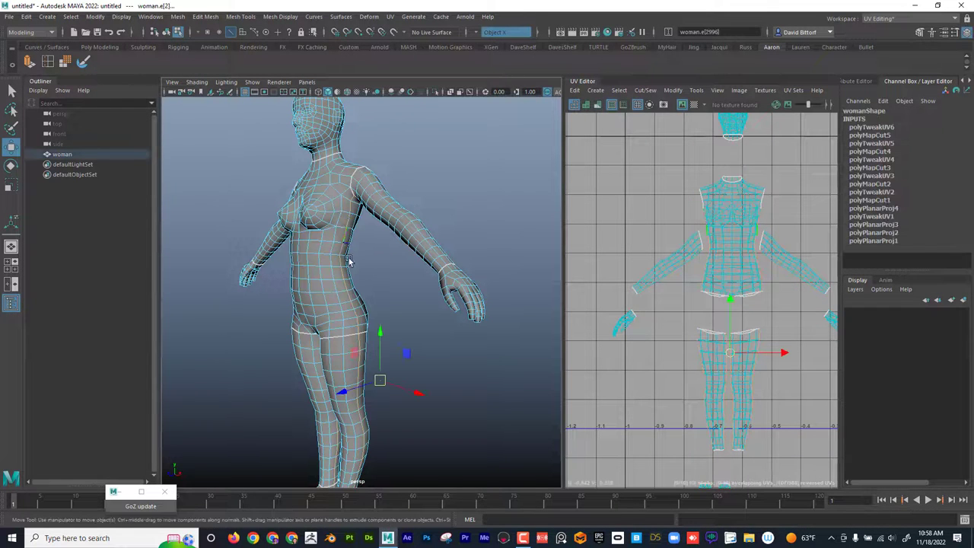
{"action": "left_click_drag", "start_coordinate": [349, 262], "coordinate": [355, 304], "text": "alt"}
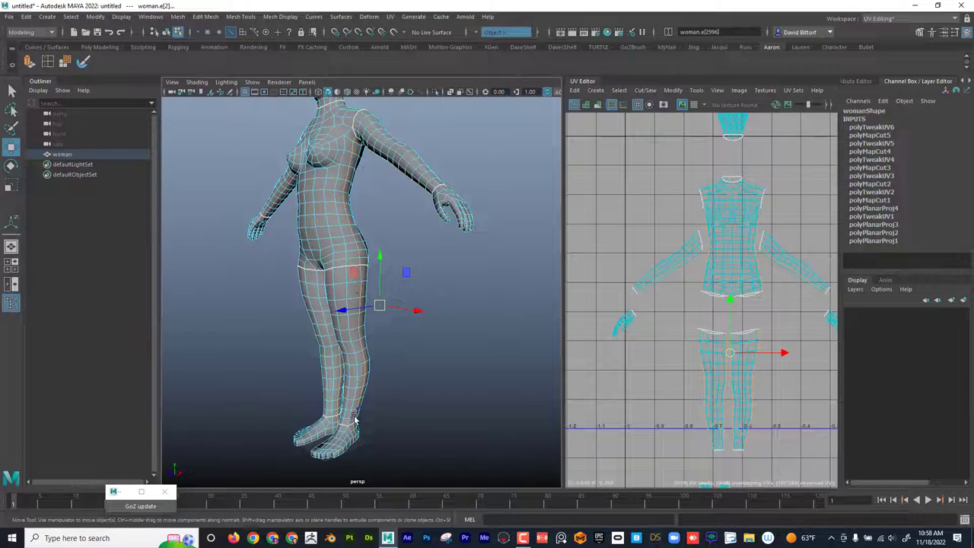
{"action": "right_click_drag", "start_coordinate": [463, 258], "coordinate": [403, 265], "text": "alt"}
{"action": "mouse_move", "coordinate": [403, 266]}
{"action": "left_mouse_down", "text": "alt"}
{"action": "mouse_move", "coordinate": [407, 288]}
{"action": "mouse_move", "coordinate": [415, 275]}
{"action": "left_mouse_up", "text": "alt"}
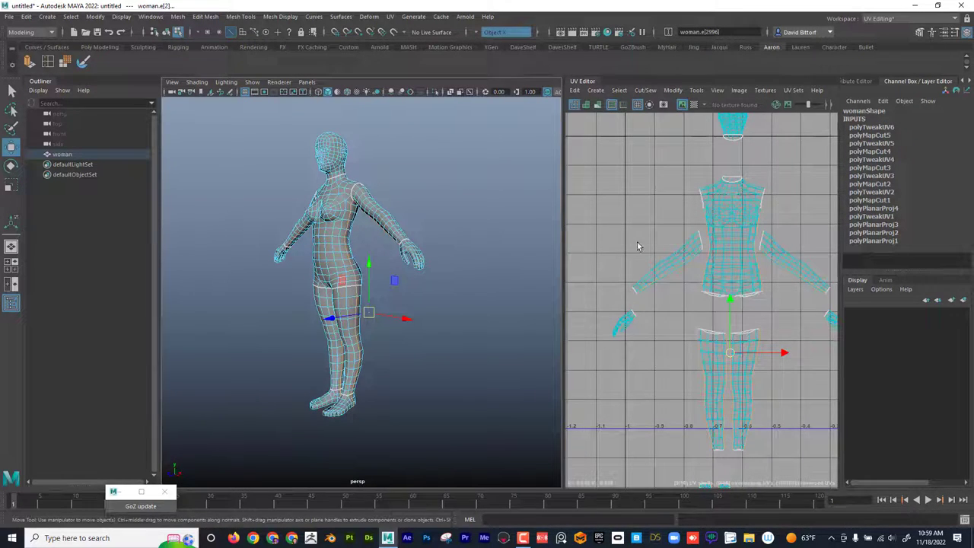
{"action": "scroll", "coordinate": [705, 235], "scroll_direction": "down", "scroll_amount": 5}
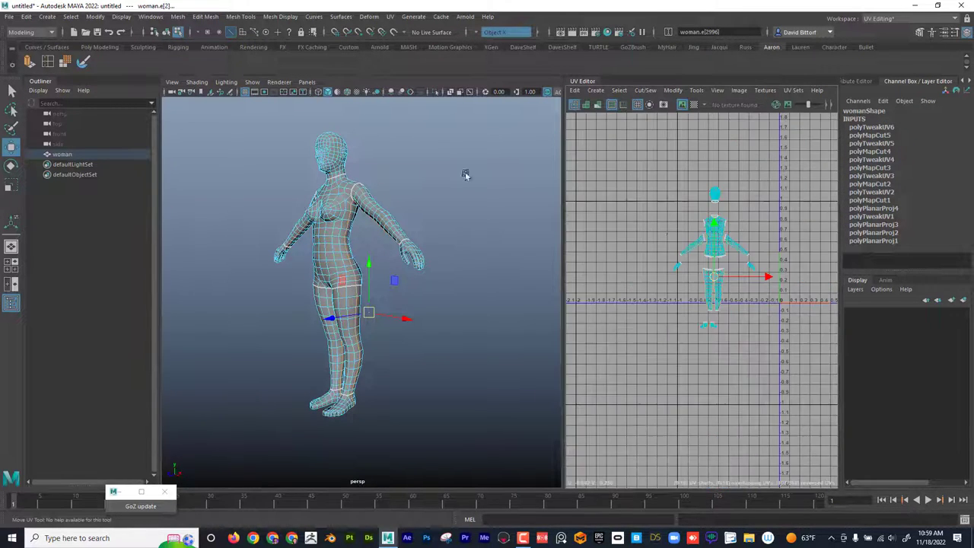
Select the torso's UV shell and move it about 0.9 units up and 0.35 units right, clear of the other shells
{"action": "right_click_drag", "start_coordinate": [708, 229], "coordinate": [672, 216]}
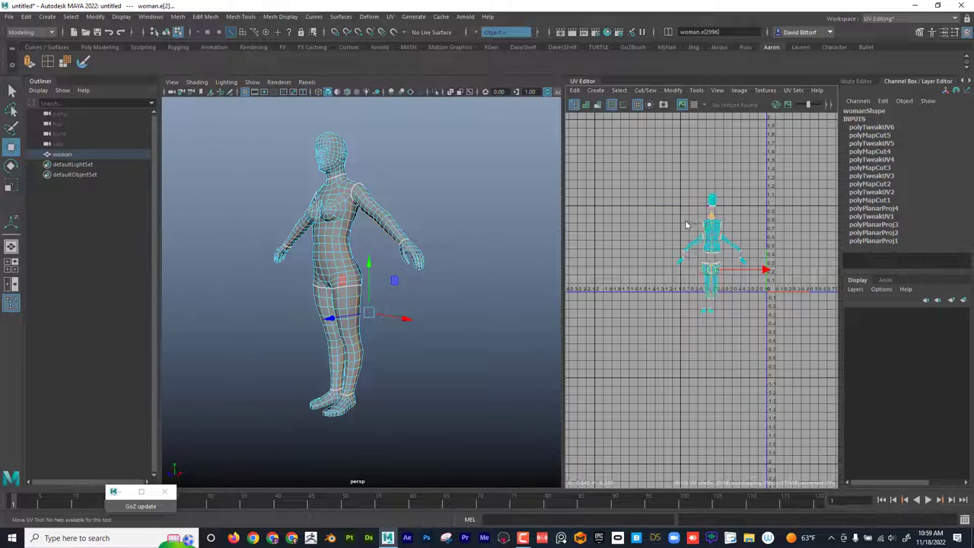
{"action": "left_click", "coordinate": [711, 235]}
{"action": "left_click_drag", "start_coordinate": [715, 235], "coordinate": [745, 158]}
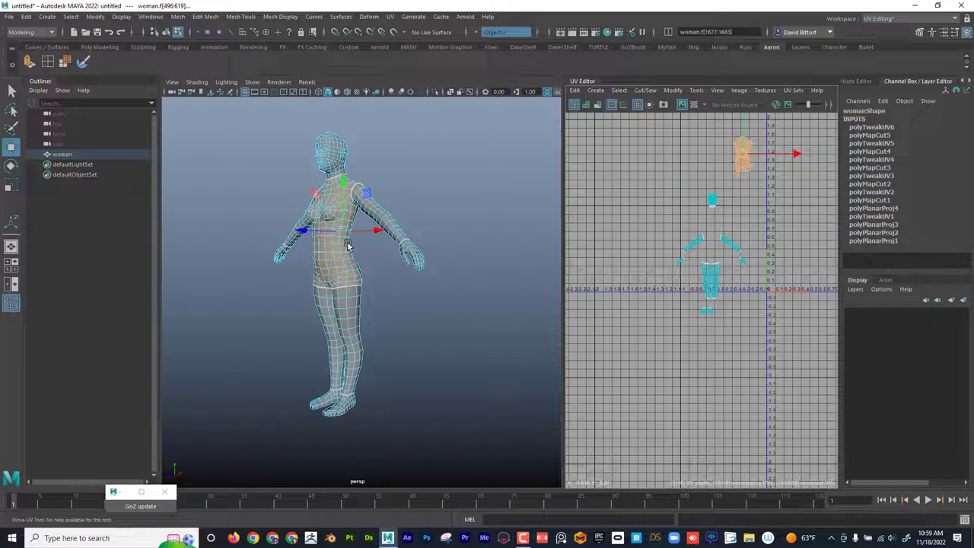
Reselect the side edge loop, deselect its edges outside the torso shell, and cut the torso's UVs along both sides
{"action": "right_click_drag", "start_coordinate": [347, 244], "coordinate": [349, 221]}
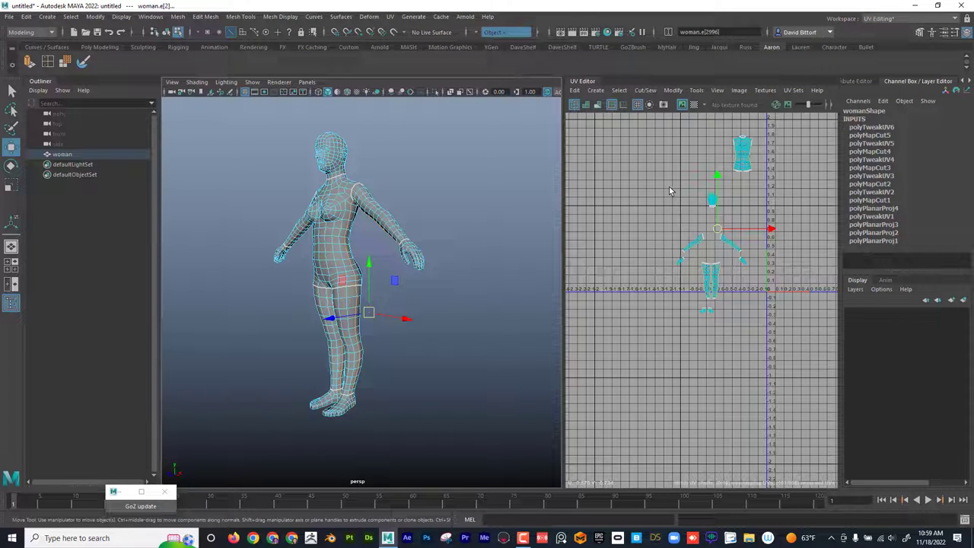
{"action": "left_click_drag", "start_coordinate": [669, 186], "coordinate": [761, 321]}
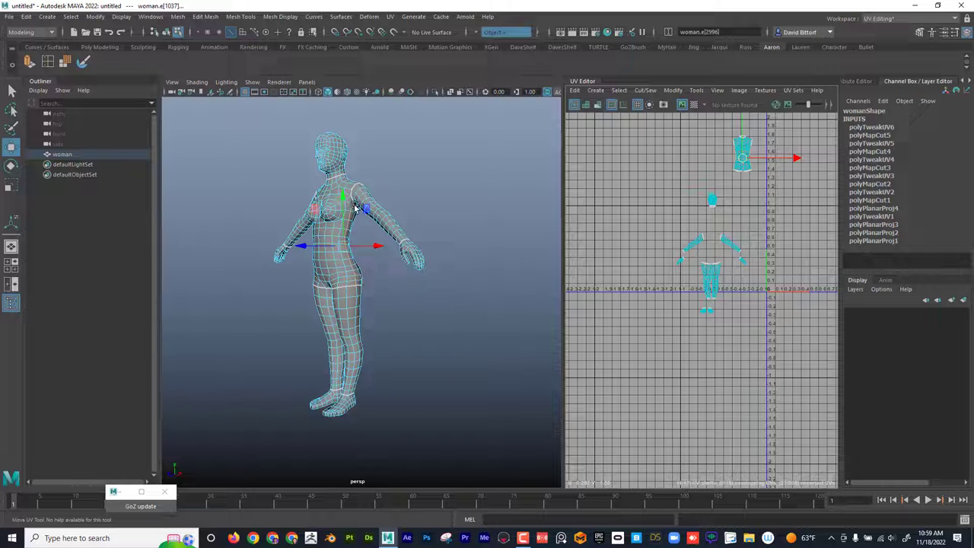
{"action": "left_click", "coordinate": [646, 90]}
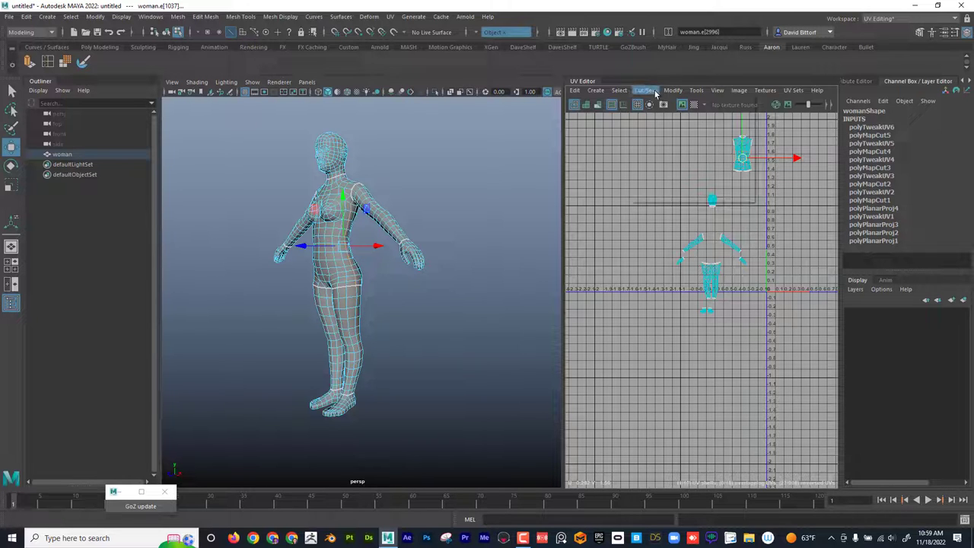
{"action": "left_click", "coordinate": [676, 148]}
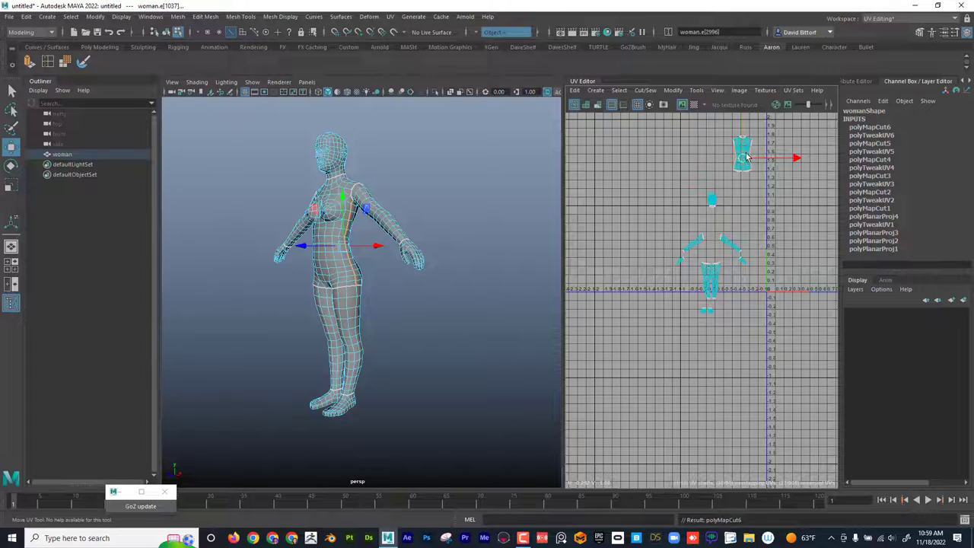
Select the torso's UV shell and move it left about 0.05 units
{"action": "middle_click_drag", "start_coordinate": [264, 261], "coordinate": [285, 347], "text": "alt"}
{"action": "right_click_drag", "start_coordinate": [286, 349], "coordinate": [495, 361], "text": "alt"}
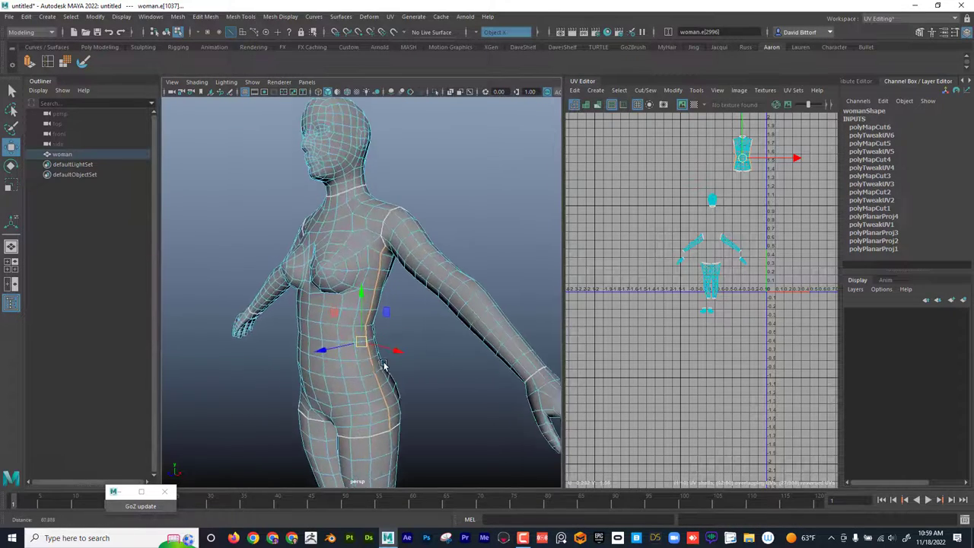
{"action": "middle_click_drag", "start_coordinate": [387, 367], "coordinate": [406, 312], "text": "alt"}
{"action": "left_click_drag", "start_coordinate": [406, 340], "coordinate": [434, 347], "text": "alt"}
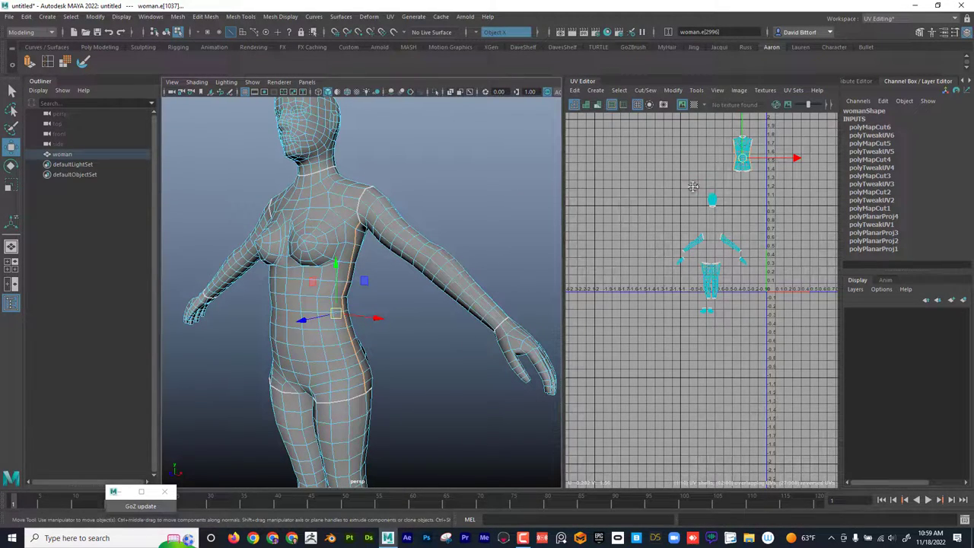
{"action": "middle_click_drag", "start_coordinate": [694, 187], "coordinate": [670, 292], "text": "alt"}
{"action": "right_click_drag", "start_coordinate": [670, 292], "coordinate": [766, 292], "text": "alt"}
{"action": "middle_click_drag", "start_coordinate": [778, 289], "coordinate": [717, 335], "text": "alt"}
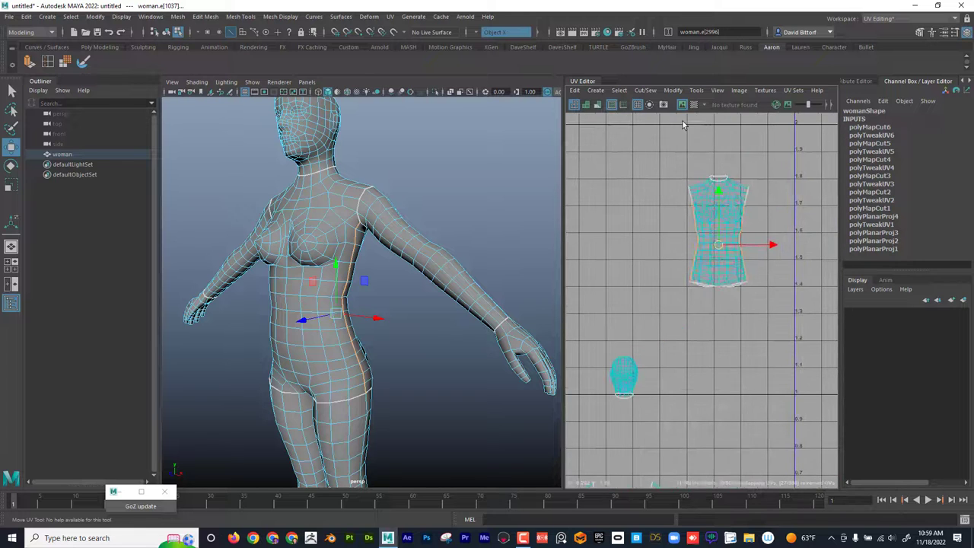
{"action": "right_click_drag", "start_coordinate": [727, 195], "coordinate": [685, 181]}
{"action": "left_click", "coordinate": [719, 224]}
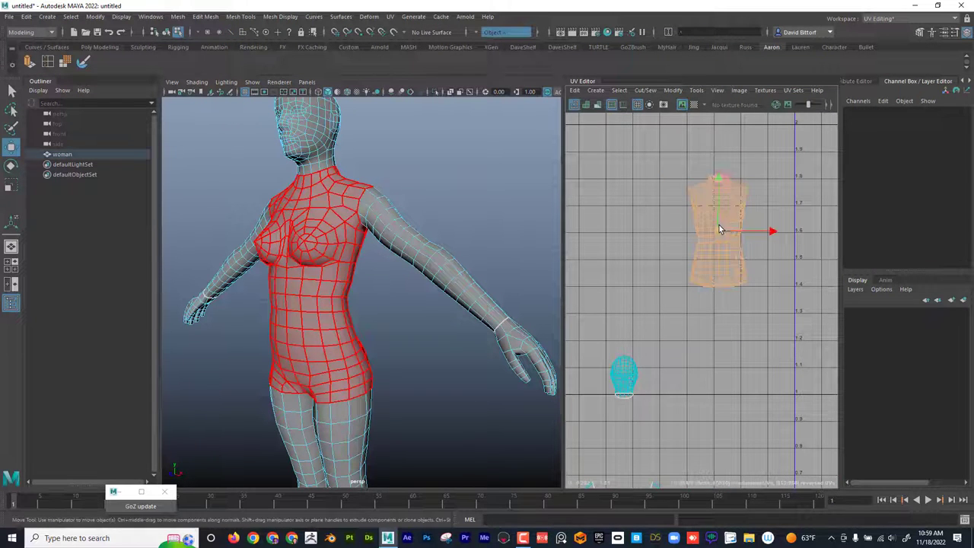
{"action": "mouse_move", "coordinate": [720, 229]}
{"action": "left_mouse_down"}
{"action": "mouse_move", "coordinate": [673, 222]}
{"action": "mouse_move", "coordinate": [725, 220]}
{"action": "mouse_move", "coordinate": [687, 224]}
{"action": "mouse_move", "coordinate": [756, 233]}
{"action": "mouse_move", "coordinate": [689, 228]}
{"action": "mouse_move", "coordinate": [724, 231]}
{"action": "mouse_move", "coordinate": [706, 229]}
{"action": "left_mouse_up"}
Select the edges running across the tops of the shoulders from arm seam to neck seam and cut the torso's UVs along them
{"action": "middle_click_drag", "start_coordinate": [292, 272], "coordinate": [319, 195], "text": "alt"}
{"action": "right_click_drag", "start_coordinate": [320, 196], "coordinate": [322, 226], "text": "alt"}
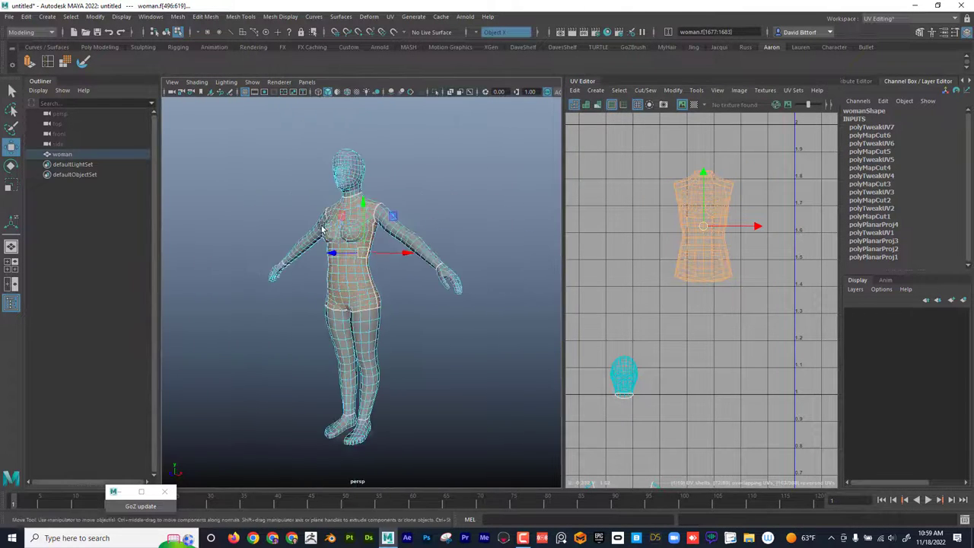
{"action": "mouse_move", "coordinate": [322, 229]}
{"action": "left_mouse_down", "text": "alt"}
{"action": "mouse_move", "coordinate": [313, 257]}
{"action": "mouse_move", "coordinate": [317, 244]}
{"action": "left_mouse_up", "text": "alt"}
{"action": "middle_click_drag", "start_coordinate": [318, 243], "coordinate": [285, 332], "text": "alt"}
{"action": "right_click_drag", "start_coordinate": [285, 332], "coordinate": [383, 303], "text": "alt"}
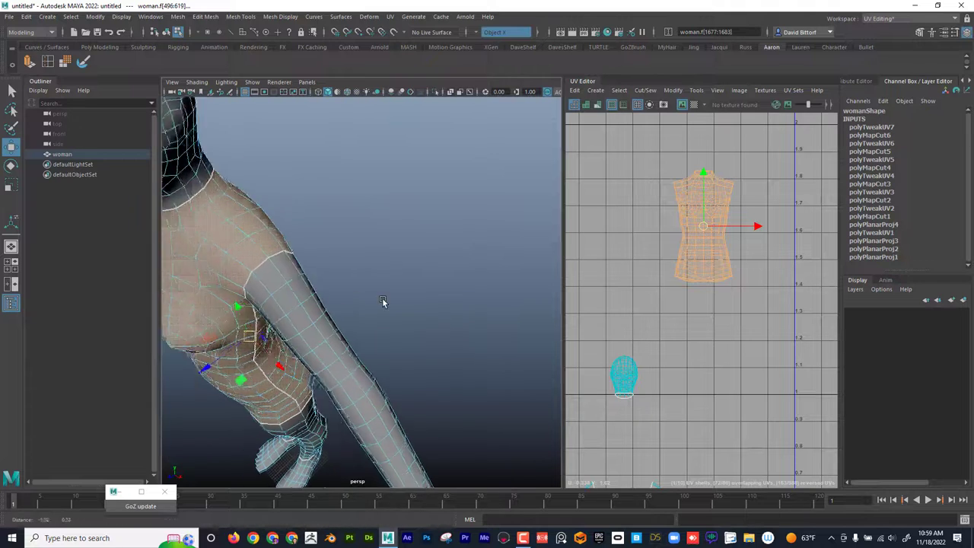
{"action": "middle_click_drag", "start_coordinate": [383, 302], "coordinate": [457, 308], "text": "alt"}
{"action": "right_click_drag", "start_coordinate": [398, 257], "coordinate": [399, 230]}
{"action": "left_click", "coordinate": [392, 255]}
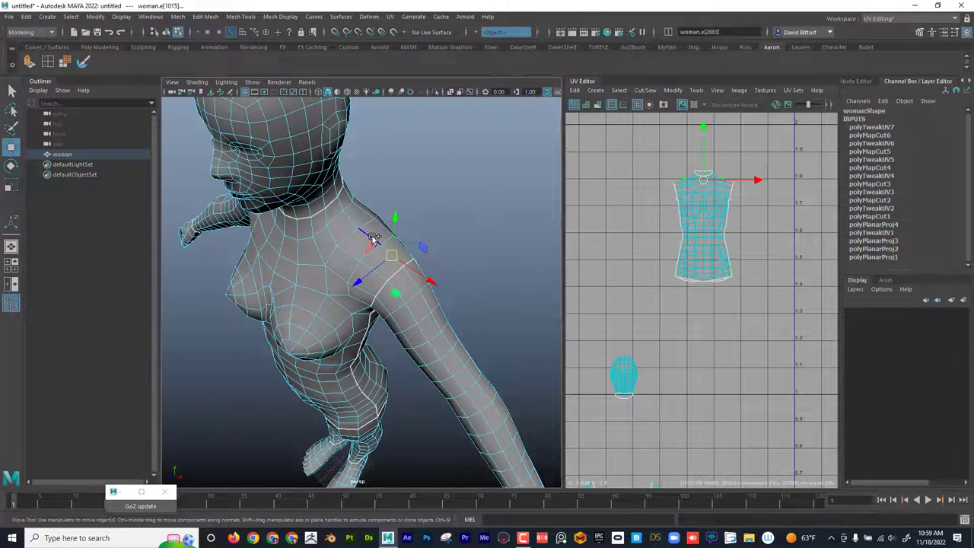
{"action": "left_click", "coordinate": [373, 237], "text": "shift"}
{"action": "left_click", "coordinate": [354, 217], "text": "shift"}
{"action": "left_click", "coordinate": [344, 205], "text": "shift"}
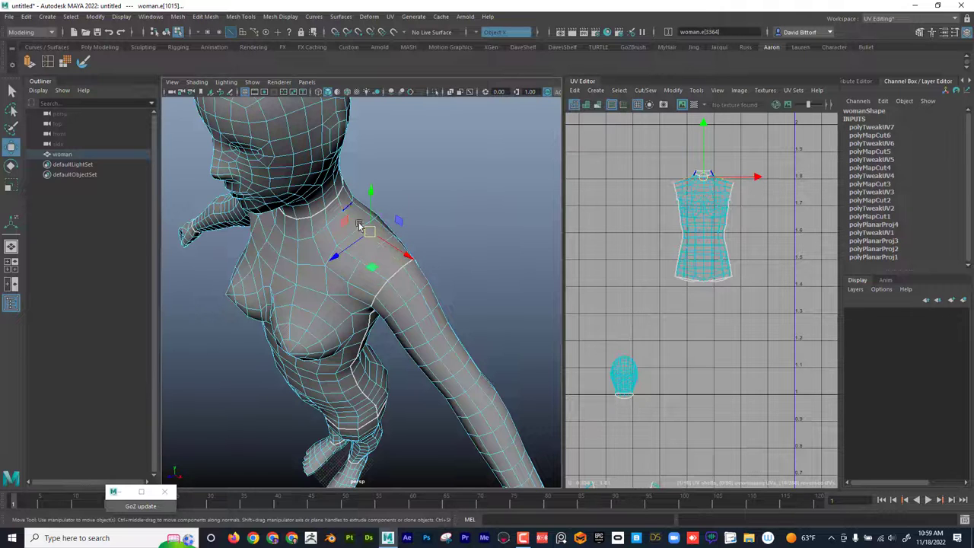
{"action": "left_click", "coordinate": [646, 90]}
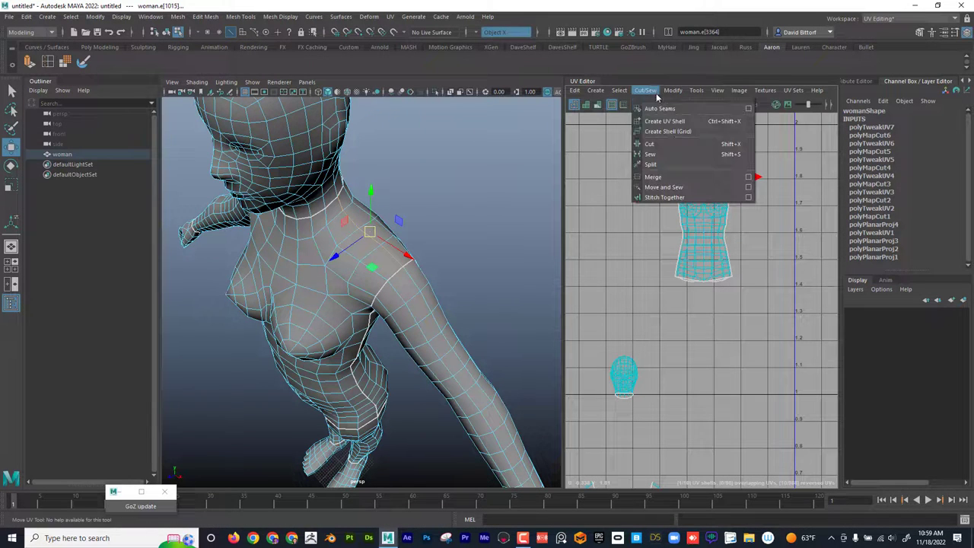
{"action": "left_click", "coordinate": [675, 144]}
Move the front torso's UV shell left about 0.25 units and nudge the back torso's shell slightly right to separate them
{"action": "right_click_drag", "start_coordinate": [550, 277], "coordinate": [210, 292], "text": "alt"}
{"action": "scroll", "coordinate": [344, 258], "scroll_direction": "up", "scroll_amount": 6}
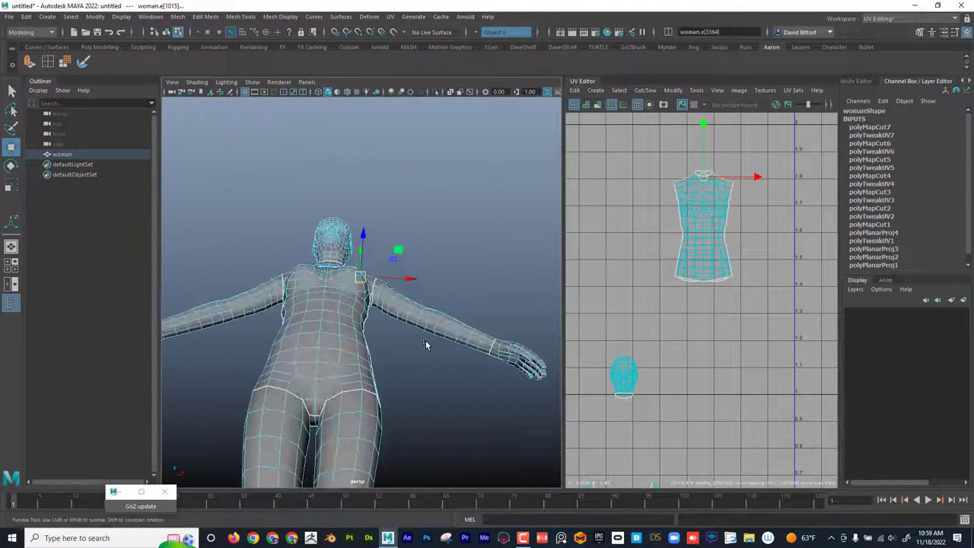
{"action": "left_click_drag", "start_coordinate": [417, 336], "coordinate": [391, 325], "text": "alt"}
{"action": "right_click_drag", "start_coordinate": [708, 207], "coordinate": [671, 194]}
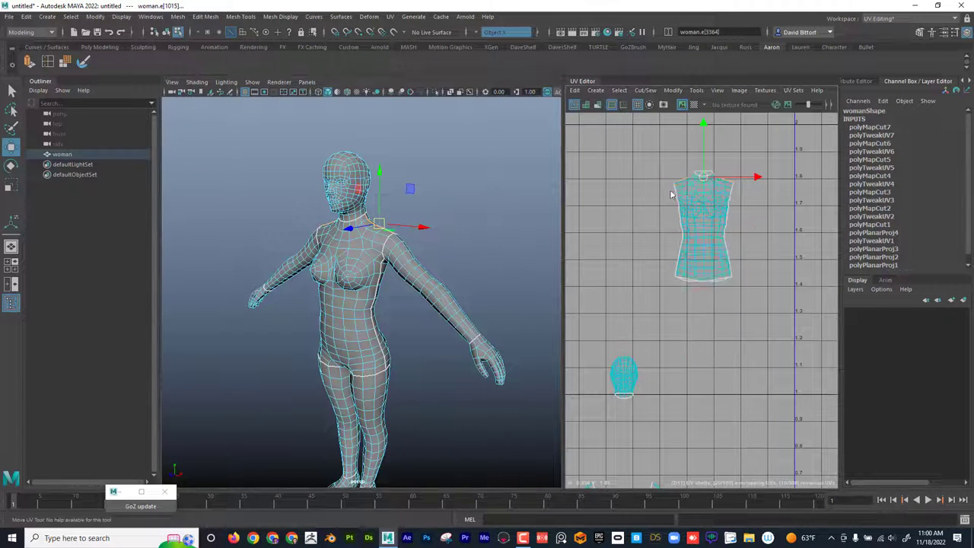
{"action": "left_click", "coordinate": [707, 228]}
{"action": "left_click_drag", "start_coordinate": [706, 229], "coordinate": [638, 231]}
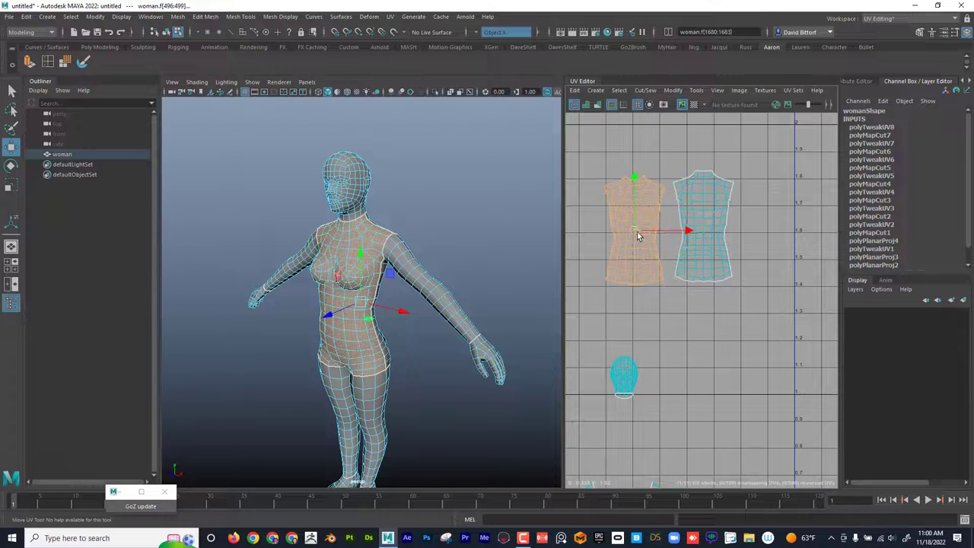
{"action": "left_click", "coordinate": [704, 228]}
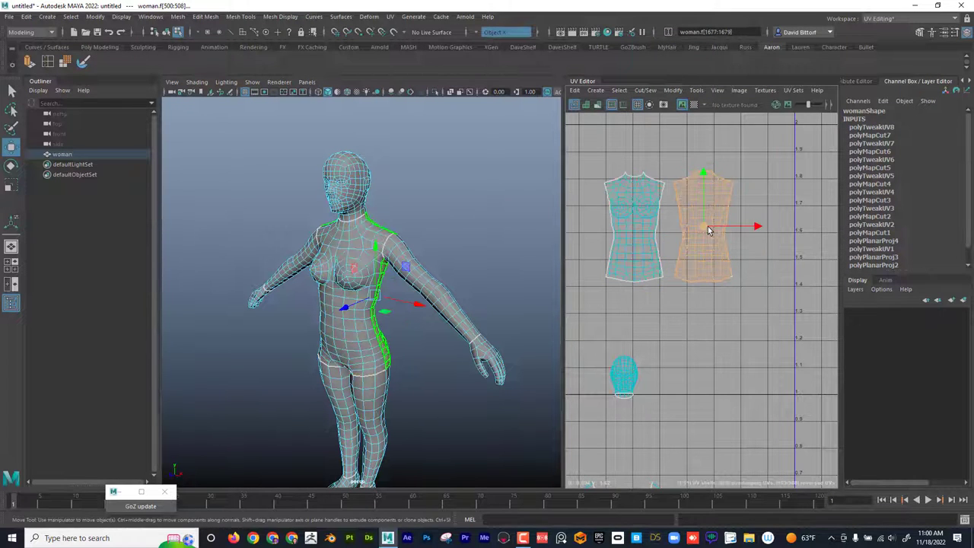
{"action": "left_click_drag", "start_coordinate": [444, 282], "coordinate": [432, 225], "text": "alt"}
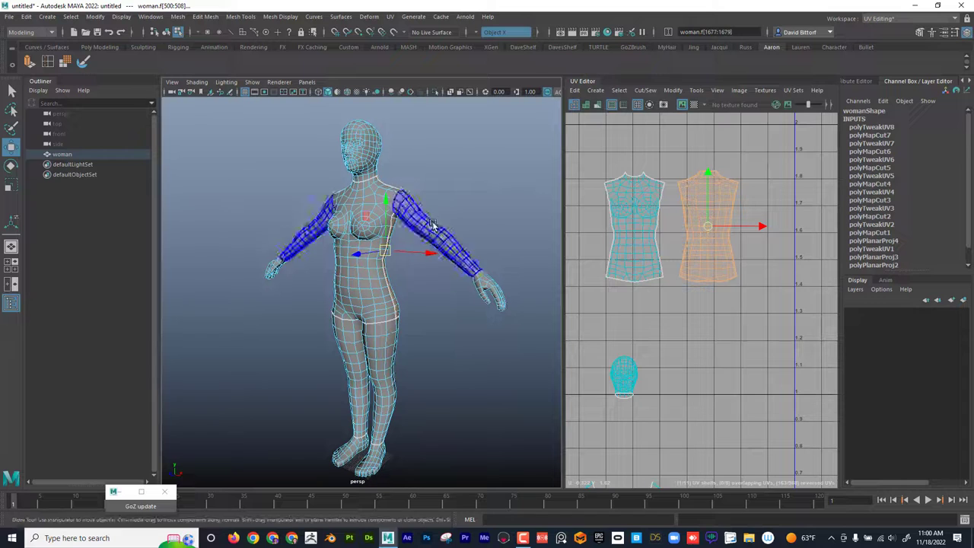
Display the checker map on the mesh and examine the pattern for UV stretching on the torso sides, shoulders, arms and head
{"action": "left_click", "coordinate": [695, 105]}
{"action": "left_click_drag", "start_coordinate": [424, 248], "coordinate": [390, 257], "text": "alt"}
{"action": "right_click_drag", "start_coordinate": [390, 257], "coordinate": [470, 261], "text": "alt"}
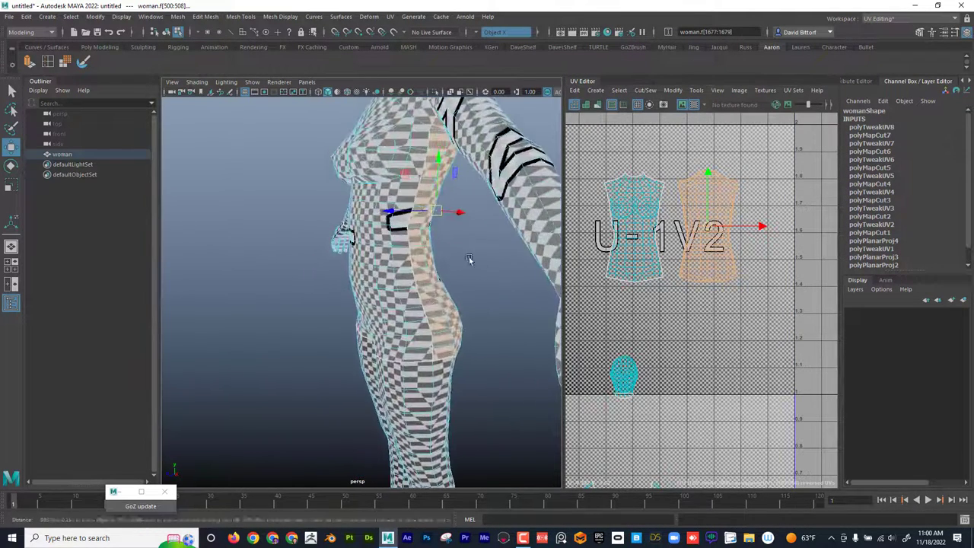
{"action": "middle_click_drag", "start_coordinate": [470, 261], "coordinate": [435, 282], "text": "alt"}
{"action": "mouse_move", "coordinate": [435, 281]}
{"action": "left_mouse_down", "text": "alt"}
{"action": "mouse_move", "coordinate": [420, 290]}
{"action": "mouse_move", "coordinate": [443, 284]}
{"action": "left_mouse_up", "text": "alt"}
{"action": "left_click_drag", "start_coordinate": [347, 235], "coordinate": [396, 307], "text": "alt"}
{"action": "right_click_drag", "start_coordinate": [443, 302], "coordinate": [398, 302], "text": "alt"}
{"action": "left_click_drag", "start_coordinate": [398, 302], "coordinate": [424, 305], "text": "alt"}
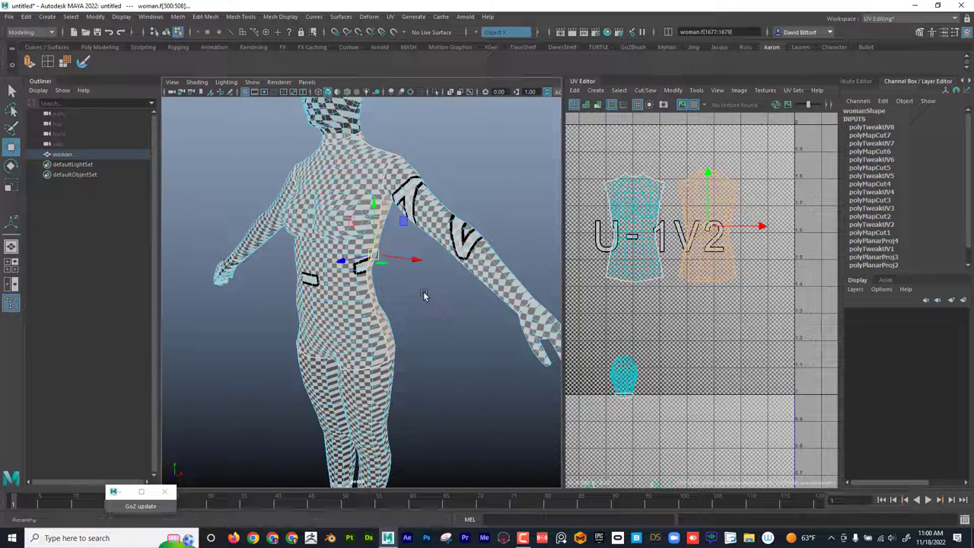
{"action": "left_click_drag", "start_coordinate": [338, 186], "coordinate": [335, 329], "text": "alt"}
{"action": "right_click_drag", "start_coordinate": [335, 329], "coordinate": [385, 324], "text": "alt"}
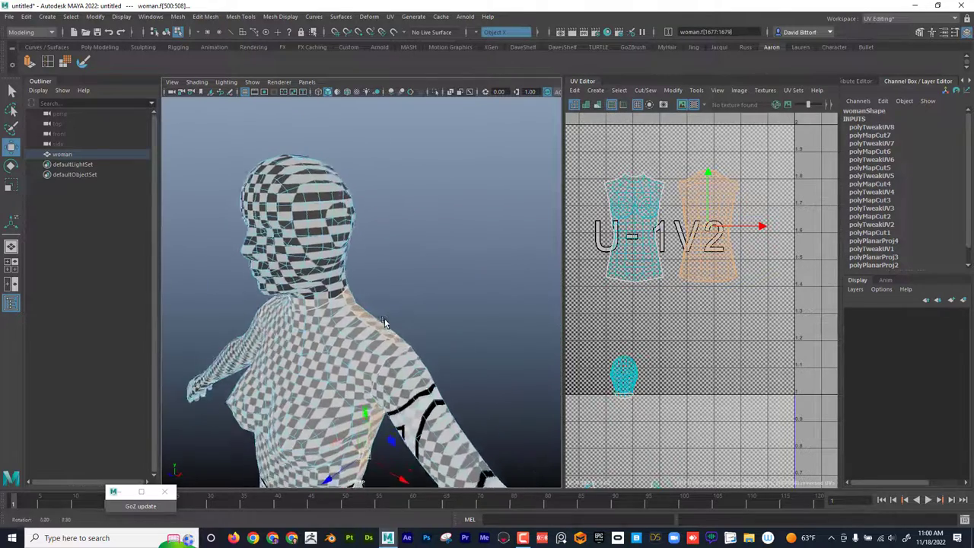
{"action": "left_click_drag", "start_coordinate": [385, 325], "coordinate": [376, 315], "text": "alt"}
{"action": "right_click_drag", "start_coordinate": [376, 315], "coordinate": [396, 318], "text": "alt"}
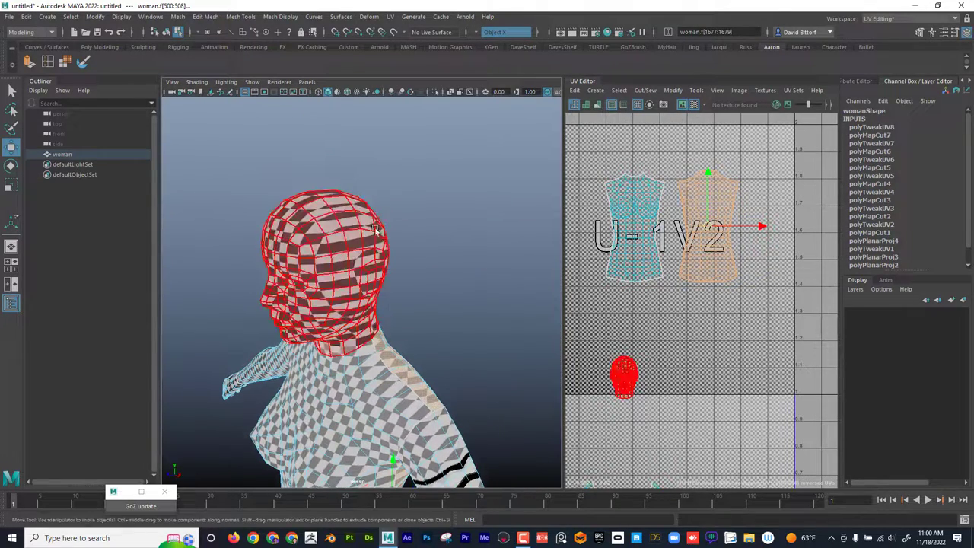
{"action": "right_click_drag", "start_coordinate": [451, 296], "coordinate": [412, 293], "text": "alt"}
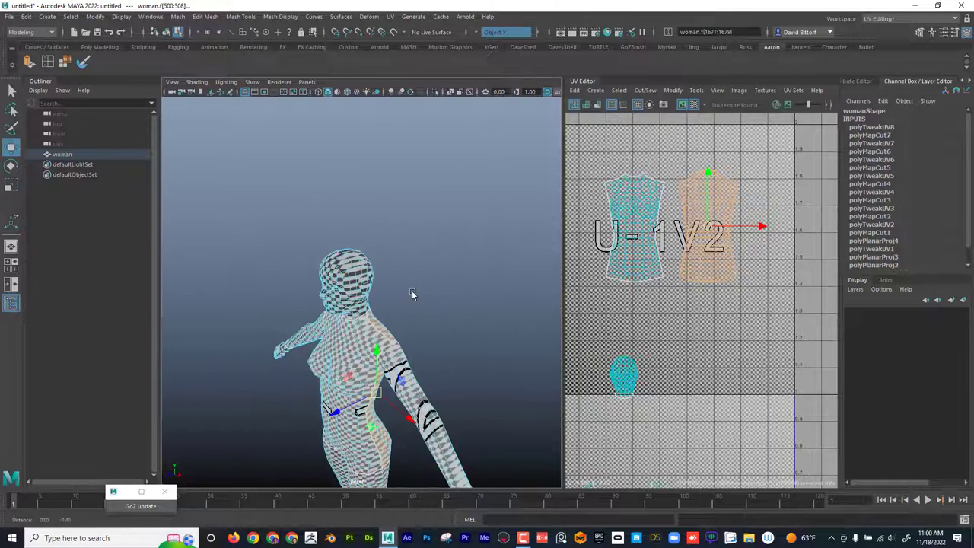
{"action": "left_click_drag", "start_coordinate": [412, 294], "coordinate": [433, 342], "text": "alt"}
{"action": "scroll", "coordinate": [432, 332], "scroll_direction": "up", "scroll_amount": 3}
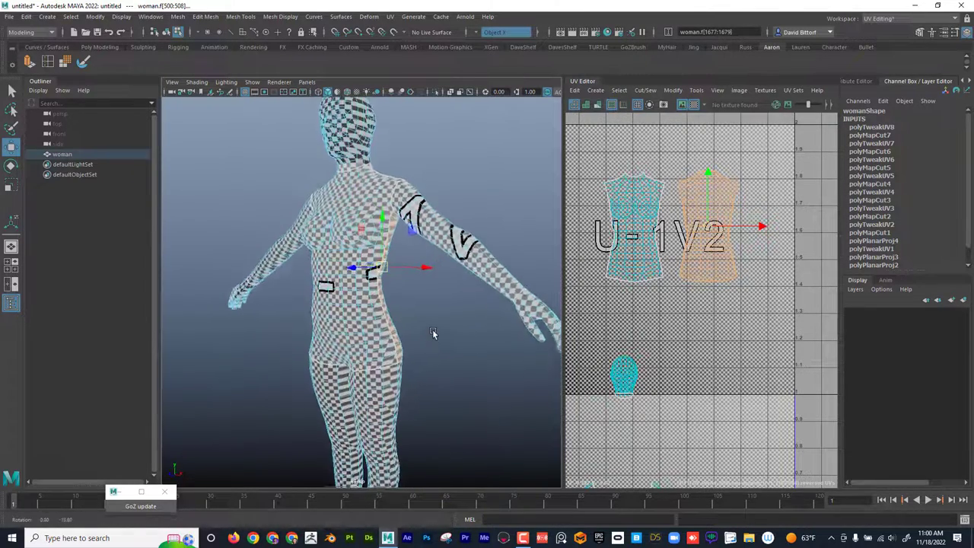
{"action": "middle_click_drag", "start_coordinate": [432, 333], "coordinate": [435, 354], "text": "alt"}
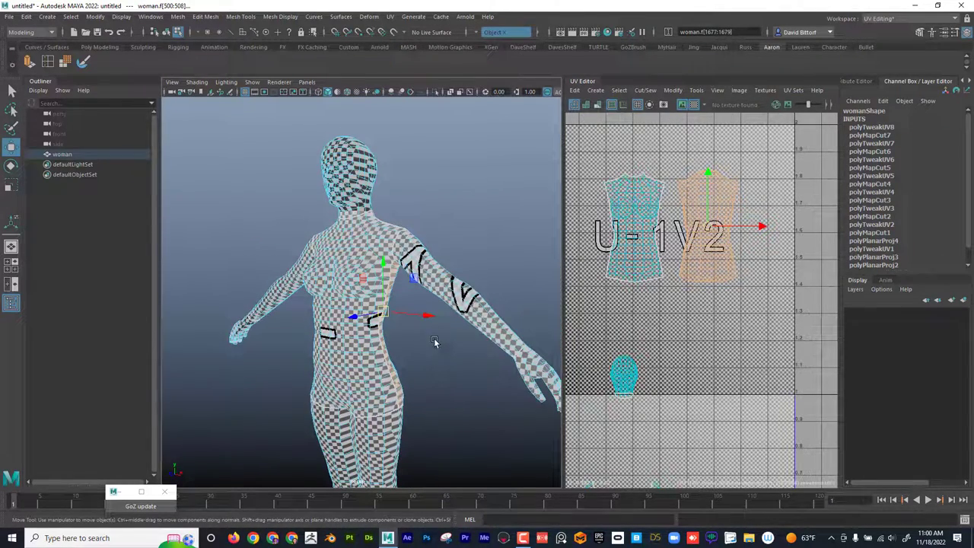
Select the front torso's UV shell and unfold it
{"action": "right_click_drag", "start_coordinate": [656, 213], "coordinate": [624, 196]}
{"action": "left_click", "coordinate": [640, 209]}
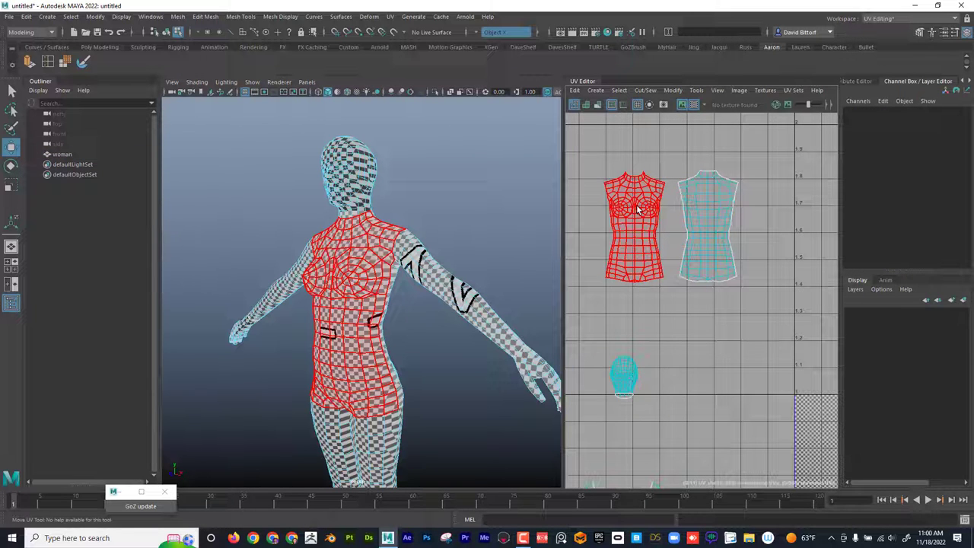
{"action": "left_click", "coordinate": [637, 206]}
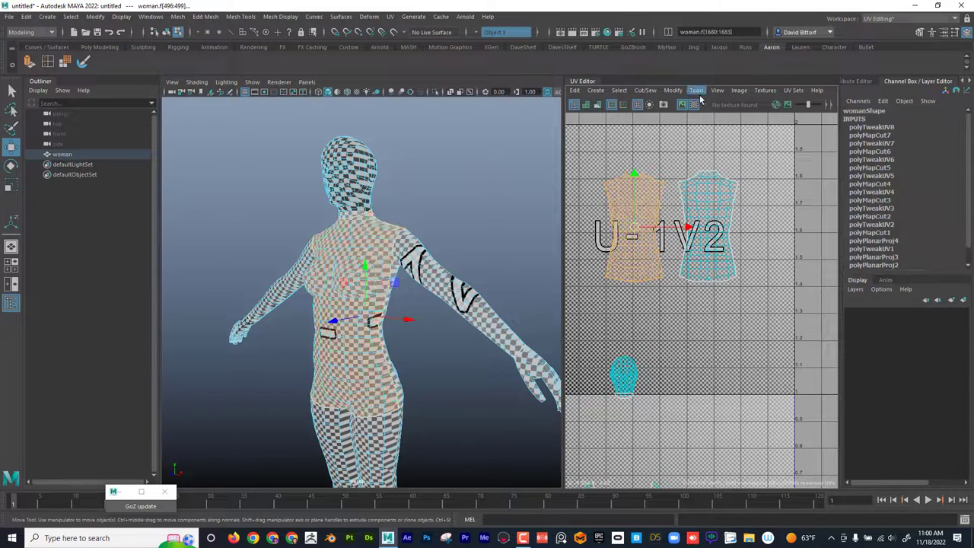
{"action": "left_click", "coordinate": [666, 91]}
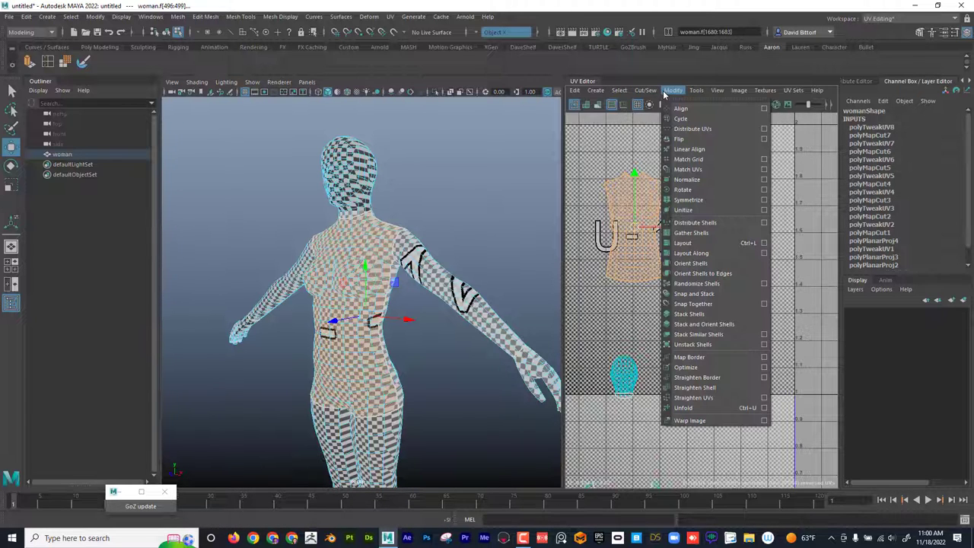
{"action": "left_click", "coordinate": [705, 408]}
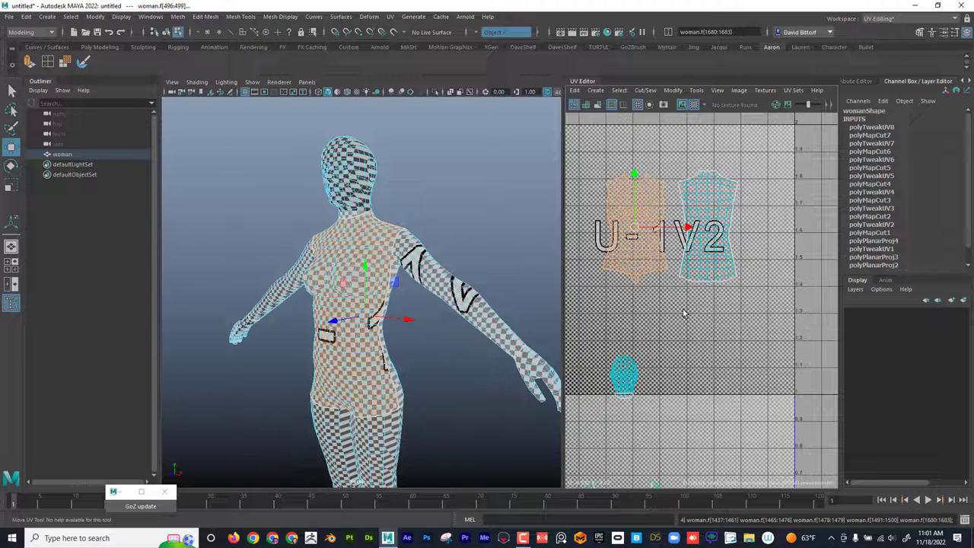
Select the back torso's UV shell, bring the woman's back into view, and unfold the shell
{"action": "left_click", "coordinate": [704, 246]}
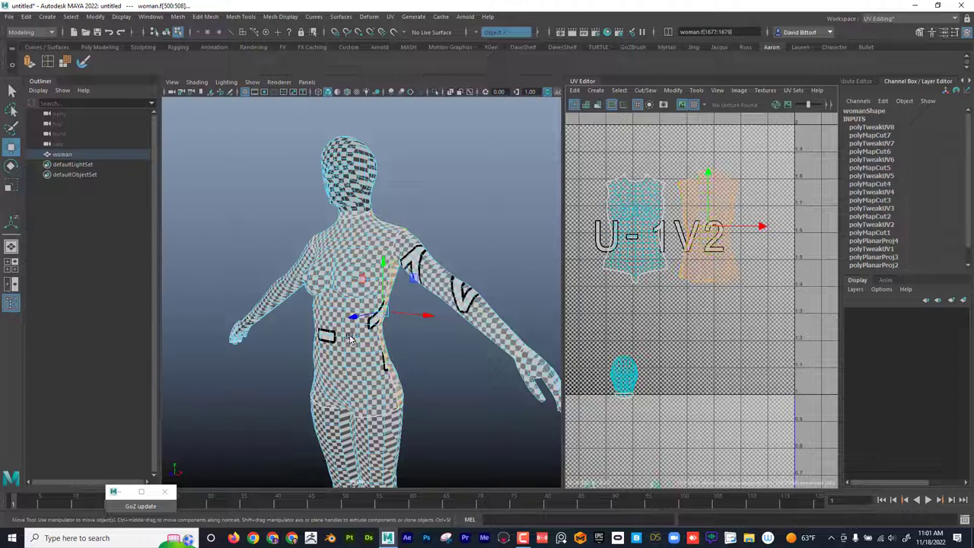
{"action": "right_click_drag", "start_coordinate": [314, 373], "coordinate": [431, 374], "text": "alt"}
{"action": "left_click_drag", "start_coordinate": [431, 373], "coordinate": [297, 366], "text": "alt"}
{"action": "right_click_drag", "start_coordinate": [297, 369], "coordinate": [275, 367], "text": "alt"}
{"action": "middle_click_drag", "start_coordinate": [276, 367], "coordinate": [276, 340], "text": "alt"}
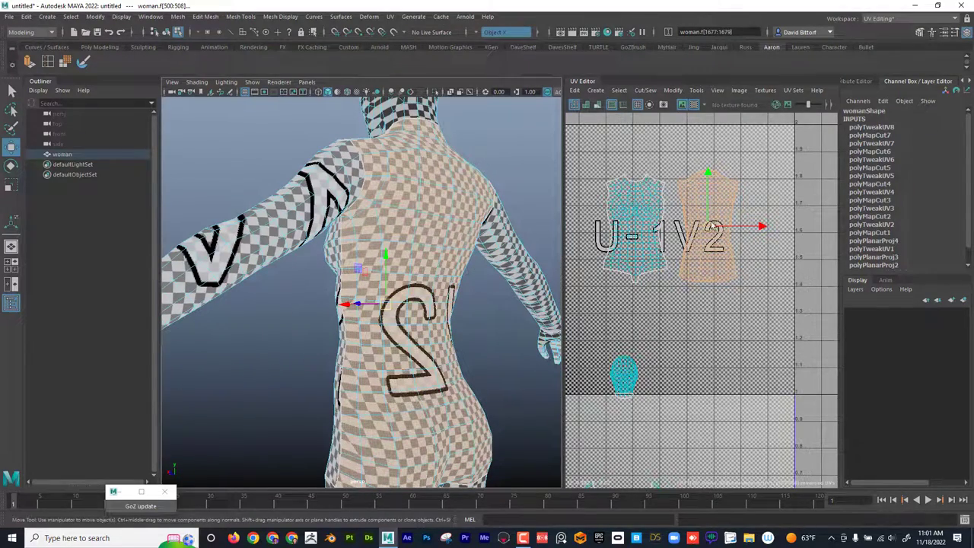
{"action": "left_click", "coordinate": [680, 92]}
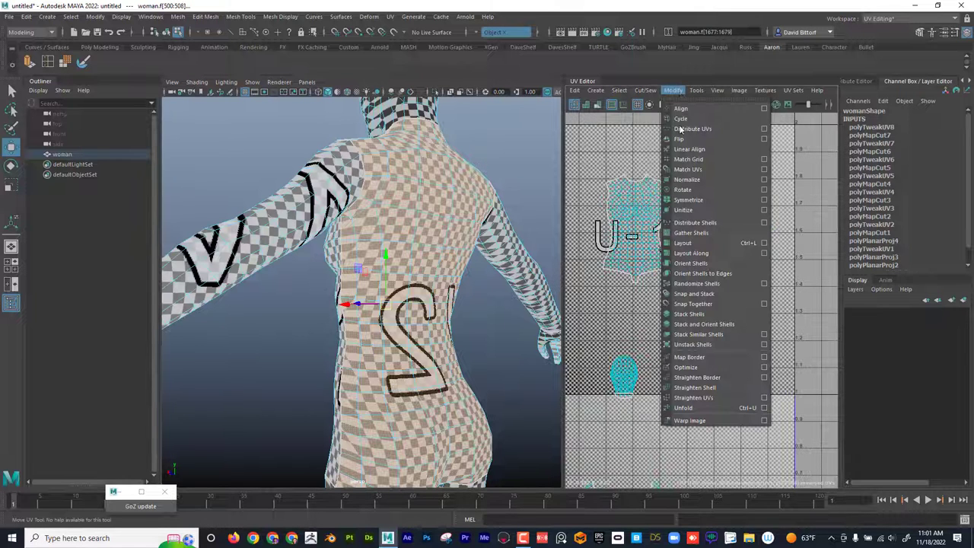
{"action": "left_click", "coordinate": [689, 408]}
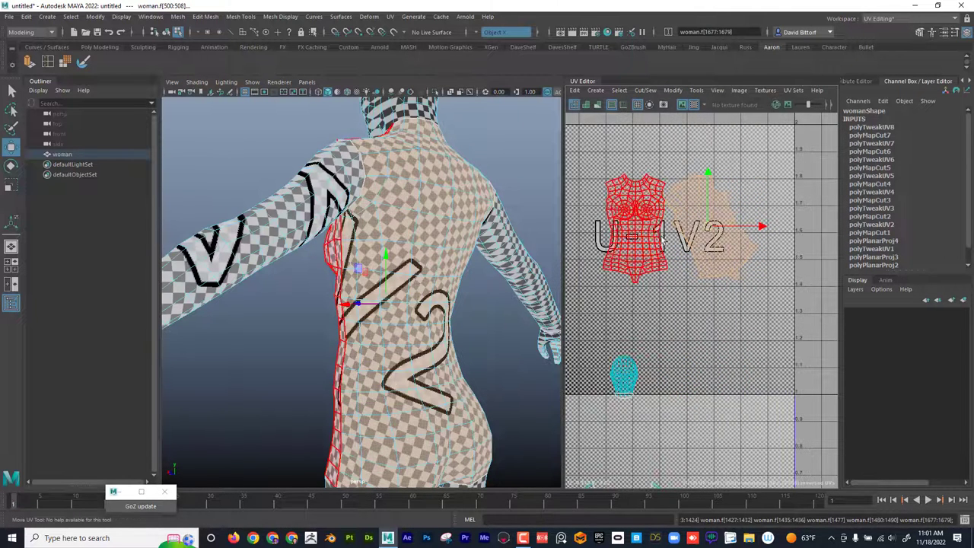
Rotate the unfolded back torso shell clockwise until it stands roughly upright
{"action": "key", "text": "e"}
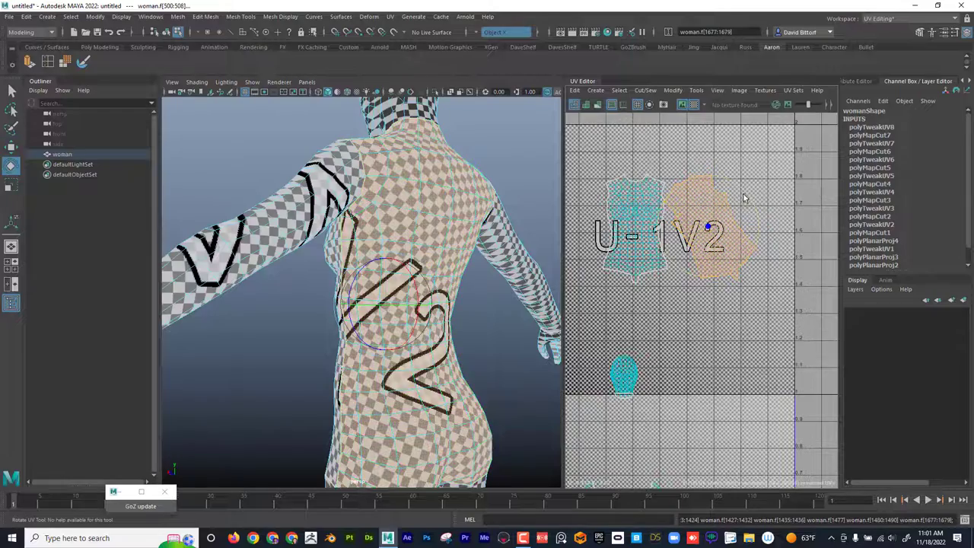
{"action": "left_click_drag", "start_coordinate": [751, 209], "coordinate": [752, 218]}
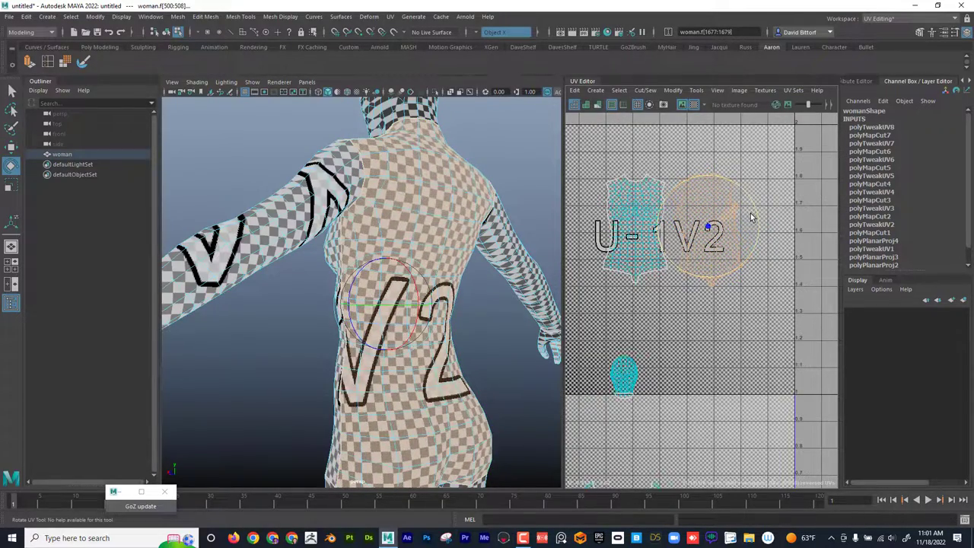
{"action": "left_click_drag", "start_coordinate": [449, 333], "coordinate": [403, 333], "text": "alt"}
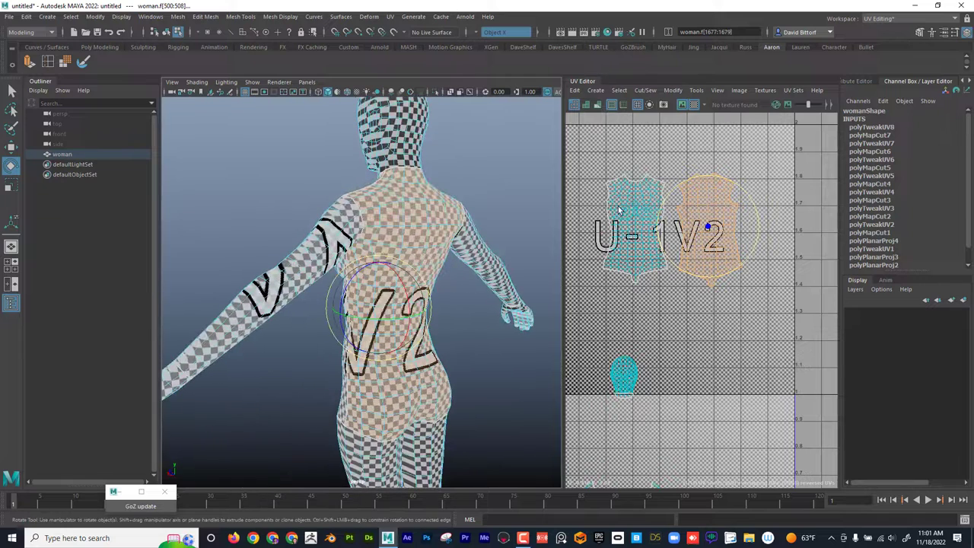
Turn off the checker map on the mesh while keeping the UV image display enabled
{"action": "left_click", "coordinate": [682, 104]}
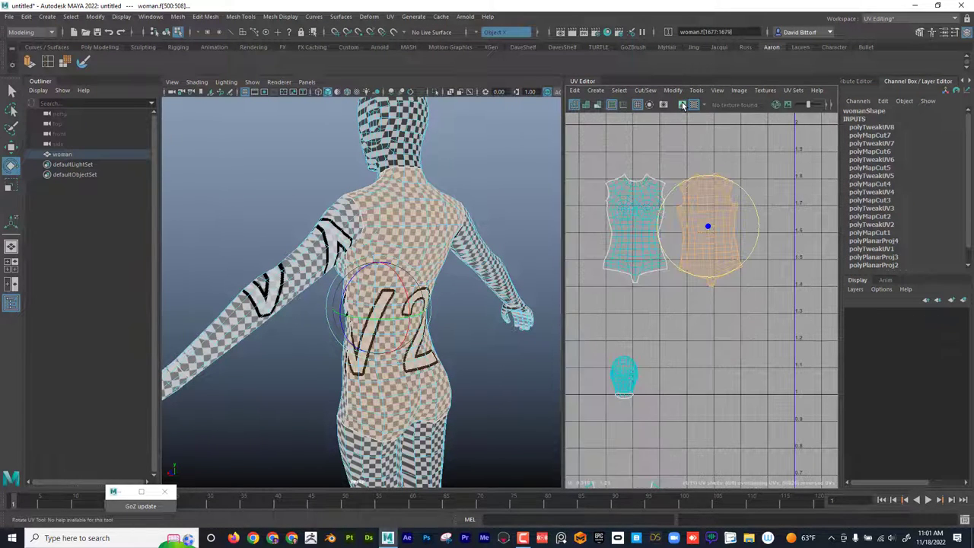
{"action": "left_click", "coordinate": [682, 102]}
{"action": "left_click", "coordinate": [682, 102]}
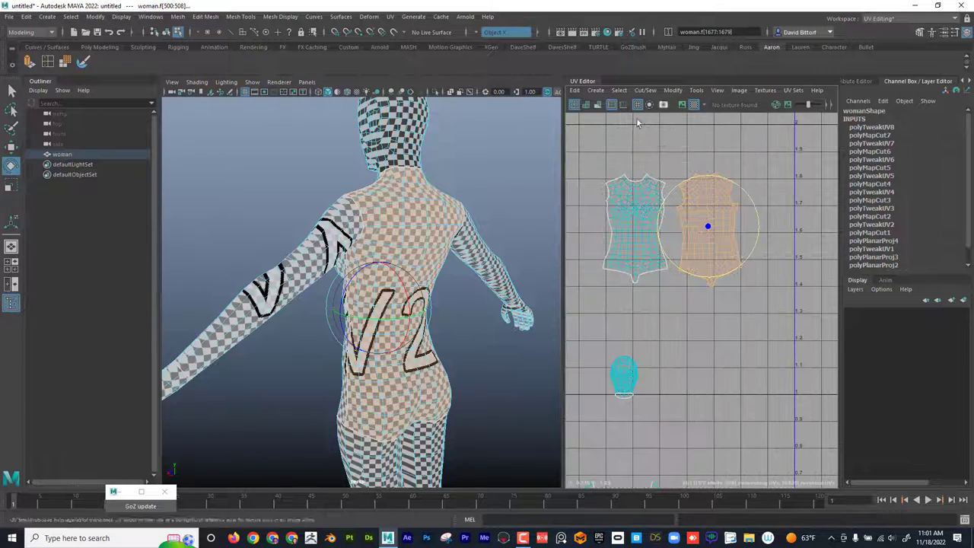
{"action": "left_click", "coordinate": [683, 105]}
{"action": "left_click", "coordinate": [695, 105]}
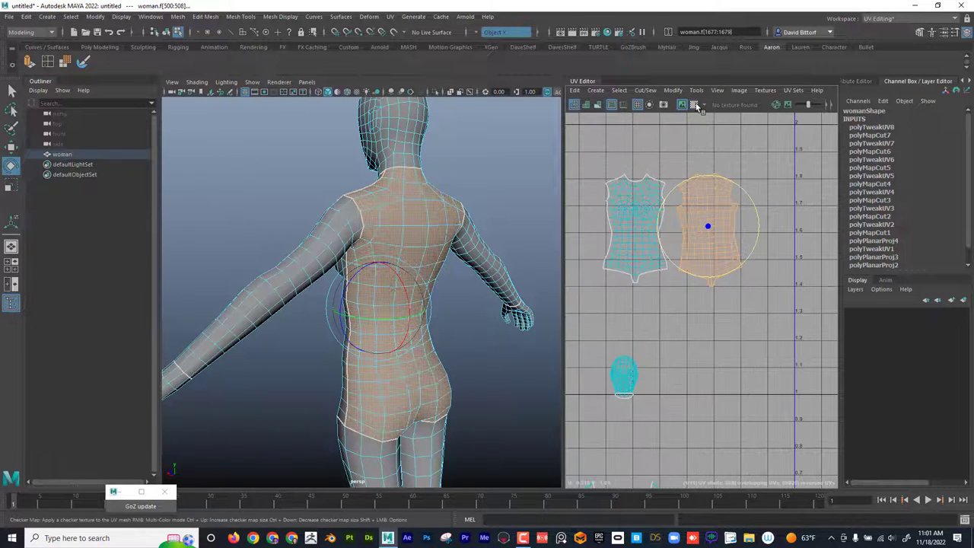
Rotate the back torso shell slightly further clockwise to straighten it and clear the selection
{"action": "left_click_drag", "start_coordinate": [753, 201], "coordinate": [754, 203]}
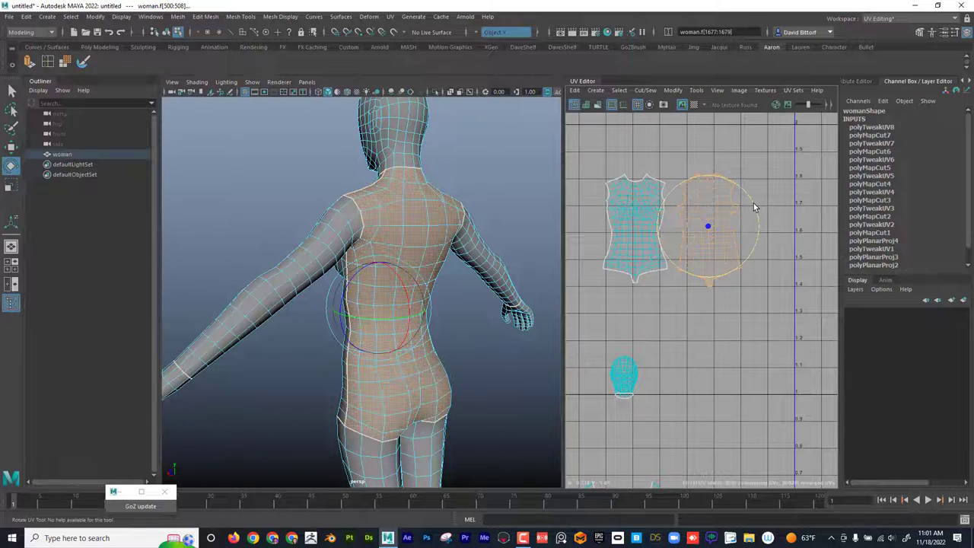
{"action": "left_click", "coordinate": [778, 242]}
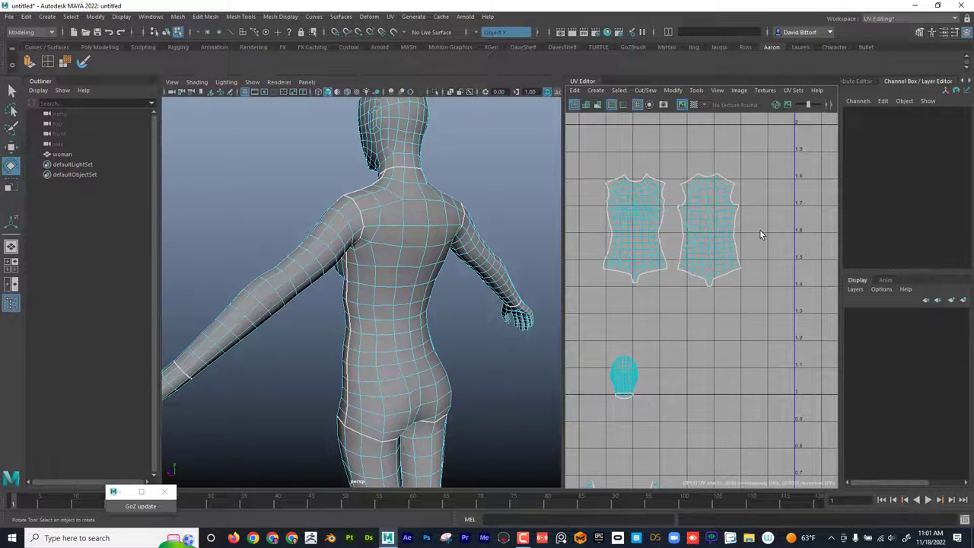
{"action": "right_click_drag", "start_coordinate": [419, 257], "coordinate": [324, 268], "text": "alt"}
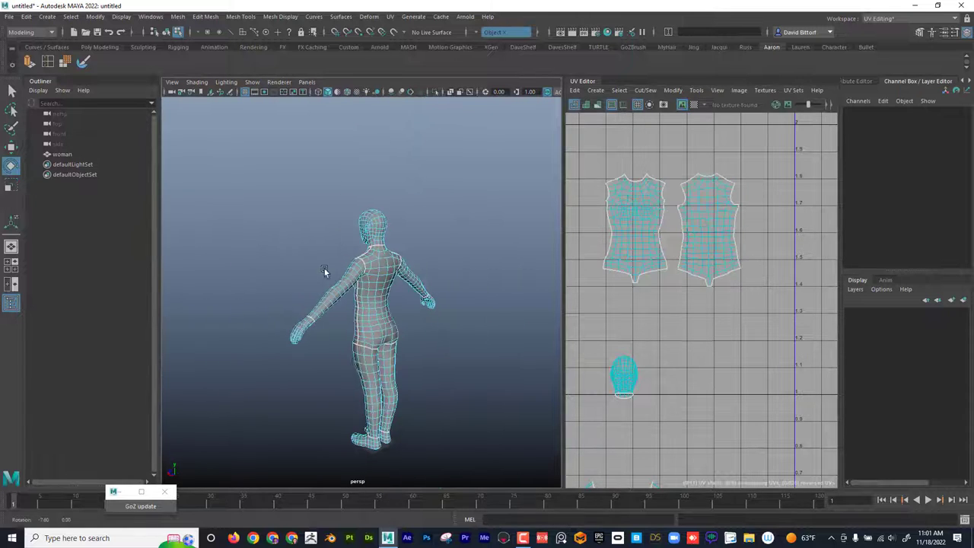
{"action": "left_click_drag", "start_coordinate": [325, 269], "coordinate": [457, 266], "text": "alt"}
{"action": "right_click_drag", "start_coordinate": [626, 365], "coordinate": [593, 353], "text": "alt"}
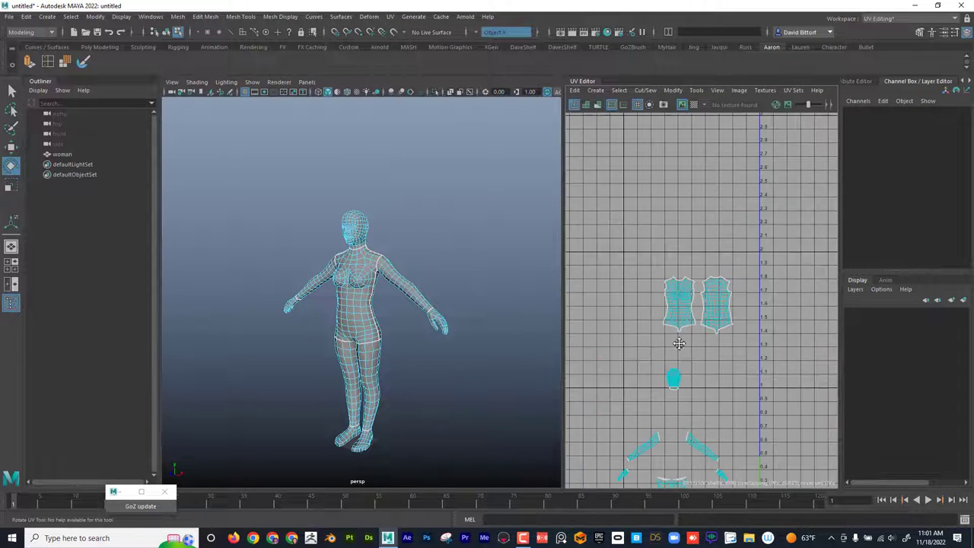
Select the head's centre edge line from the forehead over the crown down to the back neck seam and cut its UVs
{"action": "scroll", "coordinate": [679, 344], "scroll_direction": "down", "scroll_amount": 2}
{"action": "scroll", "coordinate": [340, 235], "scroll_direction": "up", "scroll_amount": 5}
{"action": "left_click_drag", "start_coordinate": [364, 333], "coordinate": [229, 309], "text": "alt"}
{"action": "right_click_drag", "start_coordinate": [228, 309], "coordinate": [381, 231], "text": "alt"}
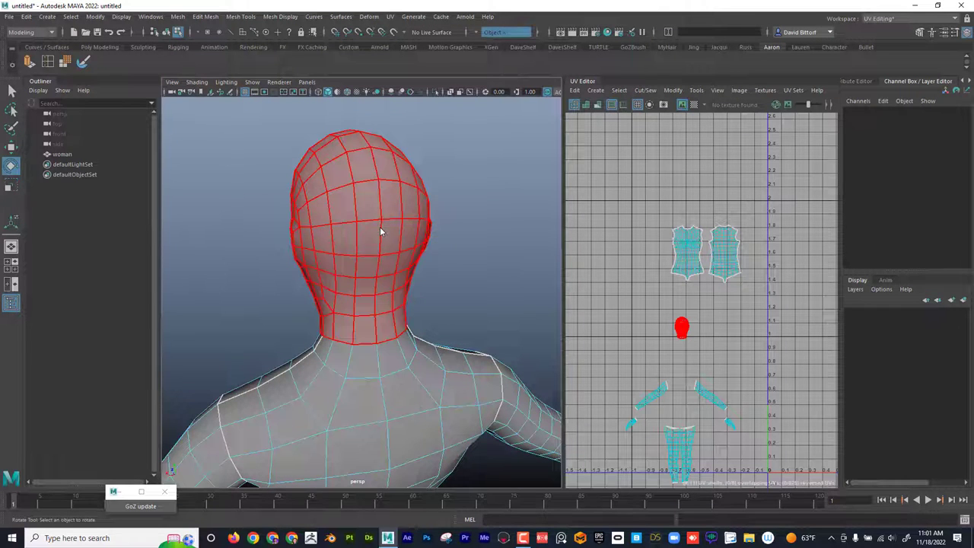
{"action": "left_click", "coordinate": [376, 331]}
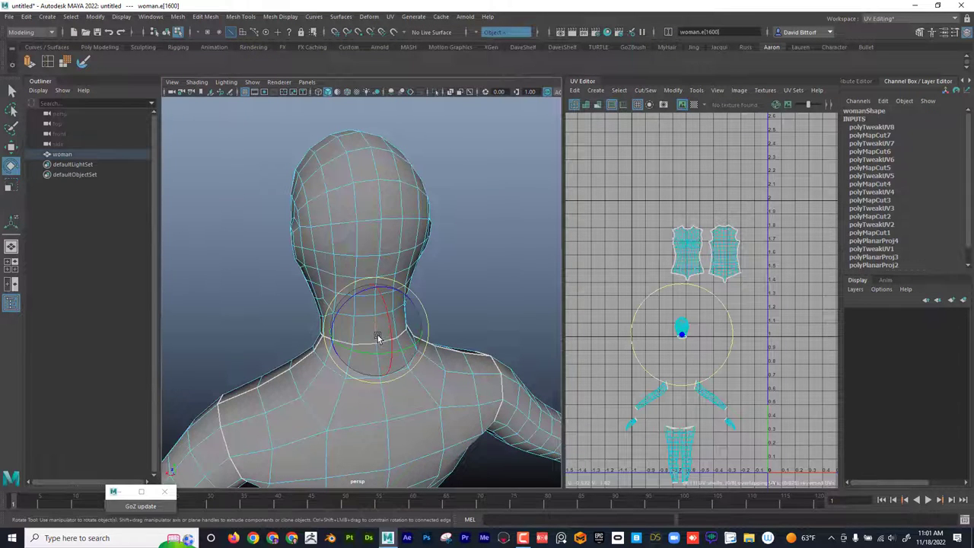
{"action": "key", "text": "q"}
{"action": "left_click_drag", "start_coordinate": [342, 210], "coordinate": [533, 200], "text": "alt"}
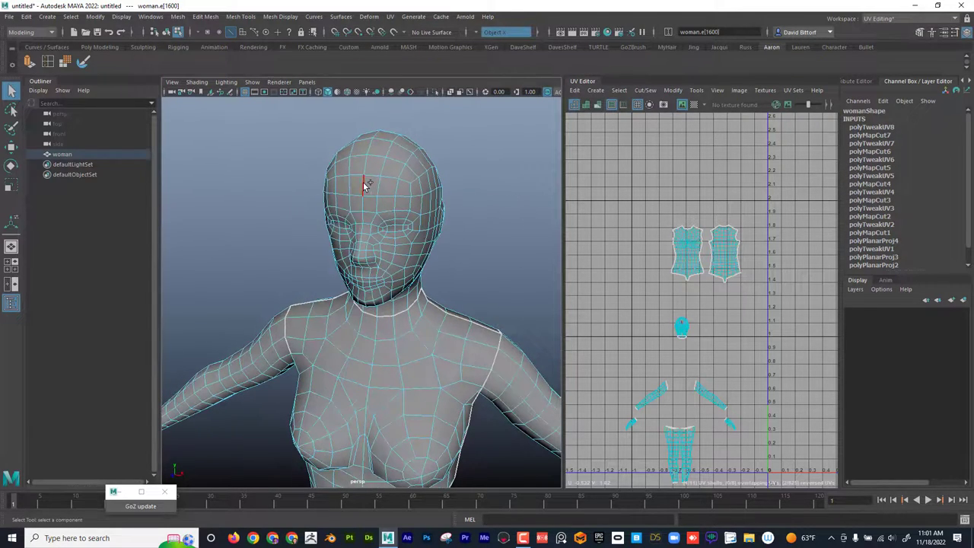
{"action": "left_click_drag", "start_coordinate": [398, 185], "coordinate": [245, 167], "text": "alt"}
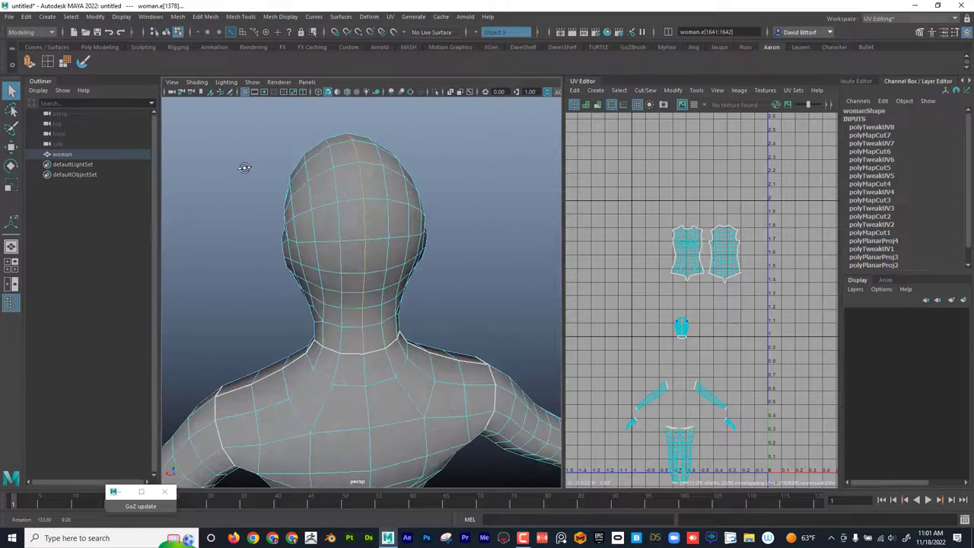
{"action": "left_click_drag", "start_coordinate": [327, 247], "coordinate": [494, 259], "text": "alt"}
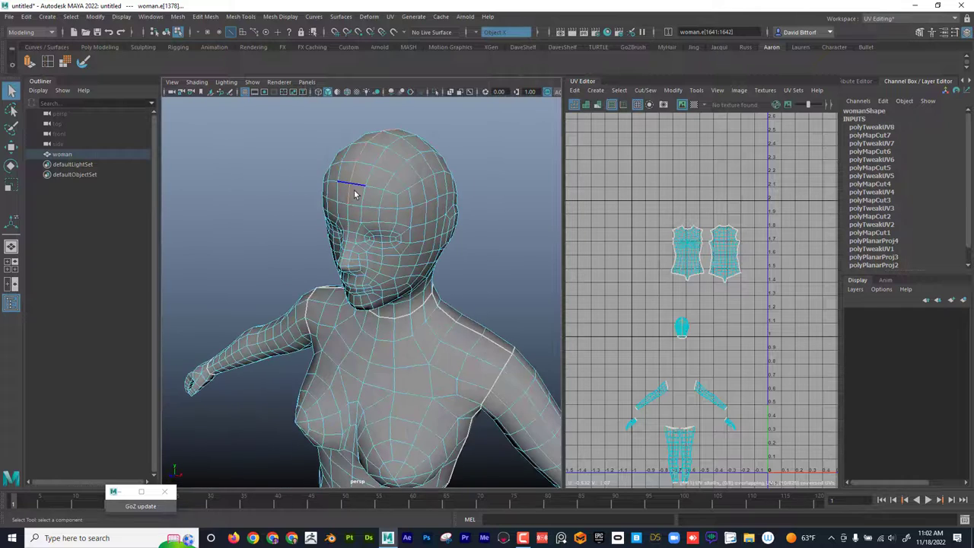
{"action": "left_click_drag", "start_coordinate": [410, 174], "coordinate": [312, 183], "text": "alt"}
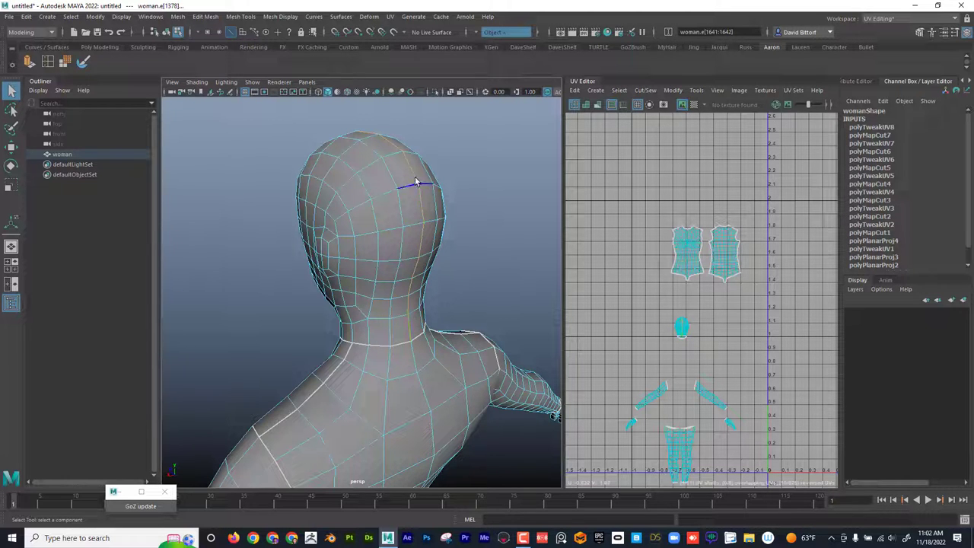
{"action": "left_click_drag", "start_coordinate": [290, 215], "coordinate": [471, 248], "text": "alt"}
{"action": "left_click", "coordinate": [647, 89]}
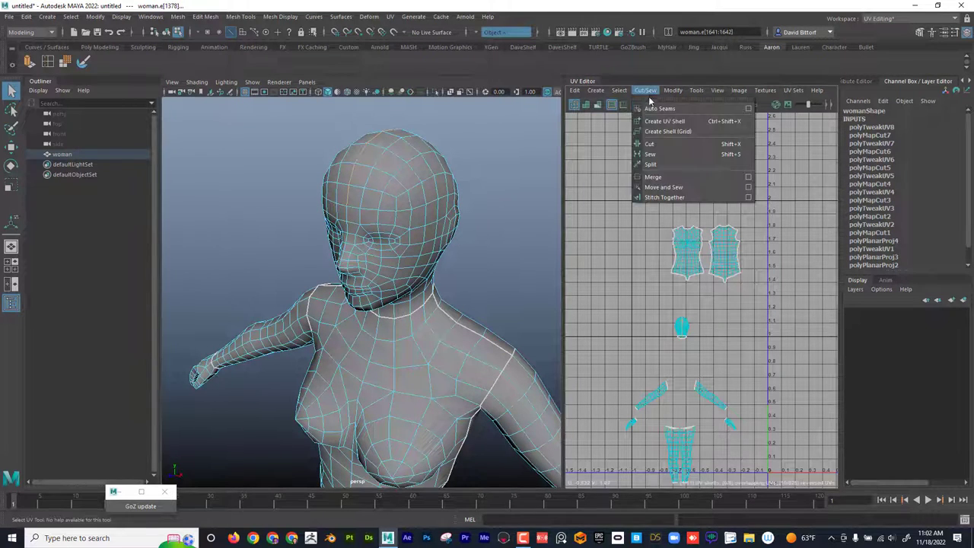
{"action": "left_click", "coordinate": [667, 145]}
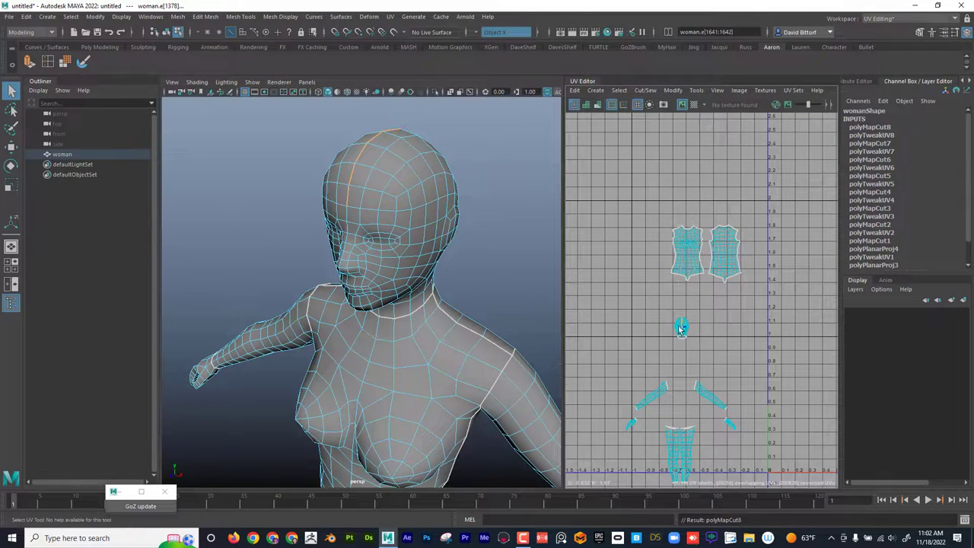
Select the head's UV shell, unfold it, and move it above the two torso shells
{"action": "right_click_drag", "start_coordinate": [681, 328], "coordinate": [661, 317]}
{"action": "left_click", "coordinate": [681, 327]}
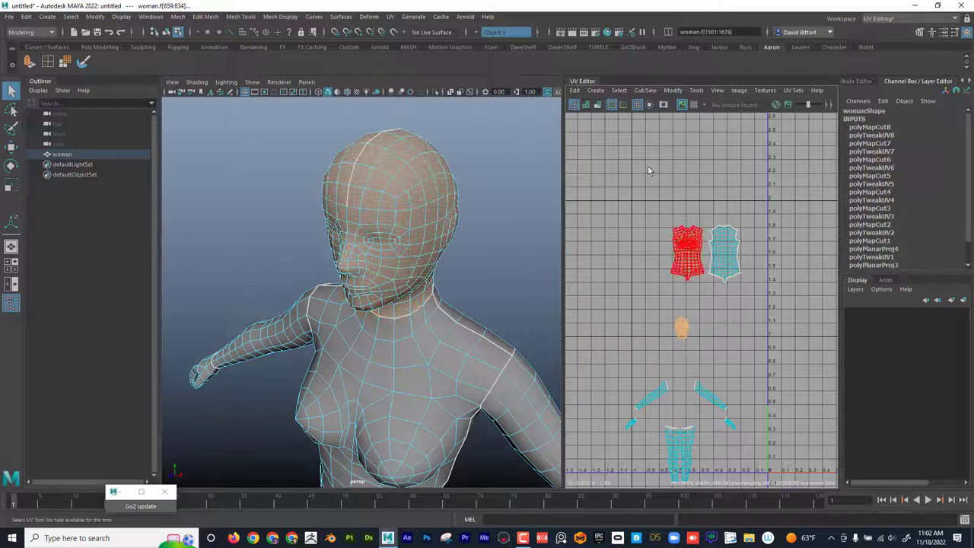
{"action": "left_click", "coordinate": [672, 89]}
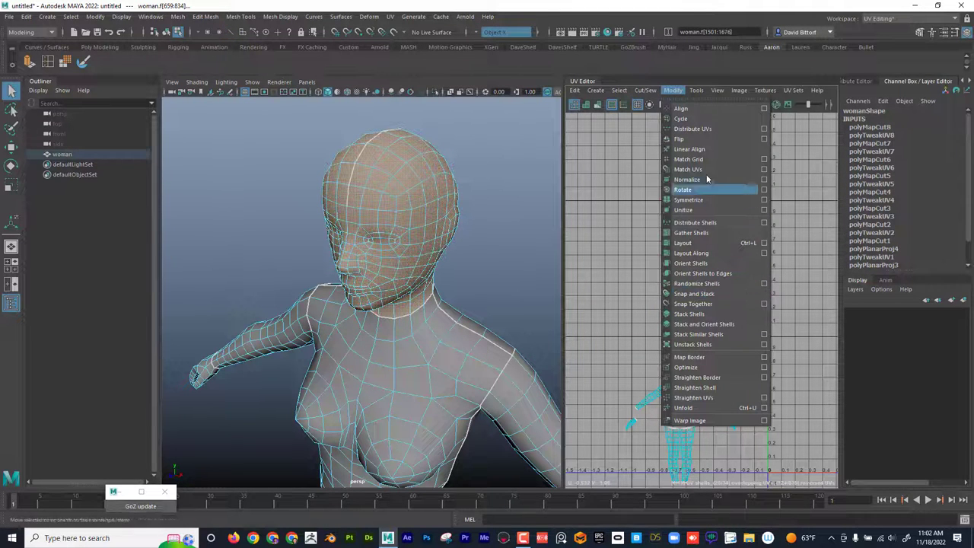
{"action": "left_click", "coordinate": [684, 408]}
{"action": "key", "text": "e"}
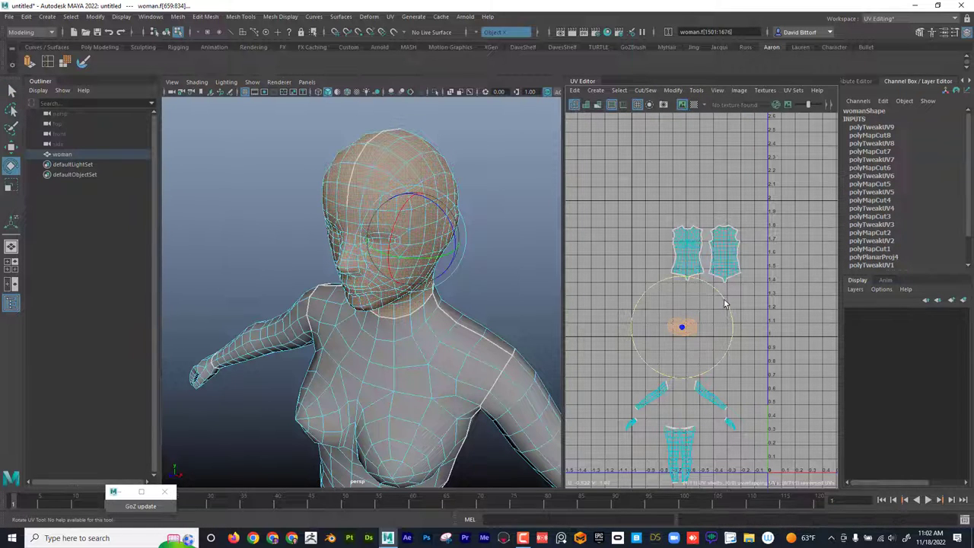
{"action": "key", "text": "w"}
{"action": "left_click_drag", "start_coordinate": [684, 327], "coordinate": [708, 207]}
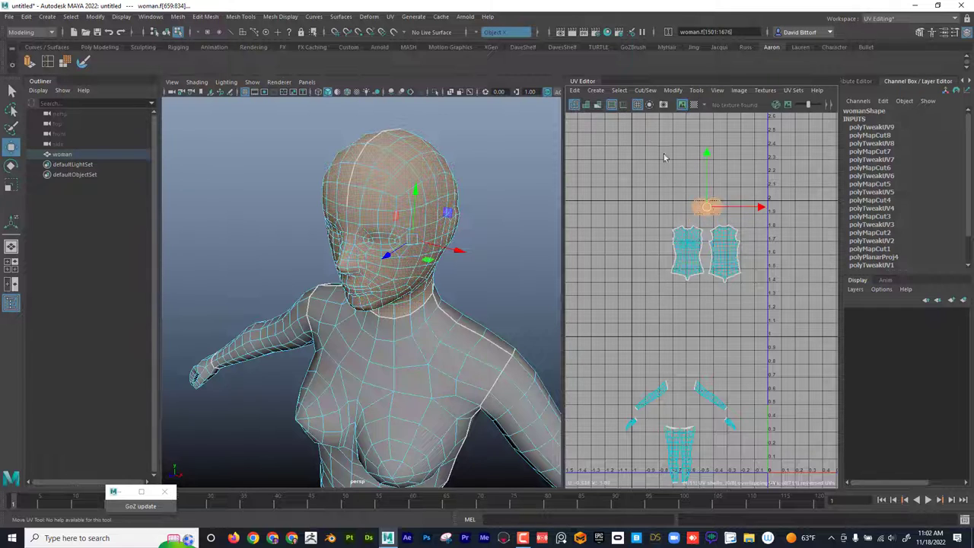
Review the Unfold UVs options, checking the Unfold3D method setting, and close them without applying
{"action": "left_click", "coordinate": [673, 90]}
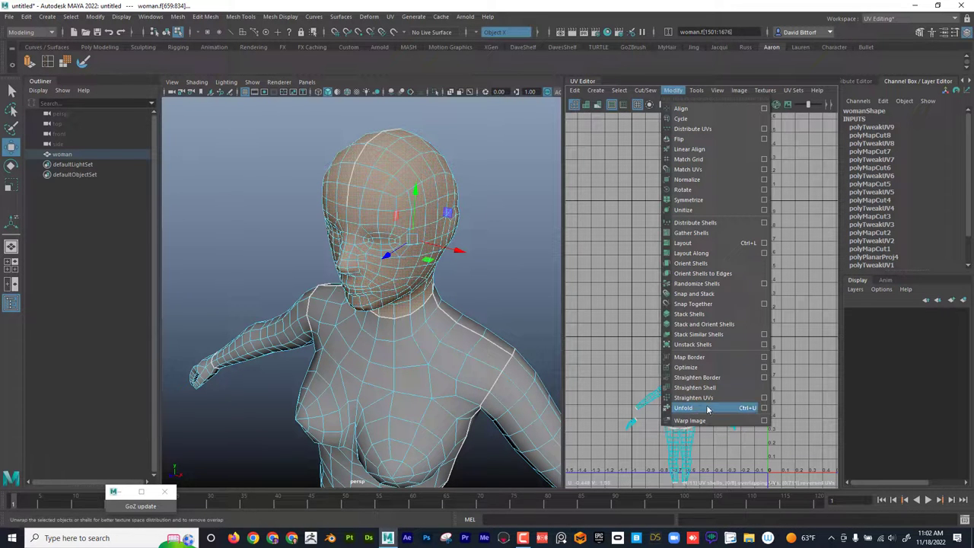
{"action": "left_click", "coordinate": [765, 410]}
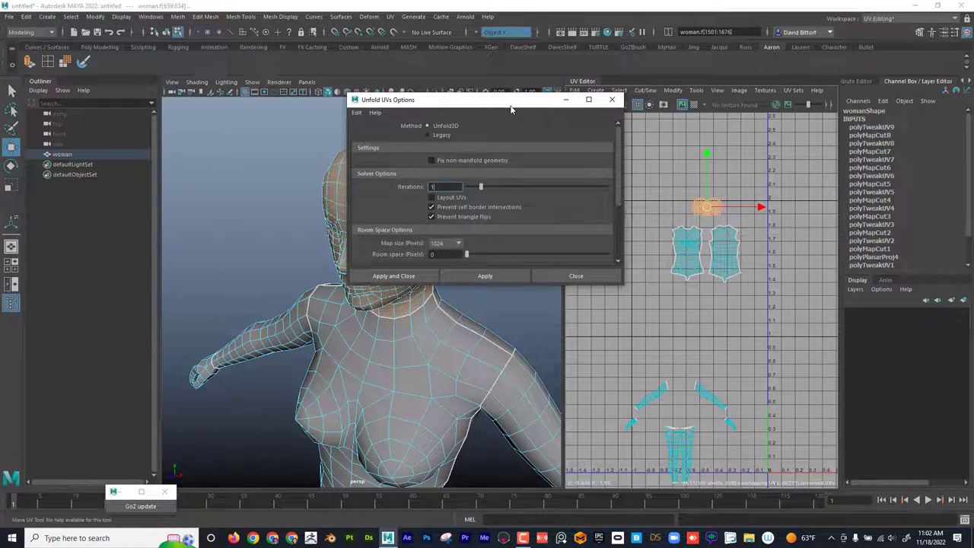
{"action": "left_click_drag", "start_coordinate": [512, 111], "coordinate": [632, 119]}
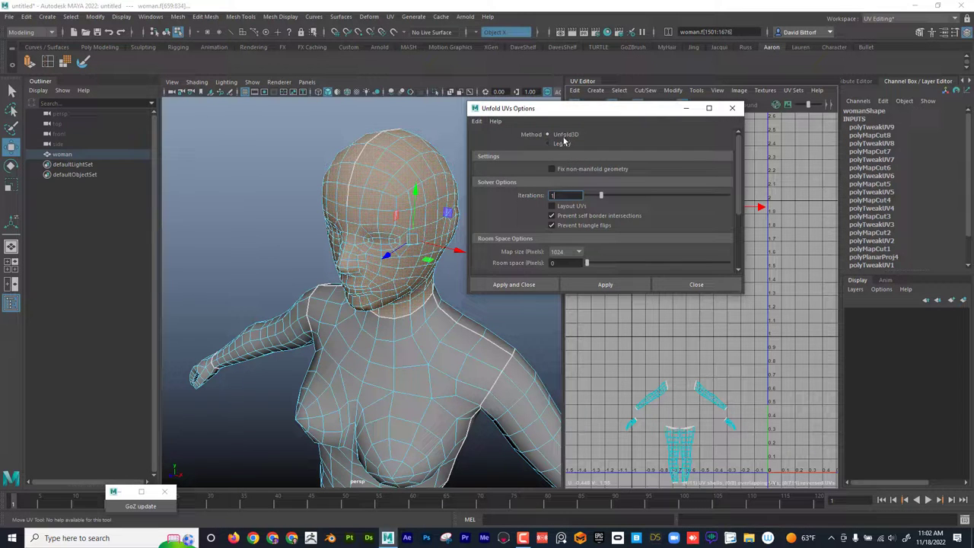
{"action": "mouse_move", "coordinate": [738, 143]}
{"action": "left_mouse_down"}
{"action": "mouse_move", "coordinate": [738, 175]}
{"action": "mouse_move", "coordinate": [744, 140]}
{"action": "left_mouse_up"}
{"action": "left_click", "coordinate": [733, 107]}
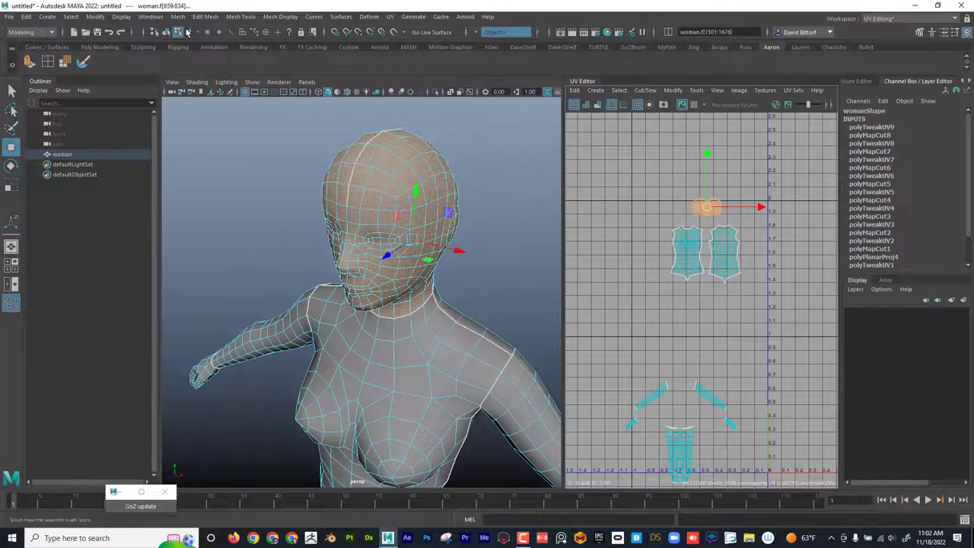
Check in the Plug-in Manager whether Unfold3D.mll is loaded and set to auto load, and close the manager
{"action": "left_click", "coordinate": [155, 18]}
{"action": "mouse_move", "coordinate": [194, 114]}
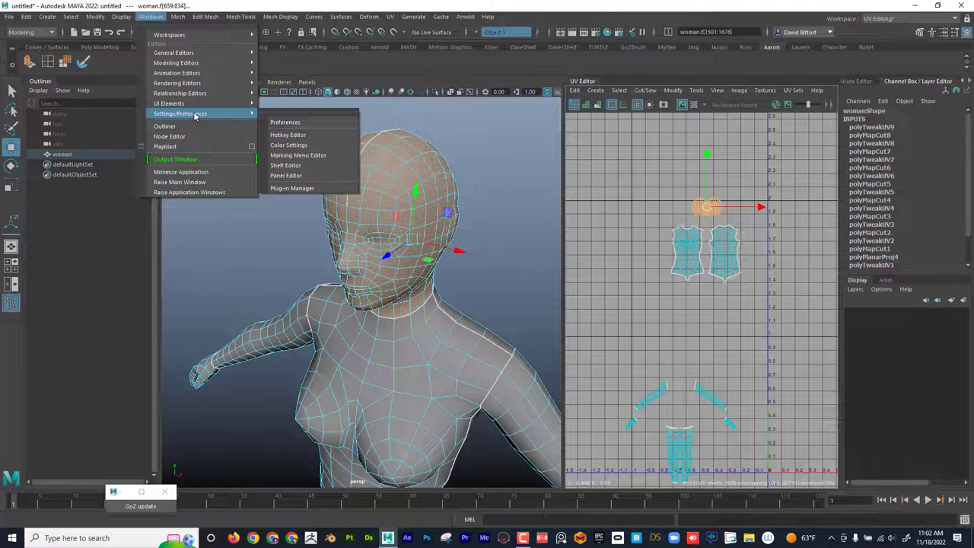
{"action": "left_click", "coordinate": [309, 189]}
{"action": "scroll", "coordinate": [311, 192], "scroll_direction": "down", "scroll_amount": 13}
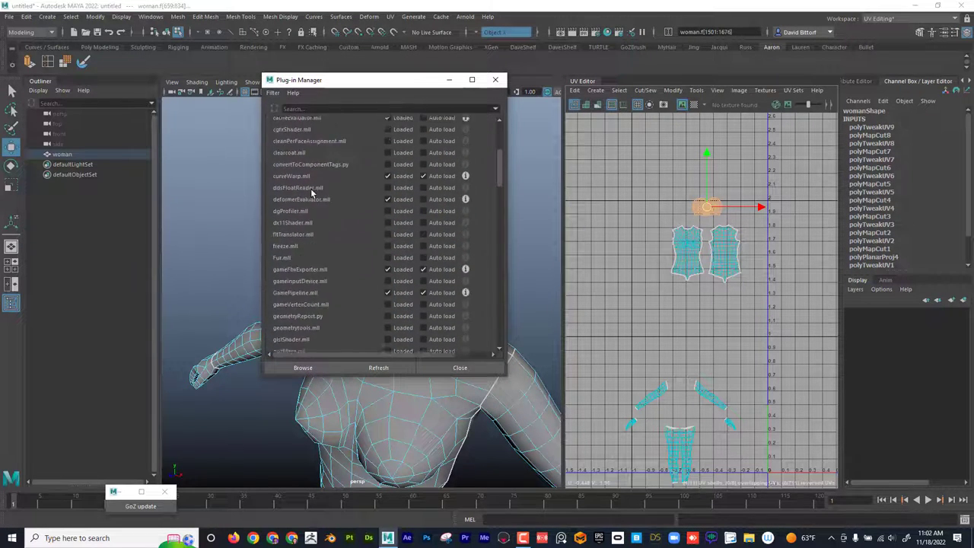
{"action": "scroll", "coordinate": [310, 192], "scroll_direction": "down", "scroll_amount": 2}
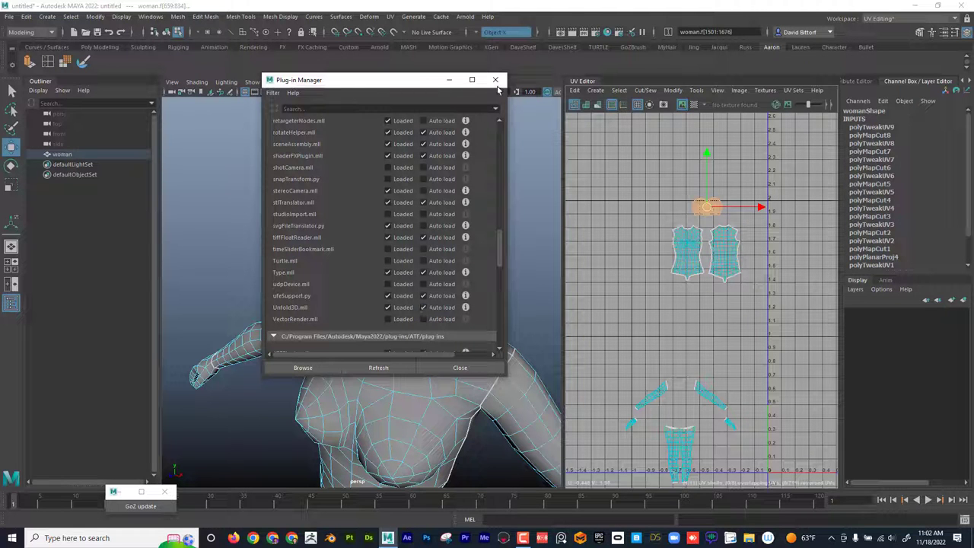
{"action": "left_click", "coordinate": [496, 80]}
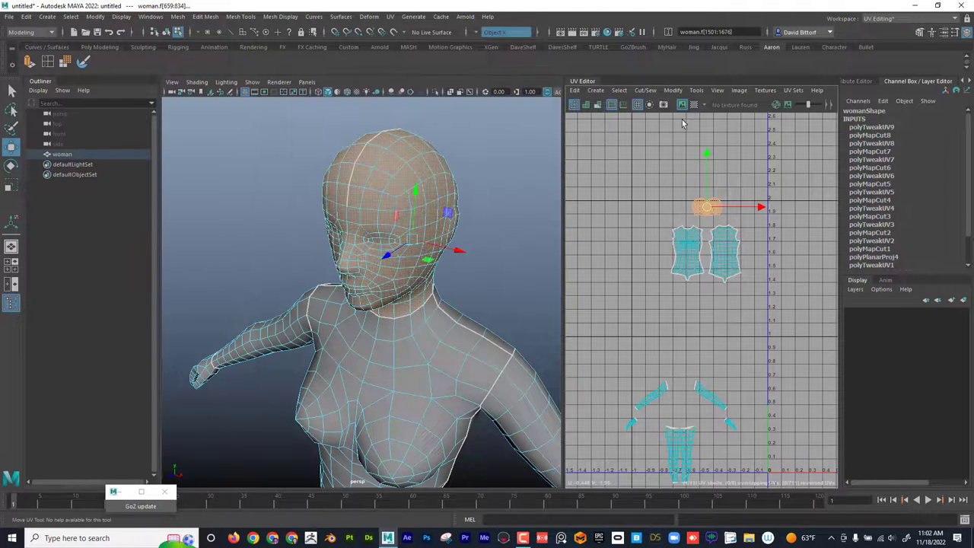
Show the checker map on the model, inspect the texture distortion around the head and shoulders, and turn the checker map back off
{"action": "left_click", "coordinate": [694, 104]}
{"action": "left_click_drag", "start_coordinate": [496, 215], "coordinate": [355, 241], "text": "alt"}
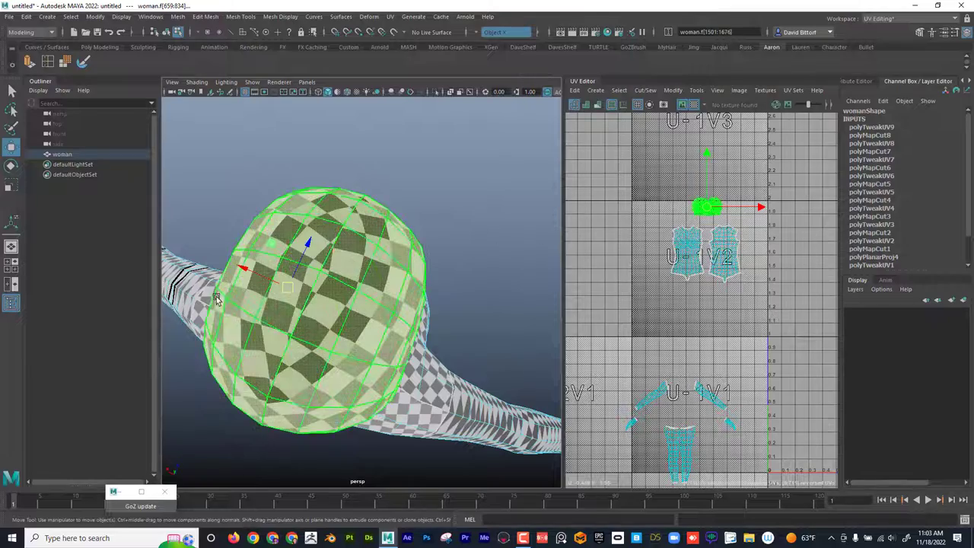
{"action": "left_click_drag", "start_coordinate": [298, 329], "coordinate": [106, 238], "text": "alt"}
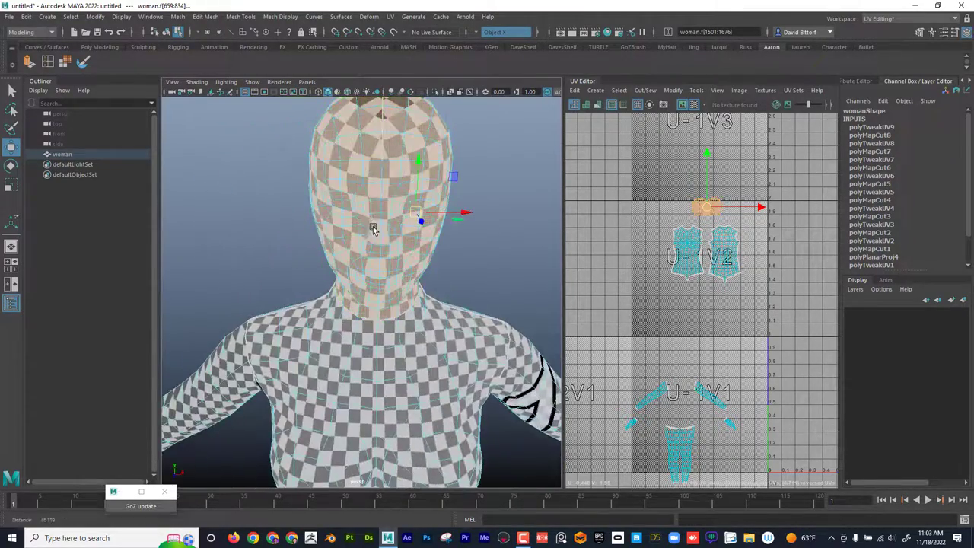
{"action": "left_click_drag", "start_coordinate": [372, 226], "coordinate": [404, 202], "text": "alt"}
{"action": "scroll", "coordinate": [404, 203], "scroll_direction": "down", "scroll_amount": 2}
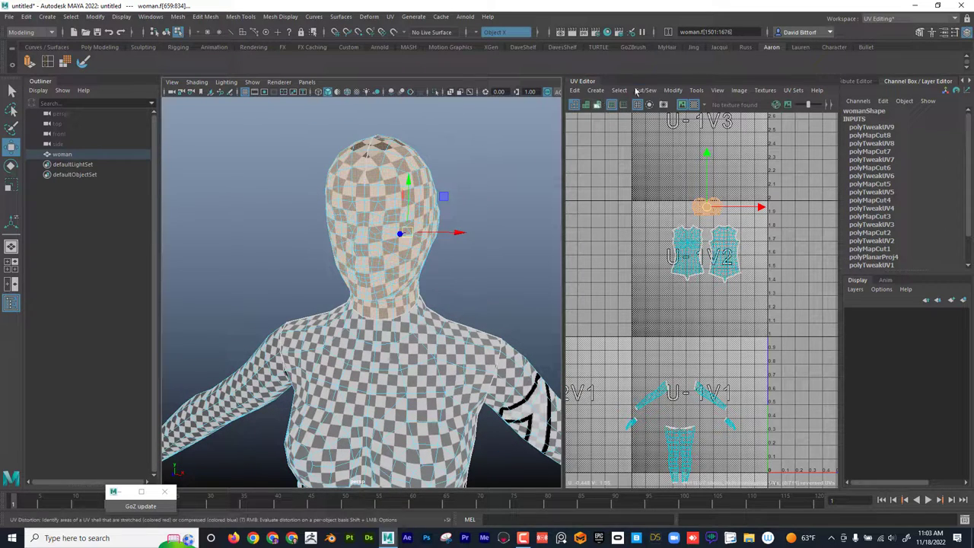
{"action": "left_click", "coordinate": [693, 107]}
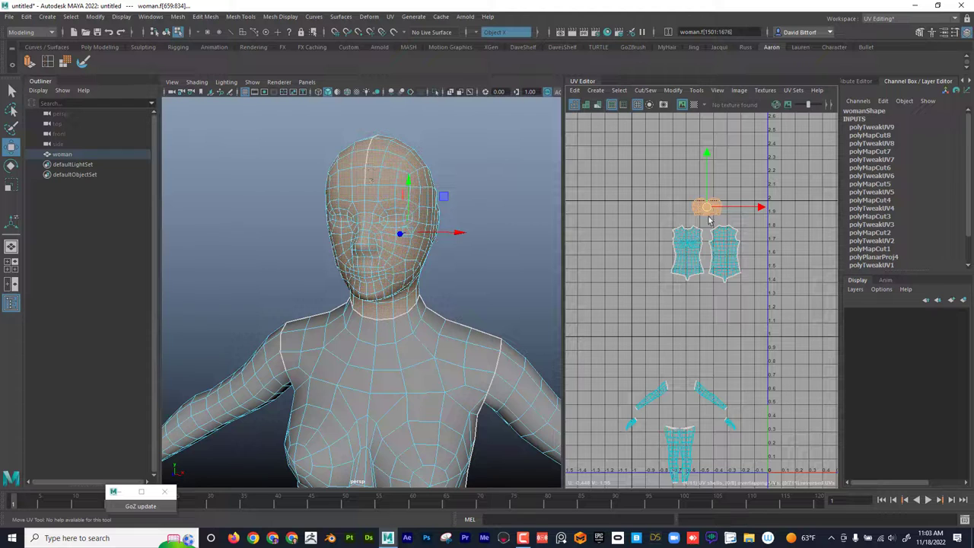
Select the edges running down the inside of both legs from crotch to ankle and cut the UVs along them
{"action": "right_click_drag", "start_coordinate": [483, 261], "coordinate": [442, 331], "text": "alt"}
{"action": "middle_click_drag", "start_coordinate": [438, 342], "coordinate": [413, 238], "text": "alt"}
{"action": "right_click_drag", "start_coordinate": [413, 237], "coordinate": [401, 254], "text": "alt"}
{"action": "left_click_drag", "start_coordinate": [400, 255], "coordinate": [400, 341], "text": "alt"}
{"action": "middle_click_drag", "start_coordinate": [400, 341], "coordinate": [405, 350], "text": "alt"}
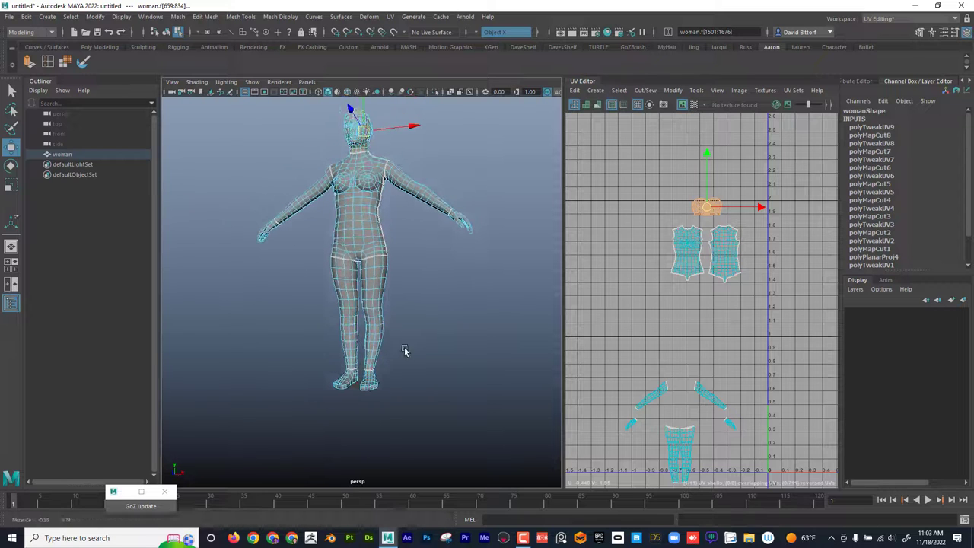
{"action": "right_click_drag", "start_coordinate": [302, 316], "coordinate": [494, 334], "text": "alt"}
{"action": "left_click_drag", "start_coordinate": [416, 325], "coordinate": [380, 305], "text": "alt"}
{"action": "right_click_drag", "start_coordinate": [368, 238], "coordinate": [378, 202]}
{"action": "left_click", "coordinate": [378, 201]}
{"action": "middle_click_drag", "start_coordinate": [382, 279], "coordinate": [400, 118], "text": "alt"}
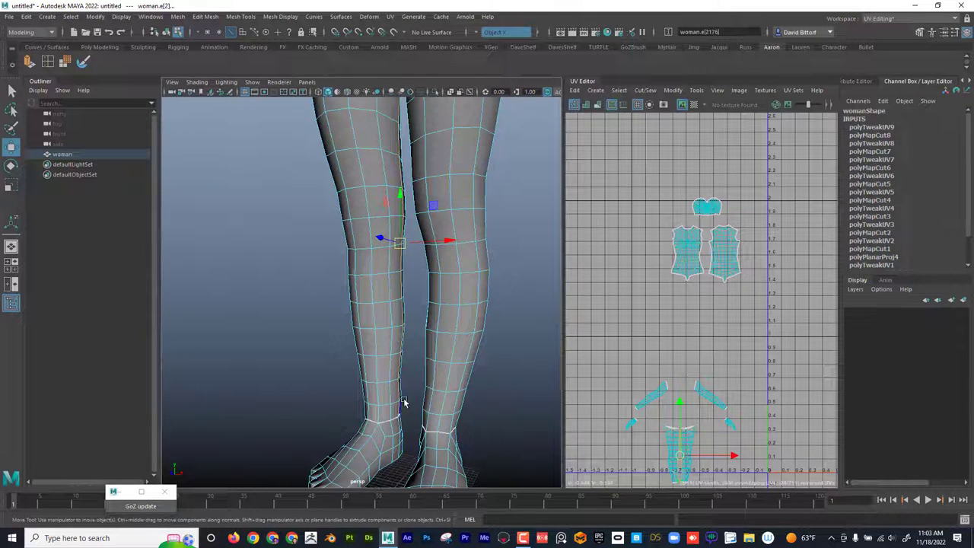
{"action": "right_click_drag", "start_coordinate": [403, 399], "coordinate": [214, 336], "text": "alt"}
{"action": "left_click_drag", "start_coordinate": [214, 336], "coordinate": [305, 348], "text": "alt"}
{"action": "left_click", "coordinate": [644, 90]}
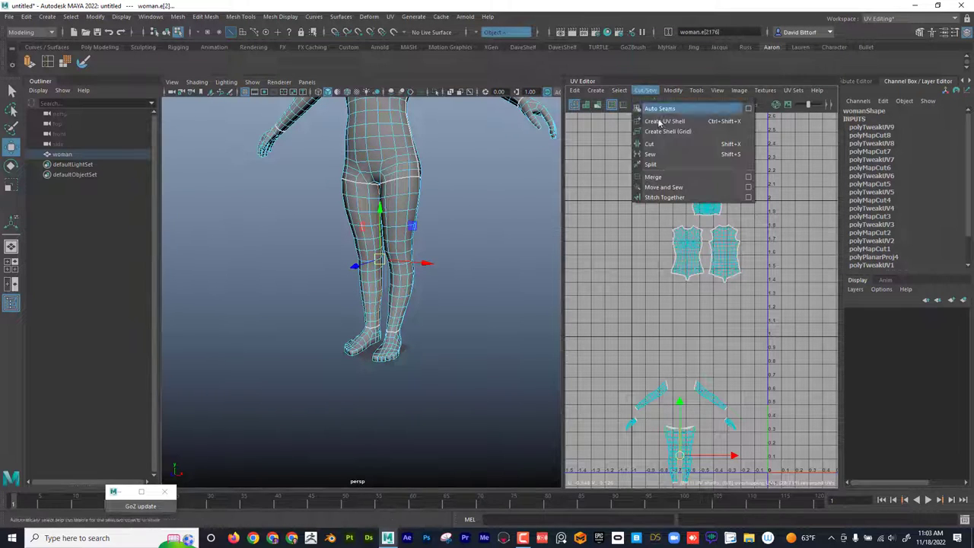
{"action": "left_click", "coordinate": [649, 143]}
Unfold both leg UV shells and move them to just beneath the torso shells
{"action": "right_click_drag", "start_coordinate": [671, 397], "coordinate": [671, 441]}
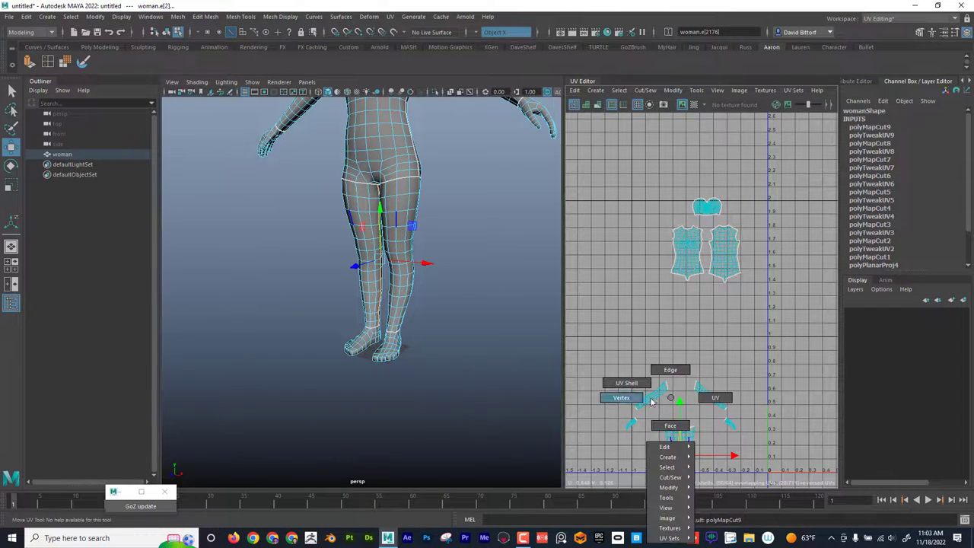
{"action": "right_click_drag", "start_coordinate": [652, 402], "coordinate": [647, 385]}
{"action": "left_click", "coordinate": [673, 432]}
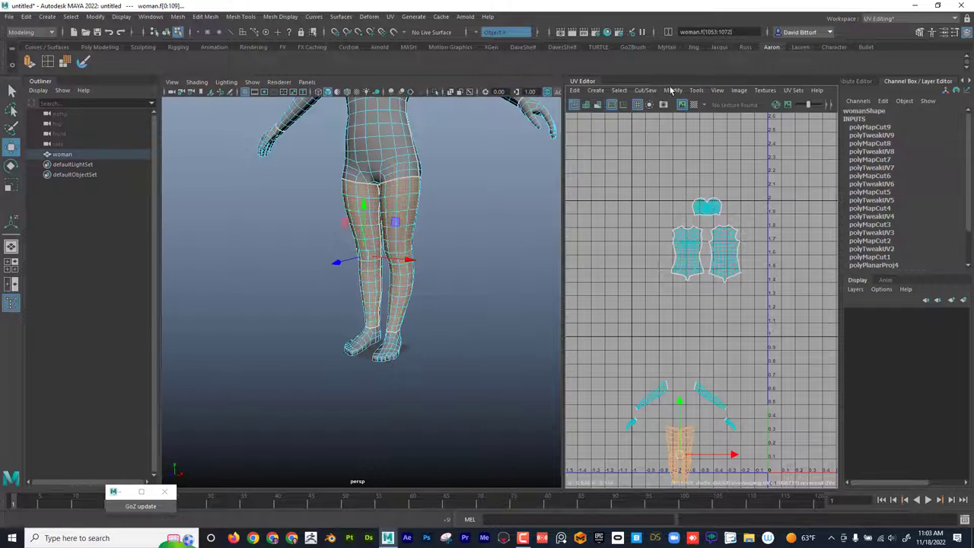
{"action": "left_click", "coordinate": [673, 90]}
{"action": "left_click", "coordinate": [683, 408]}
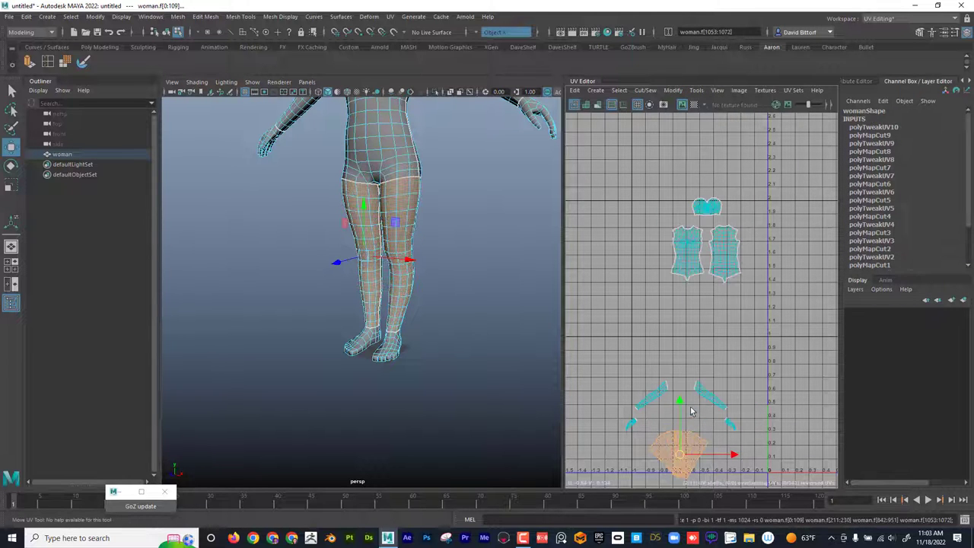
{"action": "left_click_drag", "start_coordinate": [684, 440], "coordinate": [713, 320]}
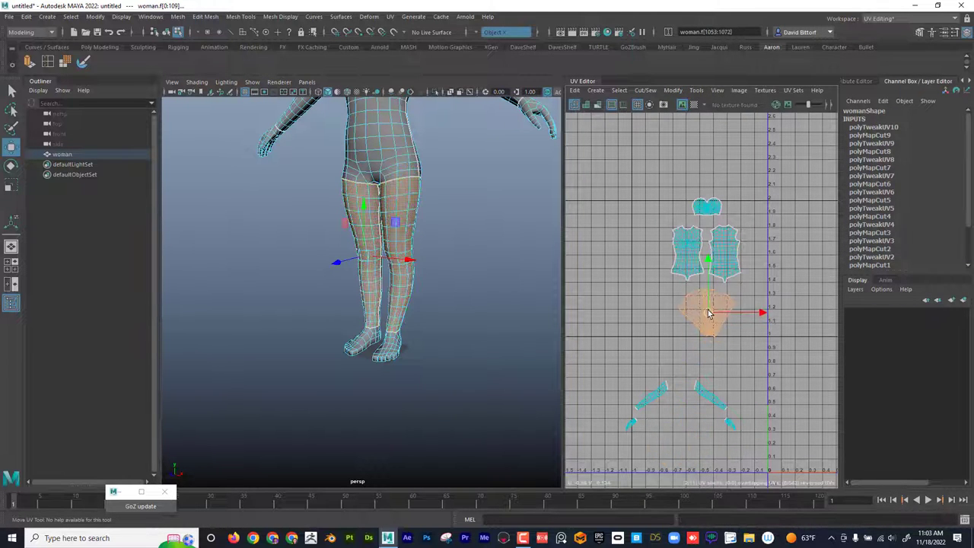
{"action": "scroll", "coordinate": [708, 314], "scroll_direction": "up", "scroll_amount": 3}
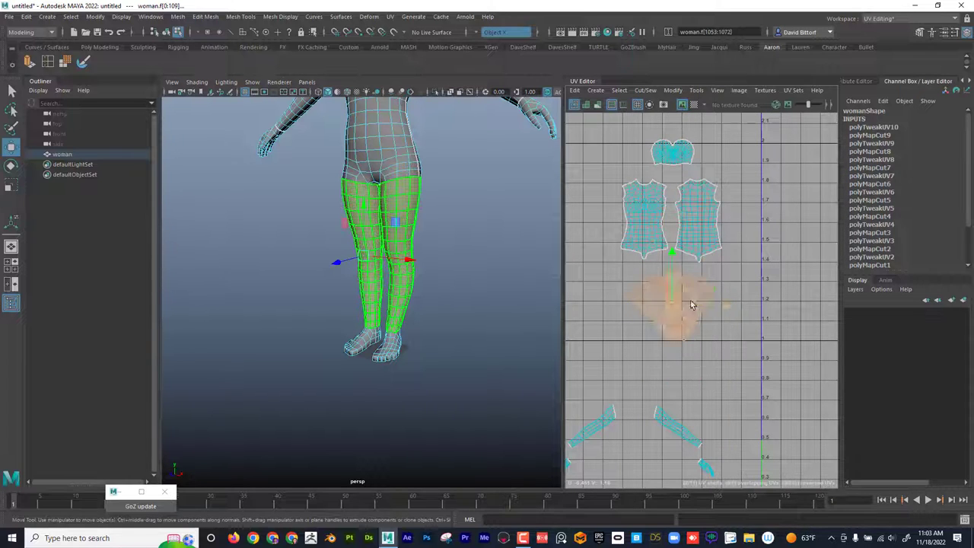
Turn symmetry off, rotate the character's right leg shell upright, and place it beneath the front torso shell
{"action": "left_click", "coordinate": [691, 305]}
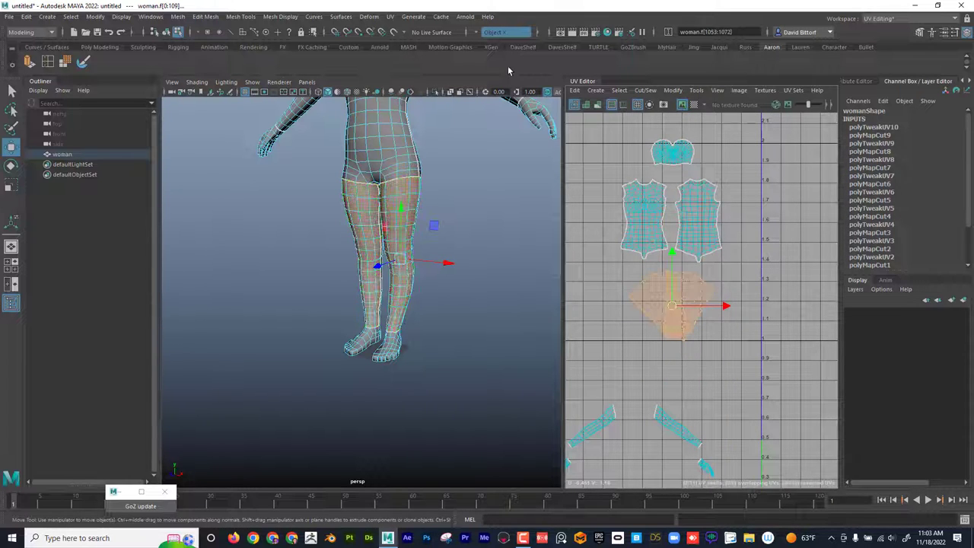
{"action": "left_click", "coordinate": [482, 34]}
{"action": "left_click", "coordinate": [491, 38]}
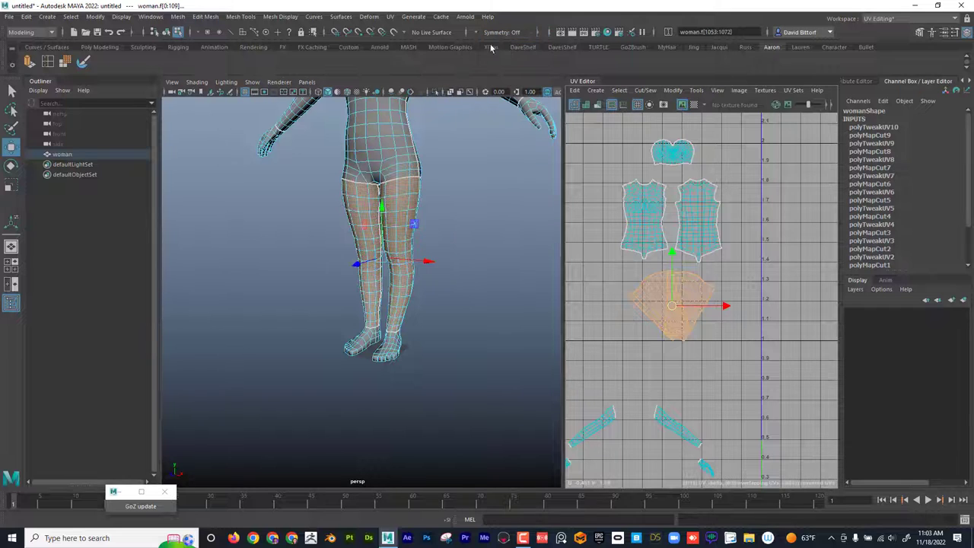
{"action": "left_click_drag", "start_coordinate": [634, 302], "coordinate": [607, 291]}
{"action": "key", "text": "e"}
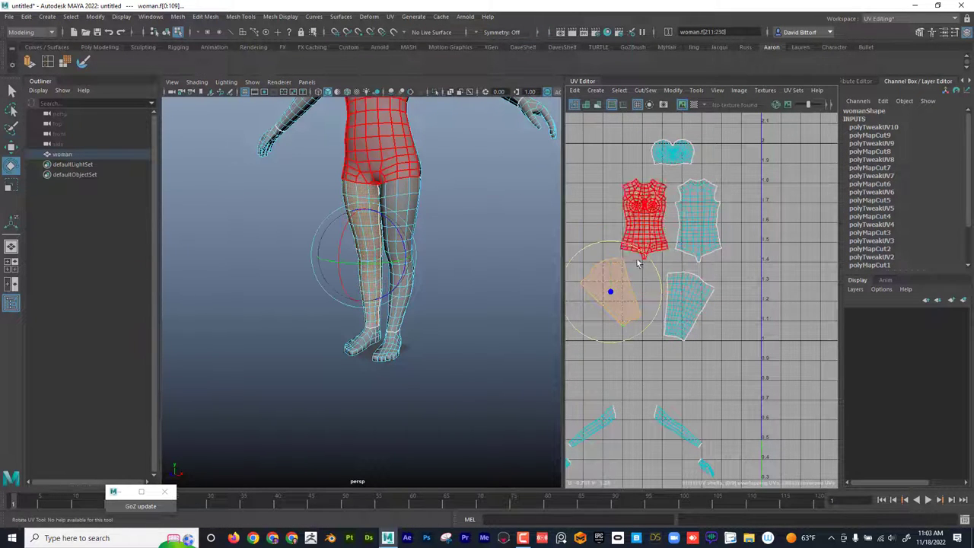
{"action": "key", "text": "w"}
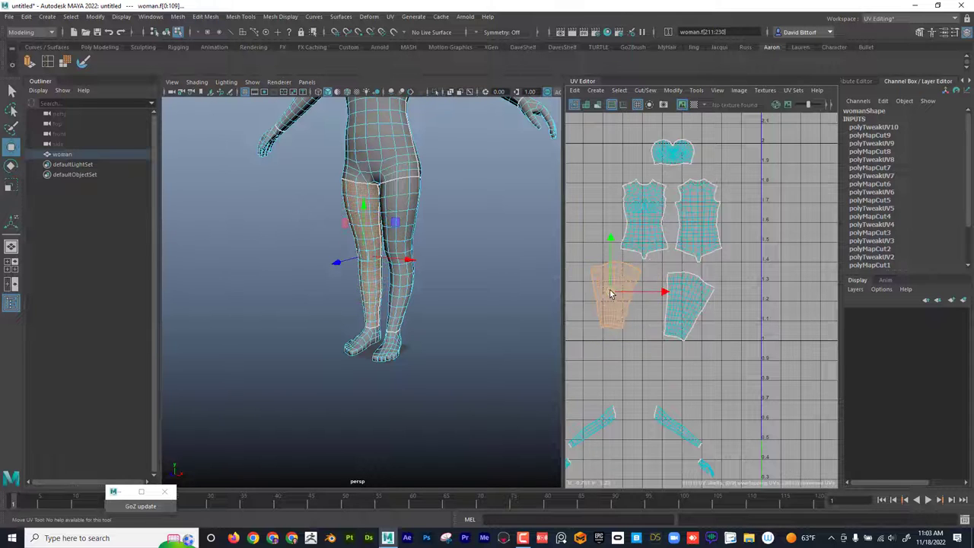
{"action": "left_click_drag", "start_coordinate": [614, 287], "coordinate": [644, 293]}
Rotate the character's left leg shell upright and place it beneath the back torso shell
{"action": "left_click", "coordinate": [683, 303]}
{"action": "key", "text": "e"}
{"action": "left_click", "coordinate": [685, 263]}
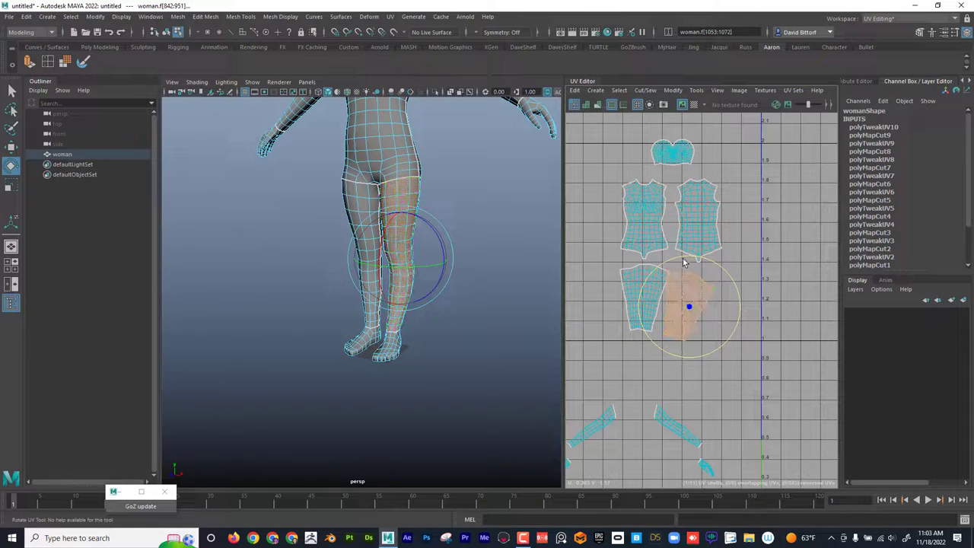
{"action": "key", "text": "w"}
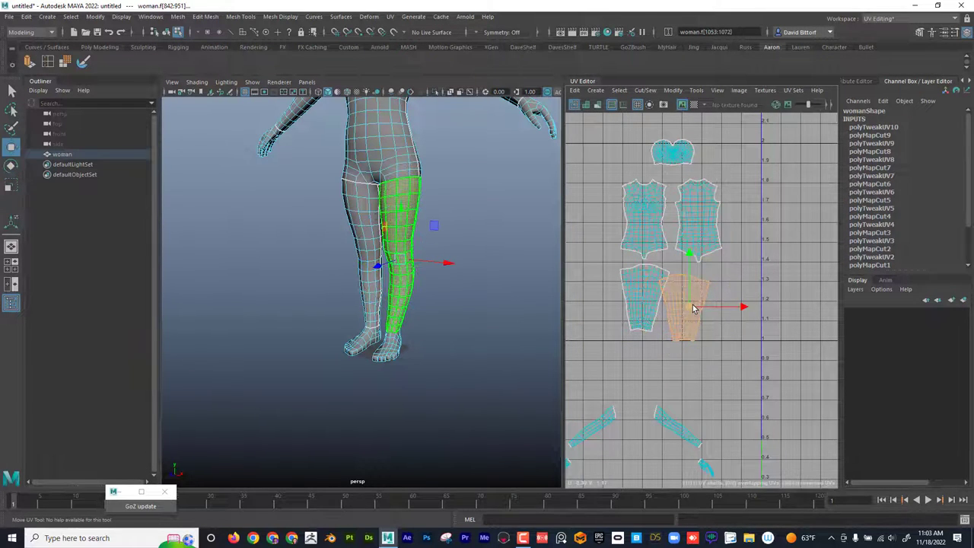
{"action": "left_click_drag", "start_coordinate": [691, 306], "coordinate": [705, 300]}
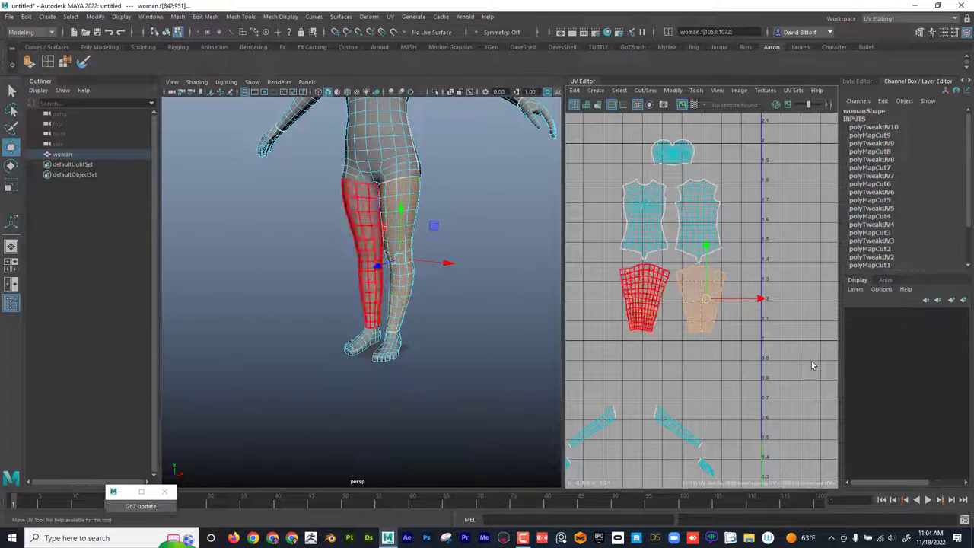
Select the edges along the underside of the character's left arm from armpit to wrist and cut the UVs along them
{"action": "right_click_drag", "start_coordinate": [472, 329], "coordinate": [433, 295], "text": "alt"}
{"action": "middle_click_drag", "start_coordinate": [433, 296], "coordinate": [428, 328], "text": "alt"}
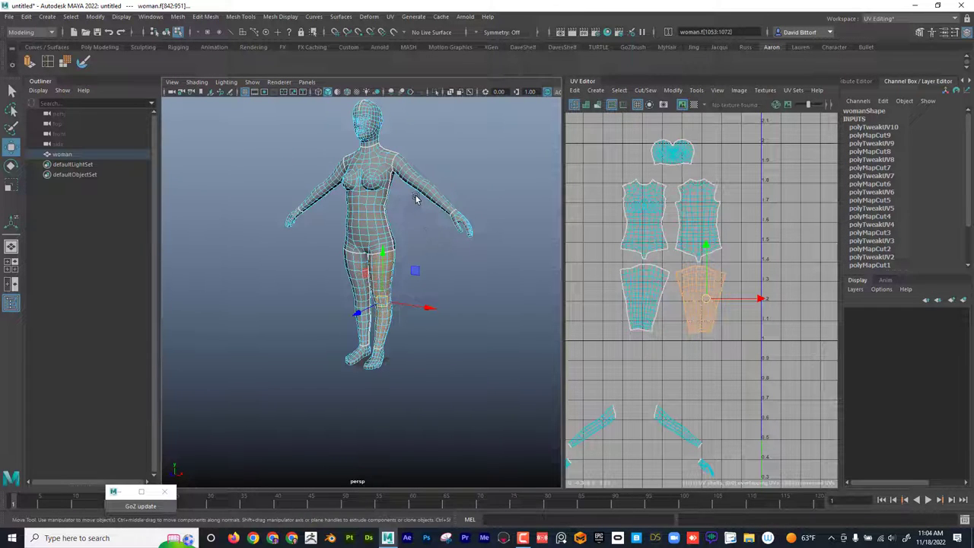
{"action": "left_click_drag", "start_coordinate": [416, 199], "coordinate": [416, 163], "text": "alt"}
{"action": "right_click_drag", "start_coordinate": [417, 164], "coordinate": [565, 242], "text": "alt"}
{"action": "middle_click_drag", "start_coordinate": [450, 196], "coordinate": [369, 285], "text": "alt"}
{"action": "left_click_drag", "start_coordinate": [369, 285], "coordinate": [369, 259], "text": "alt"}
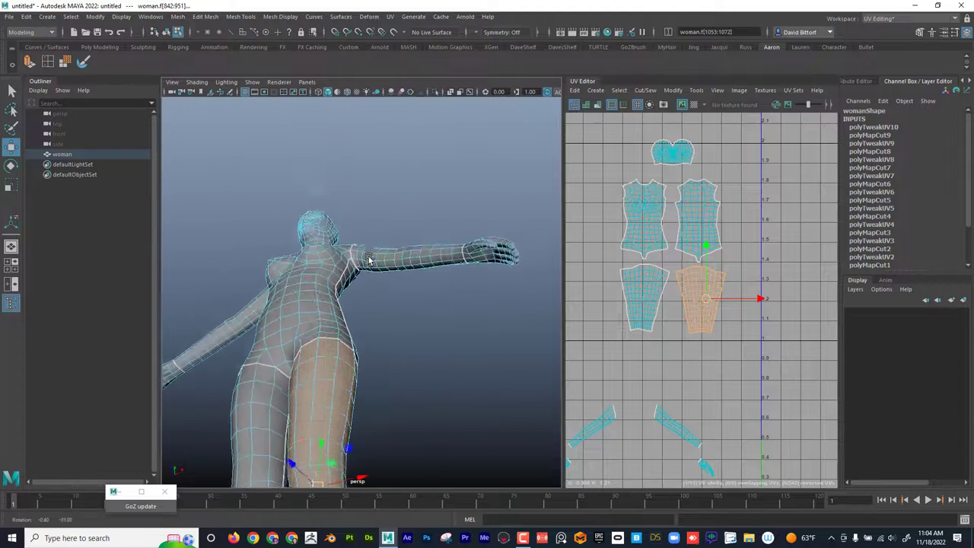
{"action": "right_click_drag", "start_coordinate": [368, 258], "coordinate": [516, 267], "text": "alt"}
{"action": "right_click_drag", "start_coordinate": [403, 248], "coordinate": [400, 221]}
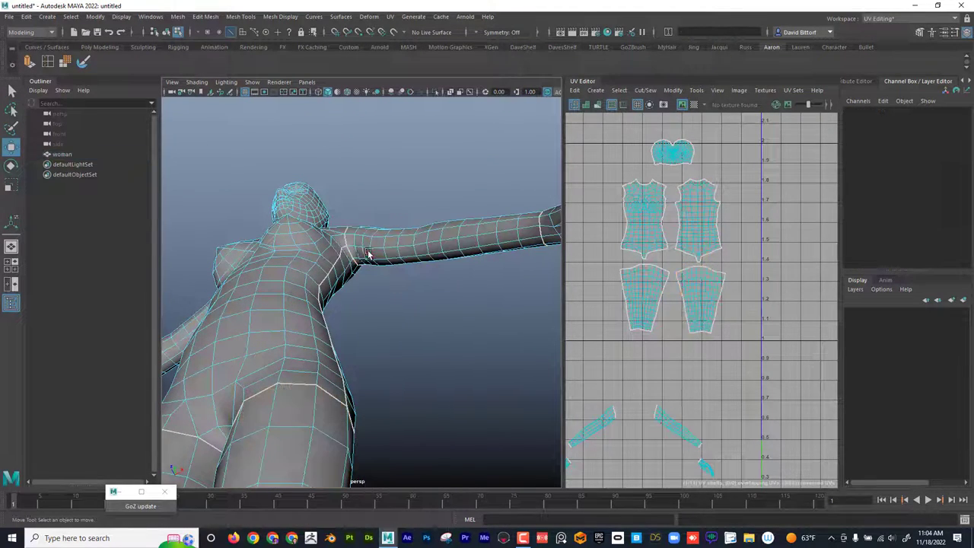
{"action": "left_click", "coordinate": [350, 246]}
{"action": "left_click_drag", "start_coordinate": [420, 266], "coordinate": [450, 231], "text": "alt"}
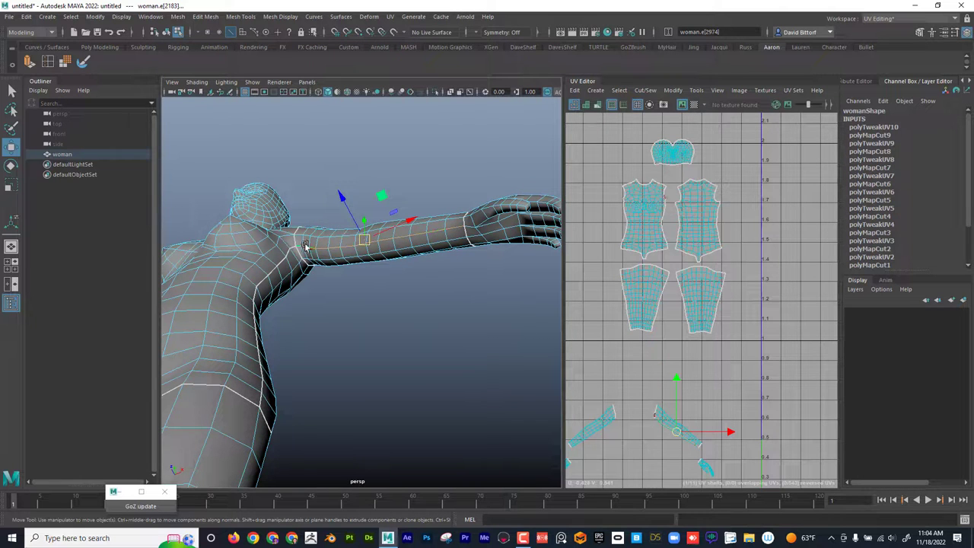
{"action": "right_click_drag", "start_coordinate": [470, 280], "coordinate": [328, 303], "text": "alt"}
{"action": "left_click_drag", "start_coordinate": [329, 303], "coordinate": [326, 342], "text": "alt"}
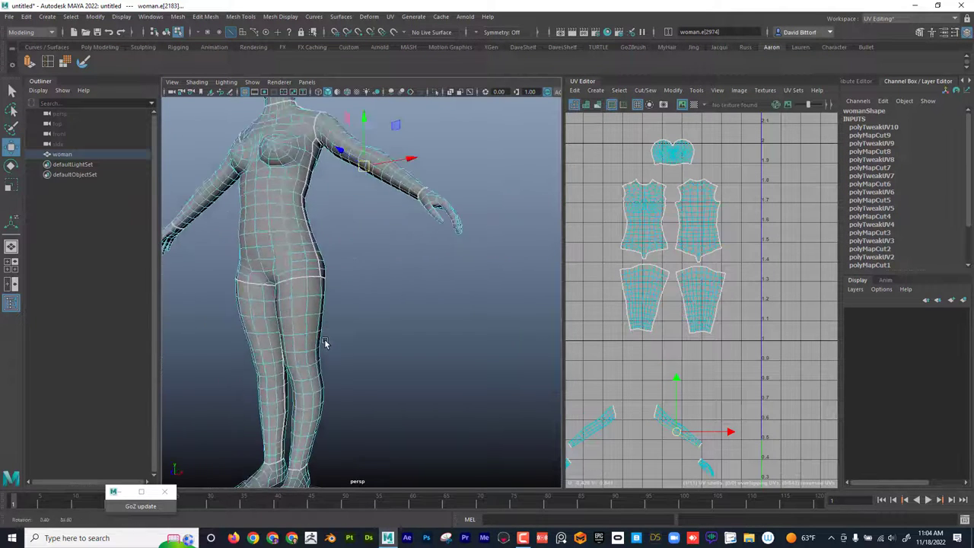
{"action": "right_click_drag", "start_coordinate": [381, 284], "coordinate": [369, 280], "text": "alt"}
{"action": "left_click_drag", "start_coordinate": [369, 279], "coordinate": [329, 187], "text": "alt"}
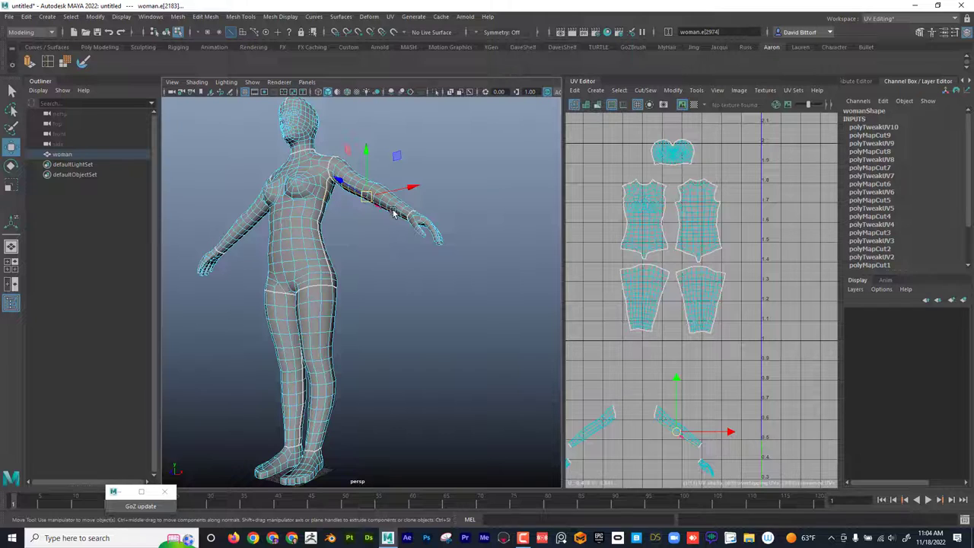
{"action": "left_click_drag", "start_coordinate": [395, 214], "coordinate": [395, 313], "text": "alt"}
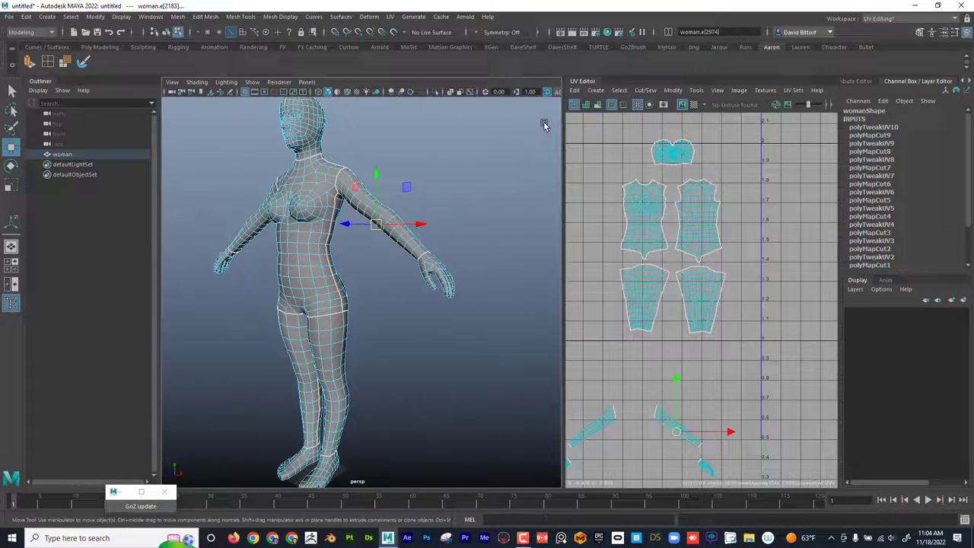
{"action": "left_click", "coordinate": [645, 90]}
{"action": "left_click", "coordinate": [649, 146]}
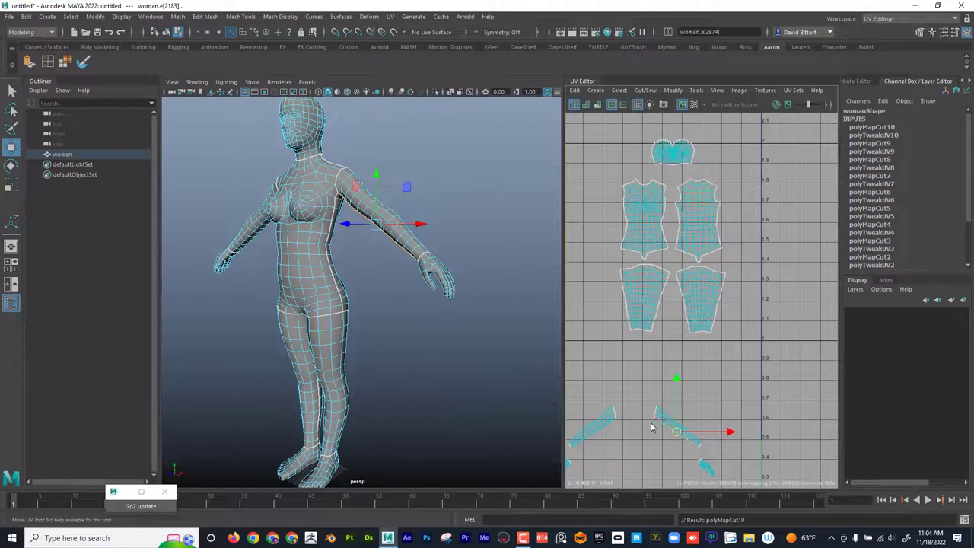
Set symmetry to Object X and cut the underarm UV seam on both arms
{"action": "mouse_move", "coordinate": [659, 397]}
{"action": "right_mouse_down"}
{"action": "mouse_move", "coordinate": [636, 389]}
{"action": "mouse_move", "coordinate": [660, 399]}
{"action": "right_mouse_up"}
{"action": "left_click", "coordinate": [491, 33]}
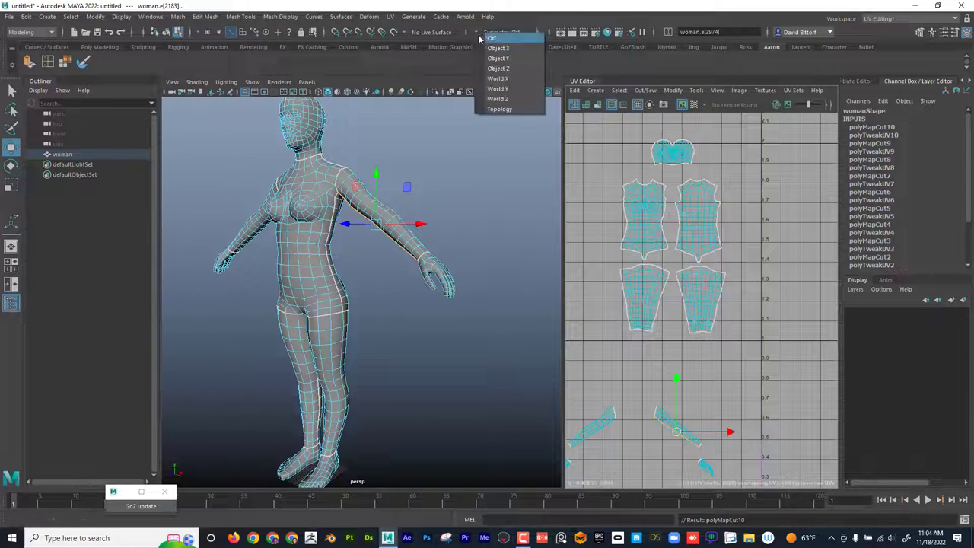
{"action": "left_click", "coordinate": [502, 48]}
{"action": "left_click", "coordinate": [643, 93]}
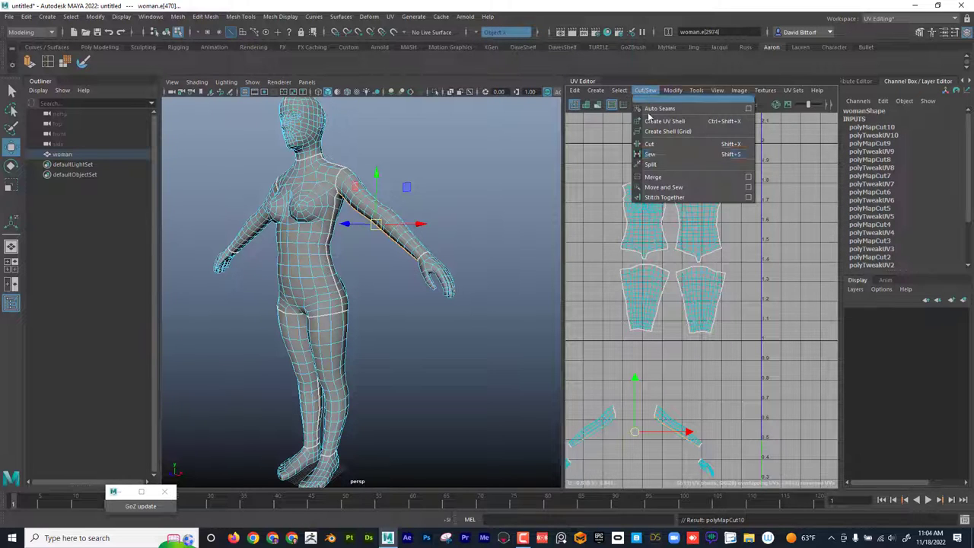
{"action": "left_click", "coordinate": [668, 150]}
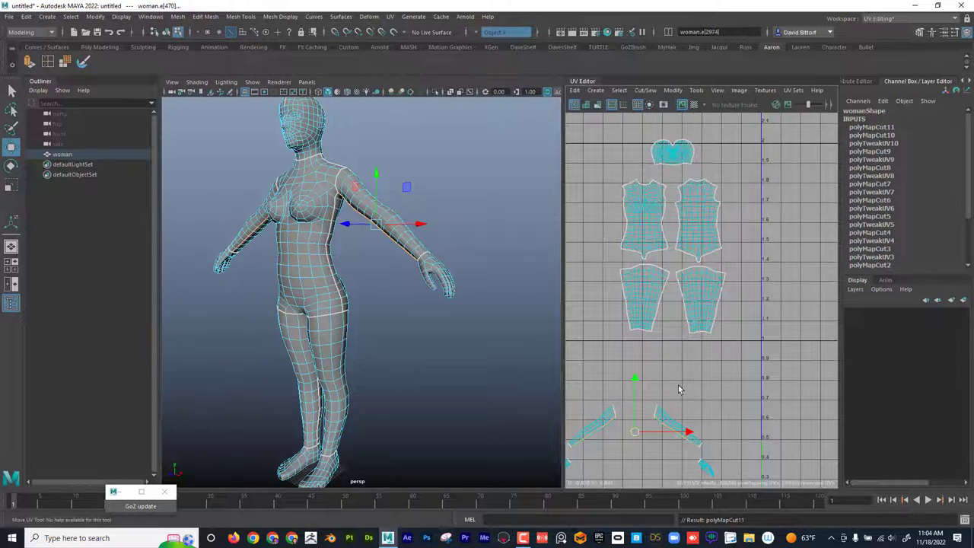
Unfold both arm UV shells and move them beneath the leg shells
{"action": "right_click_drag", "start_coordinate": [659, 419], "coordinate": [630, 389]}
{"action": "left_click", "coordinate": [663, 423]}
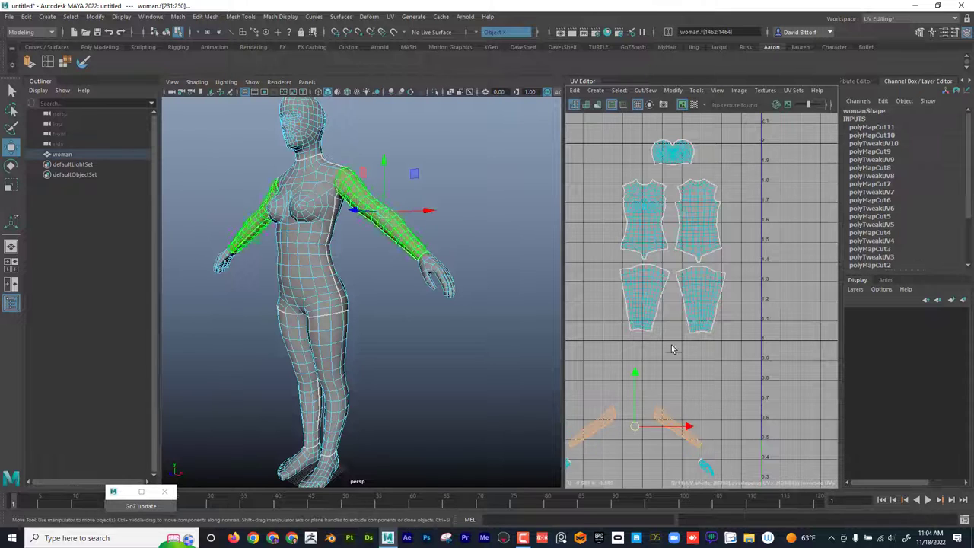
{"action": "left_click", "coordinate": [673, 91]}
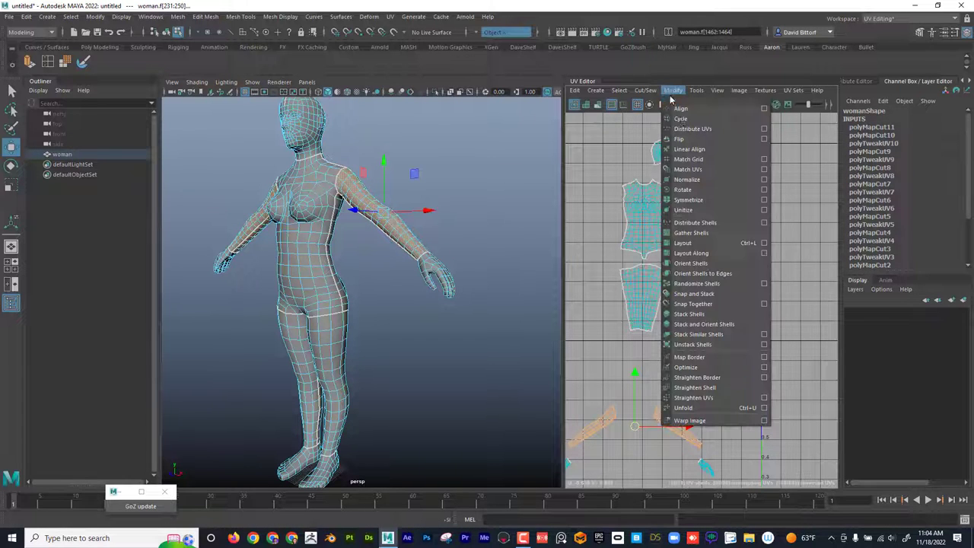
{"action": "left_click", "coordinate": [709, 409]}
{"action": "left_click_drag", "start_coordinate": [646, 427], "coordinate": [666, 370]}
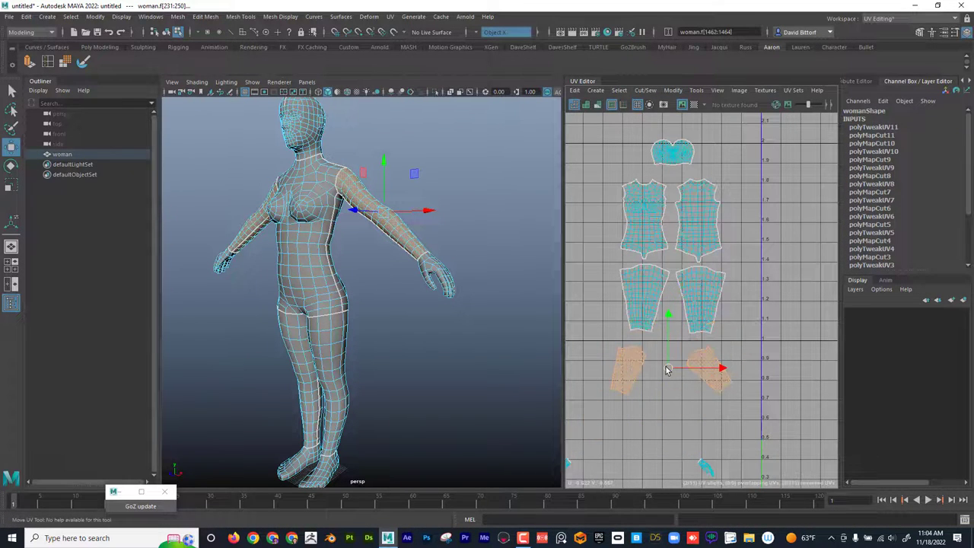
{"action": "left_click", "coordinate": [619, 370]}
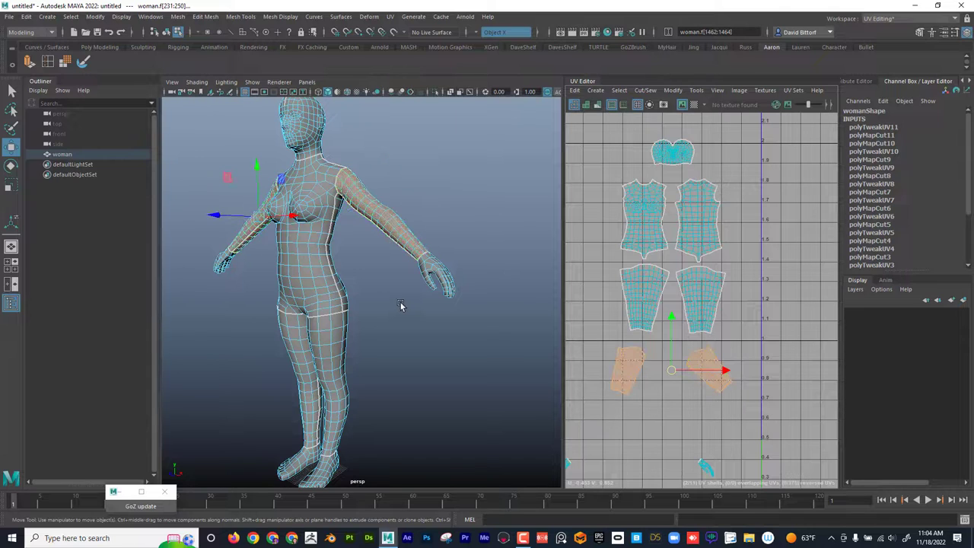
Hide the viewport grid and view the soles of the feet from below
{"action": "left_click_drag", "start_coordinate": [402, 306], "coordinate": [446, 329], "text": "alt"}
{"action": "left_click", "coordinate": [247, 93]}
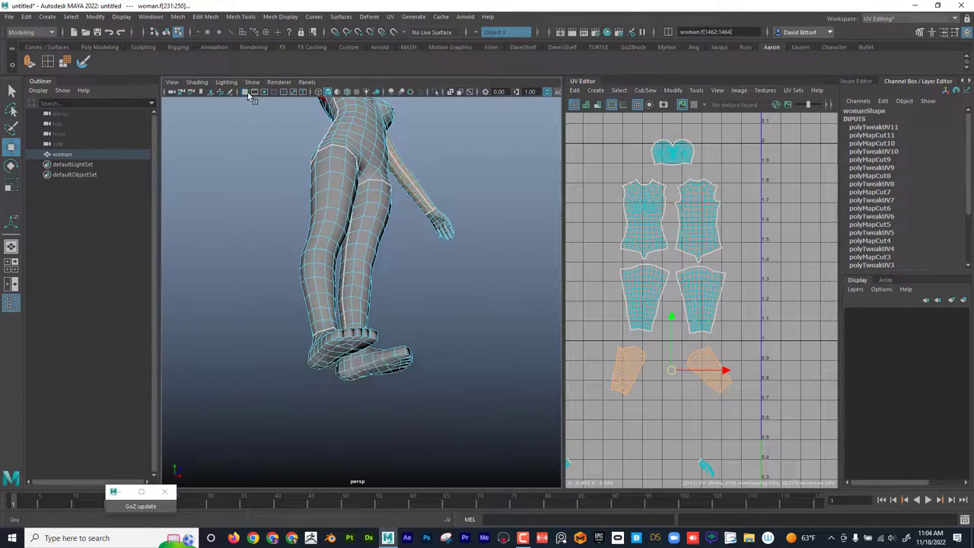
Select the faces across the soles of both feet, from the toes back to the heels
{"action": "left_click_drag", "start_coordinate": [404, 391], "coordinate": [404, 264], "text": "alt"}
{"action": "right_click_drag", "start_coordinate": [395, 217], "coordinate": [392, 188]}
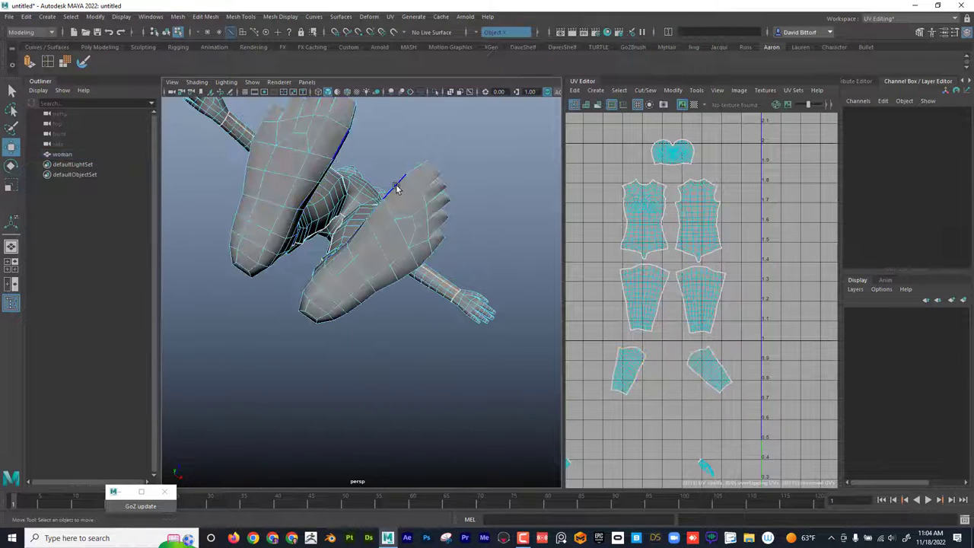
{"action": "left_click", "coordinate": [396, 188]}
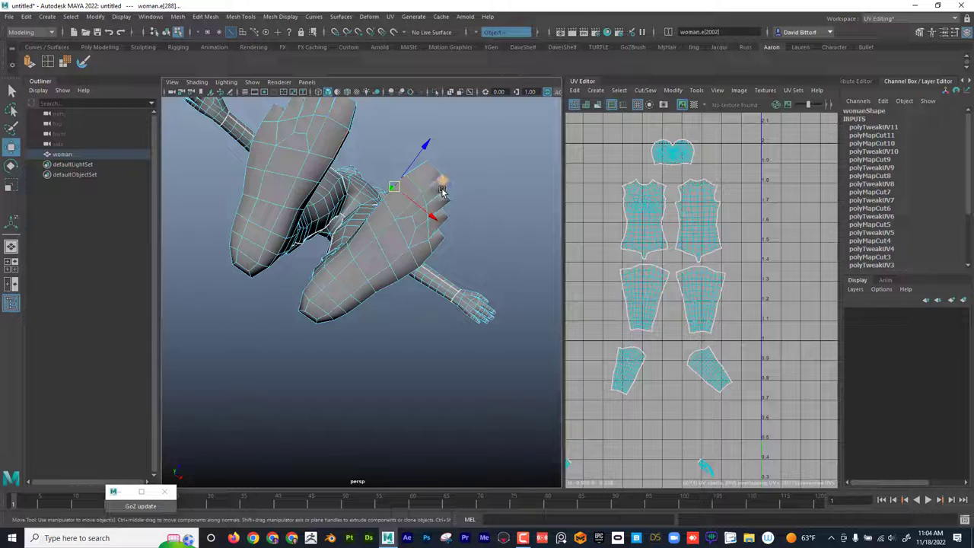
{"action": "left_click_drag", "start_coordinate": [411, 250], "coordinate": [364, 259], "text": "alt"}
{"action": "right_click_drag", "start_coordinate": [362, 258], "coordinate": [363, 287]}
{"action": "left_click", "coordinate": [439, 351]}
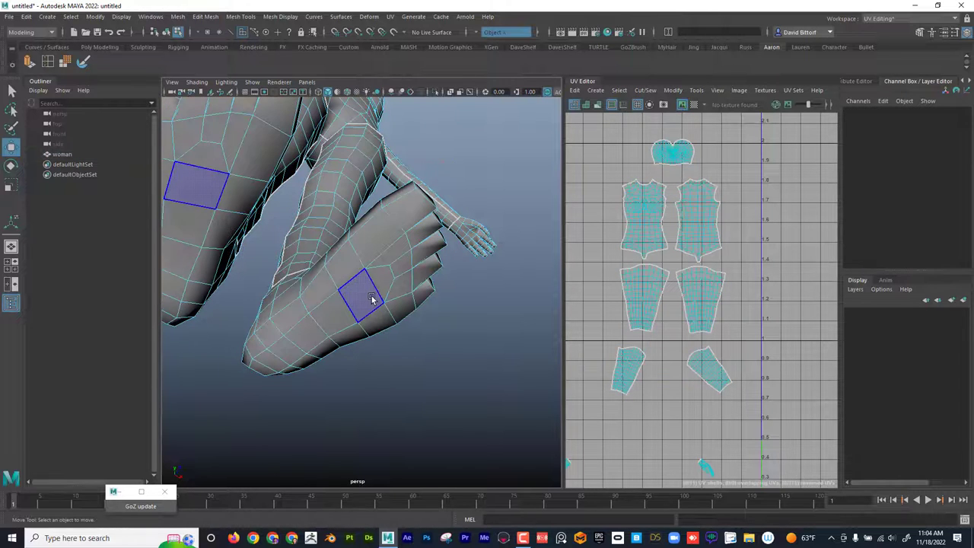
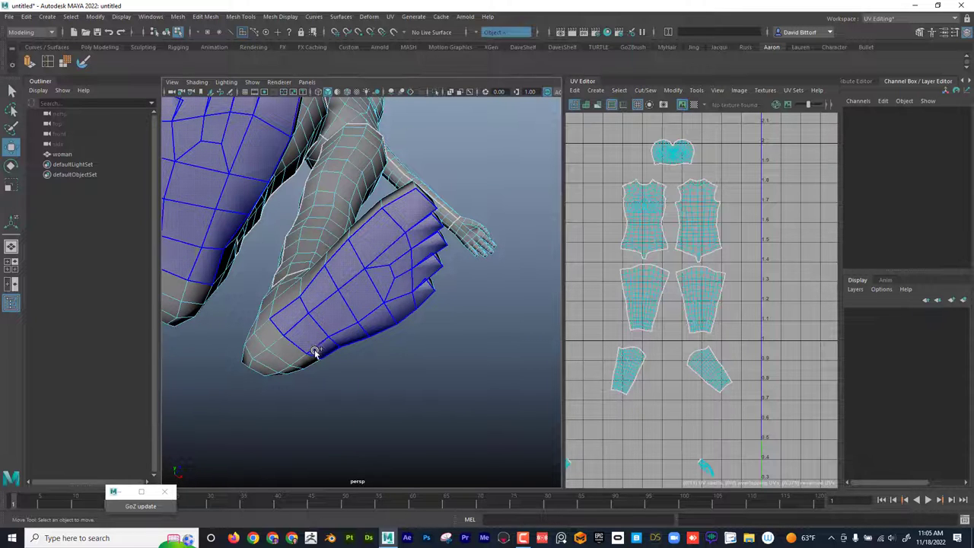
{"action": "left_click", "coordinate": [254, 355]}
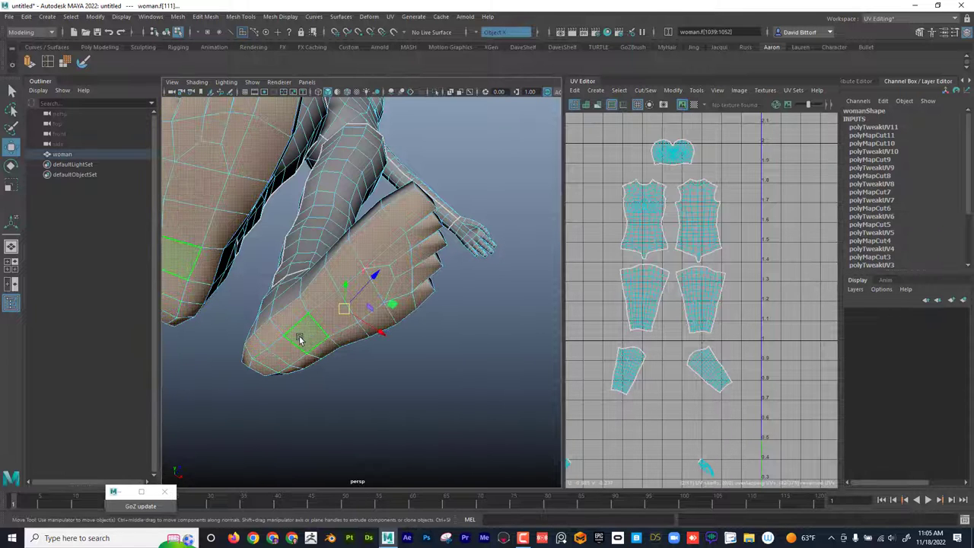
Add the remaining faces at the back edge of the heels to the sole selection
{"action": "left_click_drag", "start_coordinate": [324, 366], "coordinate": [272, 255], "text": "alt"}
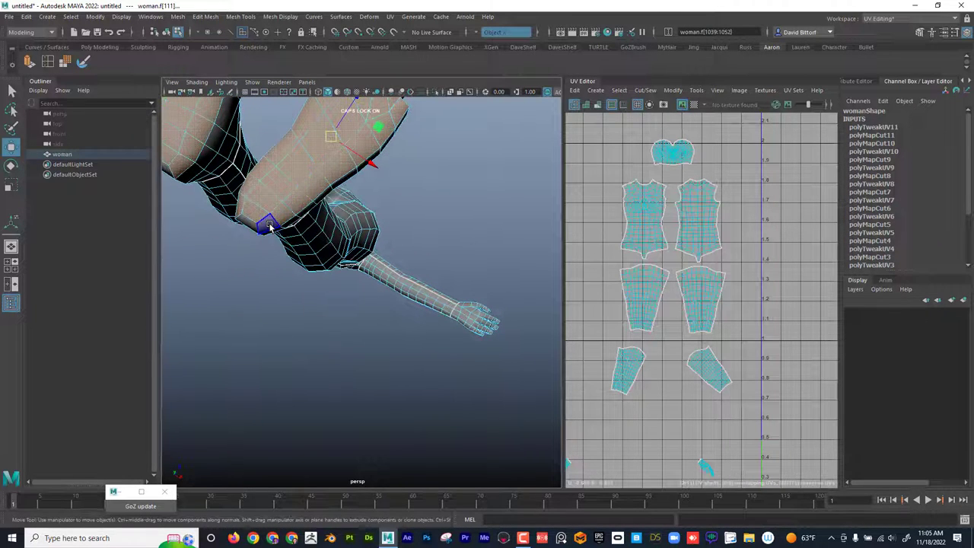
{"action": "left_click", "coordinate": [270, 227]}
{"action": "double_click", "coordinate": [271, 223]}
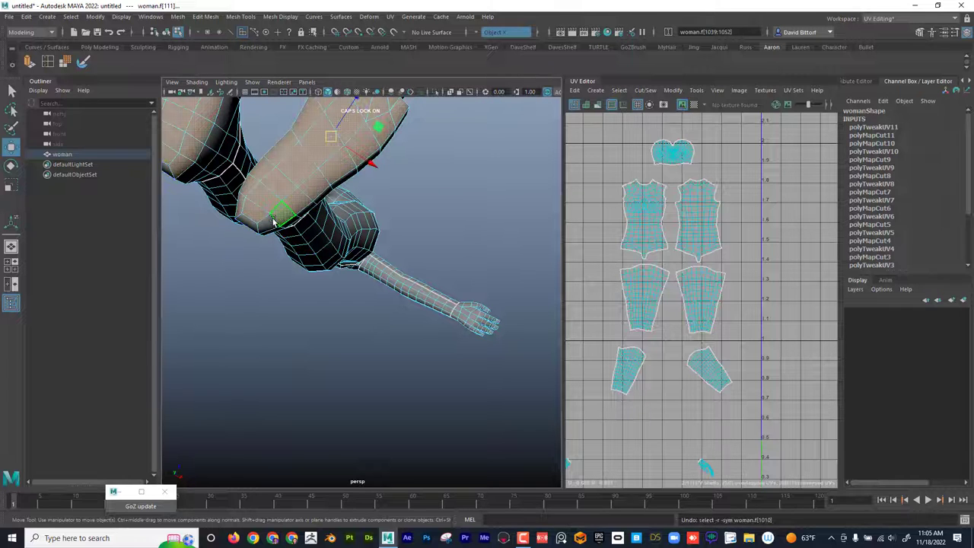
{"action": "left_click", "coordinate": [265, 226]}
{"action": "double_click", "coordinate": [268, 225]}
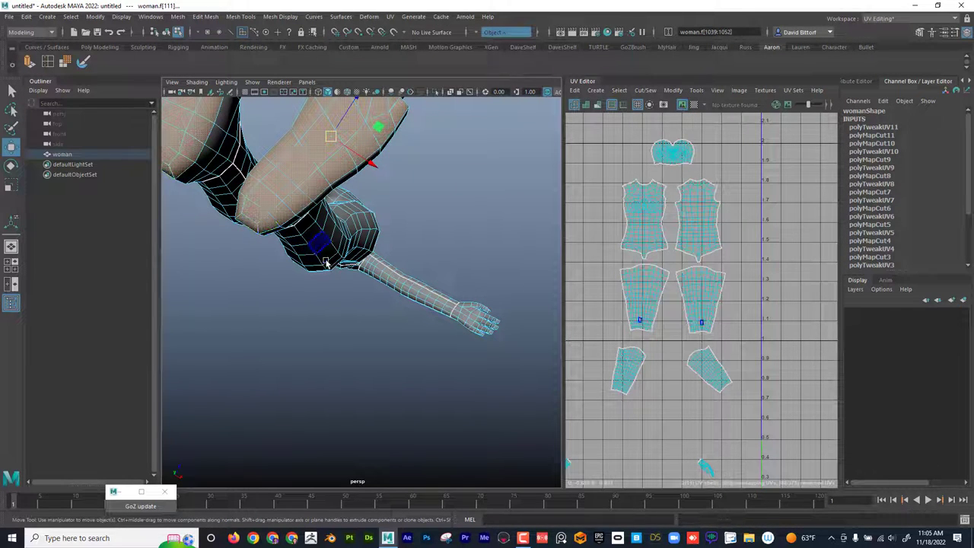
{"action": "left_click_drag", "start_coordinate": [352, 280], "coordinate": [312, 397], "text": "alt"}
{"action": "mouse_move", "coordinate": [484, 337]}
{"action": "left_mouse_down", "text": "alt"}
{"action": "mouse_move", "coordinate": [470, 320]}
{"action": "mouse_move", "coordinate": [485, 330]}
{"action": "left_mouse_up", "text": "alt"}
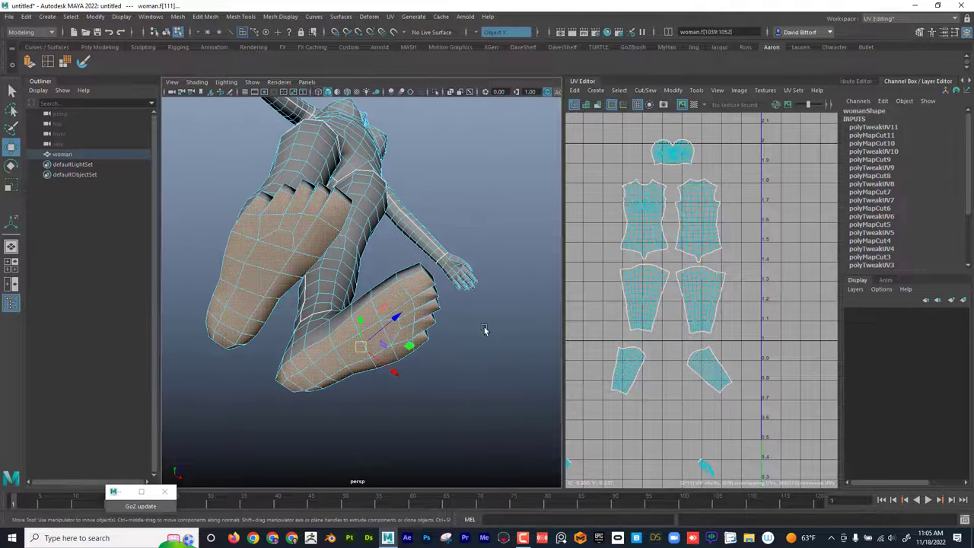
Apply a planar UV projection to the selected sole faces and move the resulting shells up beside the leg shells
{"action": "left_click", "coordinate": [390, 17]}
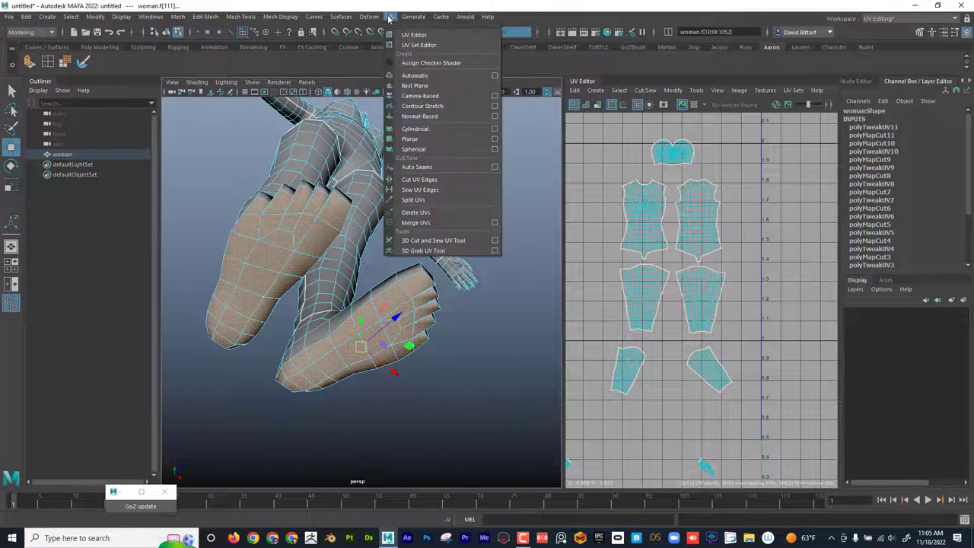
{"action": "left_click", "coordinate": [427, 139]}
{"action": "scroll", "coordinate": [705, 328], "scroll_direction": "down", "scroll_amount": 3}
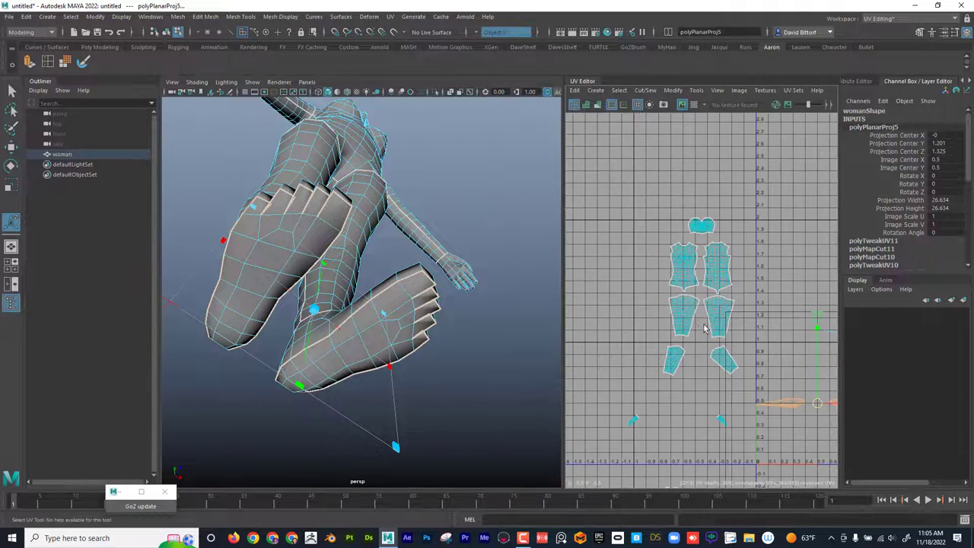
{"action": "middle_click_drag", "start_coordinate": [704, 328], "coordinate": [663, 292], "text": "alt"}
{"action": "left_click_drag", "start_coordinate": [777, 368], "coordinate": [777, 294]}
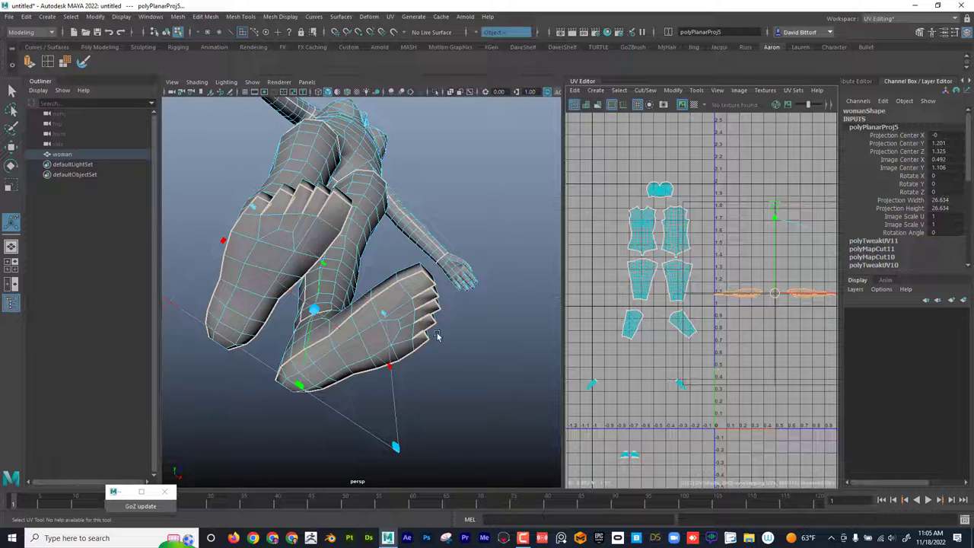
Unfold the UV shells of both foot soles
{"action": "mouse_move", "coordinate": [418, 355]}
{"action": "left_mouse_down", "text": "alt"}
{"action": "mouse_move", "coordinate": [402, 348]}
{"action": "mouse_move", "coordinate": [418, 349]}
{"action": "left_mouse_up", "text": "alt"}
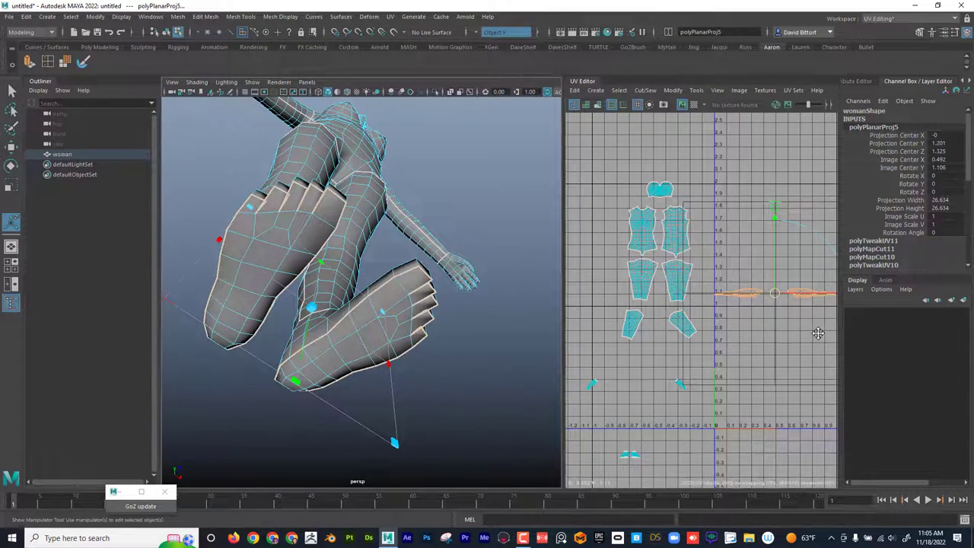
{"action": "middle_click_drag", "start_coordinate": [819, 333], "coordinate": [745, 321], "text": "alt"}
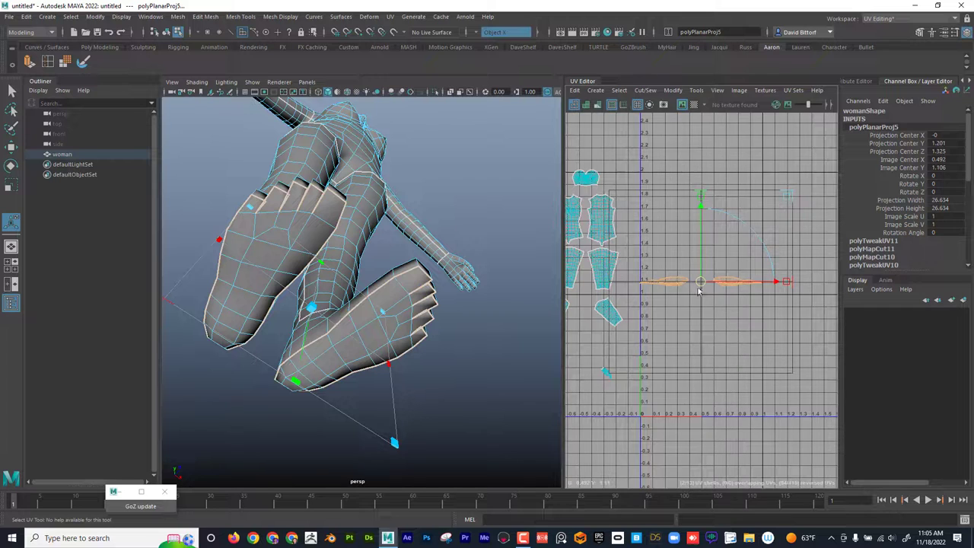
{"action": "left_click", "coordinate": [666, 92]}
{"action": "left_click", "coordinate": [691, 417]}
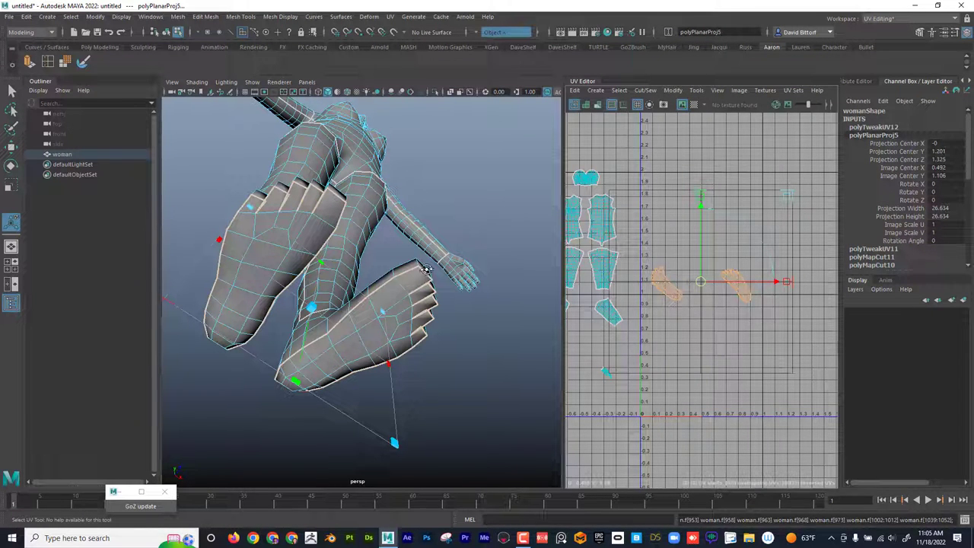
Select the UV shells of the upper parts of both feet and unfold them
{"action": "left_click_drag", "start_coordinate": [426, 270], "coordinate": [280, 303], "text": "alt"}
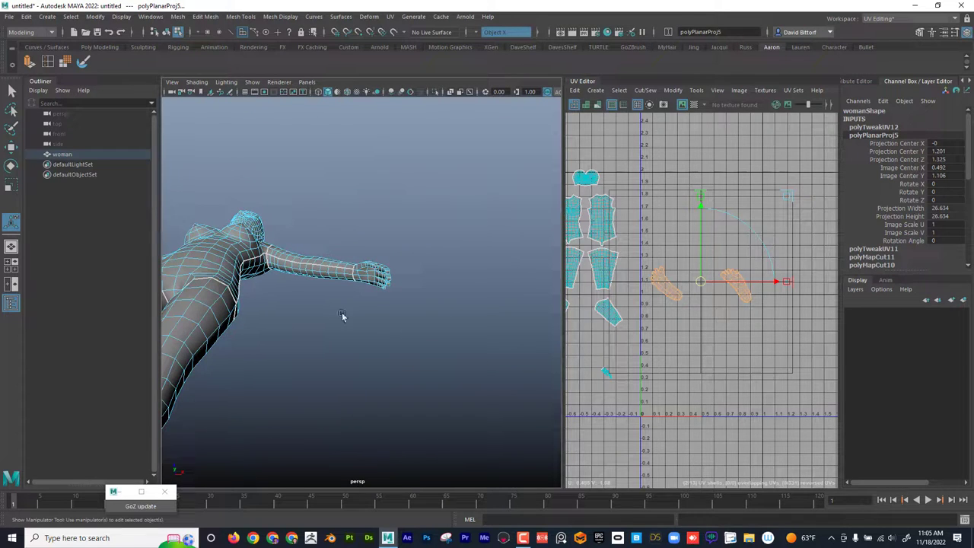
{"action": "left_click_drag", "start_coordinate": [373, 318], "coordinate": [349, 370], "text": "alt"}
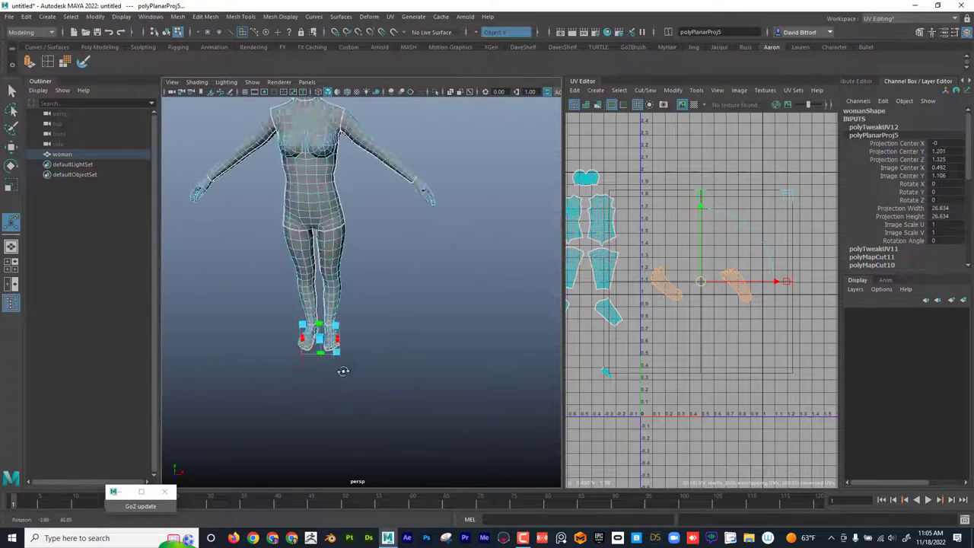
{"action": "right_click_drag", "start_coordinate": [348, 369], "coordinate": [460, 383], "text": "alt"}
{"action": "left_click_drag", "start_coordinate": [396, 374], "coordinate": [353, 372], "text": "alt"}
{"action": "middle_click_drag", "start_coordinate": [353, 372], "coordinate": [406, 339], "text": "alt"}
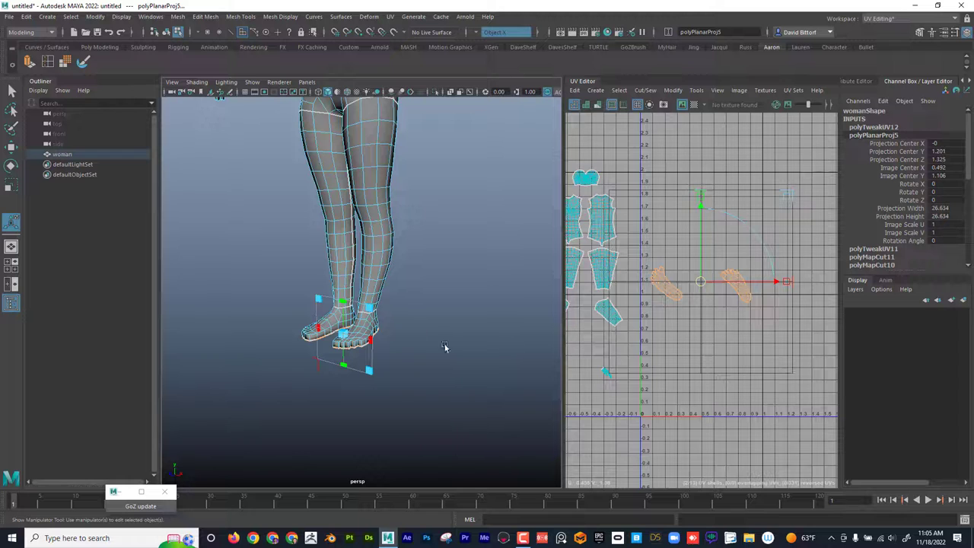
{"action": "right_click_drag", "start_coordinate": [648, 381], "coordinate": [758, 374], "text": "alt"}
{"action": "middle_click_drag", "start_coordinate": [680, 363], "coordinate": [835, 316], "text": "alt"}
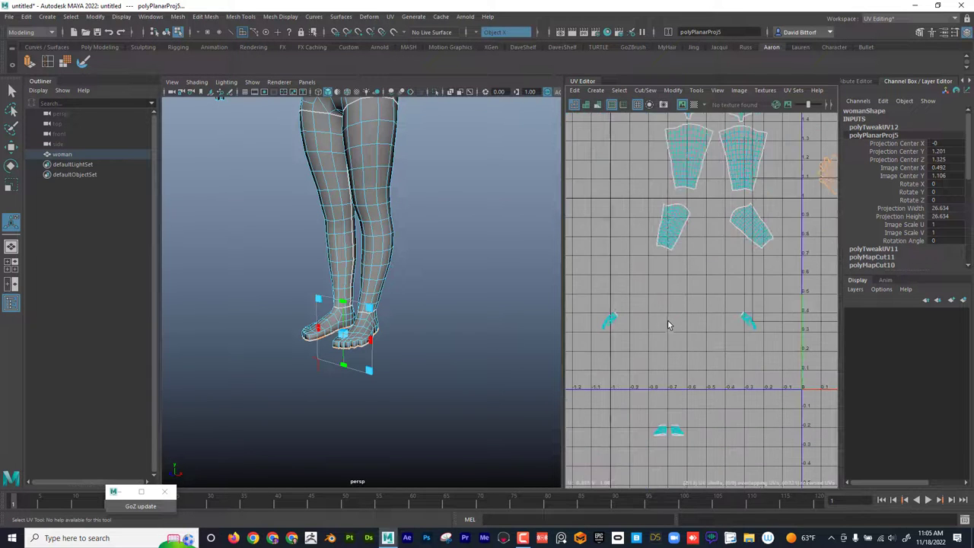
{"action": "right_click", "coordinate": [680, 436]}
{"action": "right_click_drag", "start_coordinate": [680, 433], "coordinate": [651, 388]}
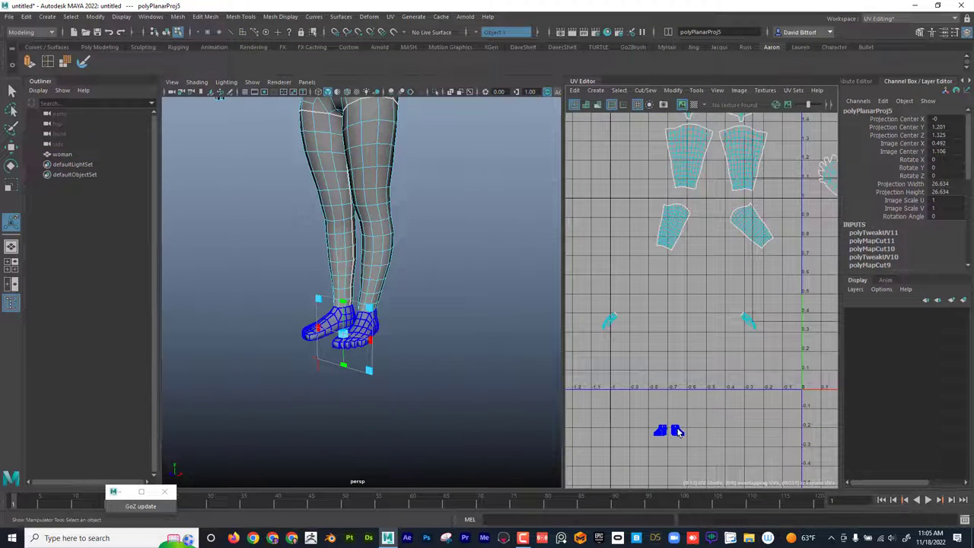
{"action": "left_click", "coordinate": [679, 431]}
{"action": "left_click", "coordinate": [674, 90]}
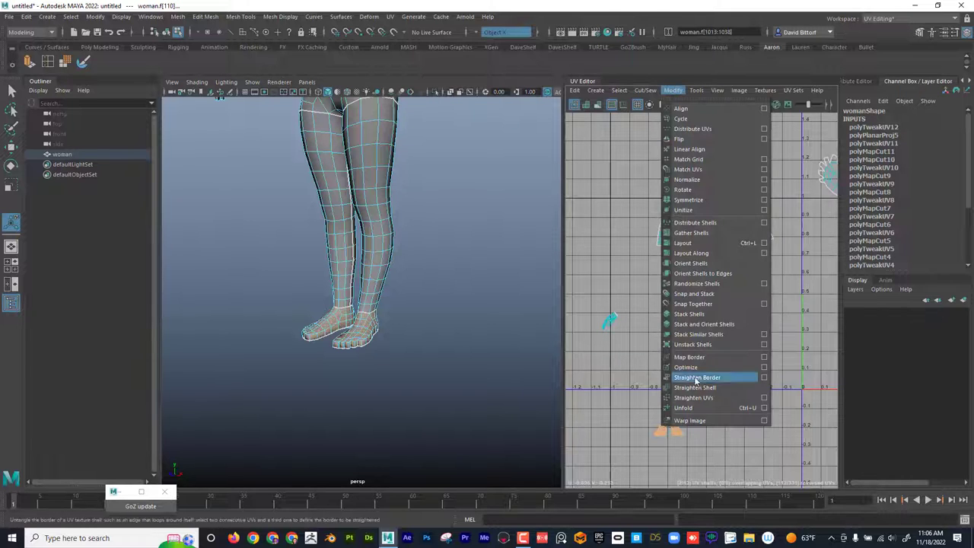
{"action": "left_click", "coordinate": [685, 408]}
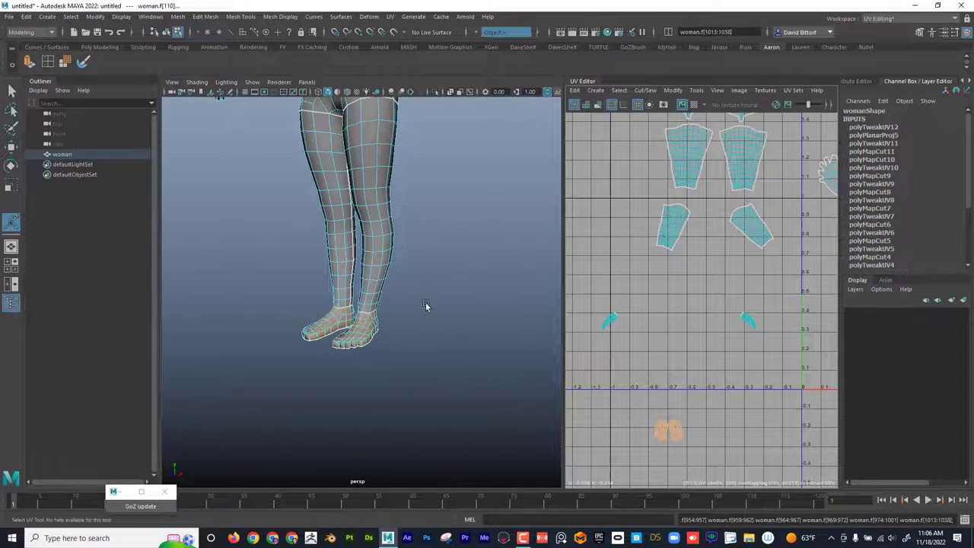
Switch to face selection on the character's hand and select a face in the middle of the palm
{"action": "left_click_drag", "start_coordinate": [426, 305], "coordinate": [452, 233], "text": "alt"}
{"action": "middle_click_drag", "start_coordinate": [451, 233], "coordinate": [368, 359], "text": "alt"}
{"action": "right_click_drag", "start_coordinate": [368, 359], "coordinate": [447, 250], "text": "alt"}
{"action": "left_click_drag", "start_coordinate": [446, 183], "coordinate": [435, 122], "text": "alt"}
{"action": "right_click_drag", "start_coordinate": [359, 298], "coordinate": [712, 327], "text": "alt"}
{"action": "right_click_drag", "start_coordinate": [509, 328], "coordinate": [498, 347], "text": "alt"}
{"action": "right_click_drag", "start_coordinate": [472, 258], "coordinate": [475, 293]}
{"action": "double_click", "coordinate": [491, 305]}
{"action": "middle_click_drag", "start_coordinate": [491, 305], "coordinate": [483, 304], "text": "alt"}
{"action": "left_click", "coordinate": [470, 305]}
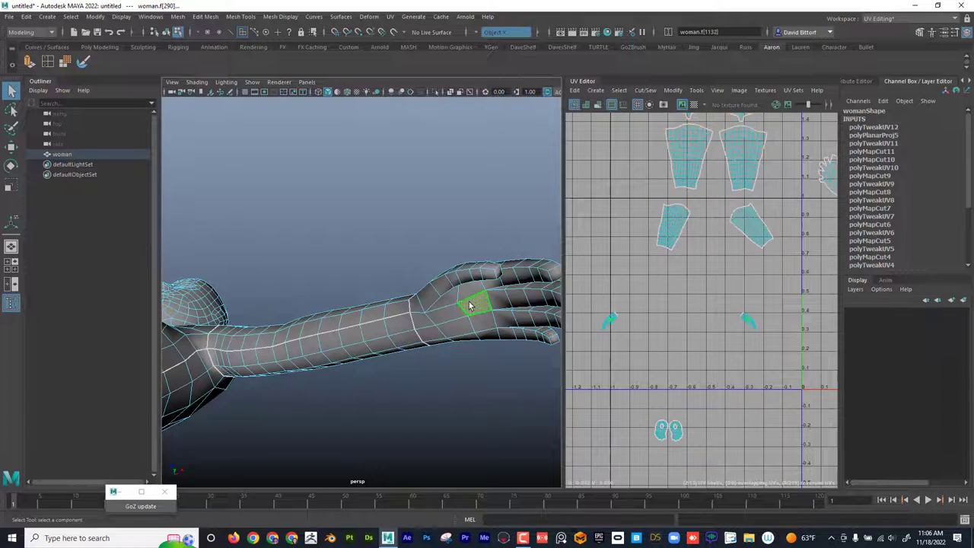
Extend the face selection over the whole palm and the inner side of the thumb and all fingers
{"action": "key", "text": "f"}
{"action": "right_click_drag", "start_coordinate": [453, 309], "coordinate": [346, 319], "text": "alt"}
{"action": "left_click_drag", "start_coordinate": [357, 335], "coordinate": [404, 311], "text": "alt"}
{"action": "right_click_drag", "start_coordinate": [406, 311], "coordinate": [342, 310], "text": "alt"}
{"action": "left_click_drag", "start_coordinate": [340, 310], "coordinate": [408, 297], "text": "alt"}
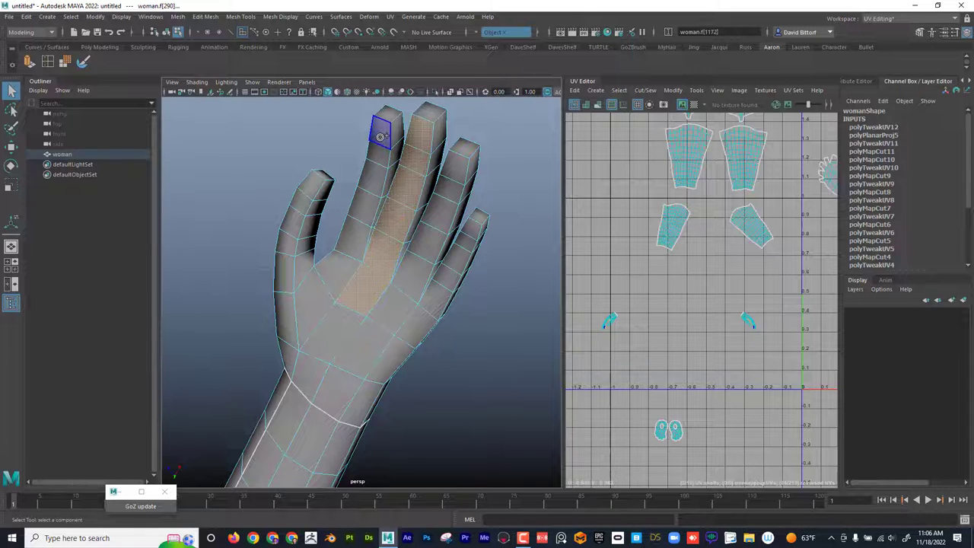
{"action": "left_click_drag", "start_coordinate": [381, 136], "coordinate": [355, 246], "text": "shift"}
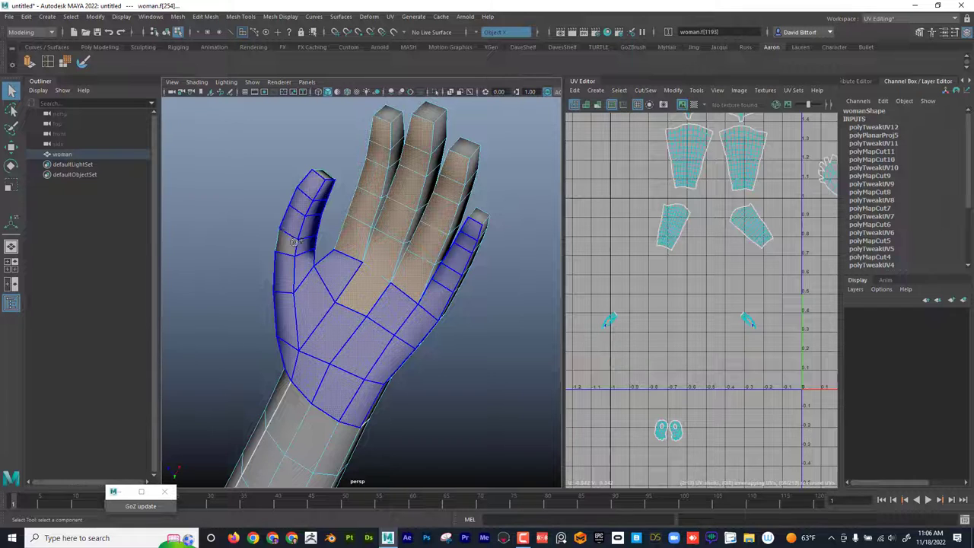
{"action": "double_click", "coordinate": [323, 175], "text": "shift"}
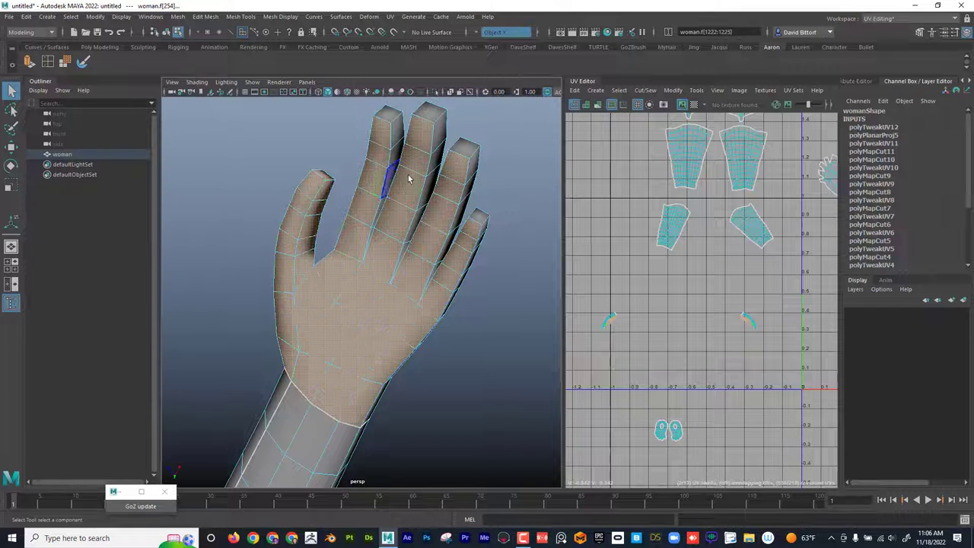
{"action": "left_click_drag", "start_coordinate": [513, 303], "coordinate": [525, 329], "text": "alt"}
{"action": "left_click_drag", "start_coordinate": [533, 312], "coordinate": [492, 314], "text": "alt"}
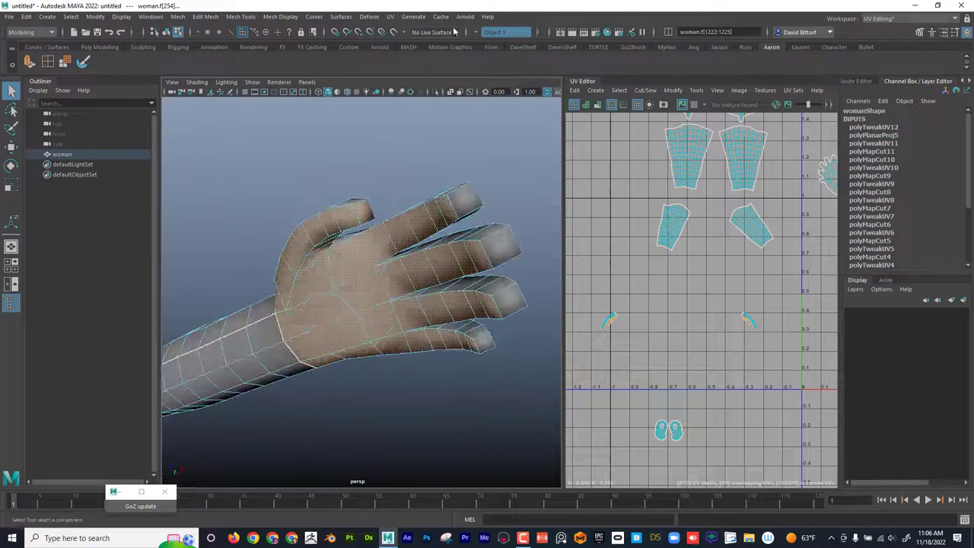
Apply a planar UV projection to the selected palm faces of both hands
{"action": "left_click", "coordinate": [395, 19]}
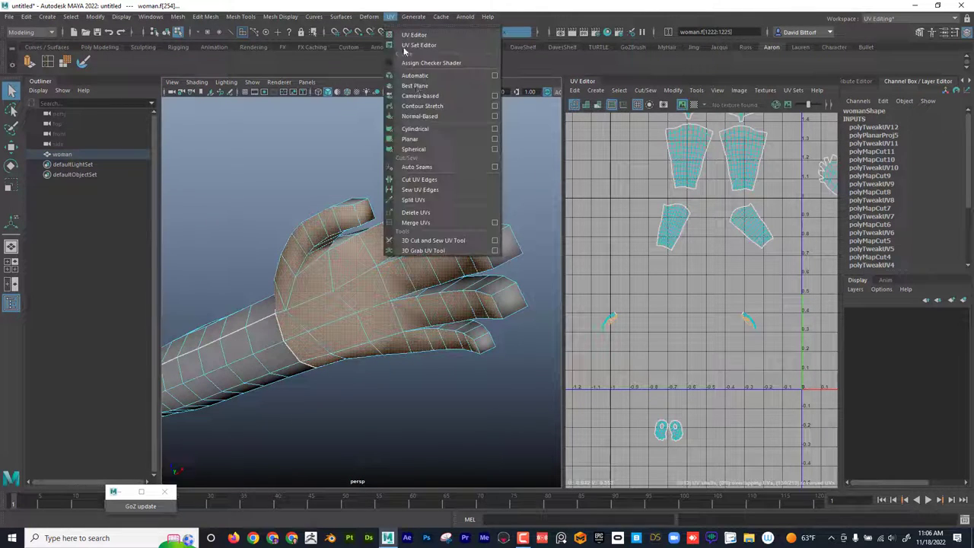
{"action": "left_click", "coordinate": [437, 140]}
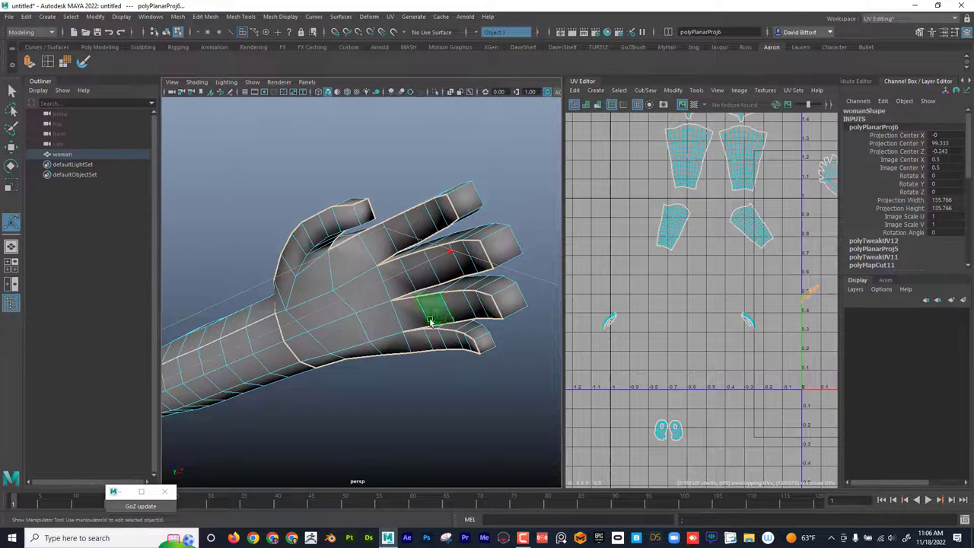
{"action": "scroll", "coordinate": [683, 276], "scroll_direction": "down", "scroll_amount": 4}
{"action": "middle_click_drag", "start_coordinate": [683, 277], "coordinate": [618, 259], "text": "alt"}
{"action": "scroll", "coordinate": [742, 284], "scroll_direction": "up", "scroll_amount": 1}
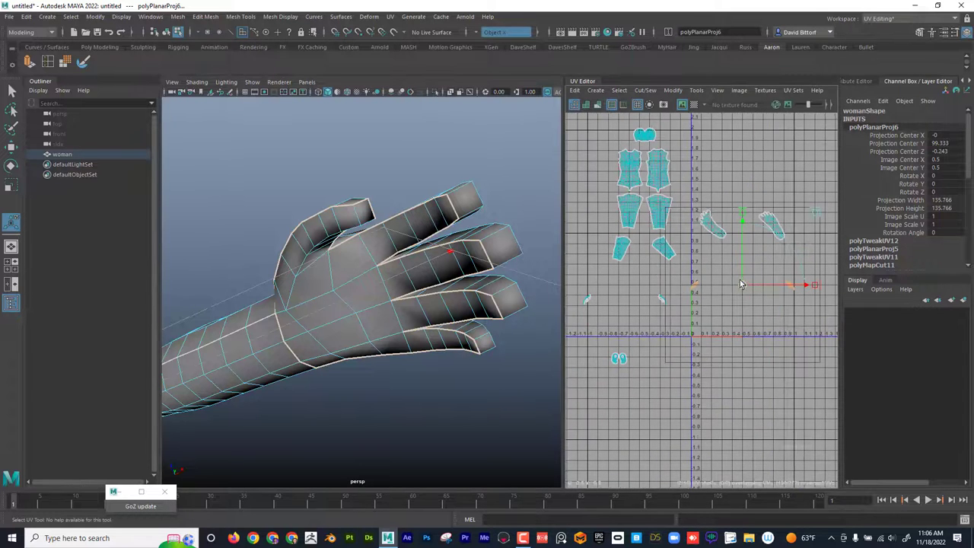
Unfold both palm UV shells and move them beneath the foot sole shells
{"action": "left_click", "coordinate": [673, 90]}
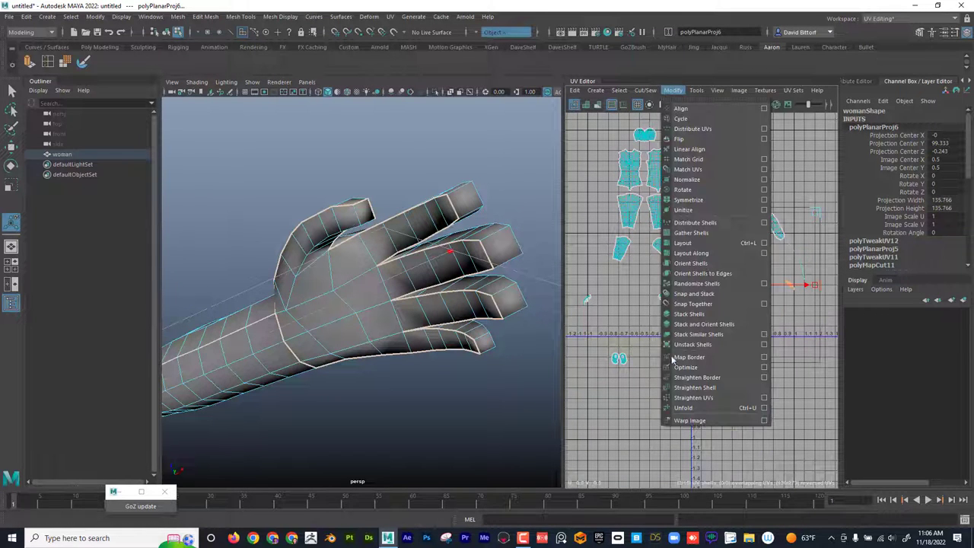
{"action": "left_click", "coordinate": [683, 408]}
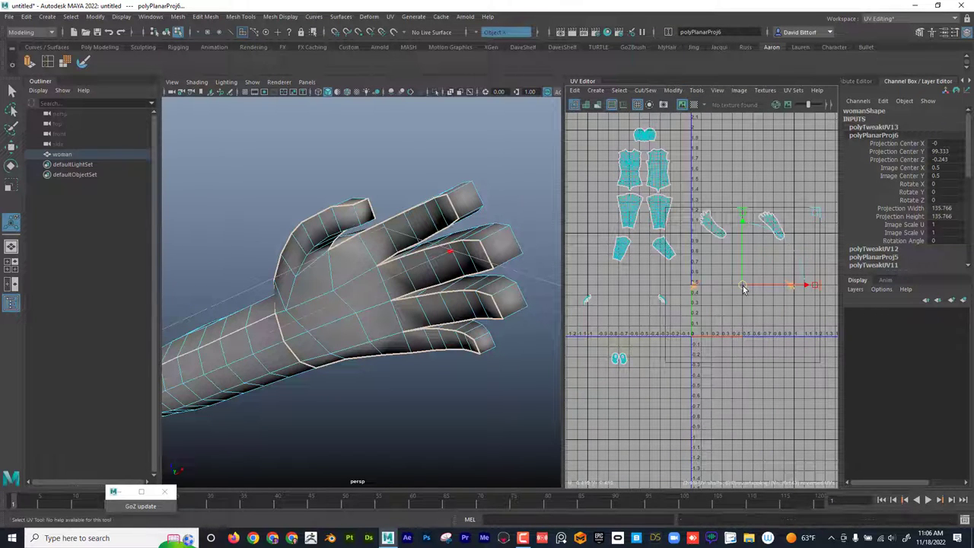
{"action": "left_click_drag", "start_coordinate": [743, 286], "coordinate": [758, 267]}
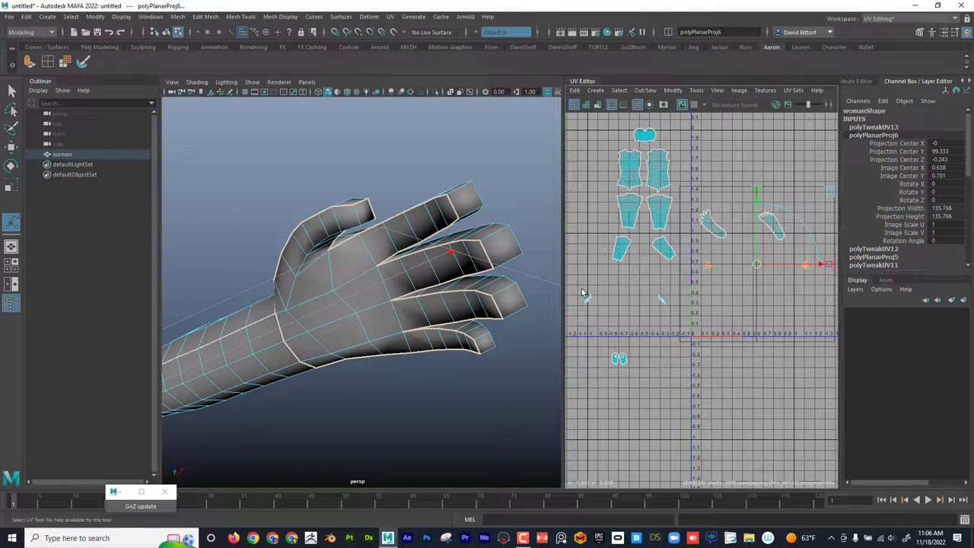
Select the UV shells of the backs of both hands and unfold them
{"action": "left_click_drag", "start_coordinate": [670, 322], "coordinate": [672, 324]}
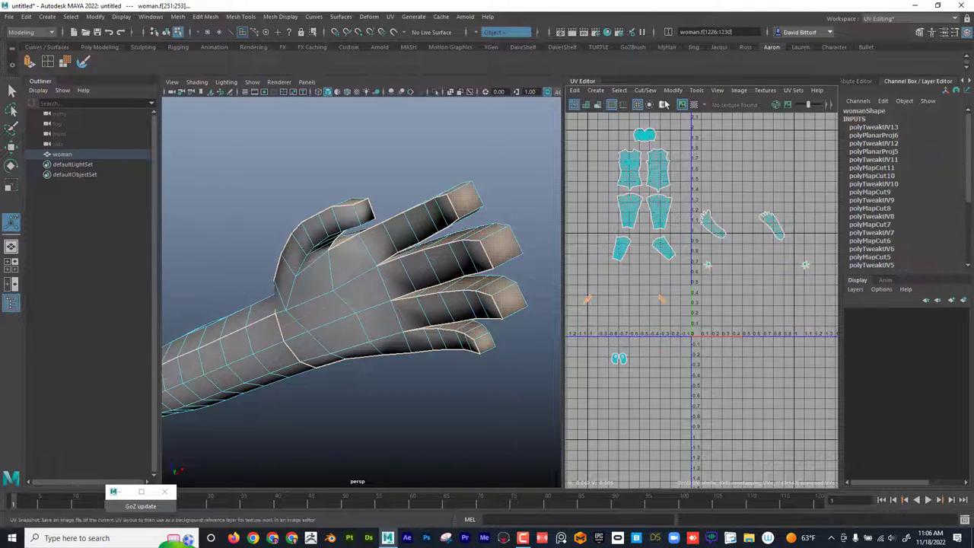
{"action": "left_click", "coordinate": [673, 91]}
{"action": "left_click", "coordinate": [694, 408]}
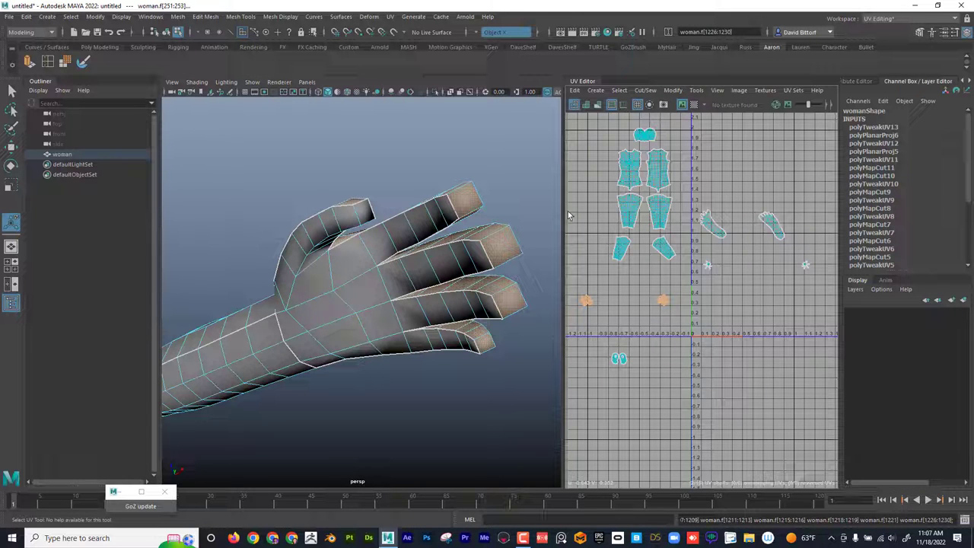
Widen the UV Editor and turn symmetry off for selecting individual UV shells
{"action": "left_click_drag", "start_coordinate": [566, 209], "coordinate": [432, 211]}
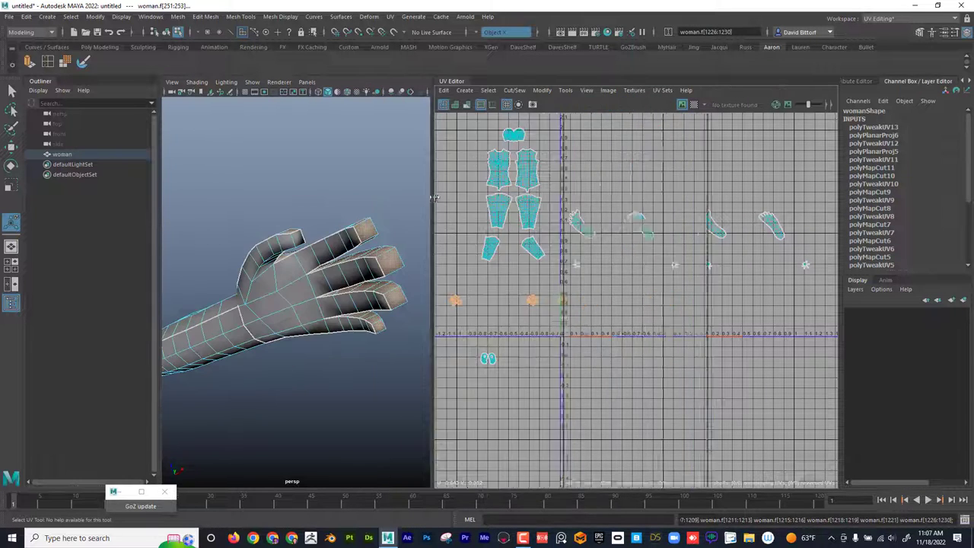
{"action": "scroll", "coordinate": [674, 336], "scroll_direction": "down", "scroll_amount": 3}
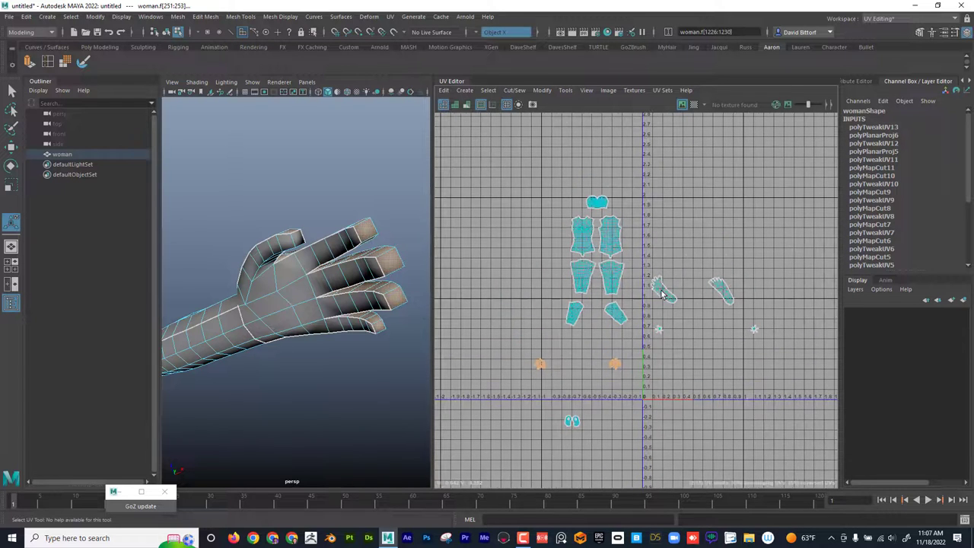
{"action": "right_click", "coordinate": [663, 289]}
{"action": "left_click", "coordinate": [620, 273]}
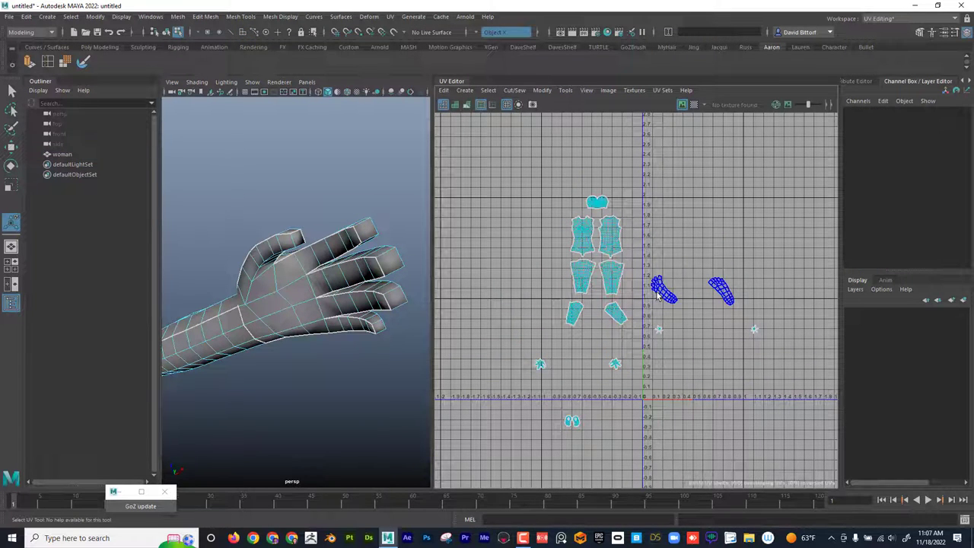
{"action": "left_click", "coordinate": [659, 297]}
{"action": "left_click", "coordinate": [494, 32]}
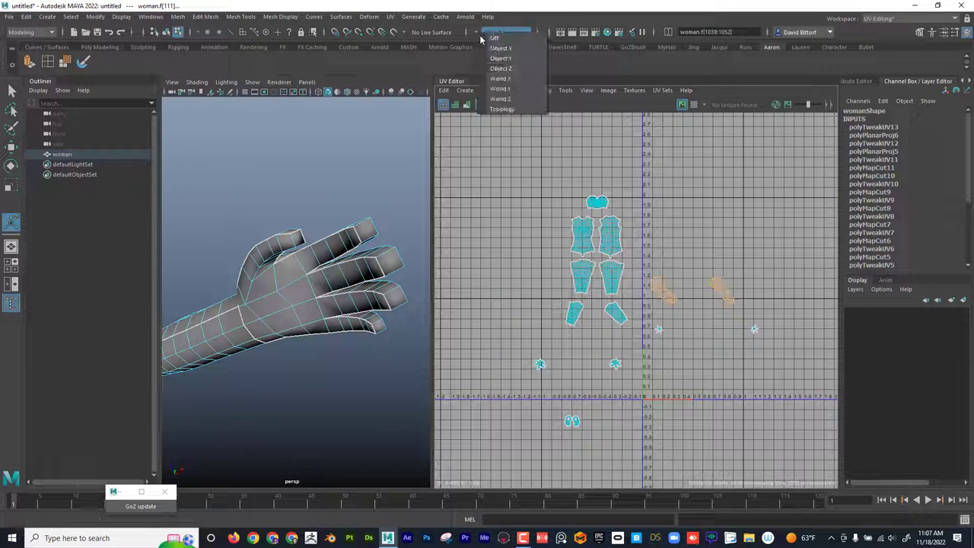
{"action": "left_click", "coordinate": [496, 41]}
Move the two foot sole shells one at a time to the outer sides of the body layout, below the leg shells
{"action": "left_click", "coordinate": [653, 296]}
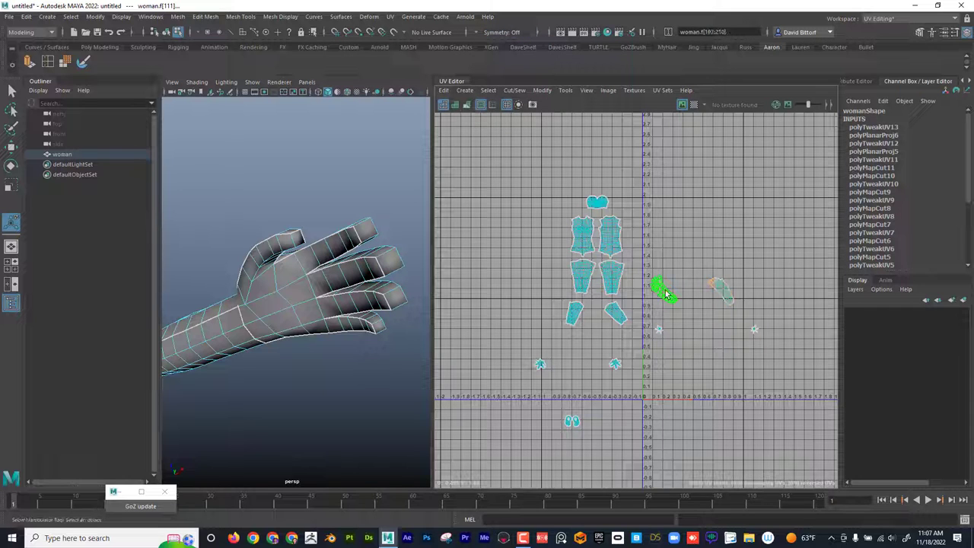
{"action": "key", "text": "w"}
{"action": "left_click_drag", "start_coordinate": [667, 299], "coordinate": [553, 318]}
{"action": "left_click", "coordinate": [721, 291]}
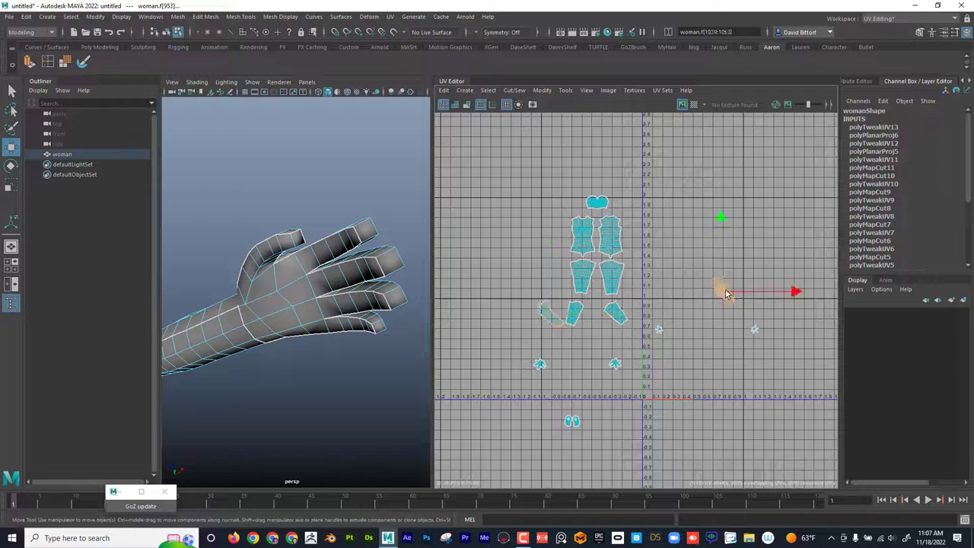
{"action": "left_click_drag", "start_coordinate": [722, 291], "coordinate": [638, 236]}
Move the two arm shells up so one sits on each side of the torso shells
{"action": "left_click", "coordinate": [621, 314]}
{"action": "left_click", "coordinate": [578, 319]}
{"action": "left_click_drag", "start_coordinate": [579, 318], "coordinate": [562, 239]}
Move the shells of the backs of both hands directly beneath their arm shells
{"action": "left_click", "coordinate": [540, 365]}
{"action": "left_click_drag", "start_coordinate": [540, 364], "coordinate": [557, 264]}
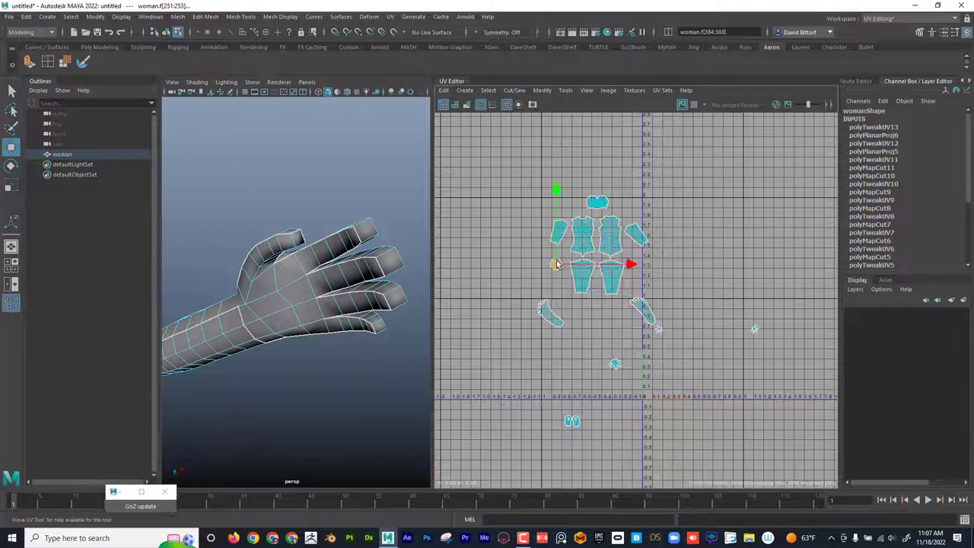
{"action": "left_click", "coordinate": [617, 364]}
{"action": "left_click_drag", "start_coordinate": [617, 364], "coordinate": [648, 260]}
Place each palm shell beneath the matching hand-back shell, beside the leg shells
{"action": "left_click", "coordinate": [660, 330]}
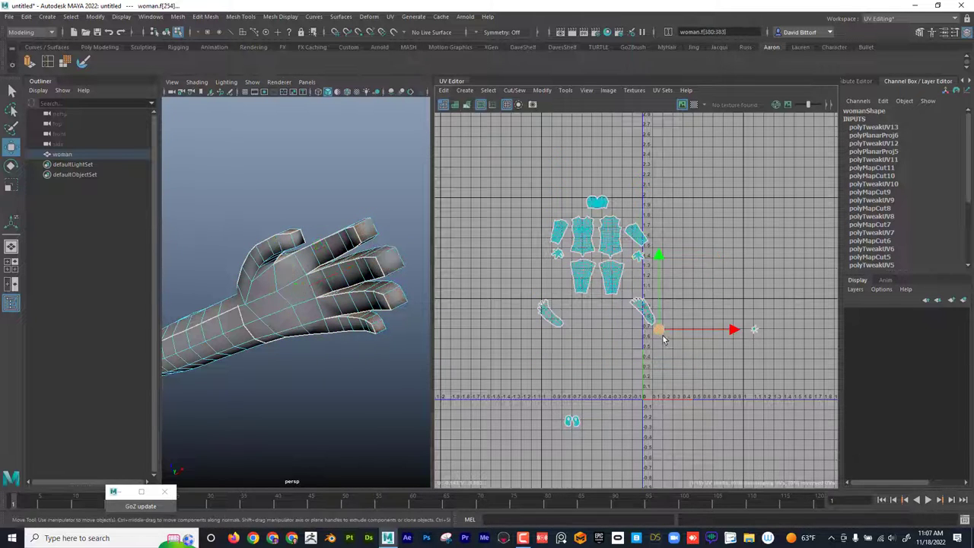
{"action": "left_click_drag", "start_coordinate": [660, 330], "coordinate": [588, 293]}
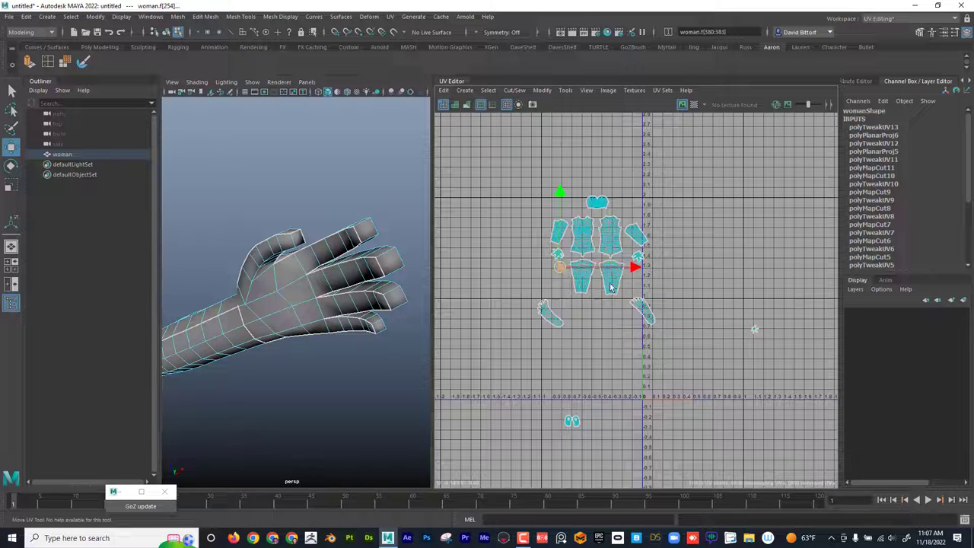
{"action": "left_click", "coordinate": [754, 330]}
{"action": "left_click_drag", "start_coordinate": [755, 330], "coordinate": [642, 275]}
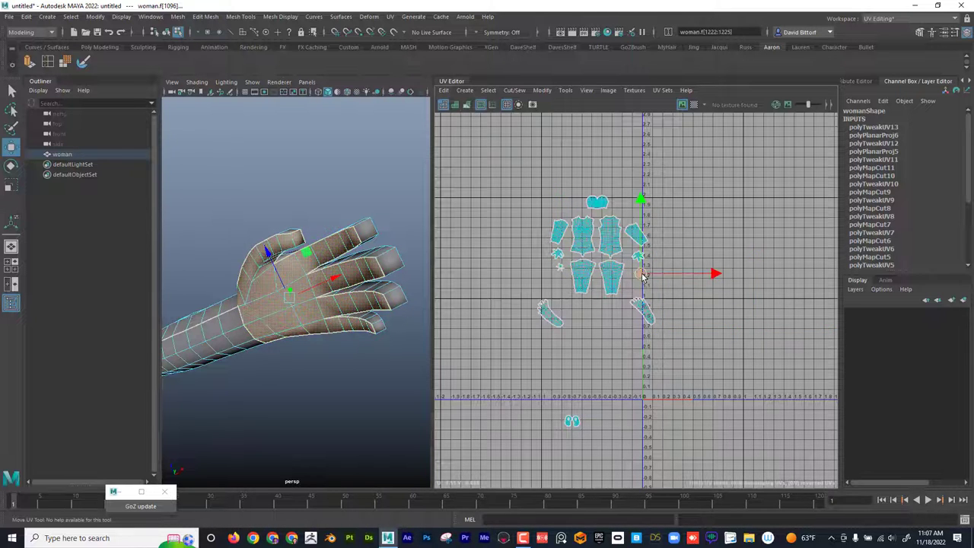
Move the foot sole shells in beside the lower ends of the legs and rotate them more upright to fit
{"action": "left_click", "coordinate": [647, 306]}
{"action": "left_click_drag", "start_coordinate": [643, 310], "coordinate": [626, 291]}
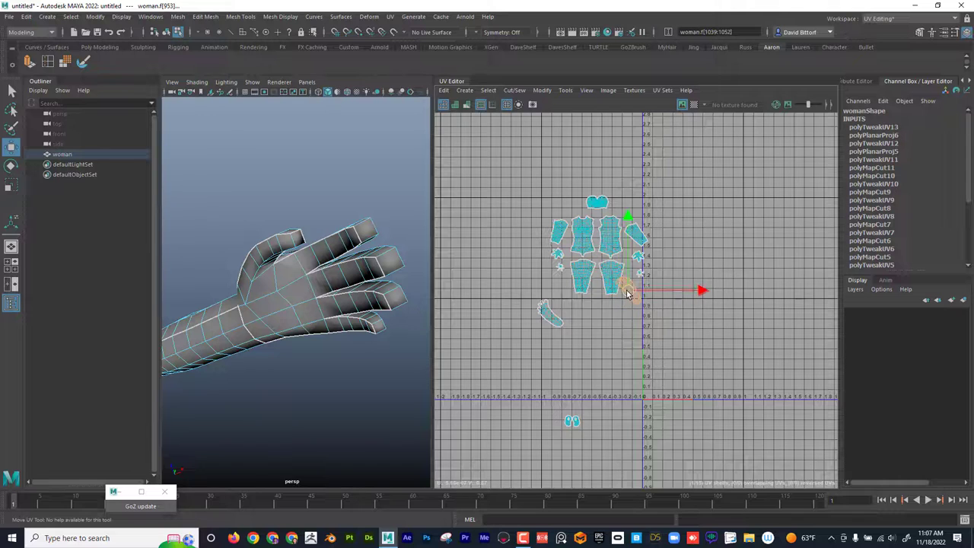
{"action": "key", "text": "e"}
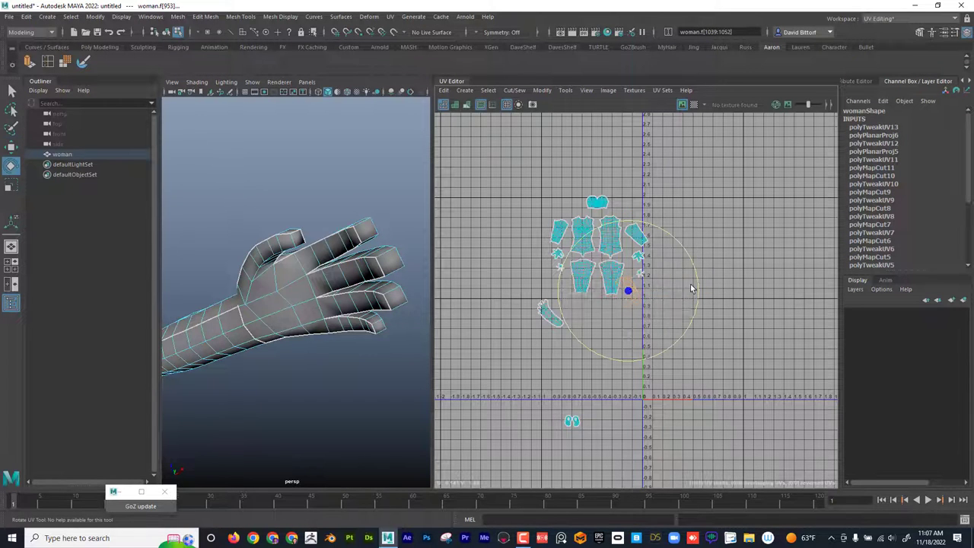
{"action": "left_click", "coordinate": [553, 320]}
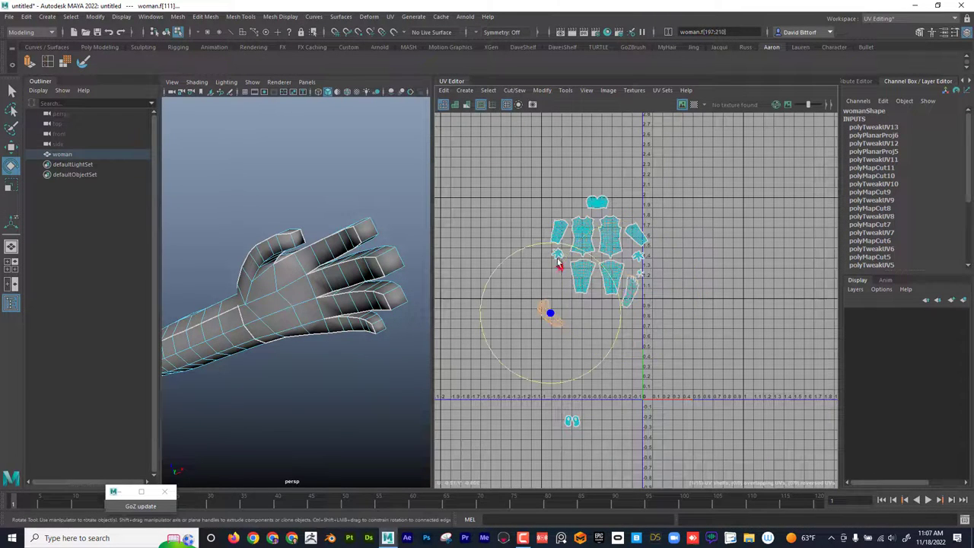
{"action": "key", "text": "w"}
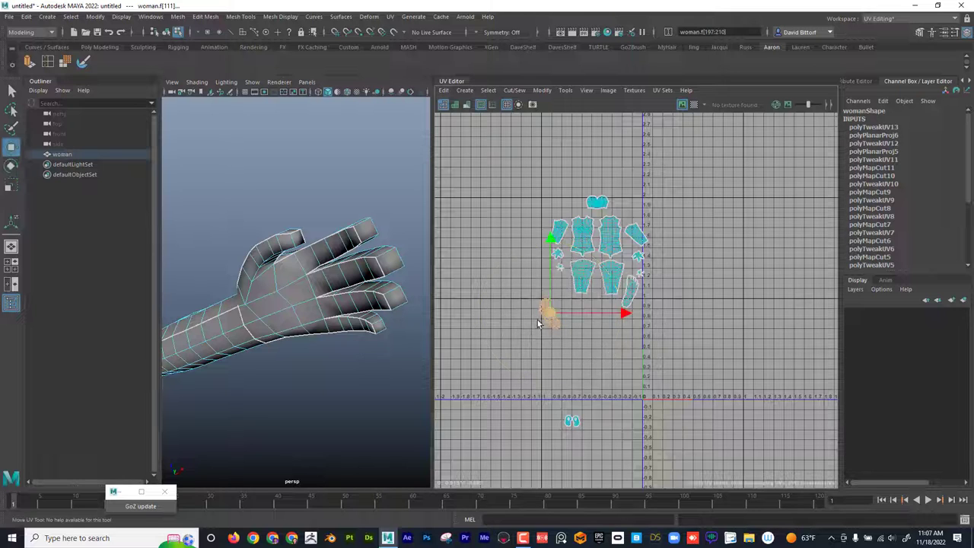
{"action": "left_click_drag", "start_coordinate": [555, 306], "coordinate": [562, 293]}
Move the upper foot shells beneath the leg shells and scale up the head shell above the torso
{"action": "left_click", "coordinate": [572, 421]}
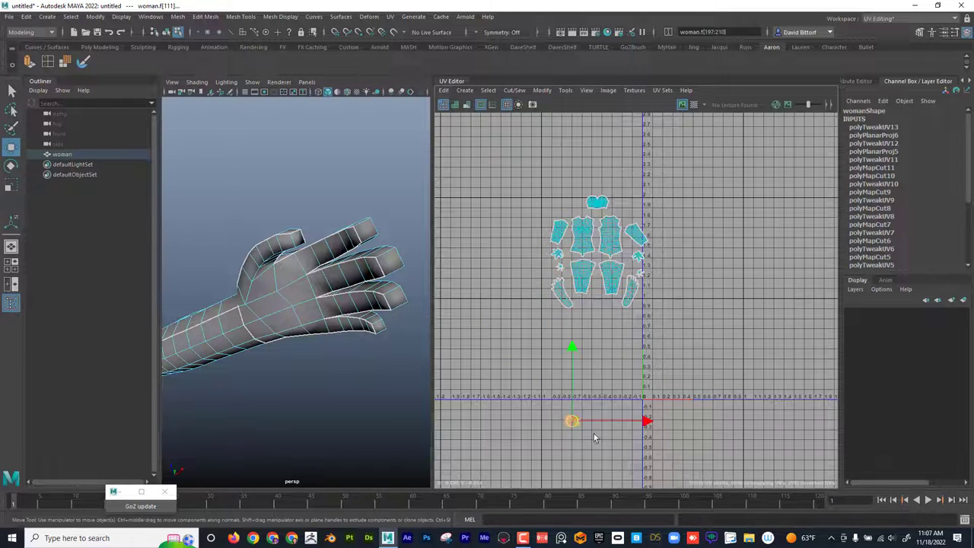
{"action": "left_click_drag", "start_coordinate": [577, 423], "coordinate": [603, 305]}
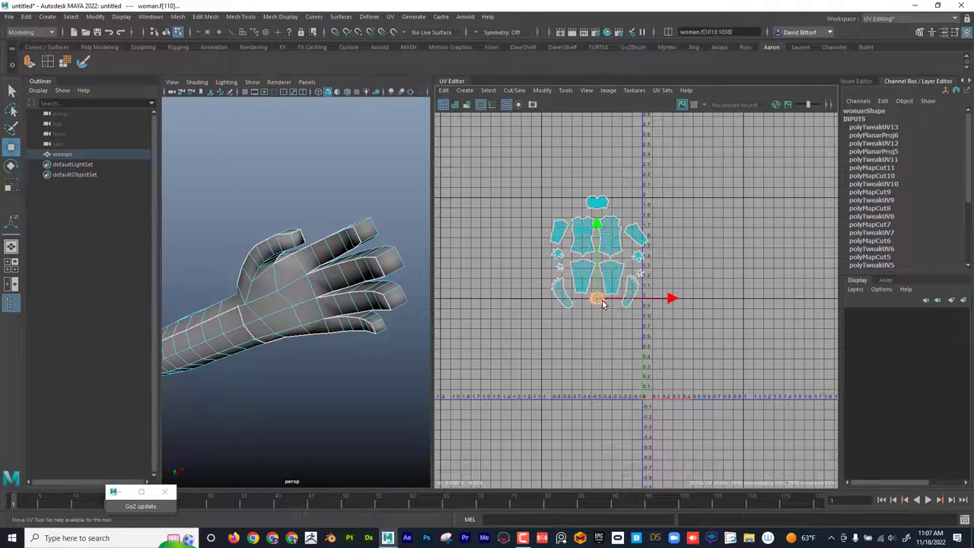
{"action": "left_click", "coordinate": [596, 207]}
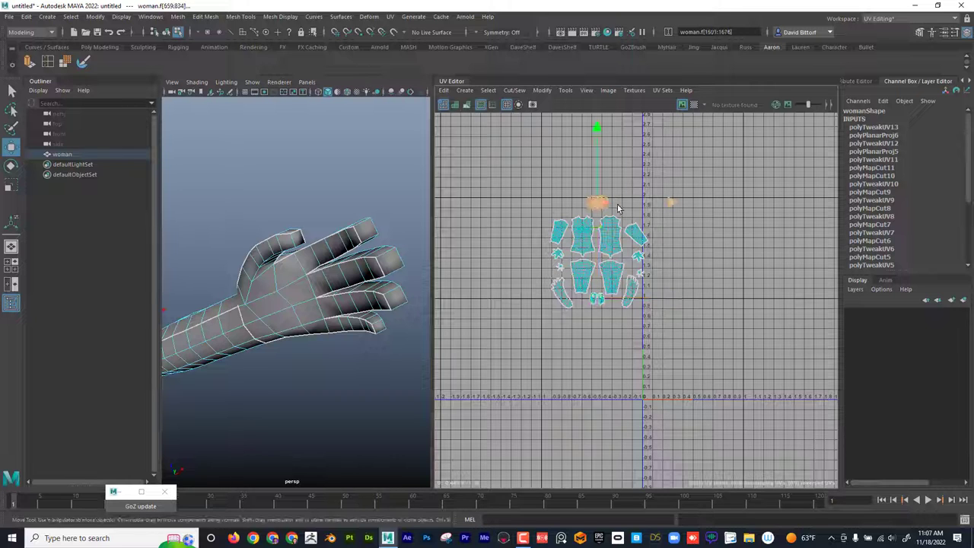
{"action": "key", "text": "r"}
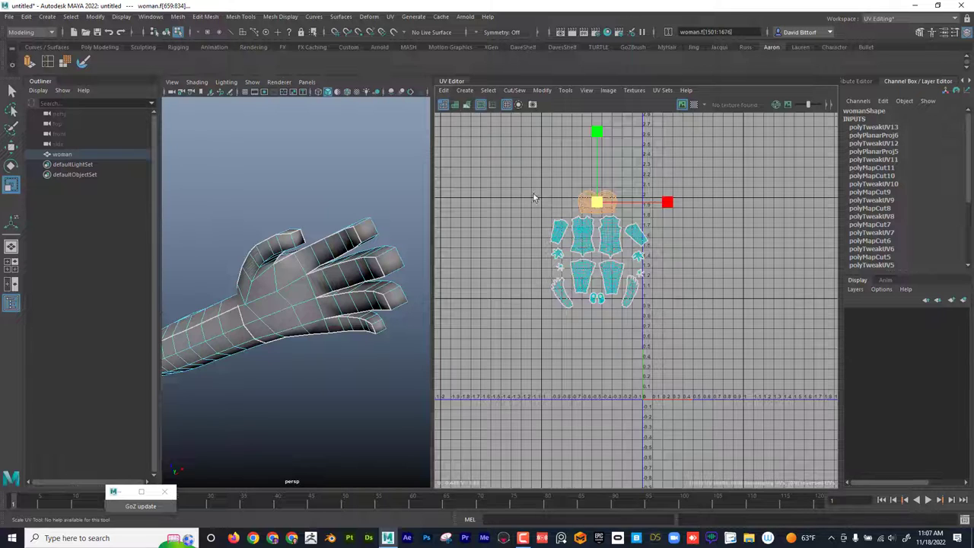
Display the checker map and examine it for stretching over the hands, body, legs and feet
{"action": "left_click", "coordinate": [693, 104]}
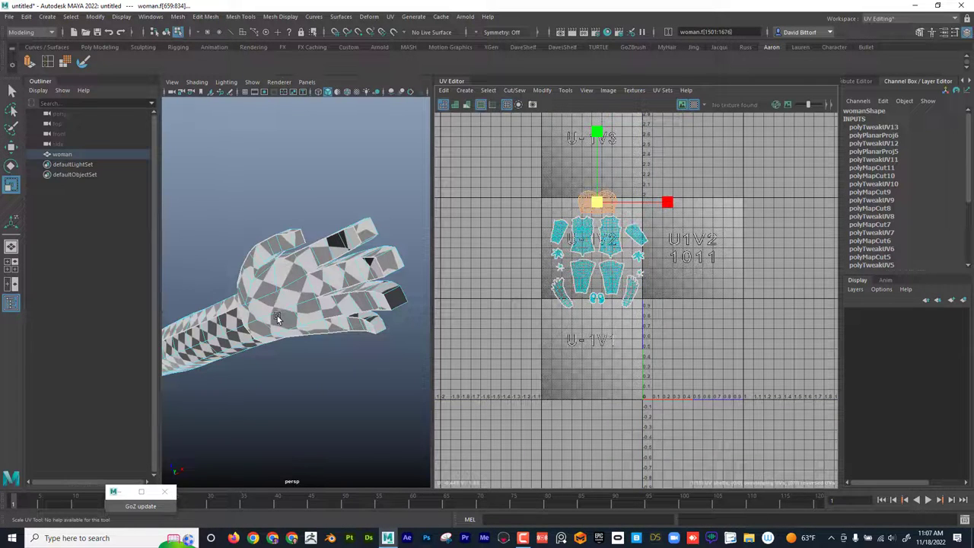
{"action": "right_click_drag", "start_coordinate": [277, 318], "coordinate": [227, 320], "text": "alt"}
{"action": "left_click_drag", "start_coordinate": [228, 323], "coordinate": [241, 405], "text": "alt"}
{"action": "middle_click_drag", "start_coordinate": [285, 336], "coordinate": [376, 351], "text": "alt"}
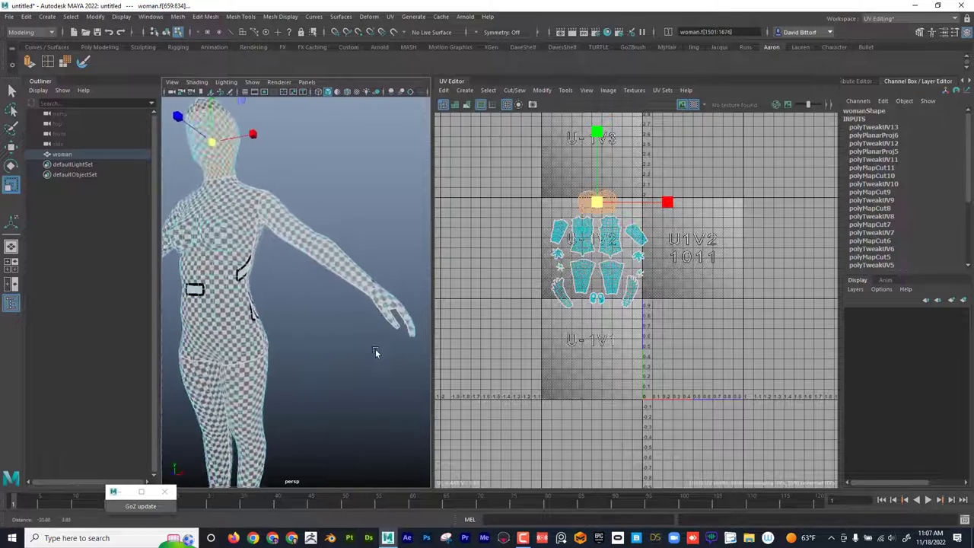
{"action": "right_click_drag", "start_coordinate": [376, 352], "coordinate": [309, 347], "text": "alt"}
{"action": "left_click_drag", "start_coordinate": [290, 337], "coordinate": [306, 340], "text": "alt"}
{"action": "middle_click_drag", "start_coordinate": [307, 340], "coordinate": [371, 321], "text": "alt"}
{"action": "left_click_drag", "start_coordinate": [371, 322], "coordinate": [331, 368], "text": "alt"}
{"action": "middle_click_drag", "start_coordinate": [331, 369], "coordinate": [353, 268], "text": "alt"}
{"action": "right_click_drag", "start_coordinate": [309, 366], "coordinate": [393, 392], "text": "alt"}
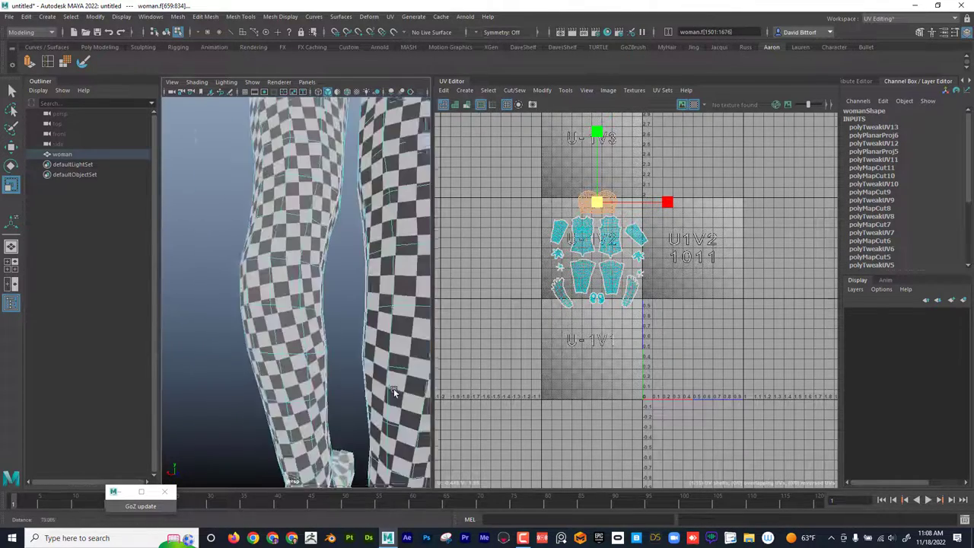
{"action": "middle_click_drag", "start_coordinate": [393, 392], "coordinate": [333, 298], "text": "alt"}
{"action": "left_click_drag", "start_coordinate": [332, 298], "coordinate": [312, 304], "text": "alt"}
{"action": "right_click_drag", "start_coordinate": [293, 319], "coordinate": [328, 339], "text": "alt"}
{"action": "left_click_drag", "start_coordinate": [328, 340], "coordinate": [471, 340], "text": "alt"}
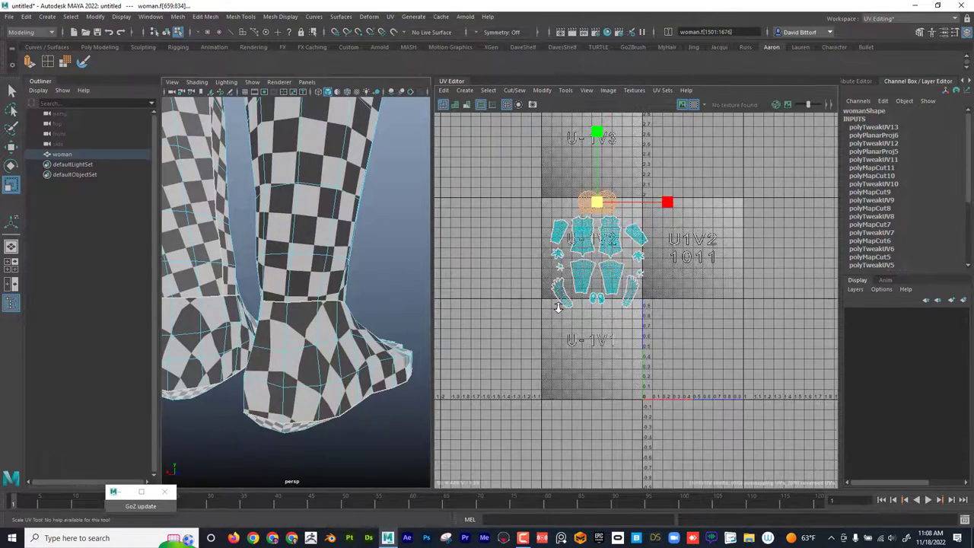
Hide the checker map and, with Object X symmetry, cut both upper foot shells along the heel from the ankle opening to the outer border
{"action": "scroll", "coordinate": [555, 309], "scroll_direction": "up", "scroll_amount": 4}
{"action": "scroll", "coordinate": [632, 304], "scroll_direction": "up", "scroll_amount": 8}
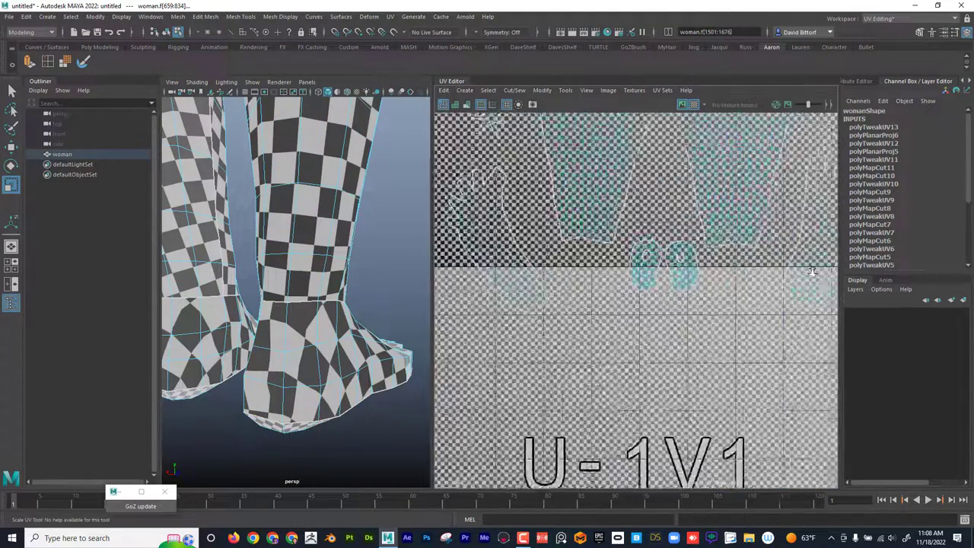
{"action": "middle_click_drag", "start_coordinate": [622, 271], "coordinate": [522, 300], "text": "alt"}
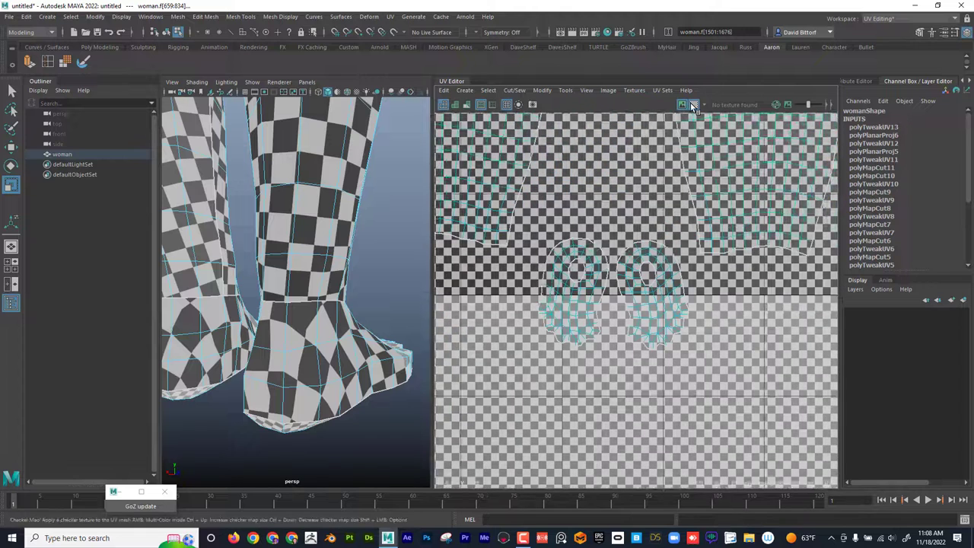
{"action": "left_click", "coordinate": [693, 105]}
{"action": "right_click_drag", "start_coordinate": [582, 257], "coordinate": [584, 235]}
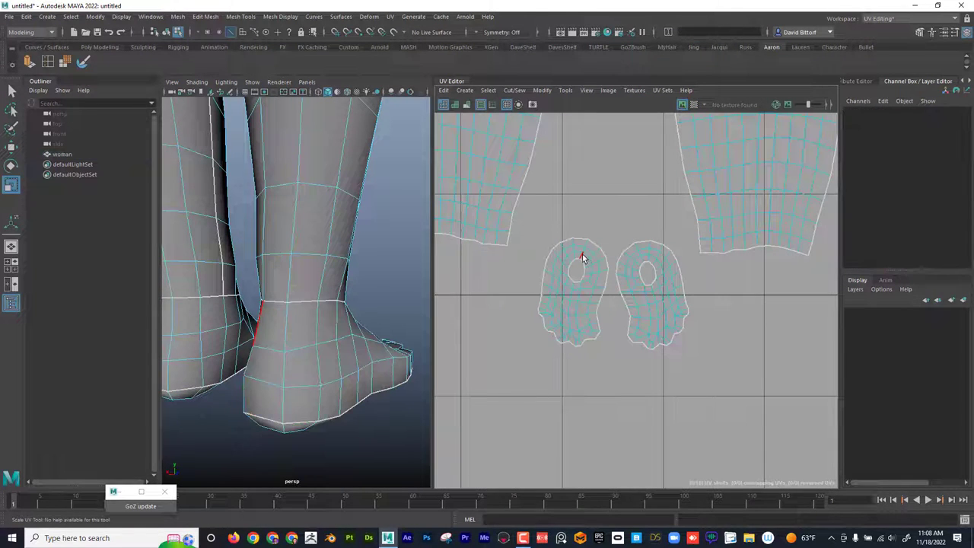
{"action": "left_click", "coordinate": [583, 259]}
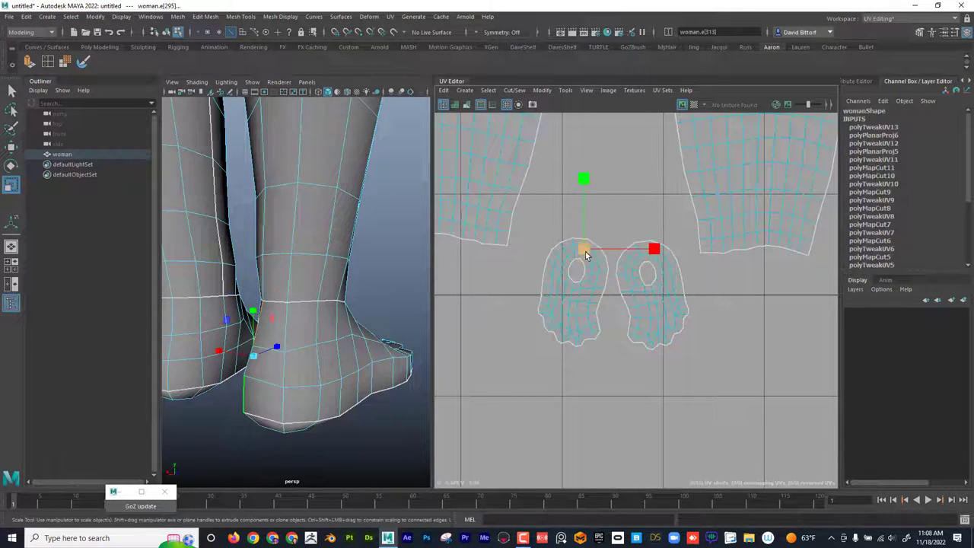
{"action": "left_click", "coordinate": [11, 90]}
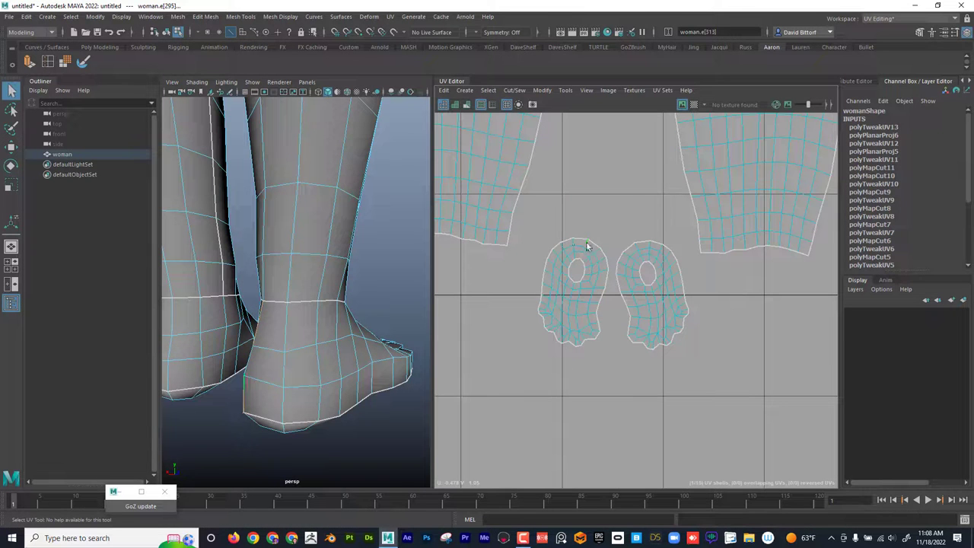
{"action": "left_click_drag", "start_coordinate": [233, 383], "coordinate": [301, 357], "text": "alt"}
{"action": "left_click", "coordinate": [481, 36]}
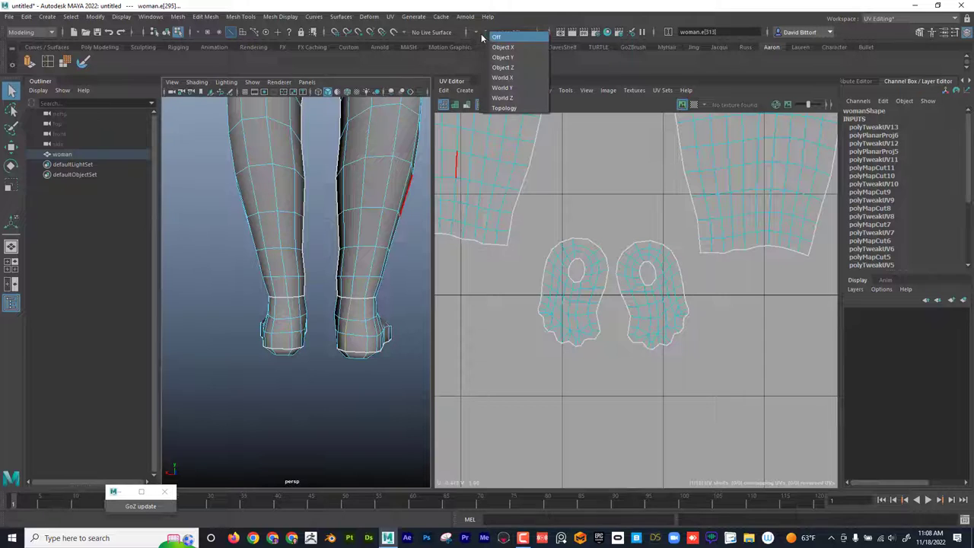
{"action": "left_click", "coordinate": [502, 47]}
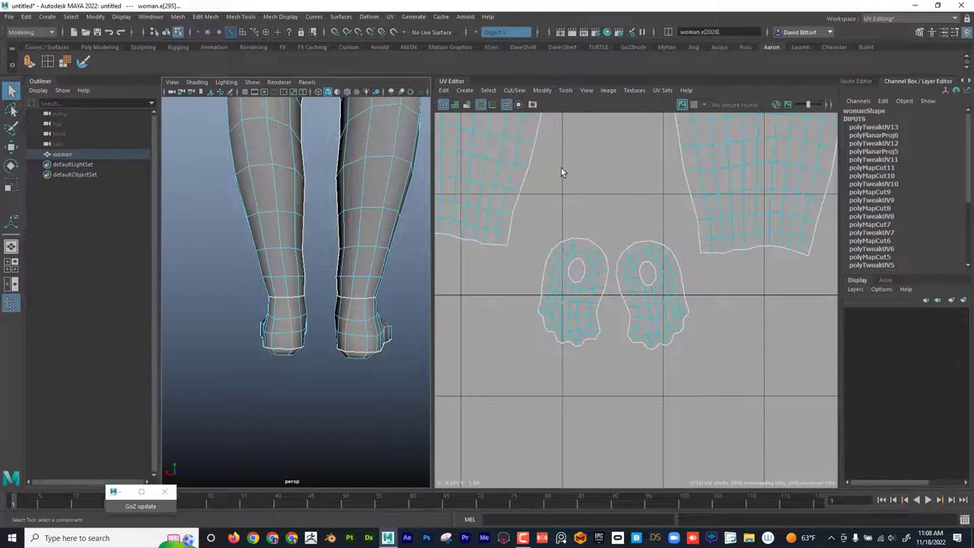
{"action": "left_click", "coordinate": [514, 91]}
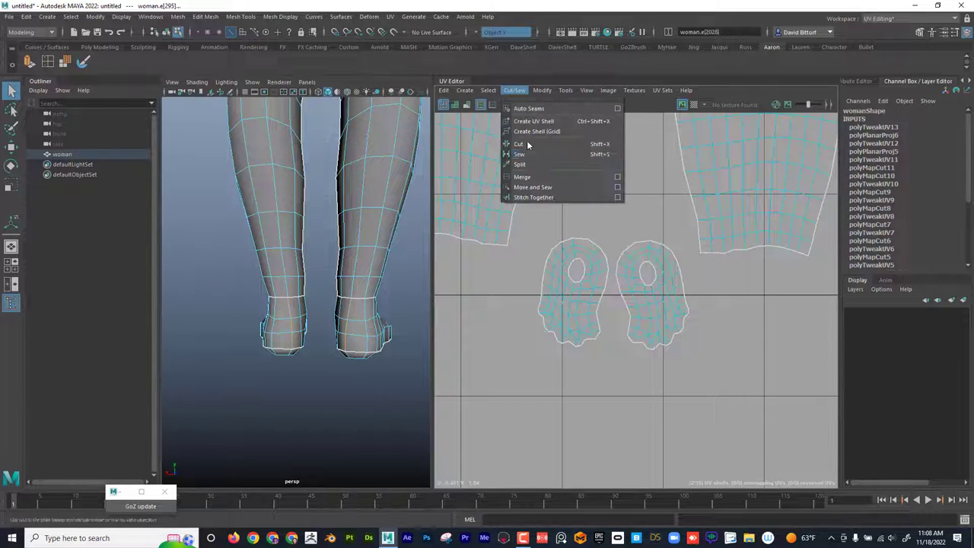
{"action": "left_click", "coordinate": [534, 147]}
Switch back to shell selection and display the checker map on the lower legs and feet
{"action": "right_click_drag", "start_coordinate": [638, 250], "coordinate": [601, 234]}
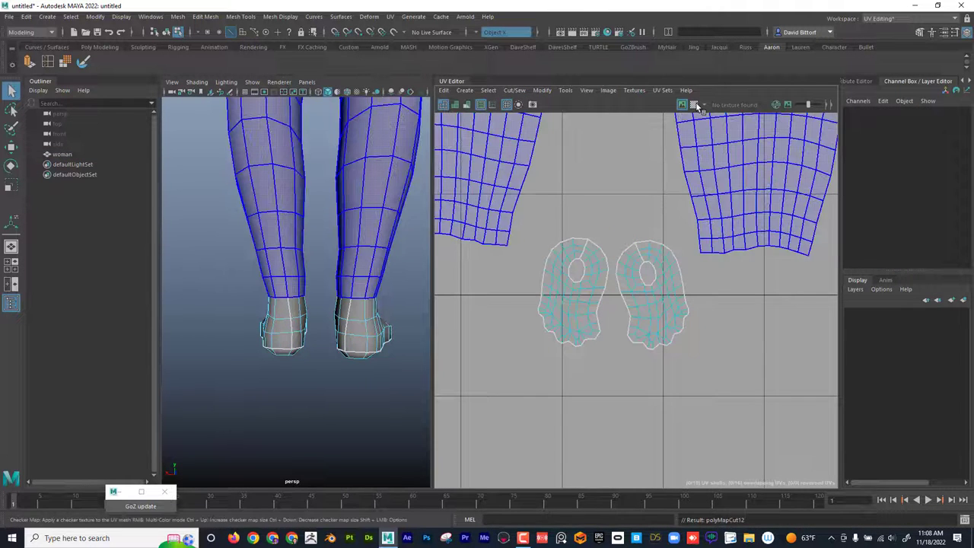
{"action": "left_click", "coordinate": [695, 104]}
{"action": "left_click_drag", "start_coordinate": [348, 360], "coordinate": [342, 361], "text": "alt"}
{"action": "scroll", "coordinate": [342, 362], "scroll_direction": "up", "scroll_amount": 4}
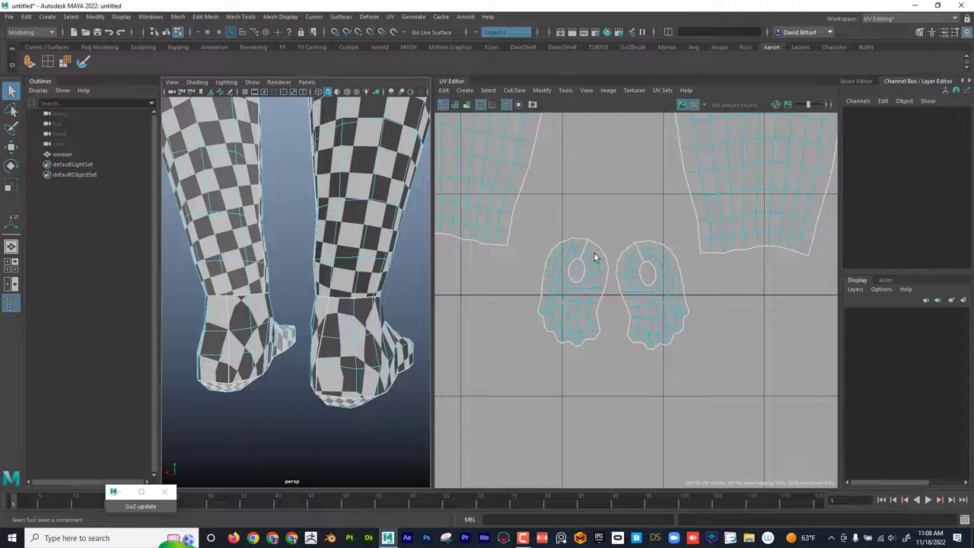
Select both upper foot shells, hide the texture image in the UV layout, and unfold the shells
{"action": "left_click", "coordinate": [595, 283]}
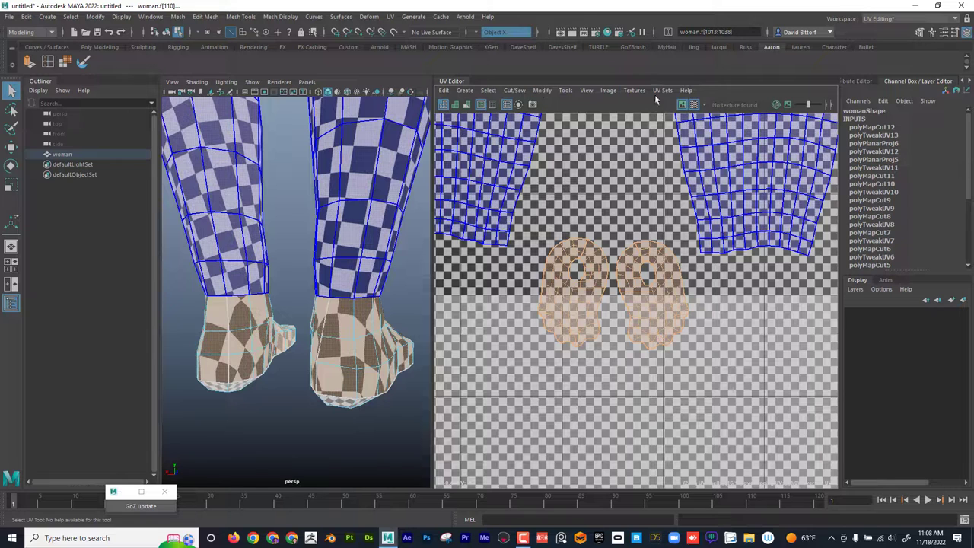
{"action": "left_click", "coordinate": [682, 105]}
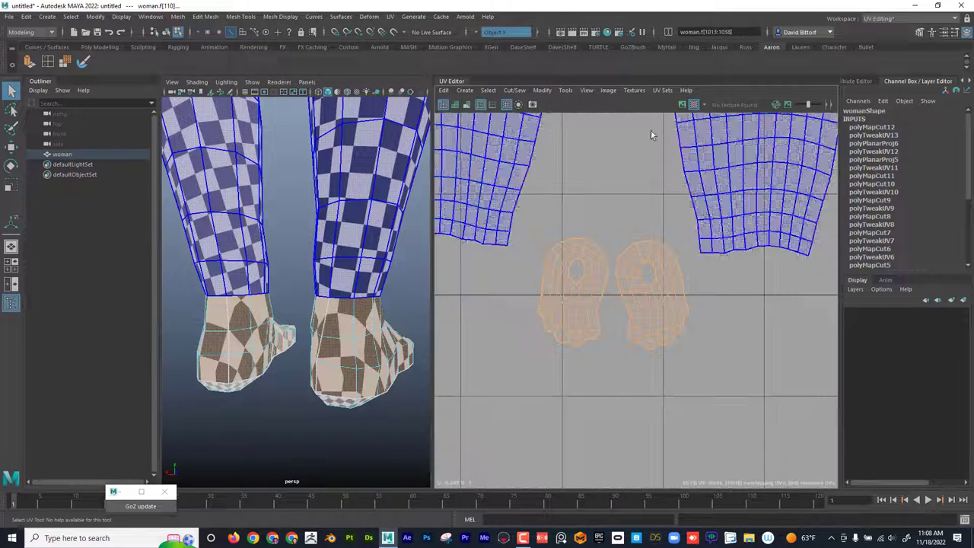
{"action": "left_click", "coordinate": [542, 90]}
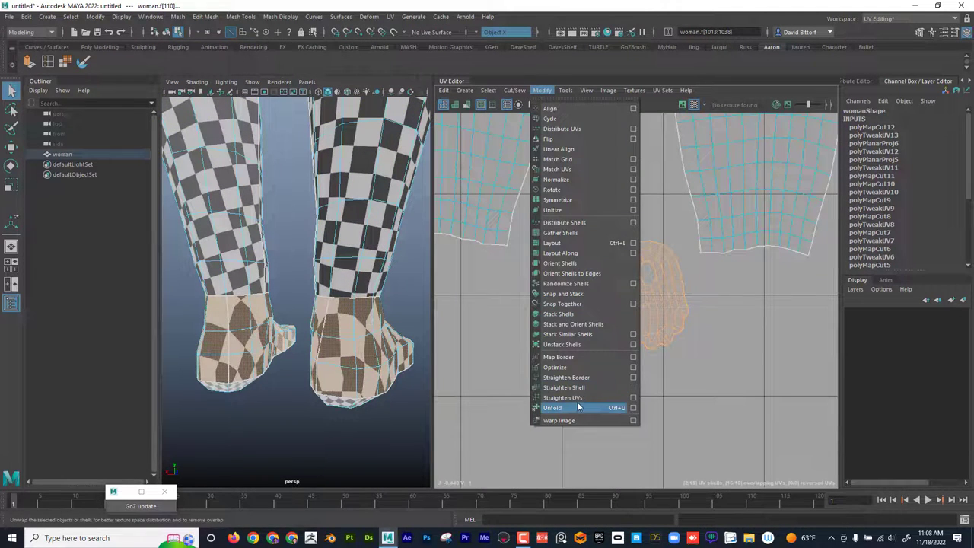
{"action": "left_click", "coordinate": [565, 407]}
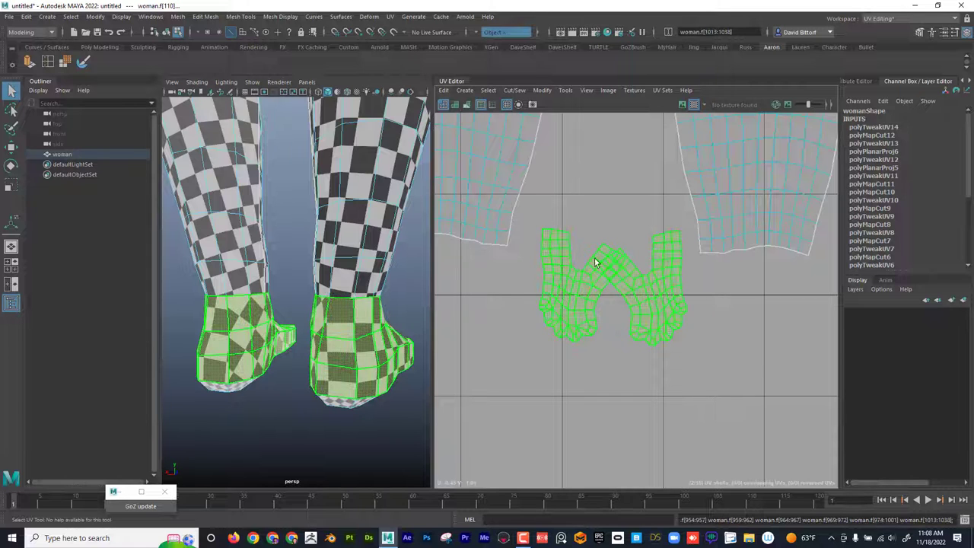
{"action": "left_click", "coordinate": [514, 297]}
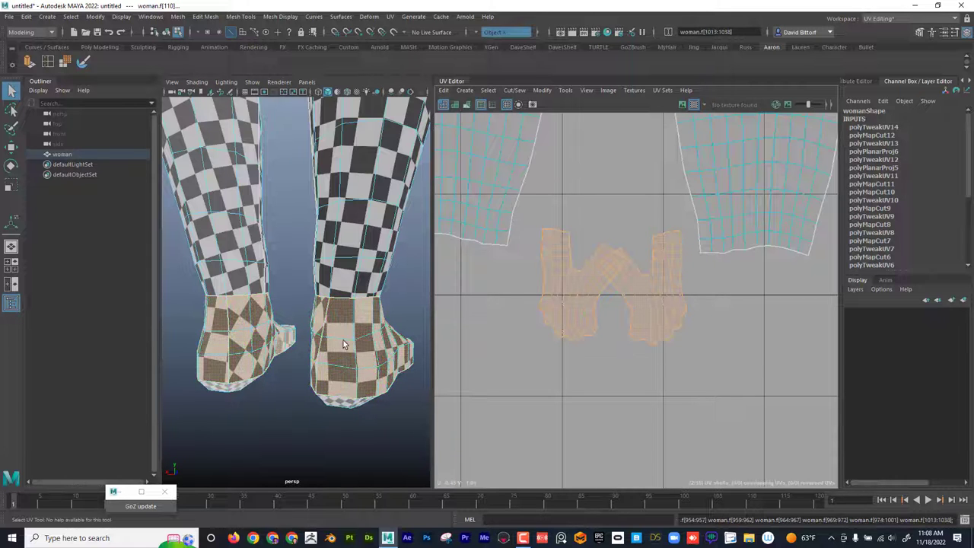
Examine the checker pattern on the heels, ankles and soles for stretching and mismatched square sizes
{"action": "left_click_drag", "start_coordinate": [360, 349], "coordinate": [343, 335], "text": "alt"}
{"action": "key", "text": "F11"}
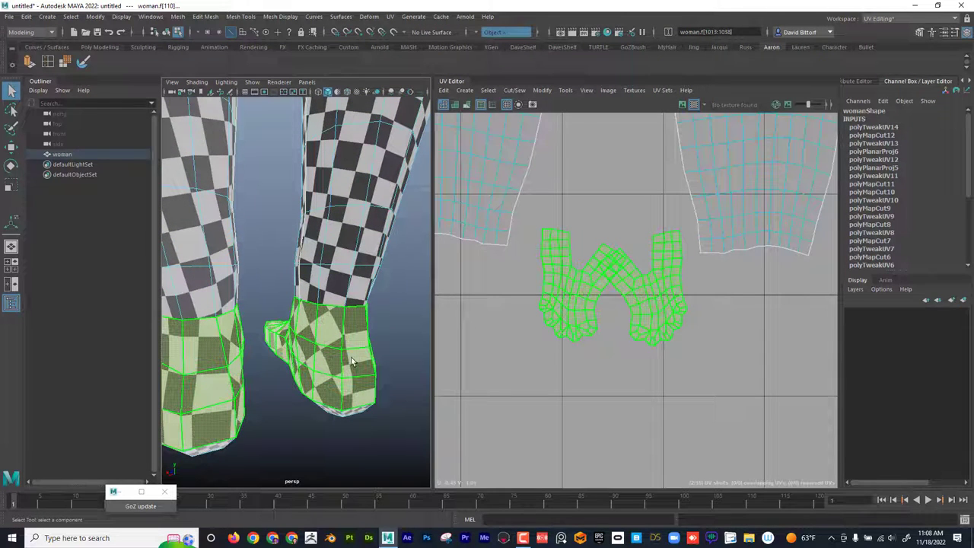
{"action": "scroll", "coordinate": [327, 355], "scroll_direction": "down", "scroll_amount": 5}
{"action": "mouse_move", "coordinate": [323, 355]}
{"action": "left_mouse_down", "text": "alt"}
{"action": "mouse_move", "coordinate": [377, 355]}
{"action": "mouse_move", "coordinate": [325, 355]}
{"action": "left_mouse_up", "text": "alt"}
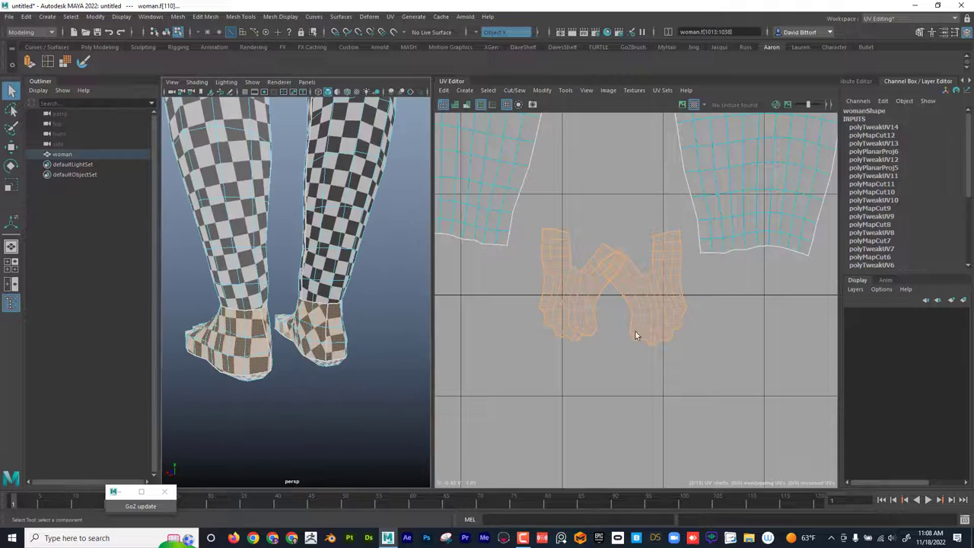
{"action": "scroll", "coordinate": [636, 335], "scroll_direction": "down", "scroll_amount": 6}
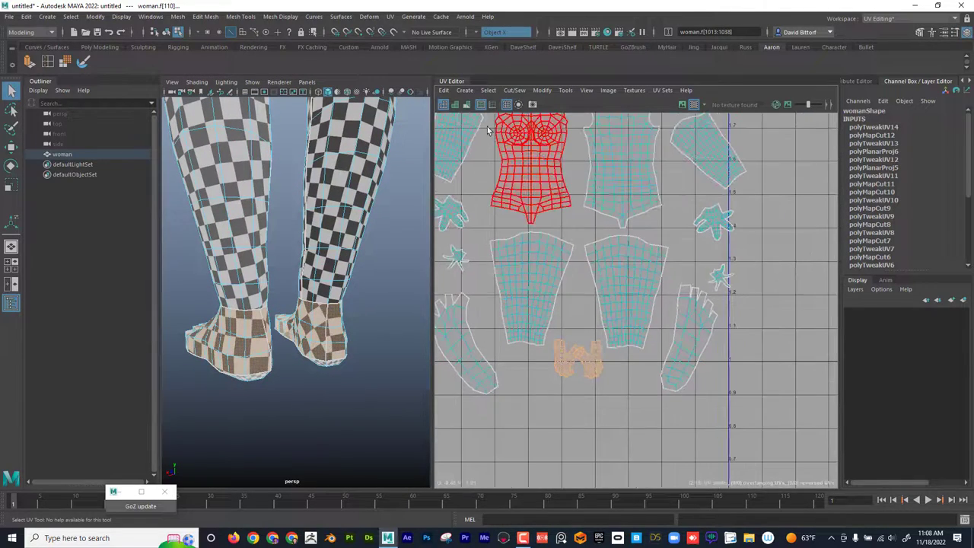
{"action": "scroll", "coordinate": [582, 294], "scroll_direction": "down", "scroll_amount": 5}
{"action": "mouse_move", "coordinate": [314, 318]}
{"action": "left_mouse_down", "text": "alt"}
{"action": "mouse_move", "coordinate": [338, 312]}
{"action": "mouse_move", "coordinate": [320, 269]}
{"action": "mouse_move", "coordinate": [302, 320]}
{"action": "mouse_move", "coordinate": [319, 324]}
{"action": "left_mouse_up", "text": "alt"}
{"action": "scroll", "coordinate": [328, 320], "scroll_direction": "up", "scroll_amount": 3}
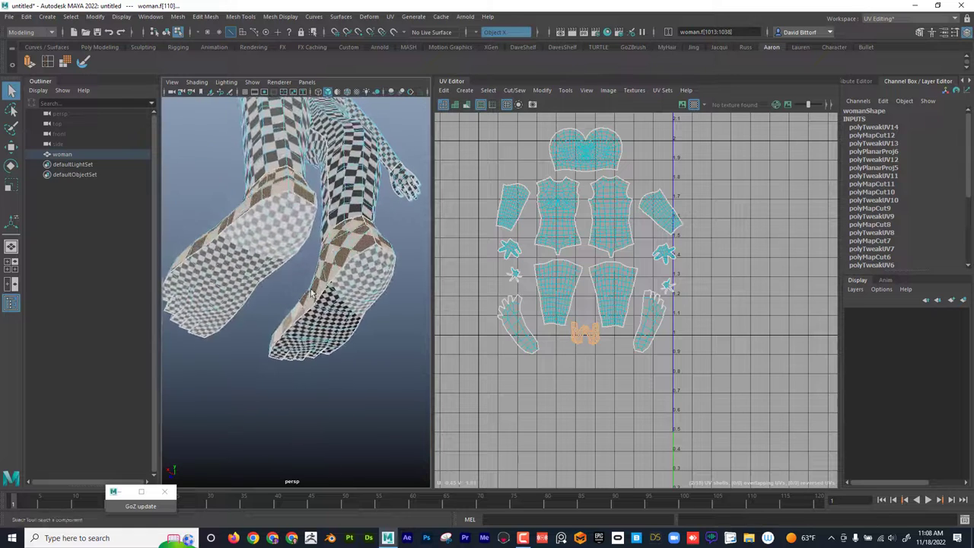
Scale down both foot sole shells so their checkers match the legs, and place them beneath the leg shells
{"action": "left_click", "coordinate": [651, 328]}
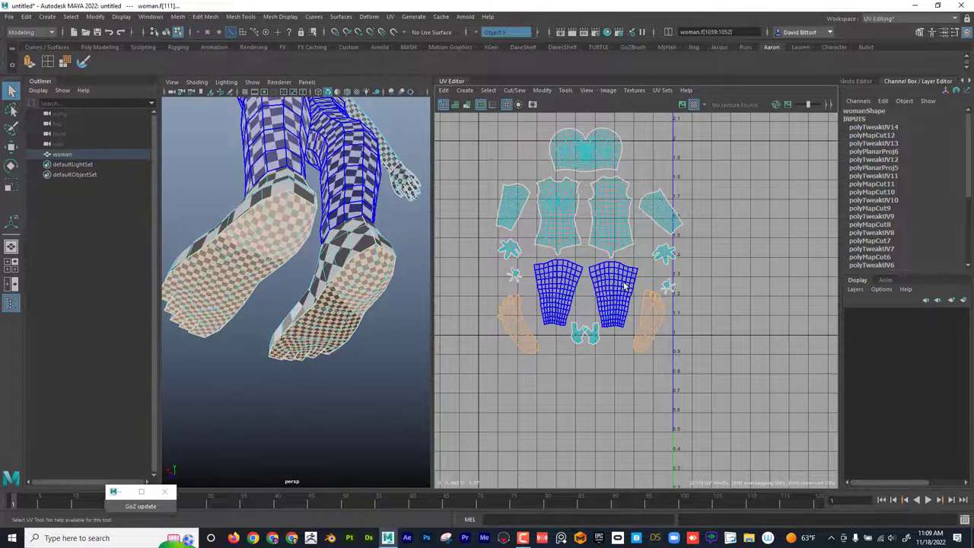
{"action": "key", "text": "r"}
{"action": "left_click_drag", "start_coordinate": [583, 323], "coordinate": [537, 327]}
{"action": "left_click", "coordinate": [558, 321]}
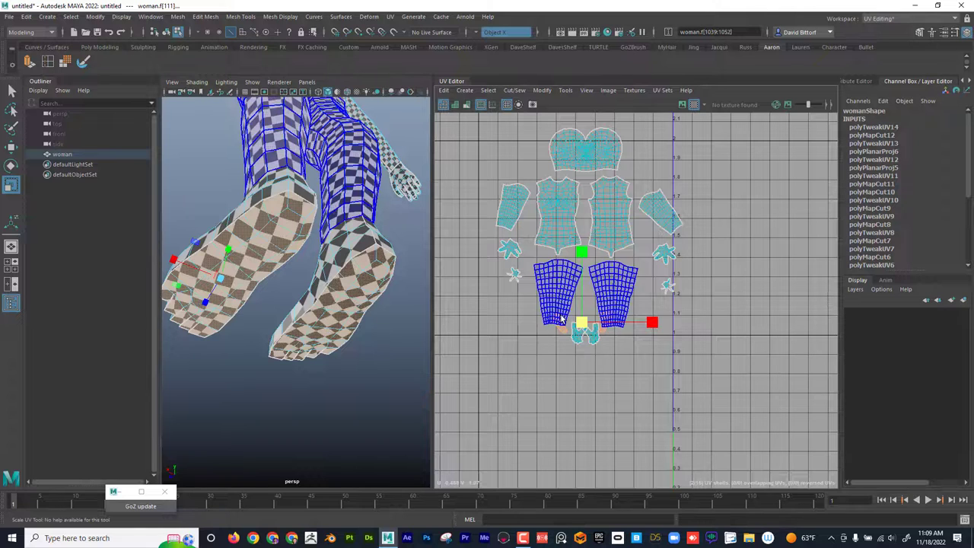
{"action": "key", "text": "w"}
{"action": "left_click_drag", "start_coordinate": [582, 324], "coordinate": [584, 343]}
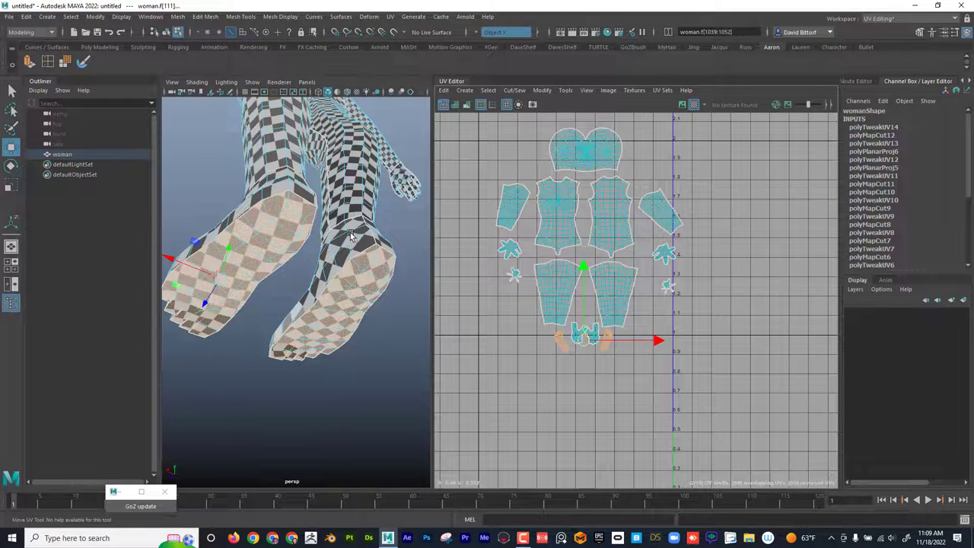
Turn symmetry off and select only one of the upper foot shells
{"action": "left_click", "coordinate": [591, 339]}
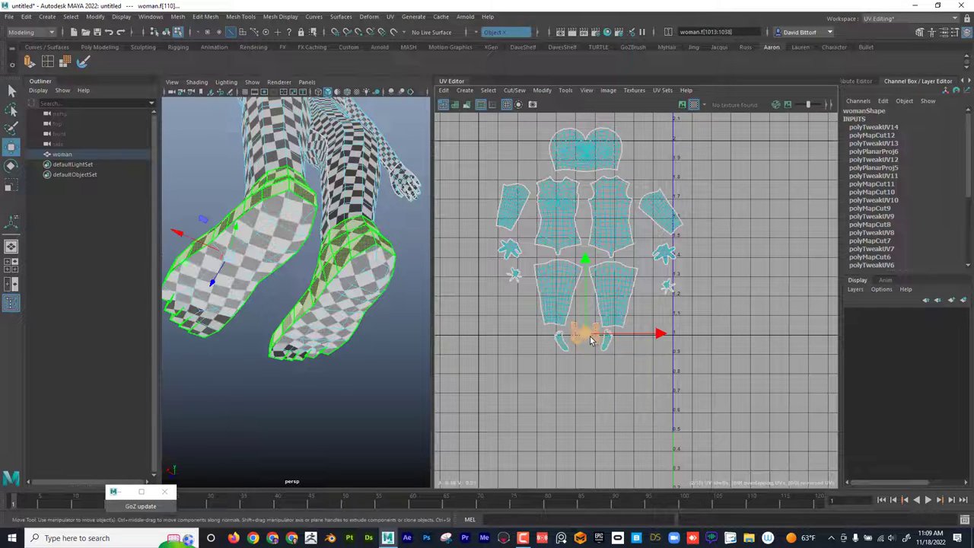
{"action": "left_click", "coordinate": [484, 35]}
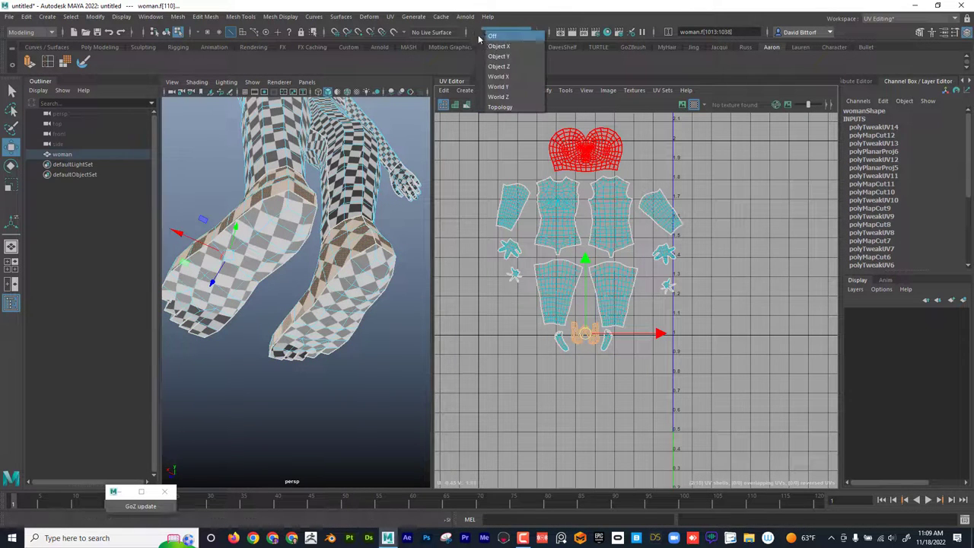
{"action": "left_click", "coordinate": [491, 38]}
{"action": "left_click", "coordinate": [596, 337]}
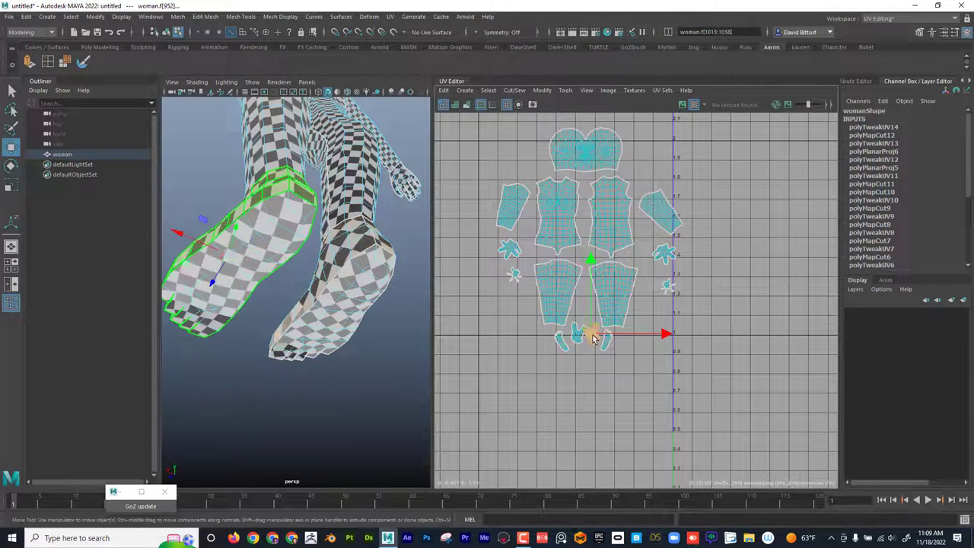
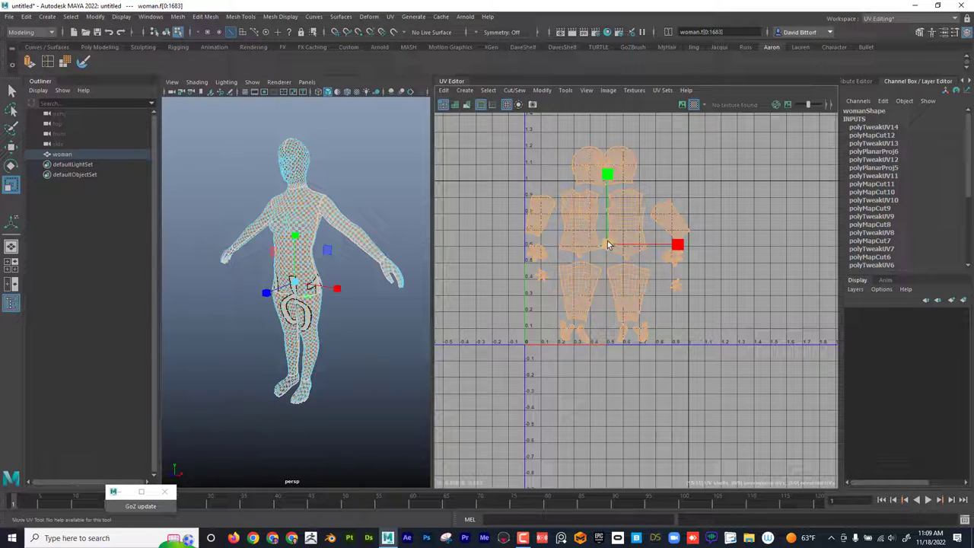
Scale the whole shell layout to span the 0–1 UV width and shift it so the torso and legs meet the tile's right edge
{"action": "key", "text": "w"}
{"action": "left_click_drag", "start_coordinate": [609, 244], "coordinate": [608, 274]}
{"action": "key", "text": "r"}
{"action": "key", "text": "w"}
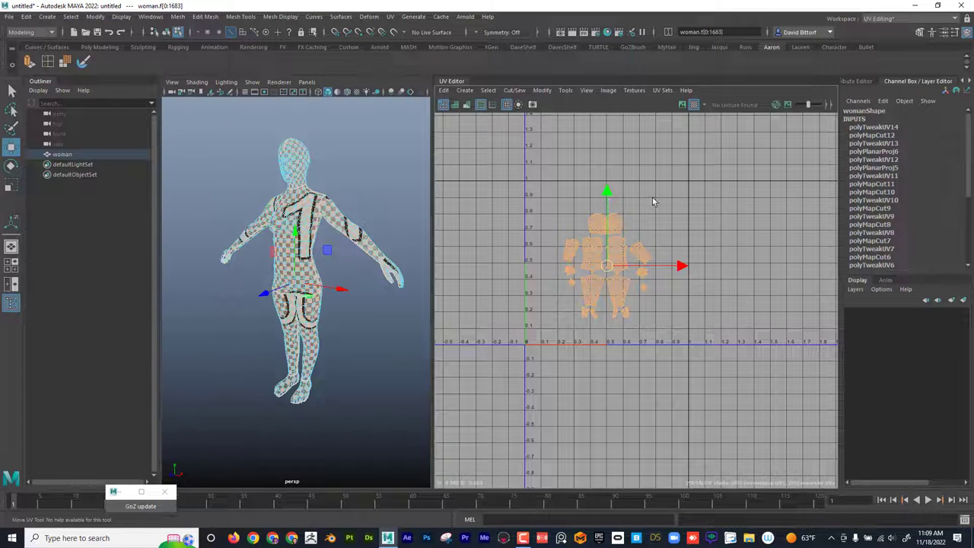
{"action": "key", "text": "r"}
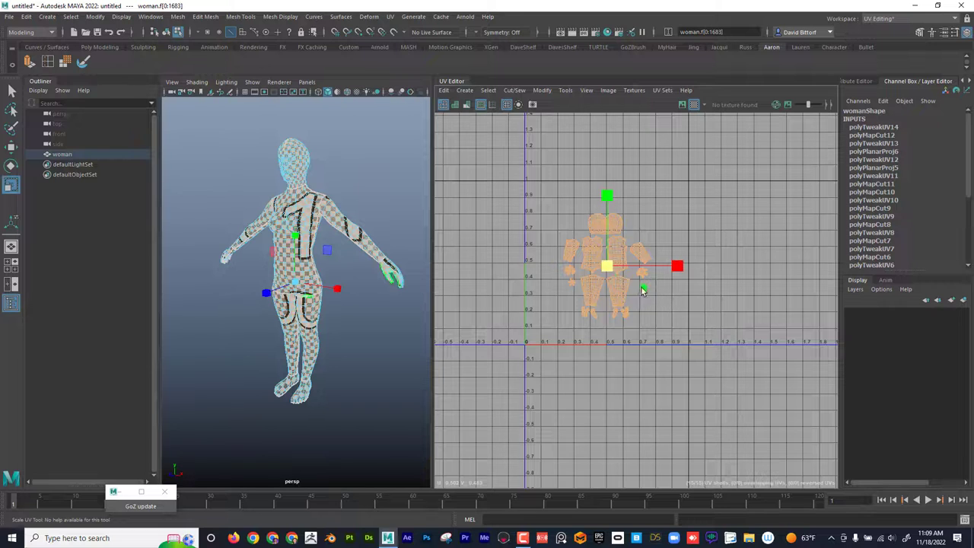
{"action": "left_click_drag", "start_coordinate": [609, 267], "coordinate": [673, 276]}
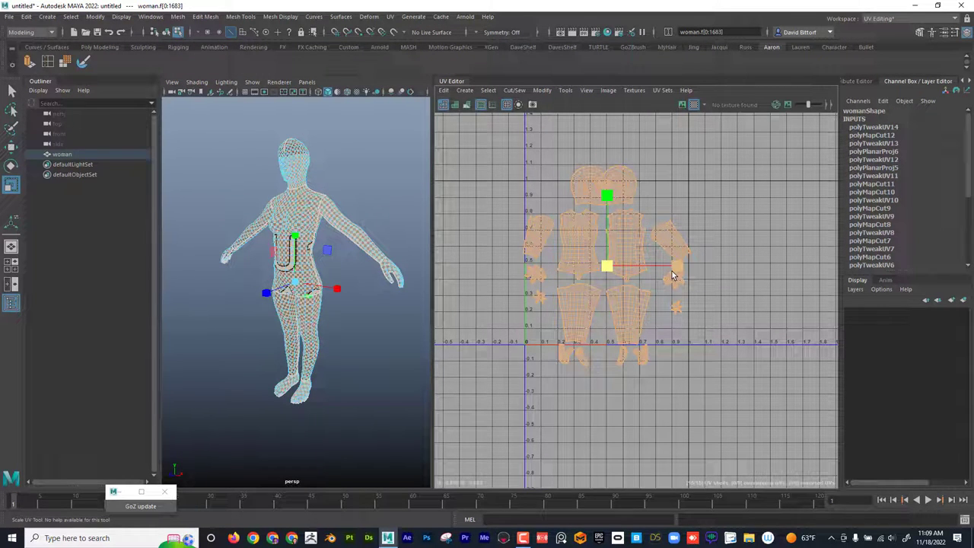
{"action": "key", "text": "w"}
{"action": "left_click_drag", "start_coordinate": [615, 269], "coordinate": [646, 253]}
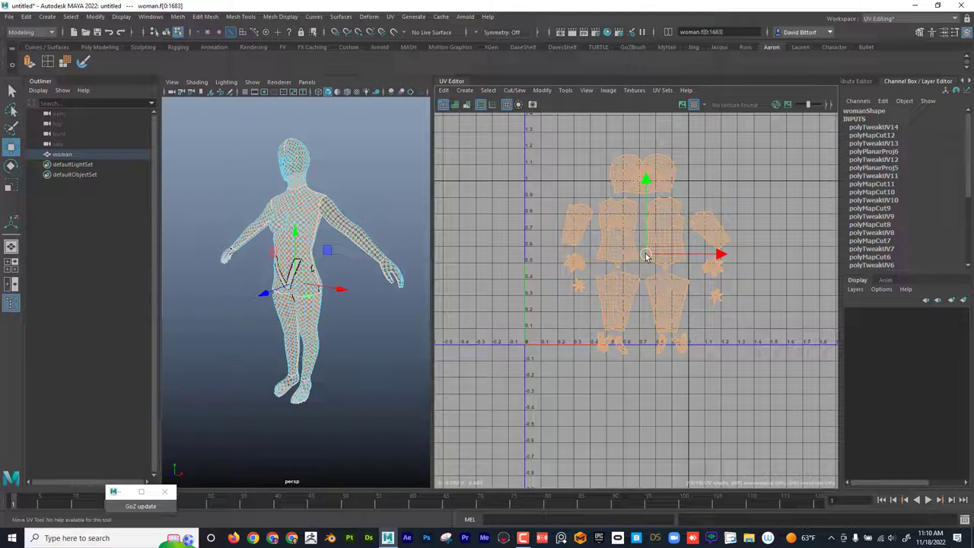
Move the shells of both hands into the lower-left corner of the 0–1 UV tile
{"action": "left_click", "coordinate": [591, 237]}
{"action": "left_click", "coordinate": [578, 274]}
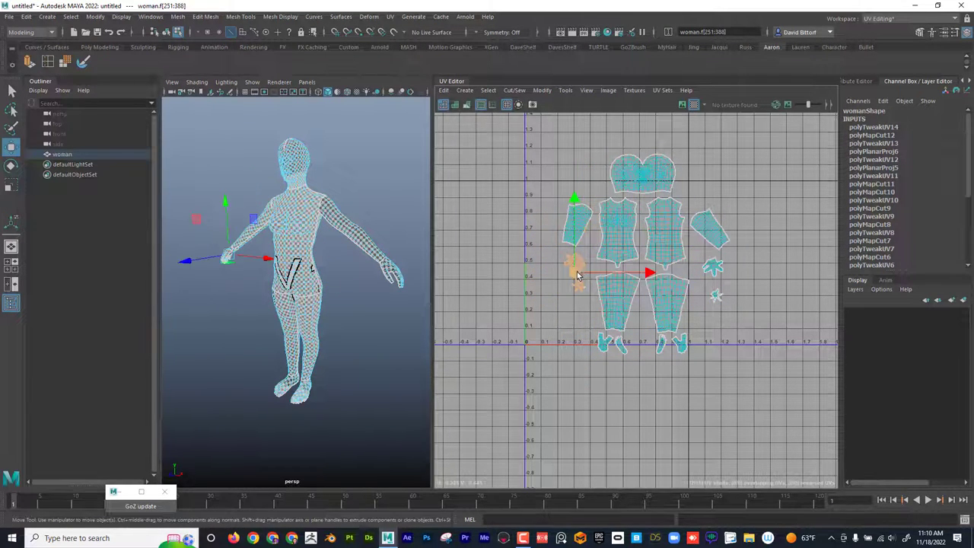
{"action": "left_click_drag", "start_coordinate": [578, 274], "coordinate": [539, 313]}
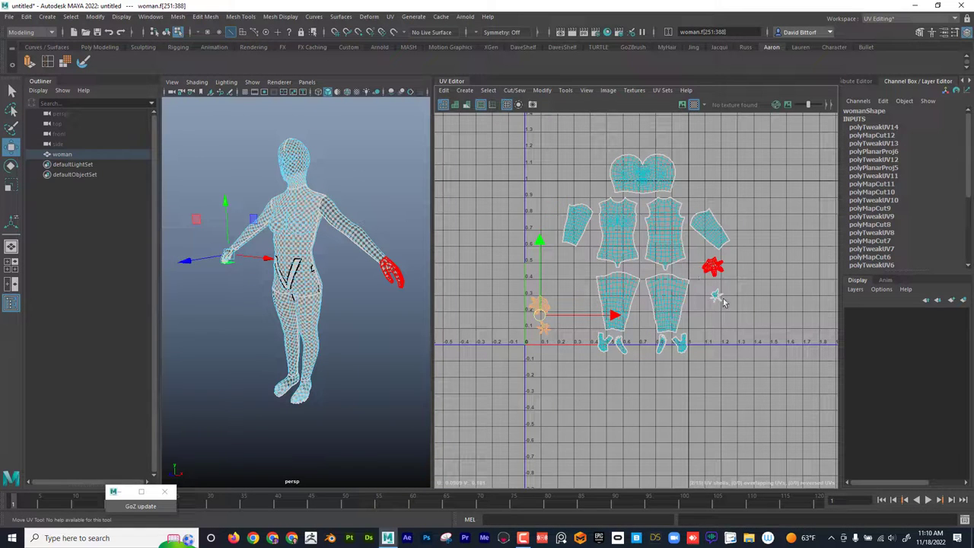
{"action": "left_click", "coordinate": [713, 266]}
{"action": "left_click_drag", "start_coordinate": [713, 267], "coordinate": [566, 308]}
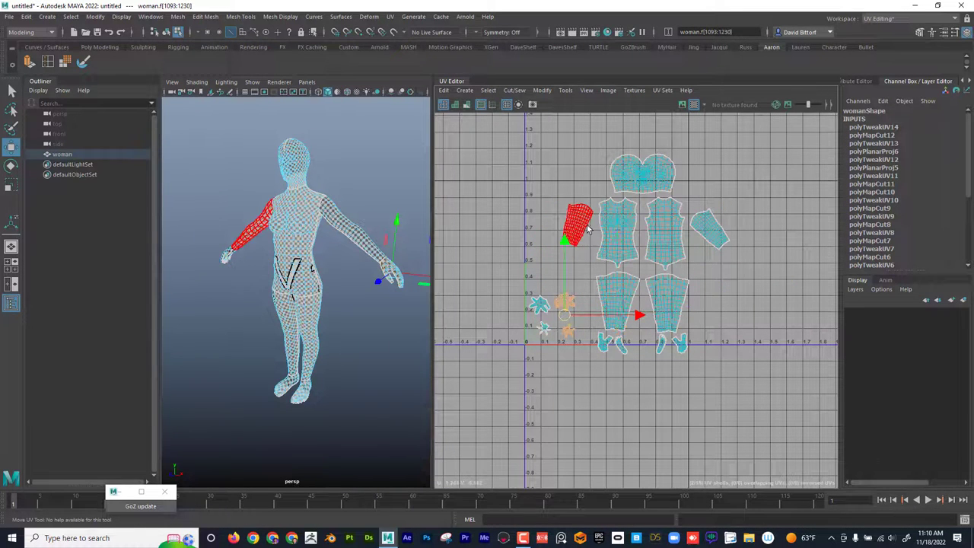
Move the head shell into the upper-left corner of the UV tile and both arm shells into the space below it
{"action": "left_click", "coordinate": [588, 230]}
{"action": "left_click_drag", "start_coordinate": [588, 230], "coordinate": [584, 268]}
{"action": "left_click", "coordinate": [649, 183]}
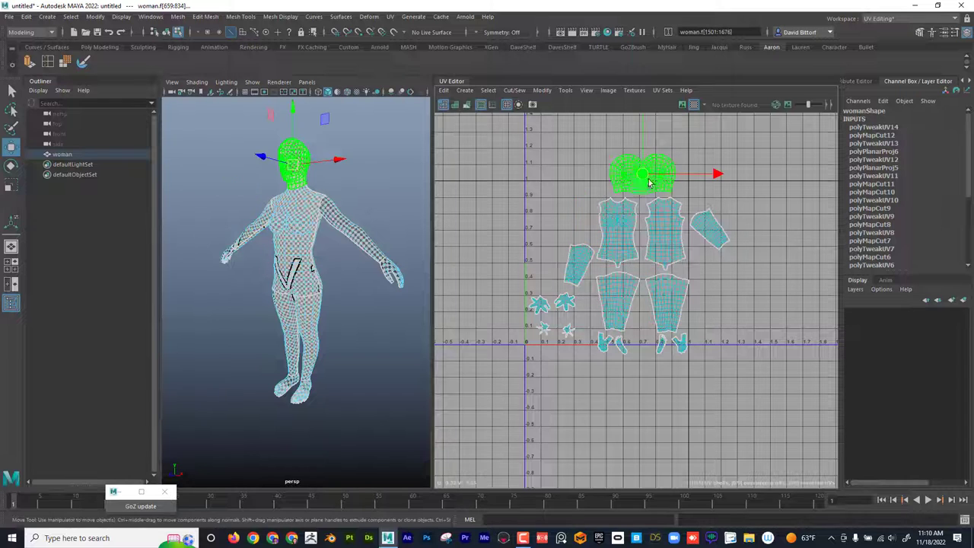
{"action": "left_click_drag", "start_coordinate": [649, 183], "coordinate": [570, 208]}
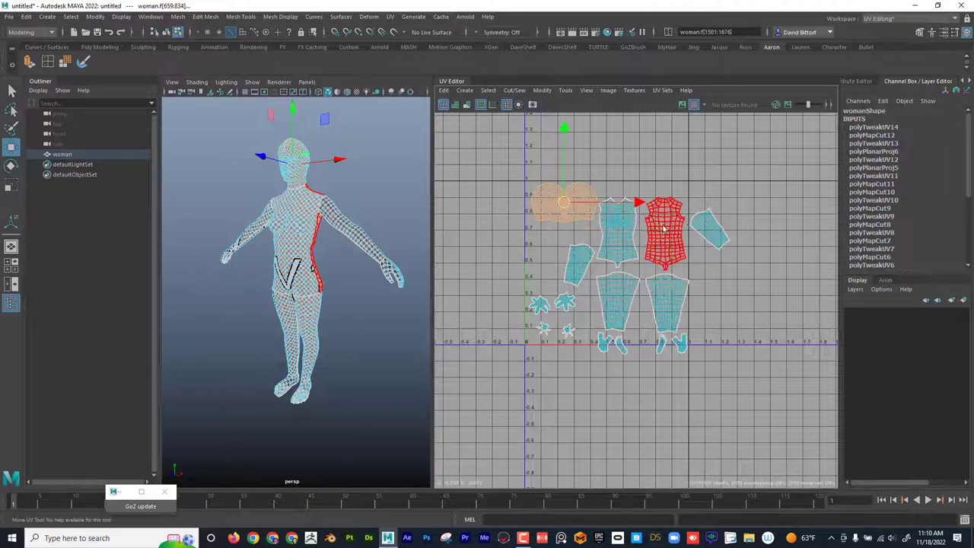
{"action": "left_click", "coordinate": [711, 232]}
{"action": "left_click_drag", "start_coordinate": [712, 232], "coordinate": [544, 263]}
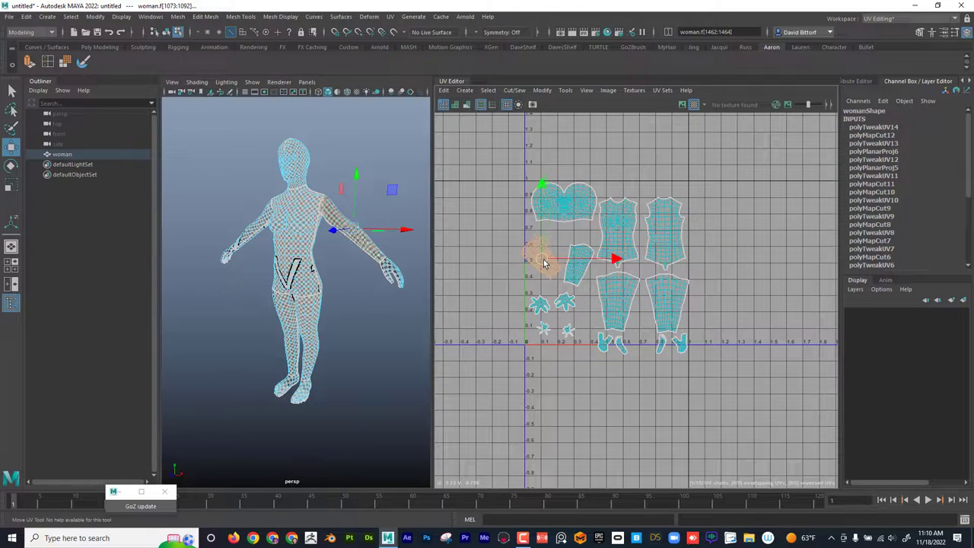
Rotate both arm shells upright and align them side by side directly beneath the head shell
{"action": "key", "text": "e"}
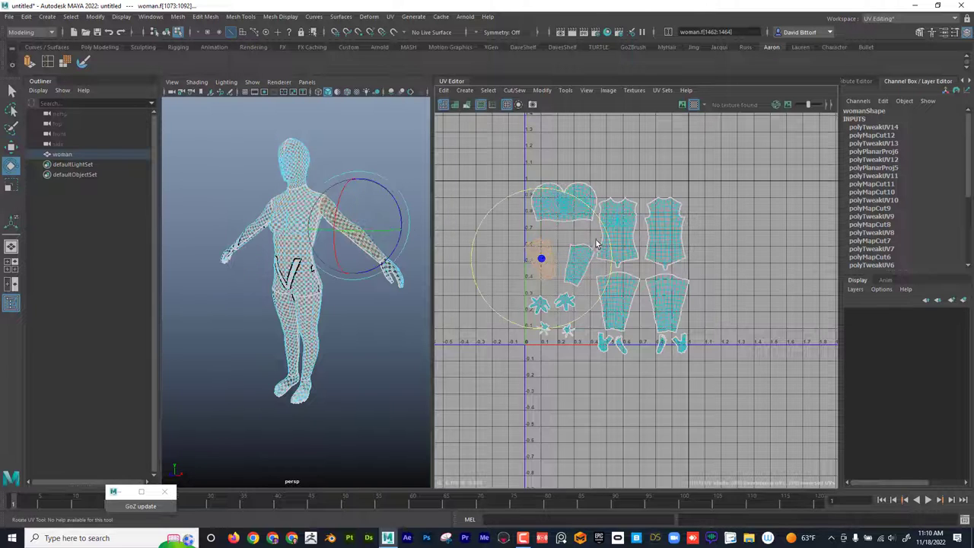
{"action": "key", "text": "w"}
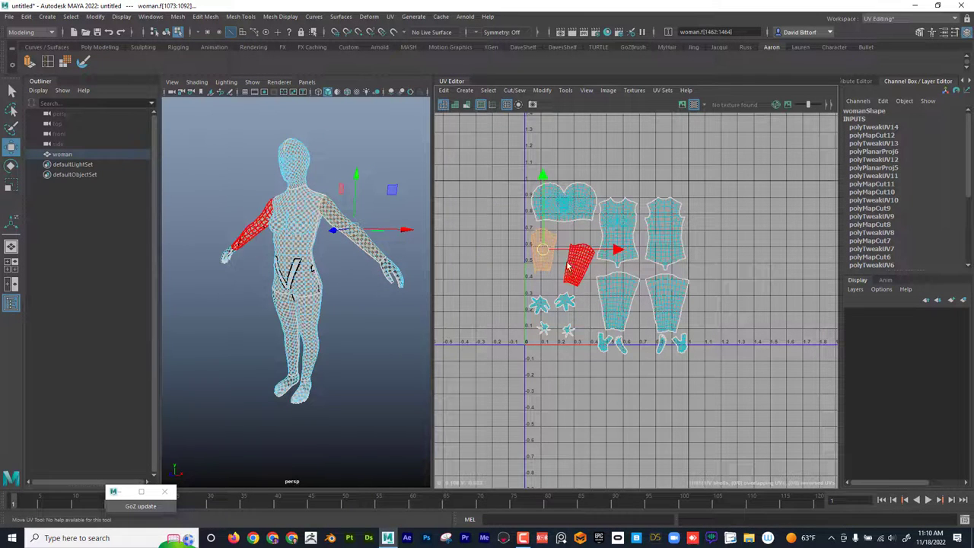
{"action": "left_click", "coordinate": [567, 265]}
{"action": "key", "text": "e"}
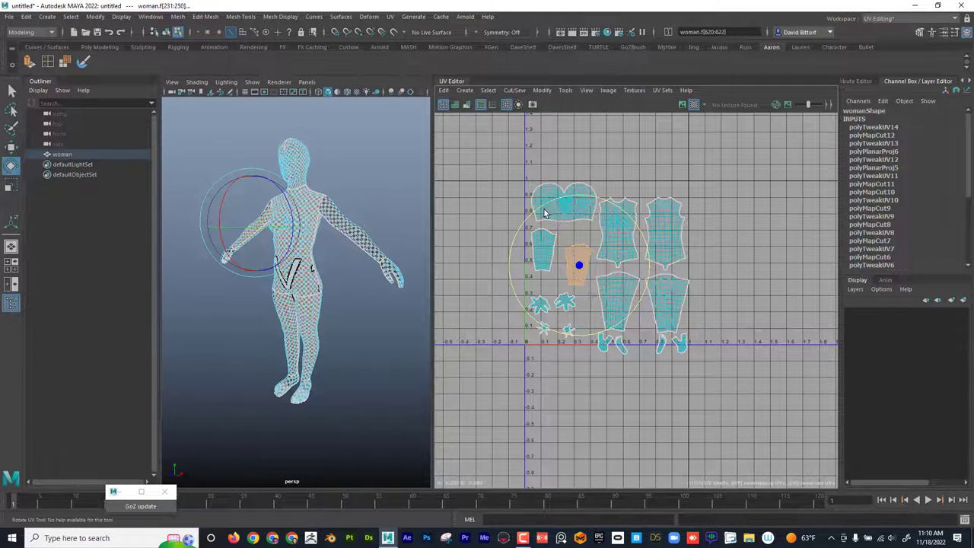
{"action": "key", "text": "w"}
{"action": "left_click_drag", "start_coordinate": [580, 265], "coordinate": [581, 251]}
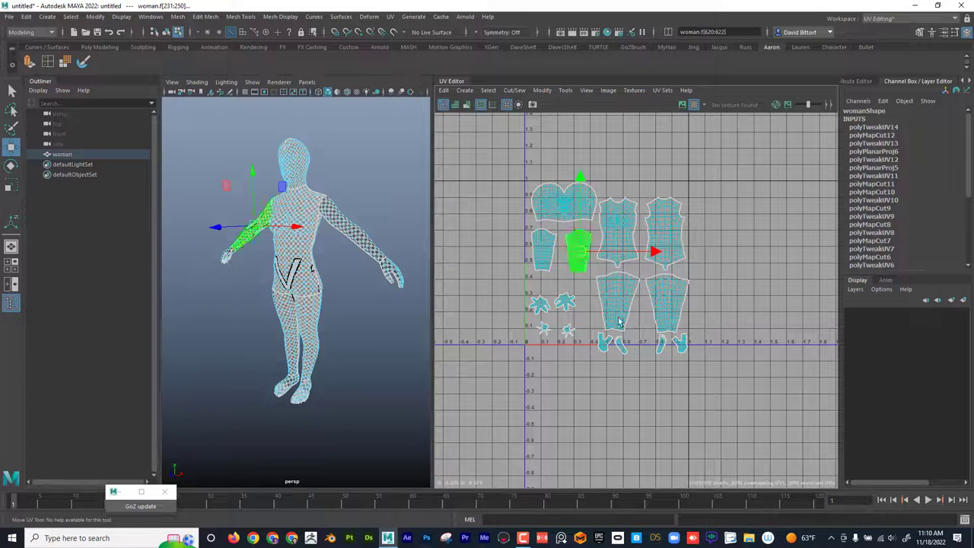
Move one foot's shells beneath the arm shells, and scale and reposition the hand shells in two rows below them
{"action": "left_click", "coordinate": [615, 345]}
{"action": "left_click_drag", "start_coordinate": [614, 343], "coordinate": [561, 334]}
{"action": "left_click", "coordinate": [570, 307]}
{"action": "left_click", "coordinate": [568, 330]}
{"action": "left_click", "coordinate": [544, 329]}
{"action": "left_click", "coordinate": [539, 308]}
{"action": "key", "text": "r"}
{"action": "key", "text": "w"}
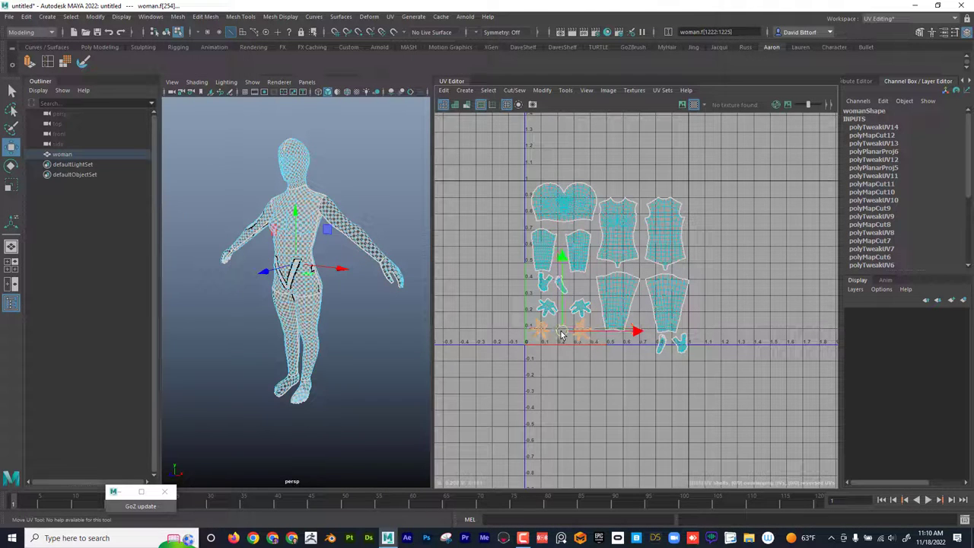
Move the other foot's shells into the gap between the first foot's shells and the leg shell
{"action": "left_click", "coordinate": [667, 344]}
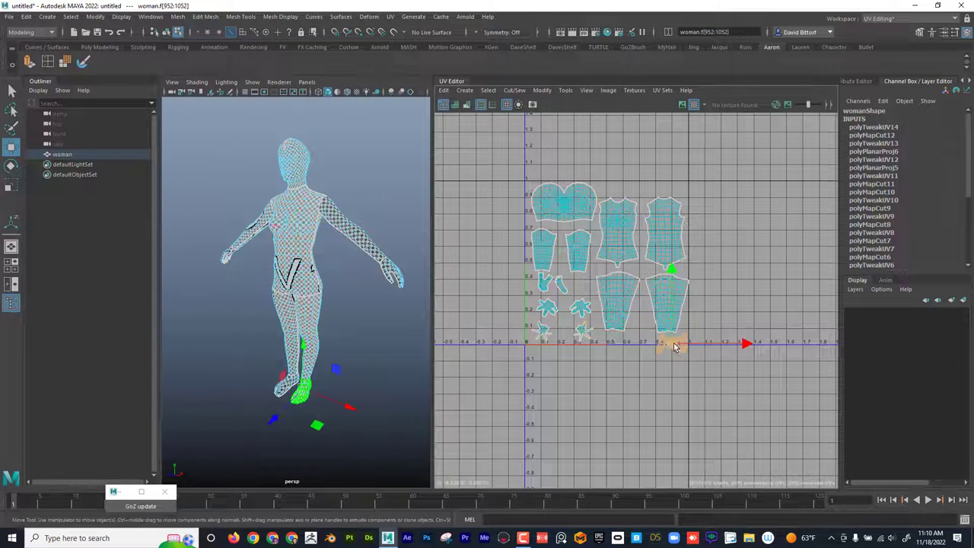
{"action": "left_click_drag", "start_coordinate": [674, 347], "coordinate": [584, 286]}
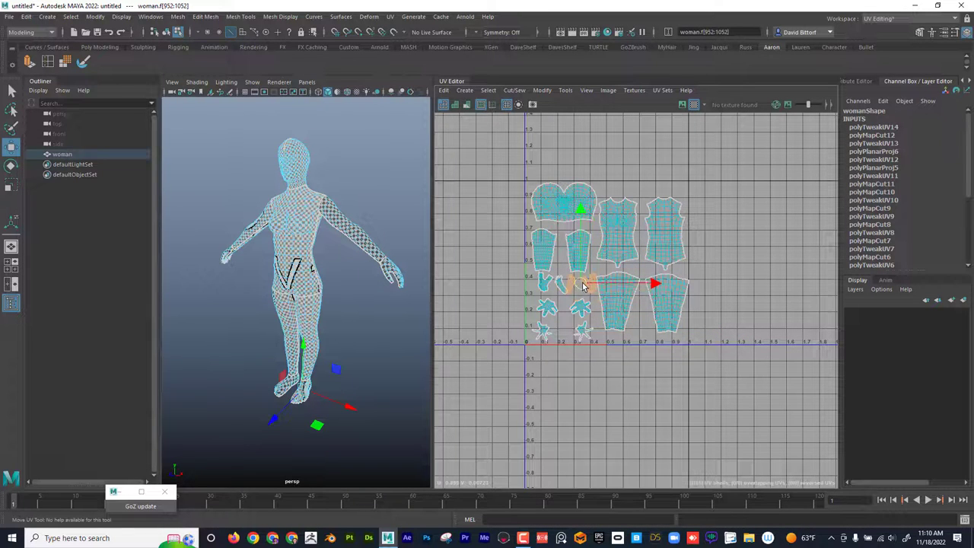
Shift one foot's two shells closer to the tile's edge and nudge the other foot's upper shell into line with them
{"action": "left_click", "coordinate": [562, 287]}
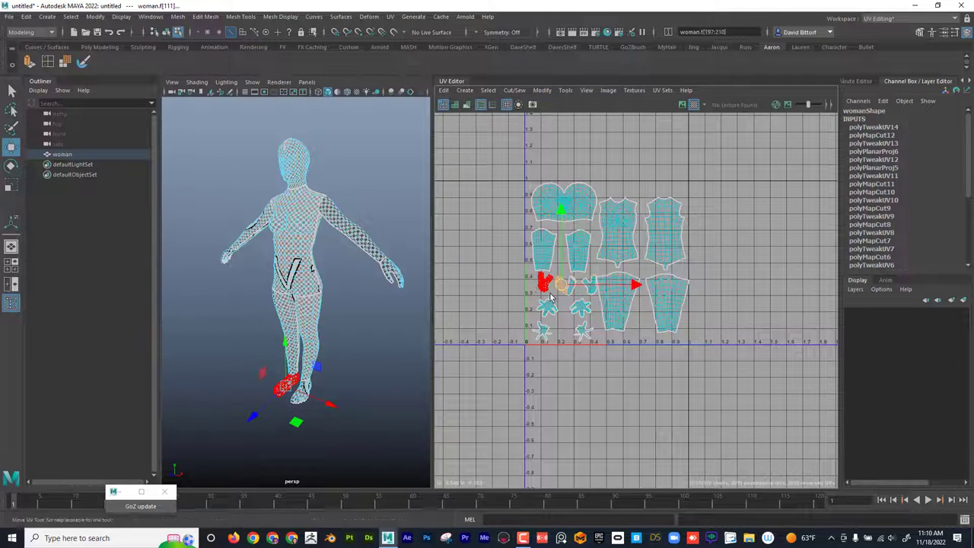
{"action": "left_click", "coordinate": [550, 288], "text": "shift"}
{"action": "left_click_drag", "start_coordinate": [559, 290], "coordinate": [553, 291]}
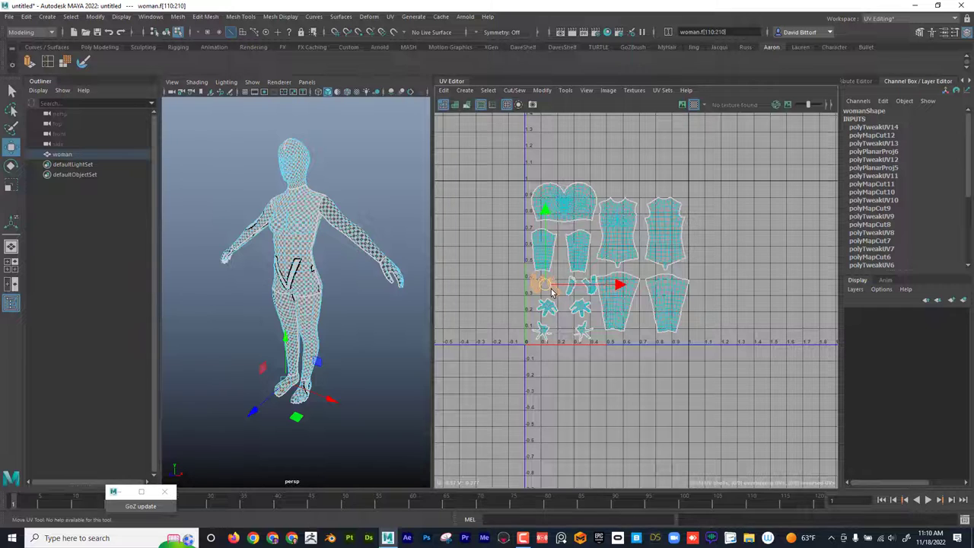
{"action": "left_click", "coordinate": [587, 290]}
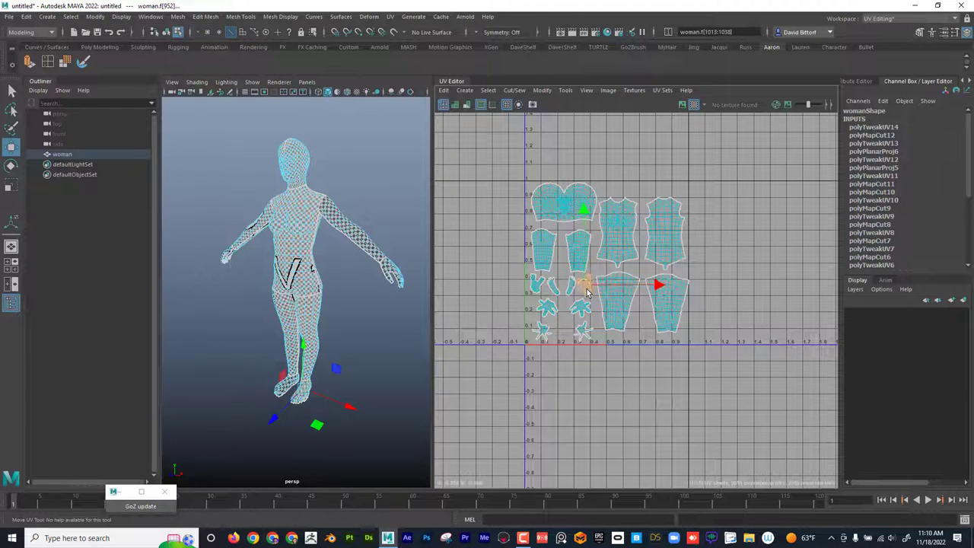
{"action": "left_click_drag", "start_coordinate": [587, 289], "coordinate": [587, 288]}
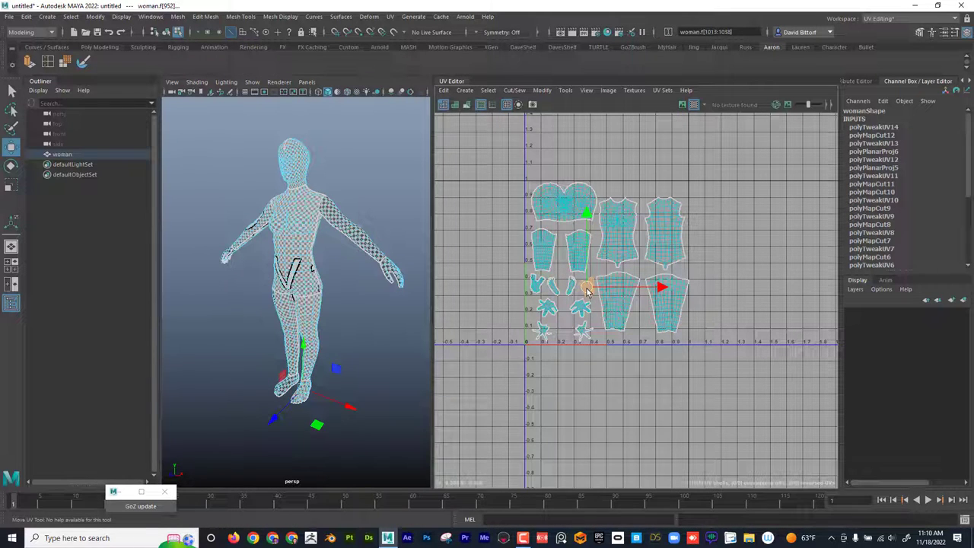
Move the outer leg shell slightly inward so that it sits inside the edge of the 0–1 UV tile
{"action": "left_click", "coordinate": [668, 306]}
{"action": "scroll", "coordinate": [708, 278], "scroll_direction": "up", "scroll_amount": 6}
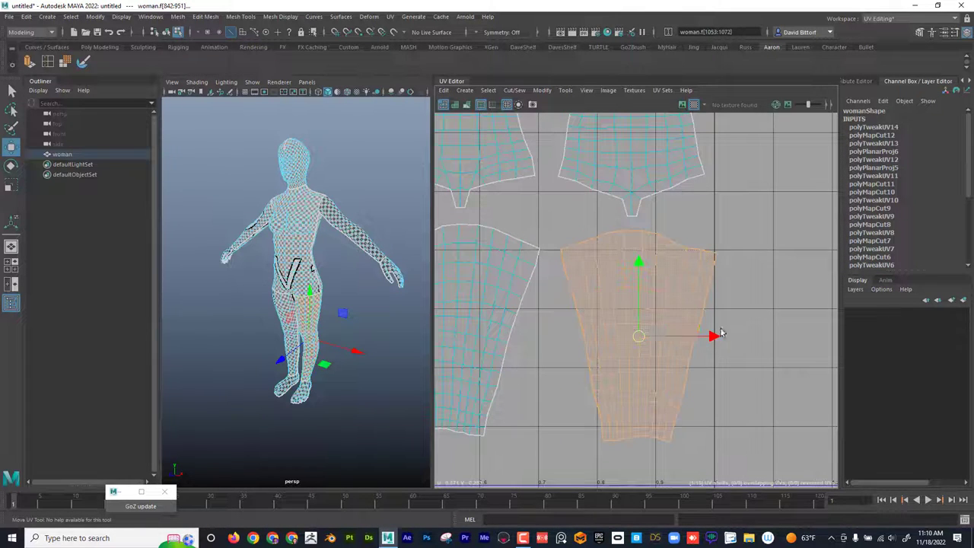
{"action": "left_click_drag", "start_coordinate": [716, 338], "coordinate": [706, 337]}
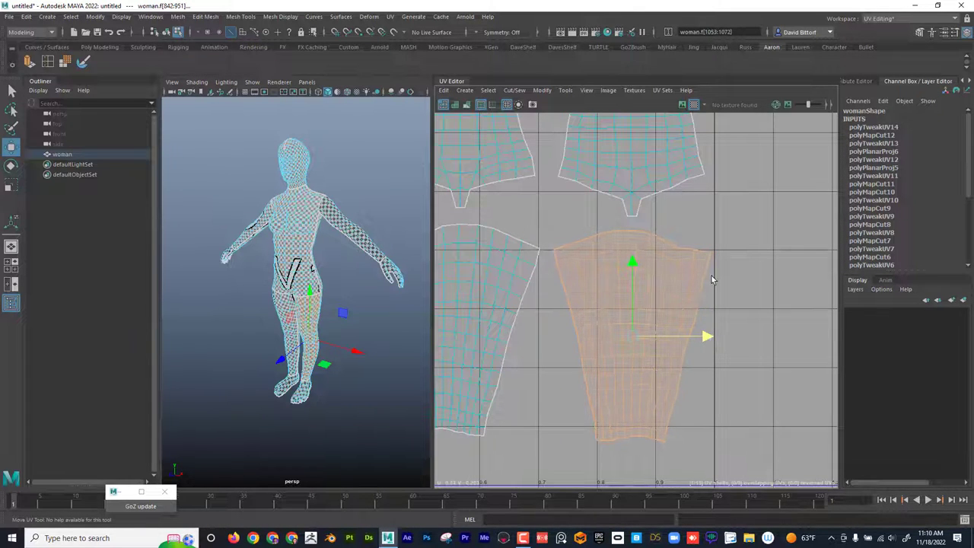
{"action": "right_click_drag", "start_coordinate": [764, 355], "coordinate": [535, 322], "text": "alt"}
{"action": "right_click_drag", "start_coordinate": [720, 358], "coordinate": [624, 358], "text": "alt"}
{"action": "middle_click_drag", "start_coordinate": [629, 355], "coordinate": [650, 392], "text": "alt"}
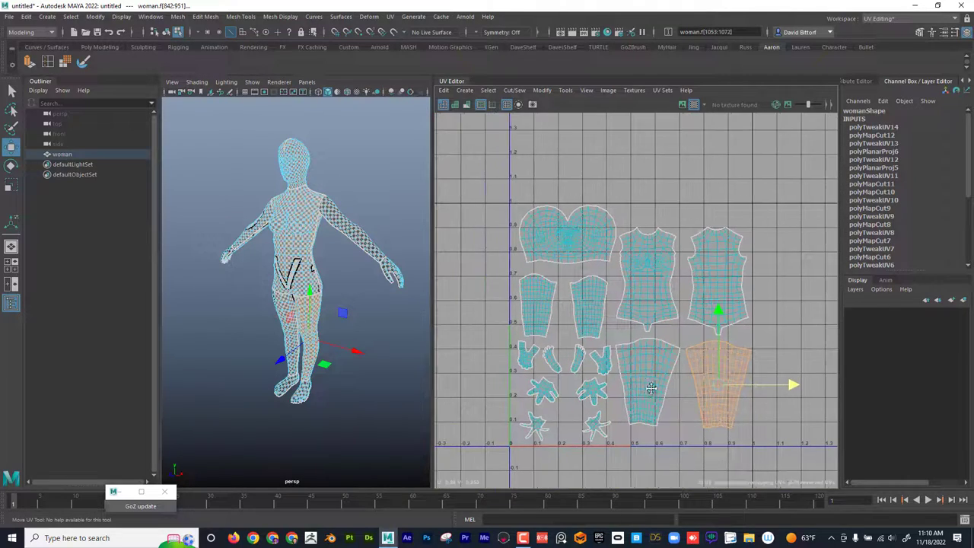
Move the upper hand shell beside the leg shell slightly away from it to even out the spacing
{"action": "scroll", "coordinate": [644, 350], "scroll_direction": "up", "scroll_amount": 5}
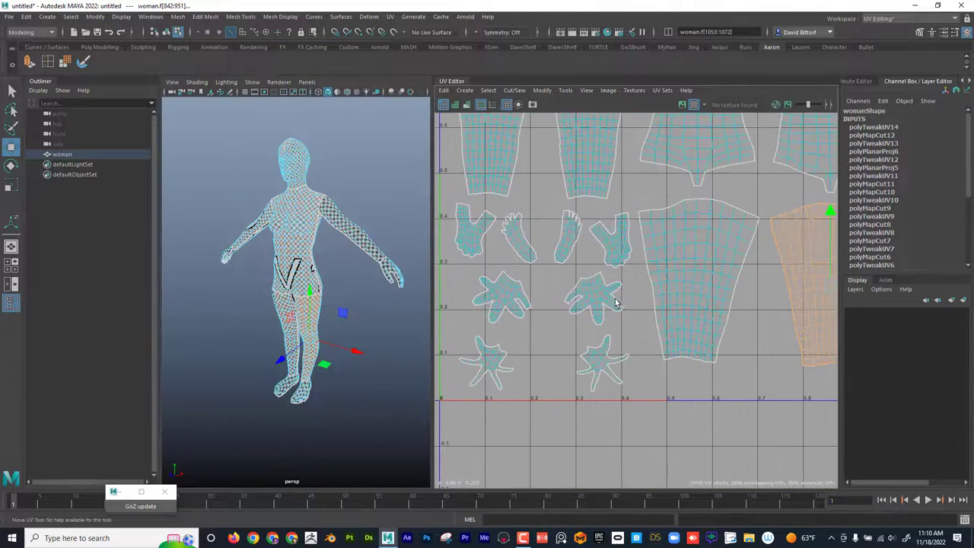
{"action": "left_click", "coordinate": [602, 303]}
{"action": "mouse_move", "coordinate": [601, 303]}
{"action": "left_mouse_down"}
{"action": "mouse_move", "coordinate": [607, 289]}
{"action": "mouse_move", "coordinate": [587, 307]}
{"action": "left_mouse_up"}
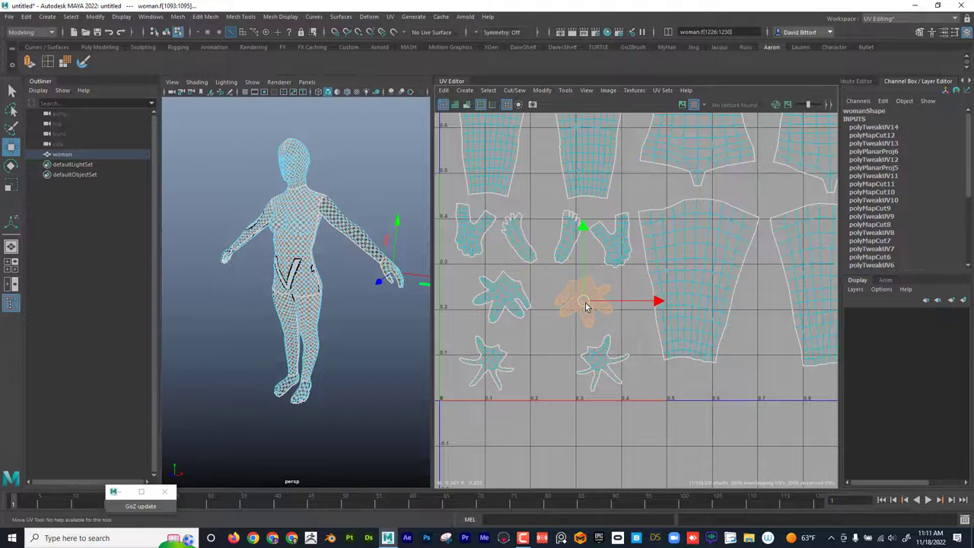
{"action": "scroll", "coordinate": [601, 307], "scroll_direction": "down", "scroll_amount": 6}
{"action": "scroll", "coordinate": [694, 308], "scroll_direction": "up", "scroll_amount": 1}
{"action": "middle_click_drag", "start_coordinate": [750, 324], "coordinate": [675, 338], "text": "alt"}
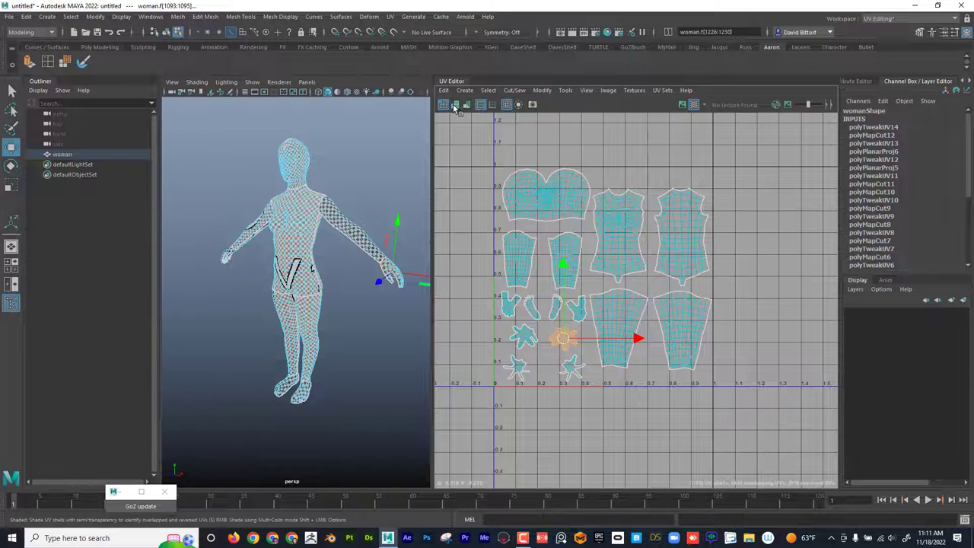
Turn on shaded display of the UV shells to check the layout for overlapping and reversed shells
{"action": "left_click", "coordinate": [456, 105]}
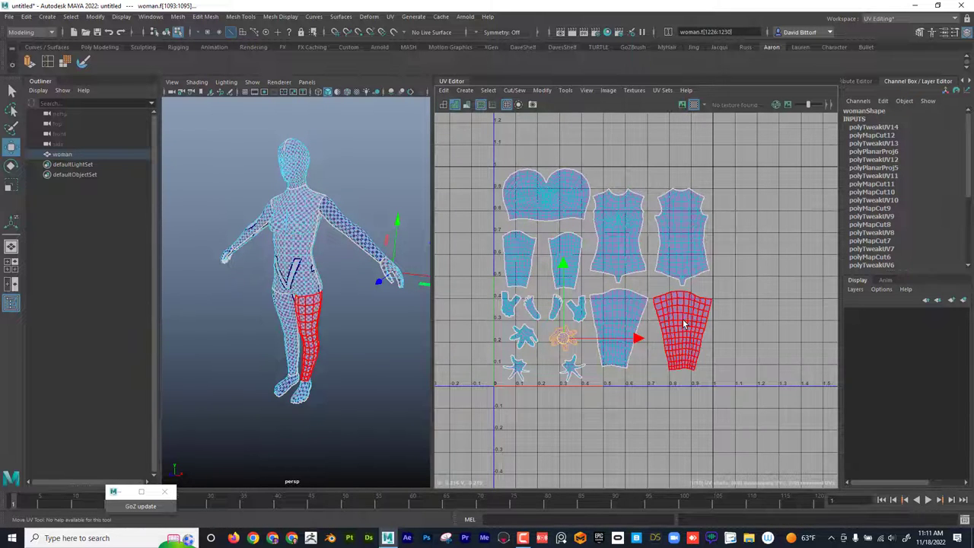
{"action": "scroll", "coordinate": [742, 324], "scroll_direction": "up", "scroll_amount": 3}
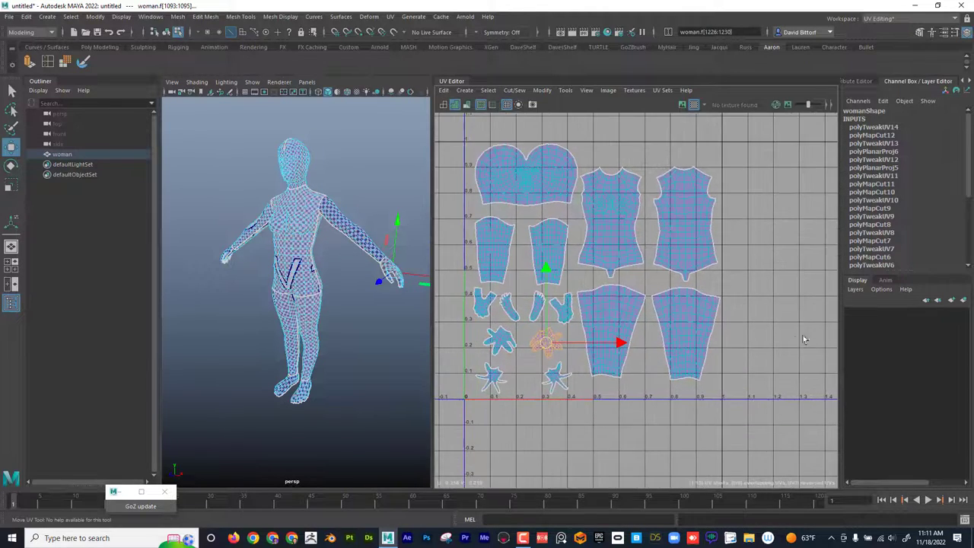
{"action": "scroll", "coordinate": [752, 322], "scroll_direction": "up", "scroll_amount": 3}
{"action": "scroll", "coordinate": [708, 313], "scroll_direction": "down", "scroll_amount": 2}
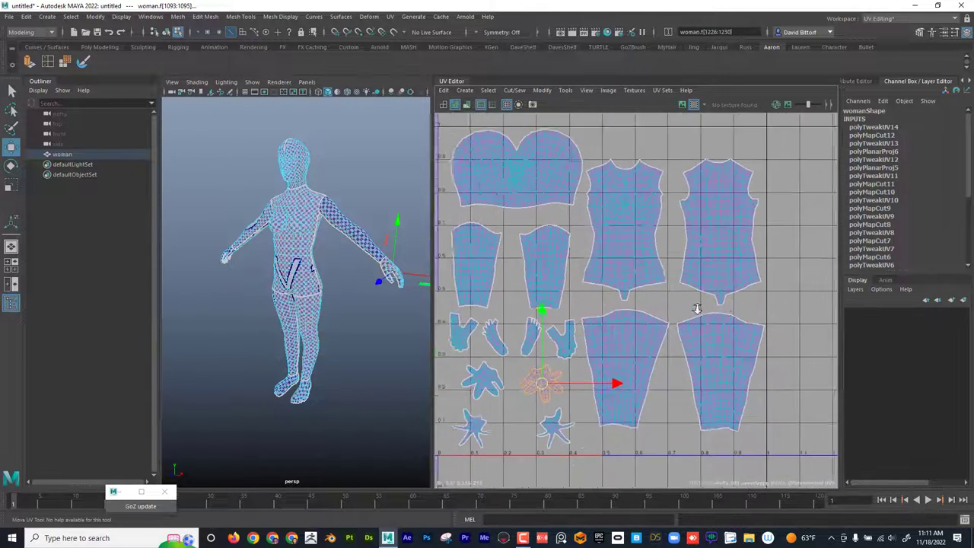
{"action": "middle_click_drag", "start_coordinate": [597, 260], "coordinate": [622, 269], "text": "alt"}
Flip the head shell to reverse its UVs, and flip it back to its original orientation
{"action": "left_click", "coordinate": [579, 208]}
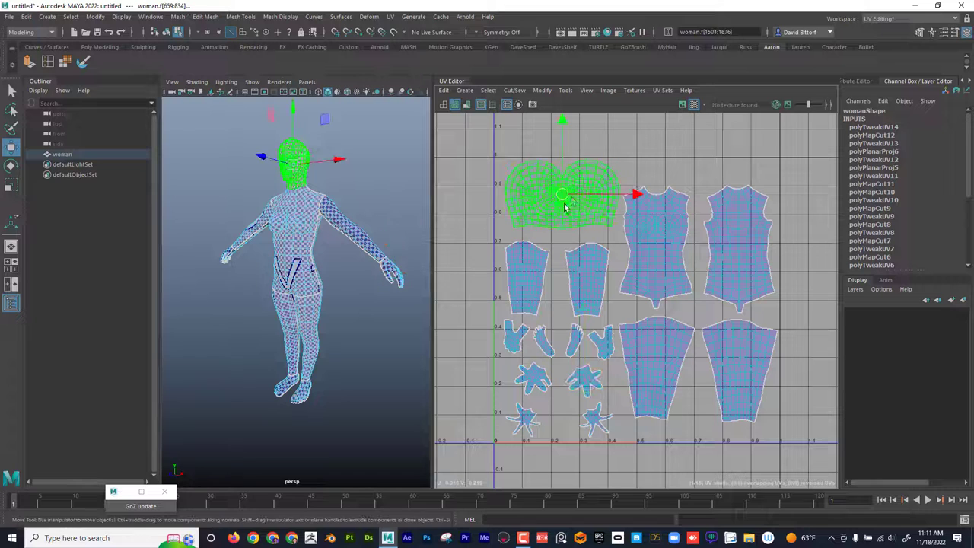
{"action": "left_click", "coordinate": [537, 92]}
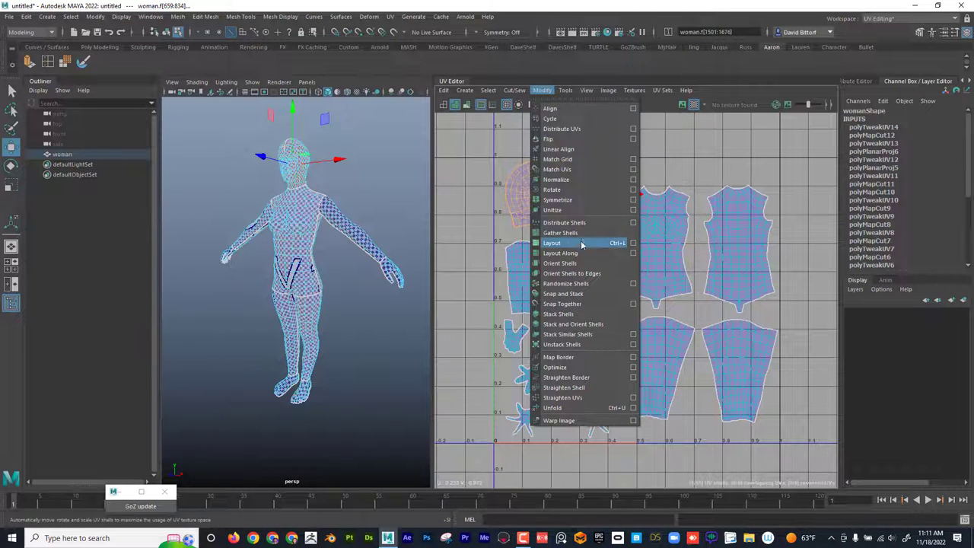
{"action": "left_click", "coordinate": [576, 149]}
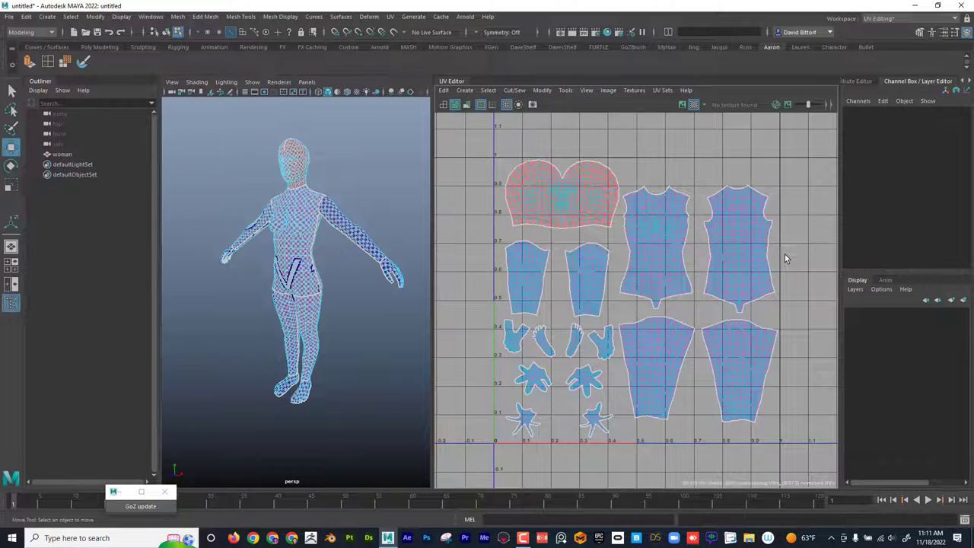
{"action": "left_click", "coordinate": [597, 198]}
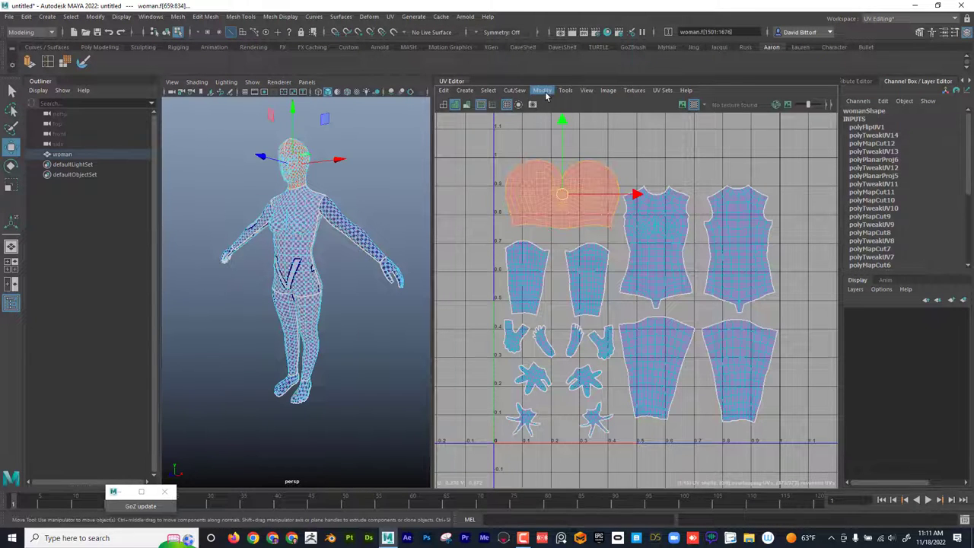
{"action": "left_click", "coordinate": [542, 90]}
{"action": "left_click", "coordinate": [559, 141]}
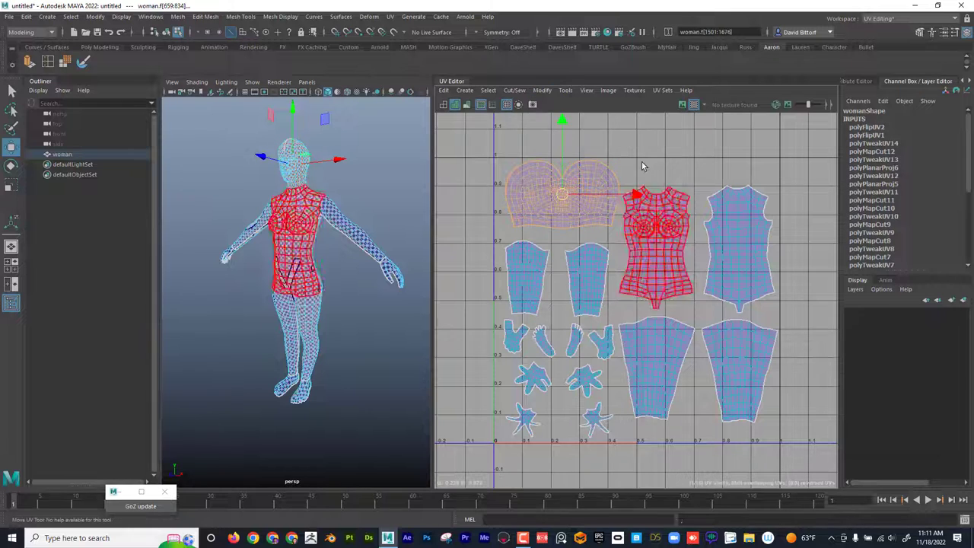
Flip the shell of the character's left arm to reverse its UVs
{"action": "left_click", "coordinate": [597, 303]}
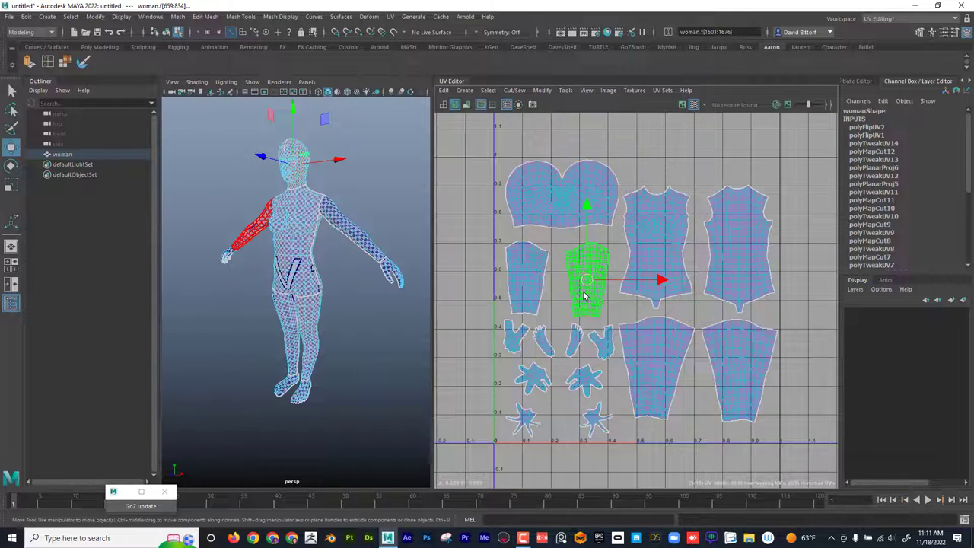
{"action": "left_click", "coordinate": [527, 279]}
{"action": "scroll", "coordinate": [327, 323], "scroll_direction": "up", "scroll_amount": 8}
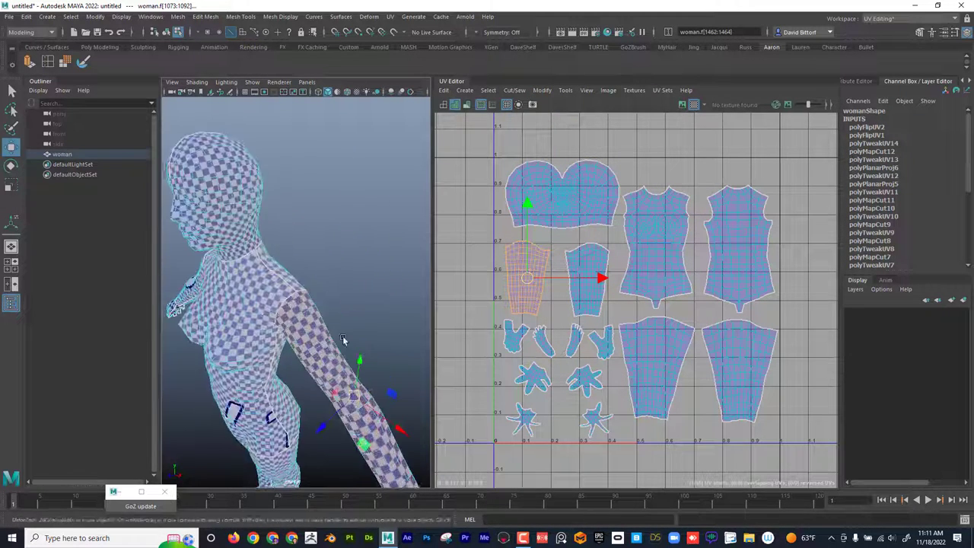
{"action": "left_click", "coordinate": [541, 91]}
{"action": "left_click", "coordinate": [549, 138]}
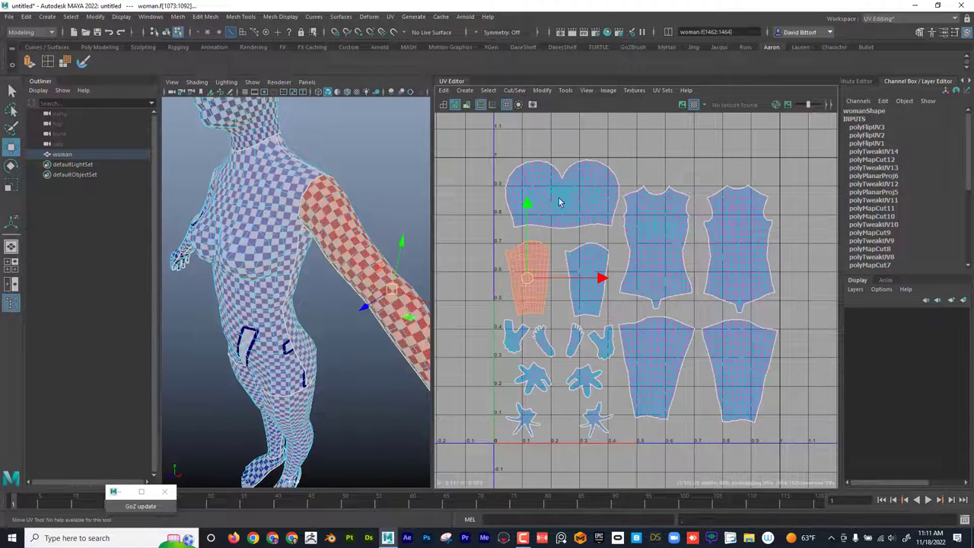
Examine the reversed arm shell's shading in the UV layout and the matching arm on the model
{"action": "left_click", "coordinate": [492, 278]}
{"action": "scroll", "coordinate": [518, 286], "scroll_direction": "up", "scroll_amount": 6}
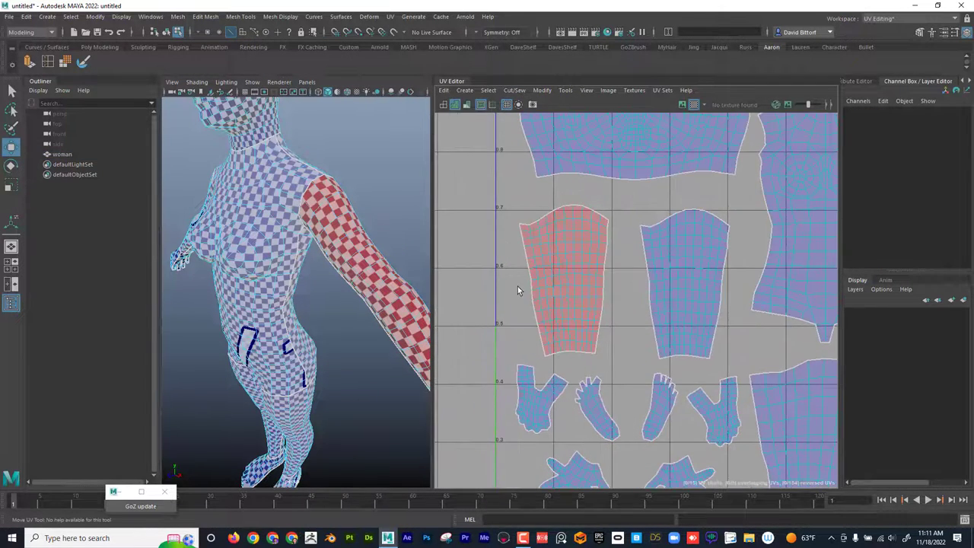
{"action": "scroll", "coordinate": [335, 256], "scroll_direction": "up", "scroll_amount": 2}
{"action": "scroll", "coordinate": [335, 256], "scroll_direction": "up", "scroll_amount": 3}
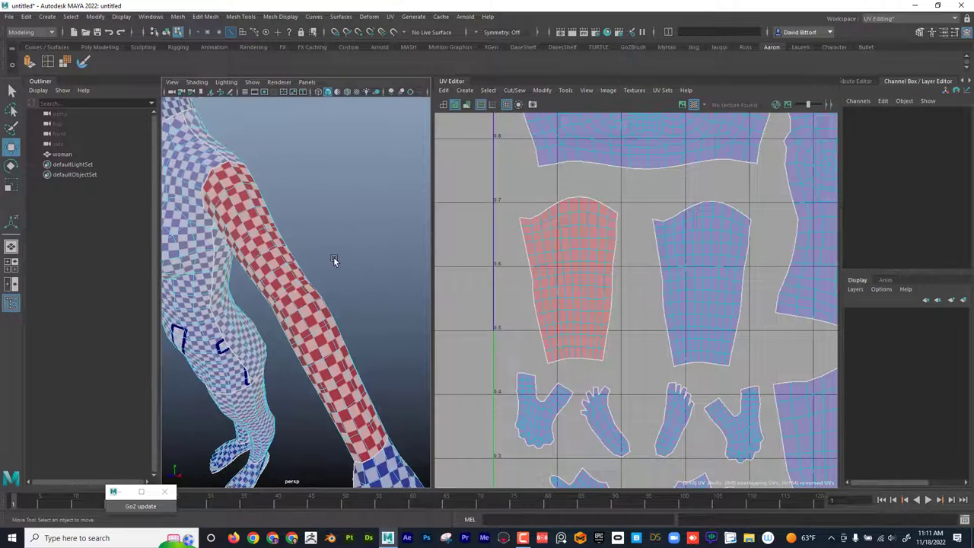
{"action": "scroll", "coordinate": [664, 271], "scroll_direction": "down", "scroll_amount": 5}
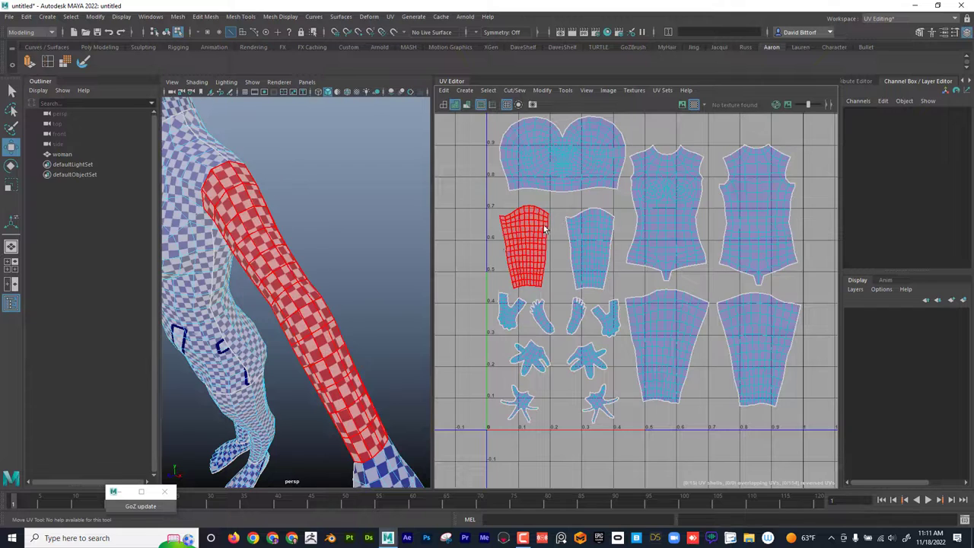
{"action": "scroll", "coordinate": [514, 247], "scroll_direction": "up", "scroll_amount": 4}
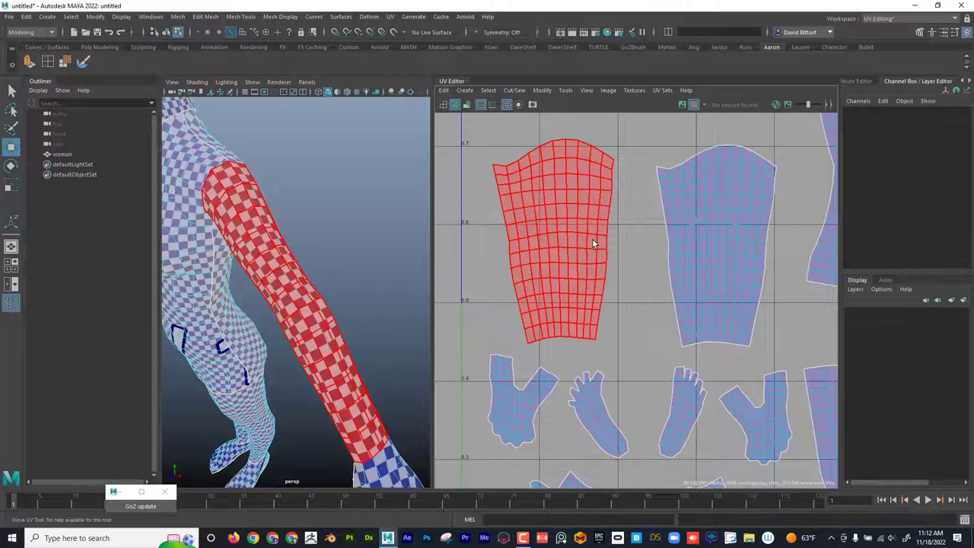
{"action": "scroll", "coordinate": [681, 272], "scroll_direction": "down", "scroll_amount": 5}
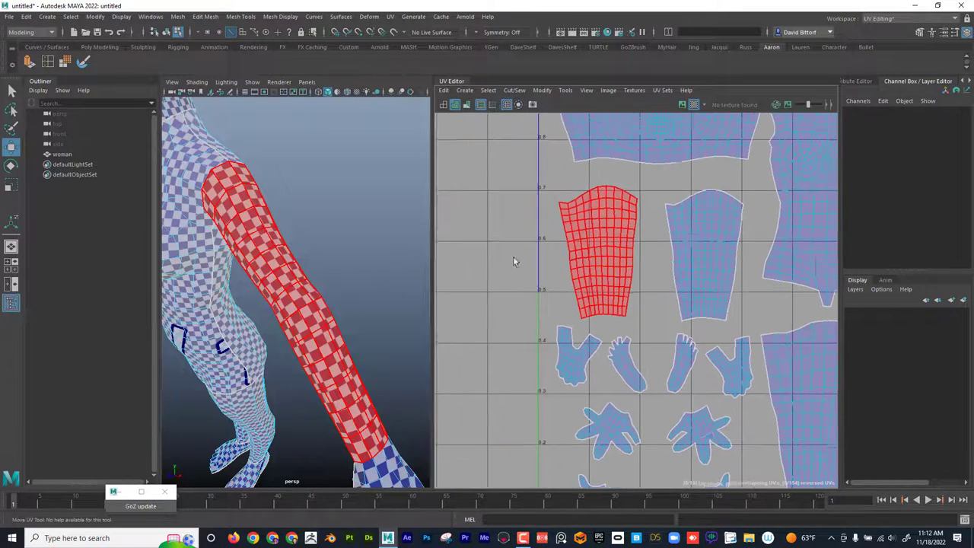
Flip the reversed arm shell back to its correct orientation and deselect it
{"action": "left_click", "coordinate": [614, 237]}
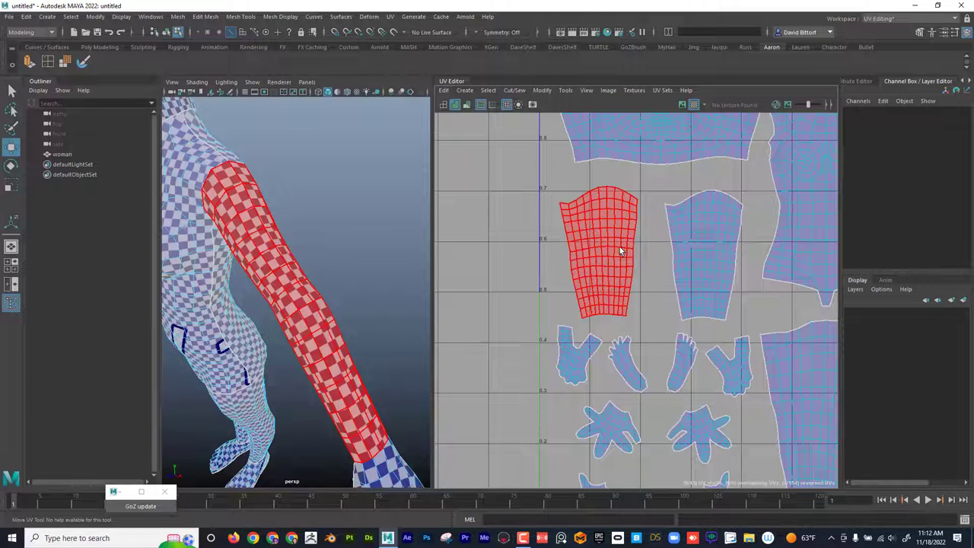
{"action": "left_click", "coordinate": [620, 250]}
{"action": "left_click", "coordinate": [542, 90]}
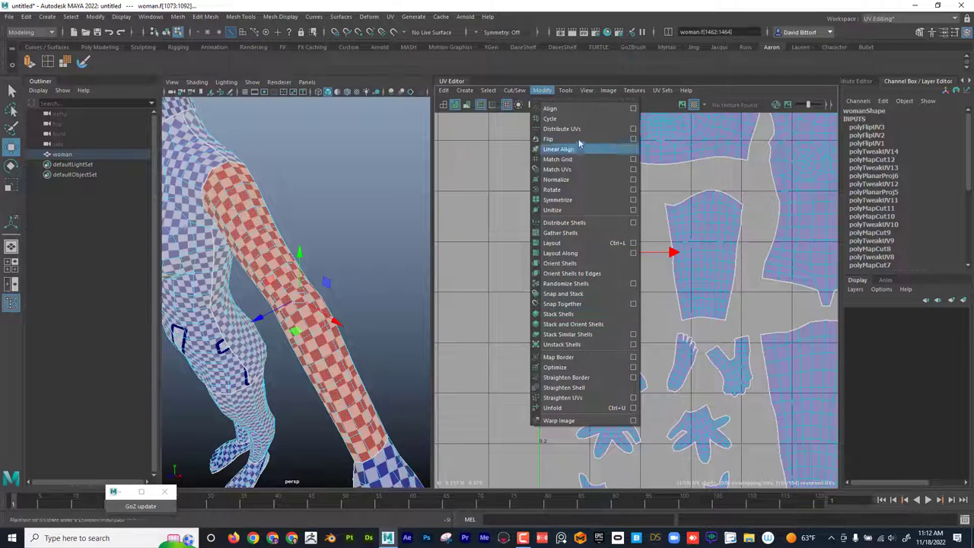
{"action": "left_click", "coordinate": [556, 139]}
{"action": "left_click", "coordinate": [648, 191]}
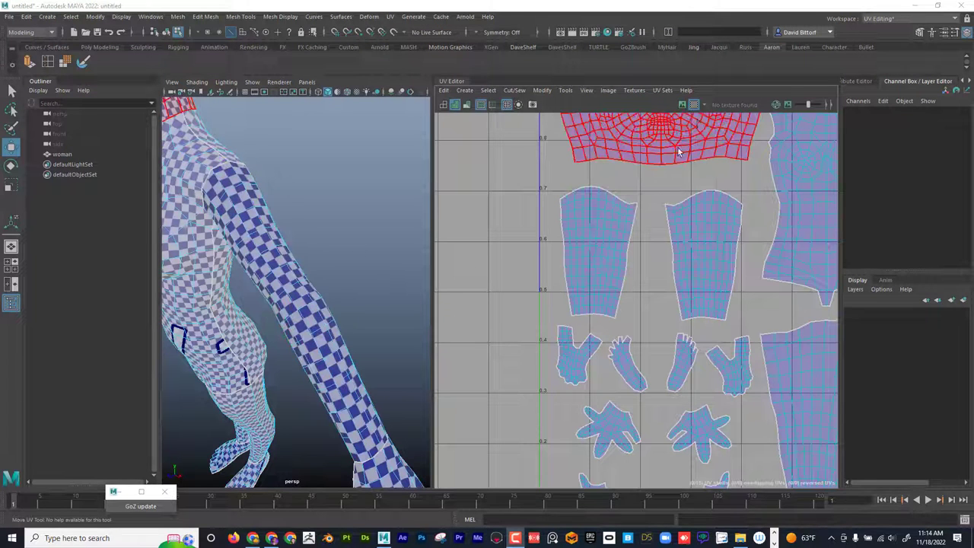
Toggle the UV checker map off and back on
{"action": "left_click", "coordinate": [694, 105]}
{"action": "left_click", "coordinate": [694, 105]}
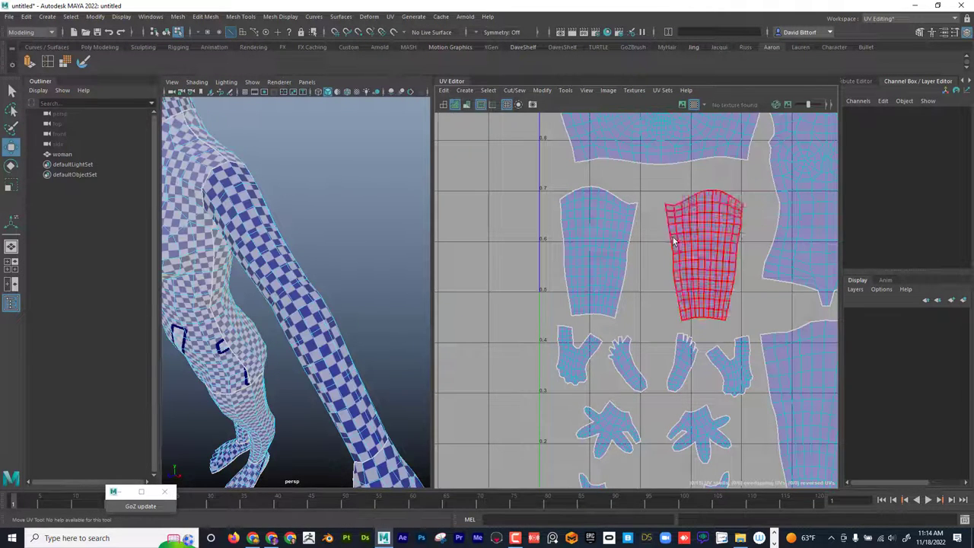
{"action": "scroll", "coordinate": [674, 243], "scroll_direction": "down", "scroll_amount": 3}
{"action": "scroll", "coordinate": [674, 242], "scroll_direction": "up", "scroll_amount": 2}
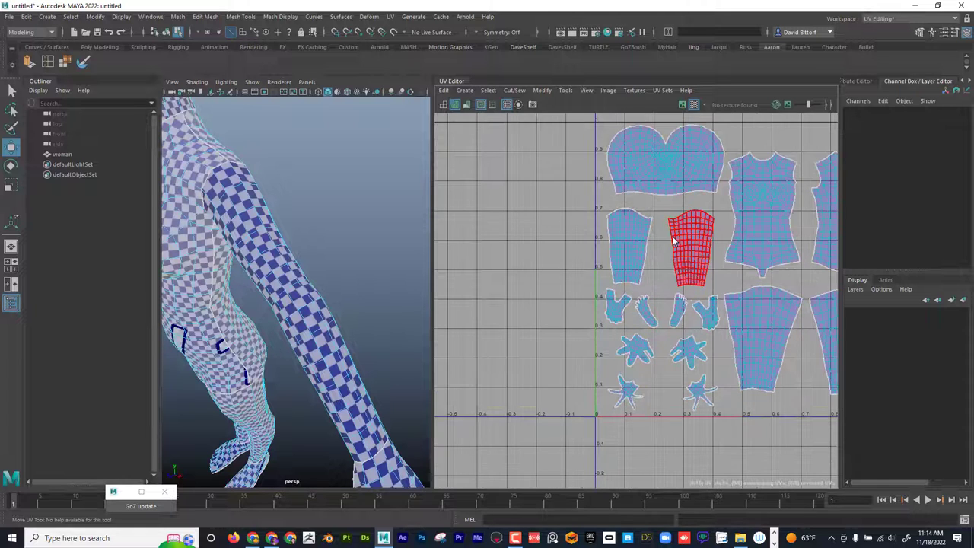
{"action": "scroll", "coordinate": [513, 307], "scroll_direction": "down", "scroll_amount": 2}
{"action": "middle_click_drag", "start_coordinate": [704, 298], "coordinate": [598, 322], "text": "alt"}
{"action": "scroll", "coordinate": [598, 322], "scroll_direction": "down", "scroll_amount": 2}
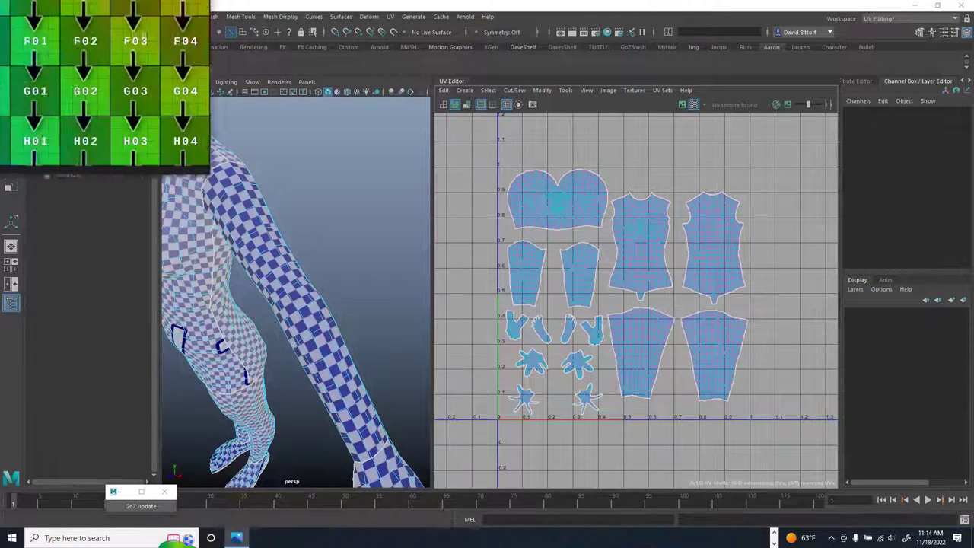
View the ExtremeUVCheck (2).jpg test image, and move its window away from the UV layout
{"action": "left_click_drag", "start_coordinate": [16, 0], "coordinate": [408, 84]}
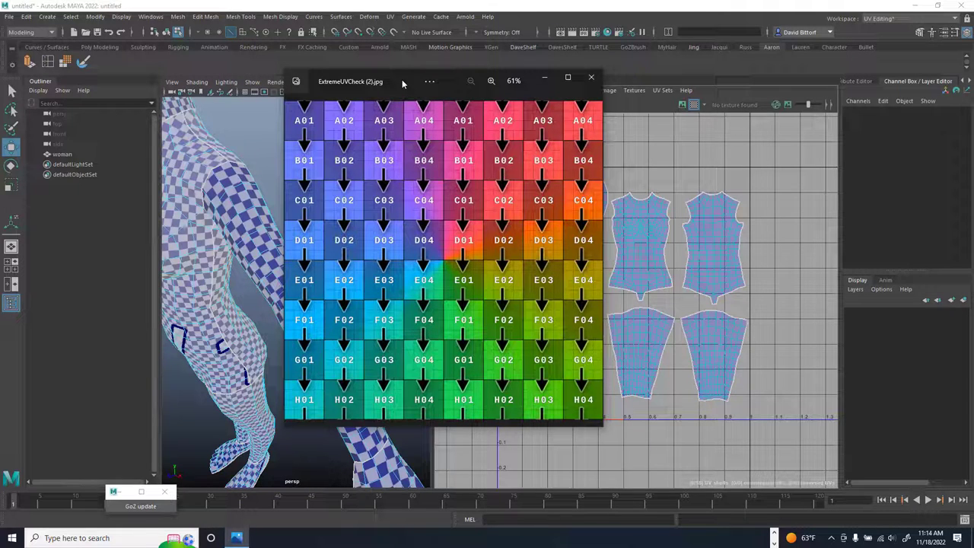
{"action": "left_click_drag", "start_coordinate": [402, 81], "coordinate": [358, 0]}
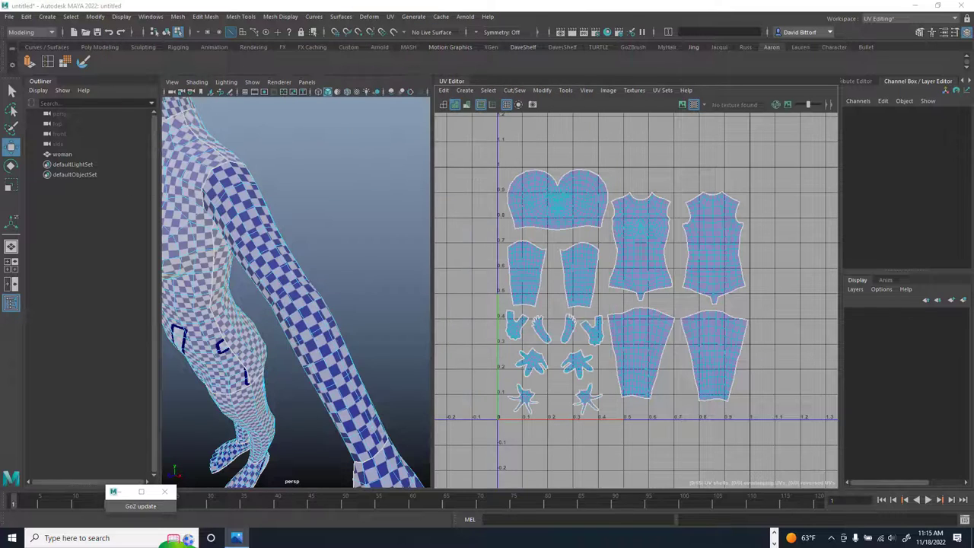
{"action": "left_click_drag", "start_coordinate": [265, 195], "coordinate": [290, 181], "text": "alt"}
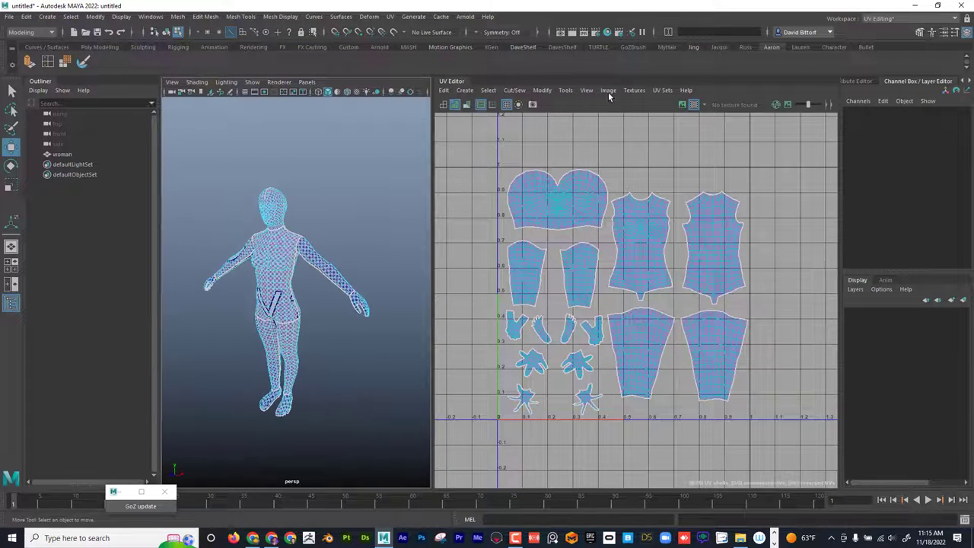
Turn off the UV checker map and assign a new Lambert material to the woman mesh
{"action": "left_click", "coordinate": [693, 105]}
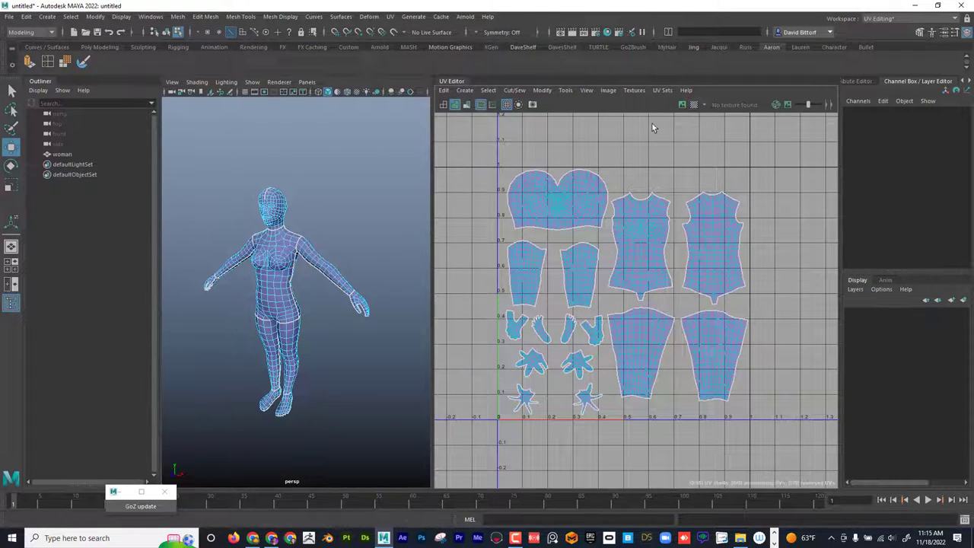
{"action": "left_click_drag", "start_coordinate": [320, 218], "coordinate": [358, 210], "text": "alt"}
{"action": "left_click", "coordinate": [372, 209]}
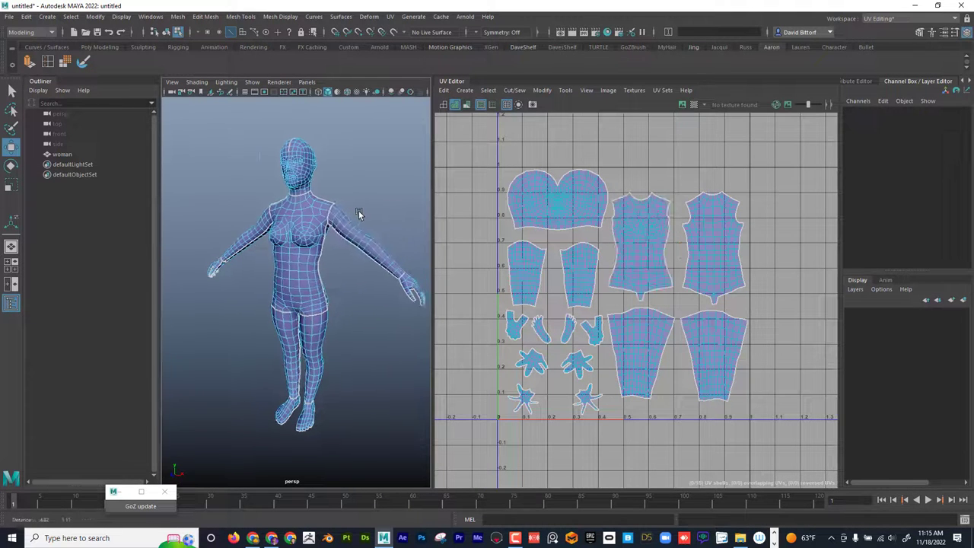
{"action": "right_click_drag", "start_coordinate": [291, 211], "coordinate": [305, 476]}
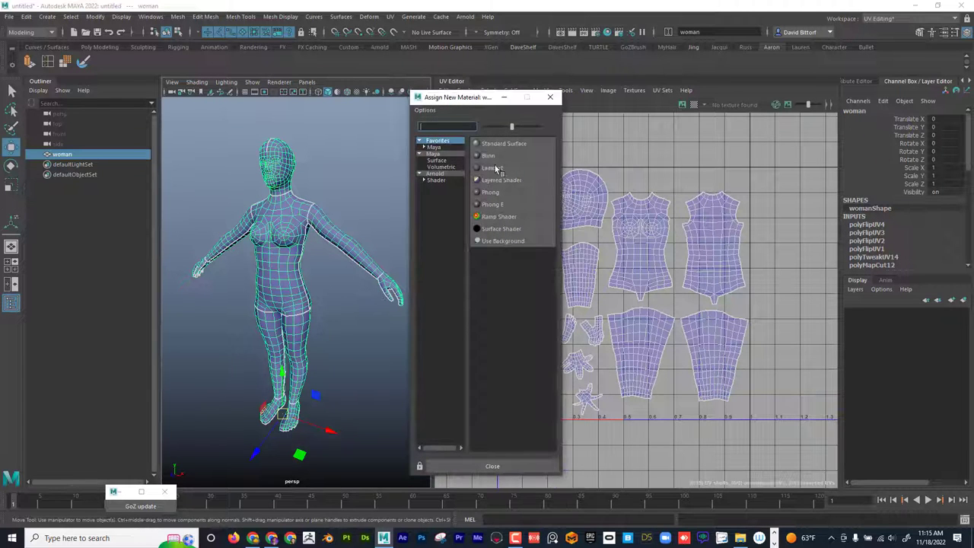
{"action": "left_click", "coordinate": [494, 168]}
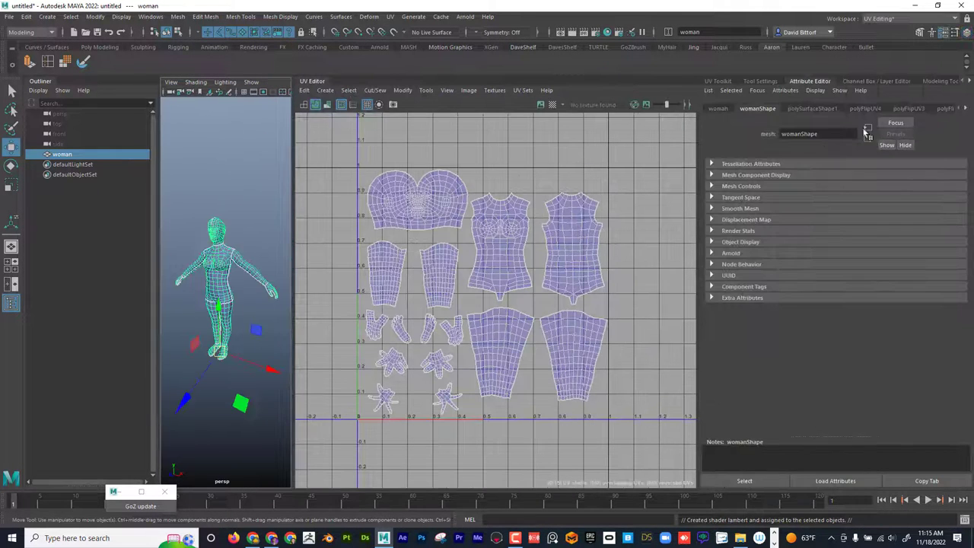
Look through the woman mesh's attached nodes for the new Lambert material's attributes
{"action": "left_click", "coordinate": [967, 109]}
{"action": "left_click", "coordinate": [967, 109]}
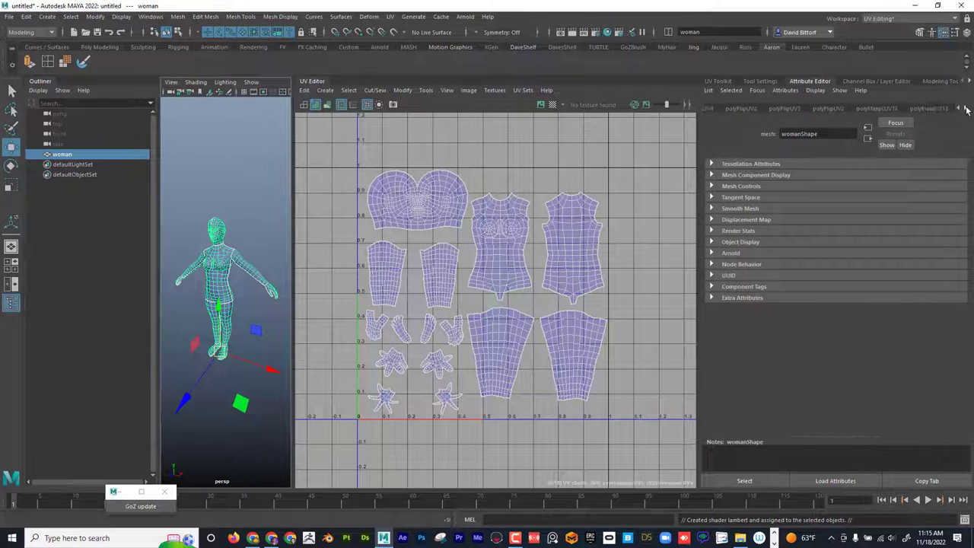
{"action": "left_click", "coordinate": [967, 109]}
{"action": "left_click", "coordinate": [967, 110]}
{"action": "left_click", "coordinate": [967, 110]}
{"action": "left_click", "coordinate": [967, 109]}
{"action": "left_click", "coordinate": [967, 109]}
{"action": "left_click", "coordinate": [966, 109]}
{"action": "left_click_drag", "start_coordinate": [967, 110], "coordinate": [967, 110]}
Delete the construction history of the woman mesh
{"action": "left_click", "coordinate": [26, 17]}
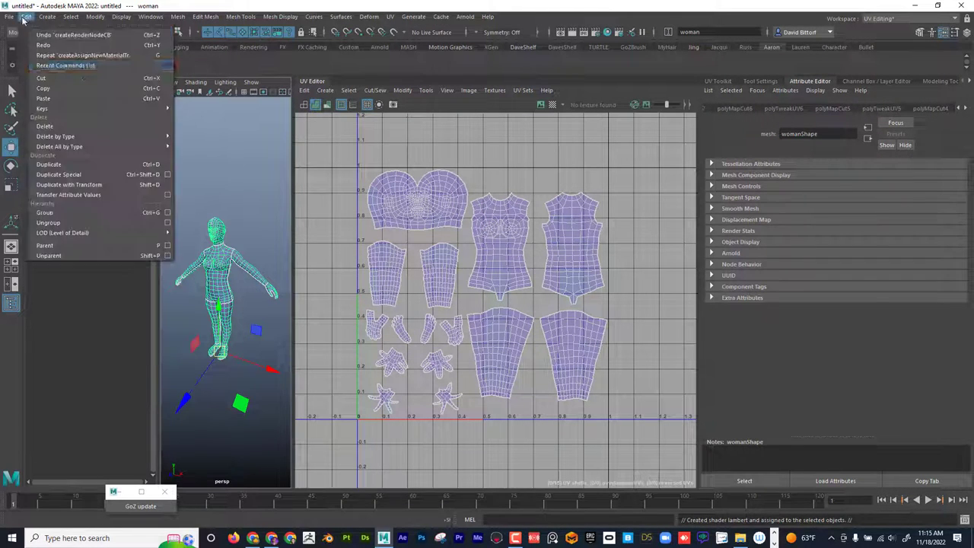
{"action": "mouse_move", "coordinate": [115, 136]}
{"action": "left_click", "coordinate": [213, 137]}
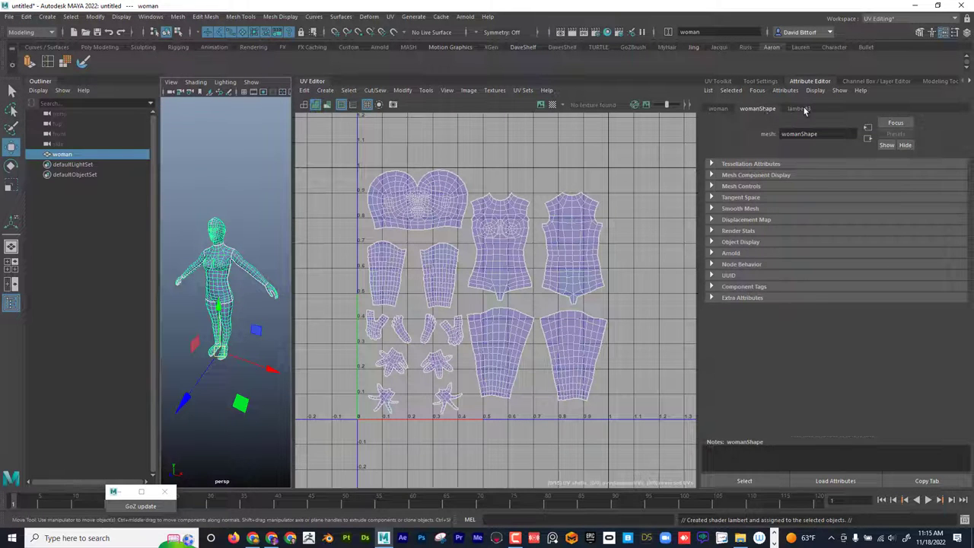
Map the Lambert material's color to a file texture and load ExtremeUVCheck (2).jpg from the Desktop
{"action": "left_click", "coordinate": [804, 110]}
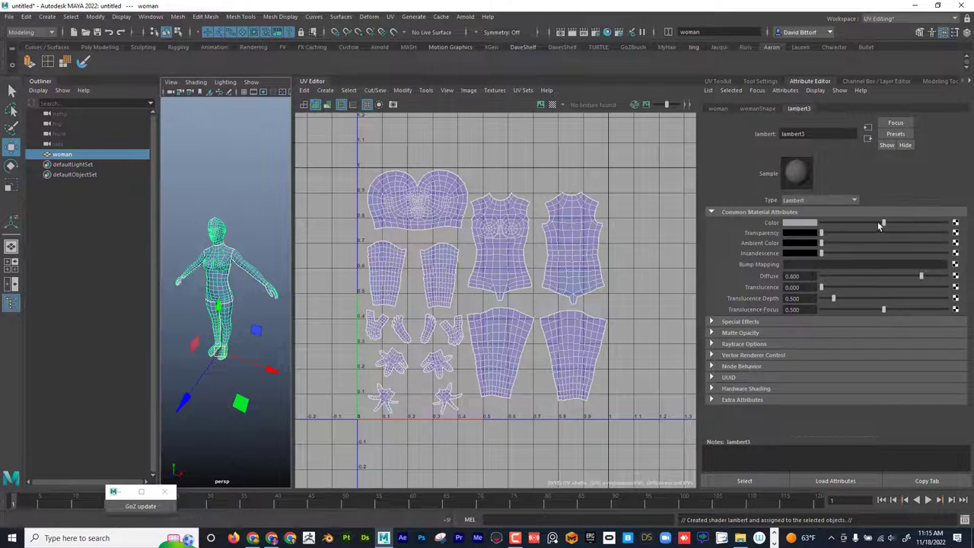
{"action": "left_click", "coordinate": [956, 224]}
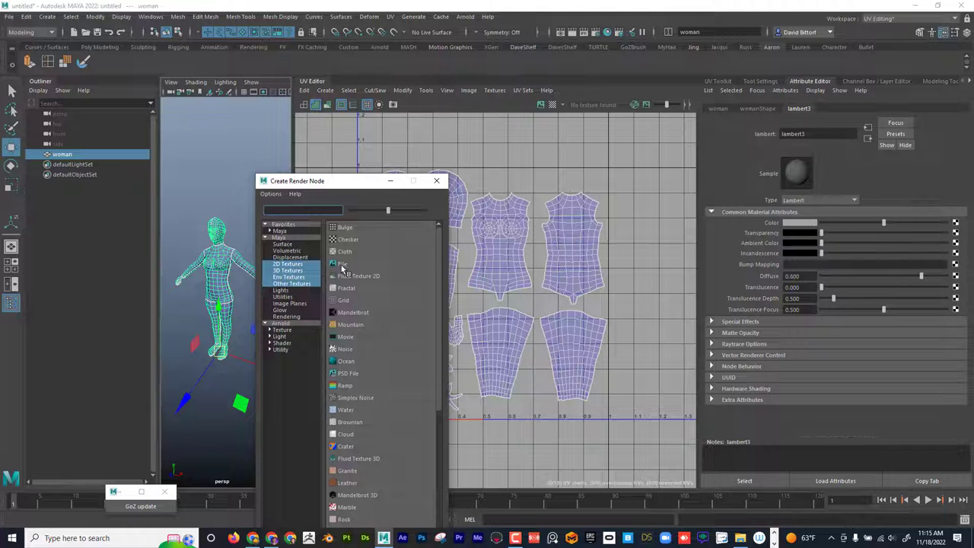
{"action": "left_click", "coordinate": [342, 266]}
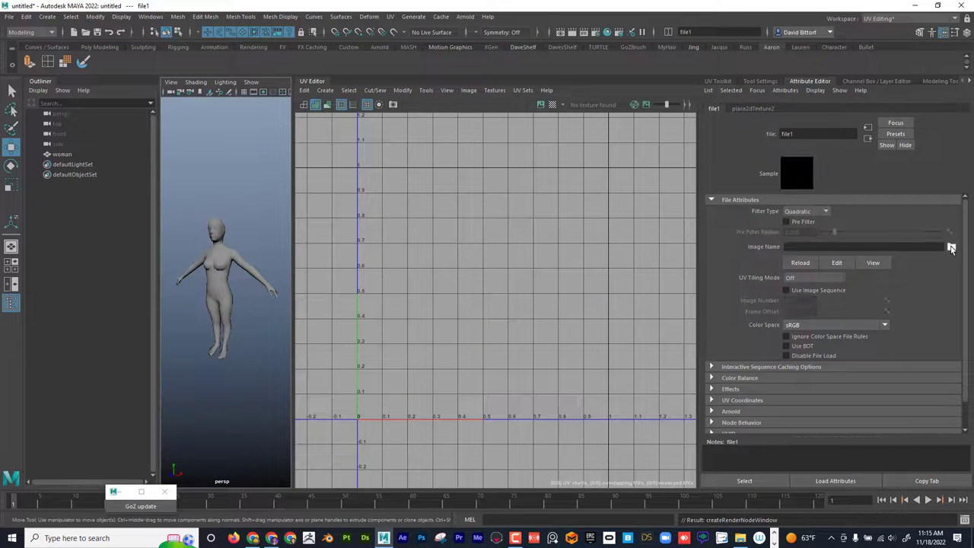
{"action": "left_click", "coordinate": [951, 248]}
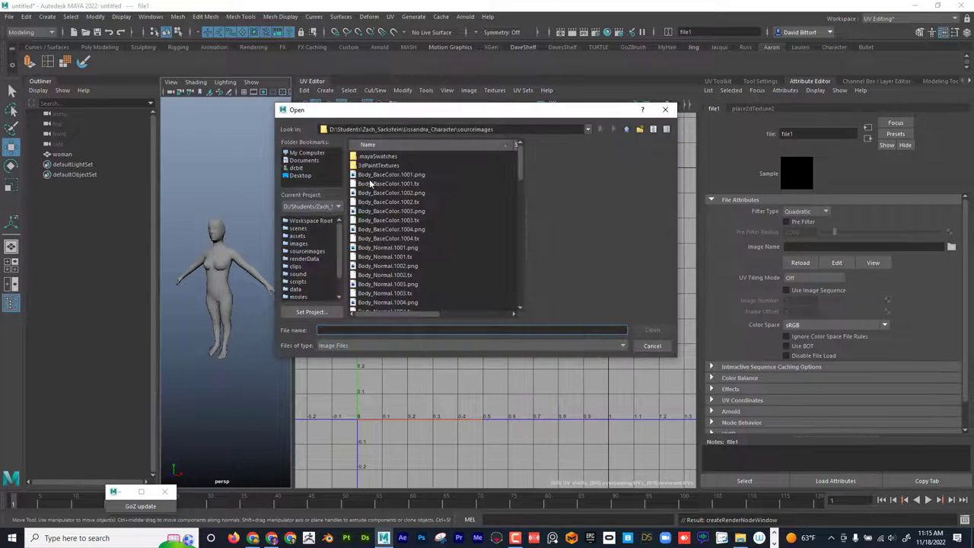
{"action": "left_click", "coordinate": [301, 176]}
{"action": "left_click", "coordinate": [370, 193]}
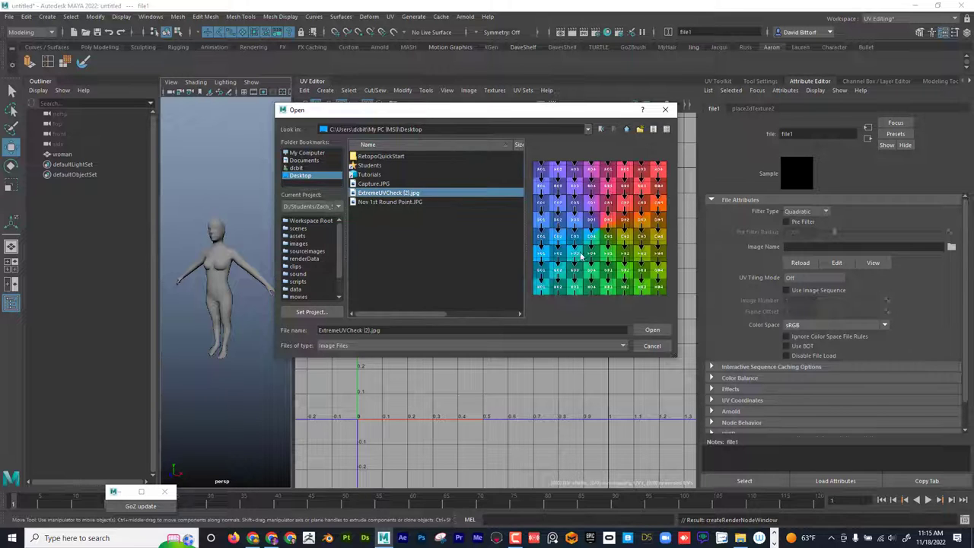
{"action": "left_click", "coordinate": [651, 330]}
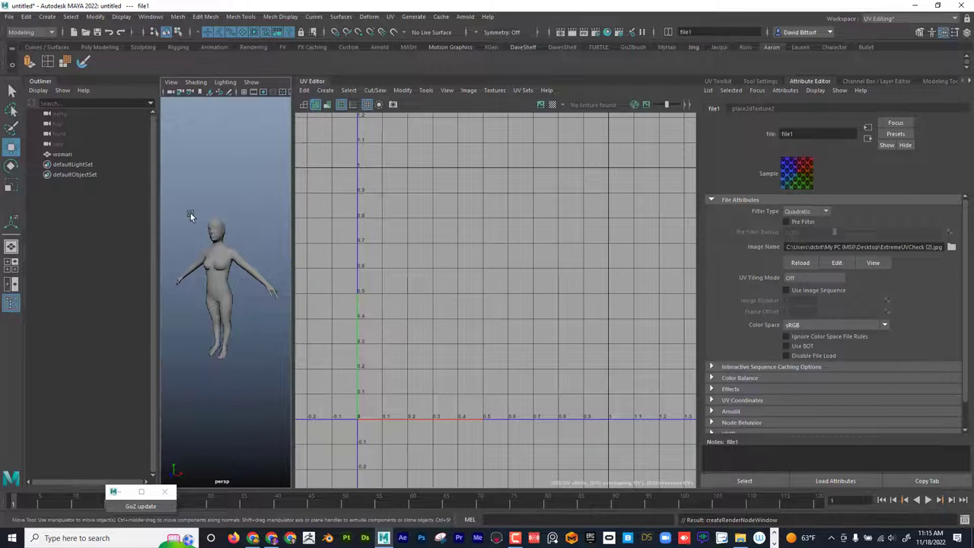
Display textures in the perspective view and widen the view to show the whole character
{"action": "key", "text": "6"}
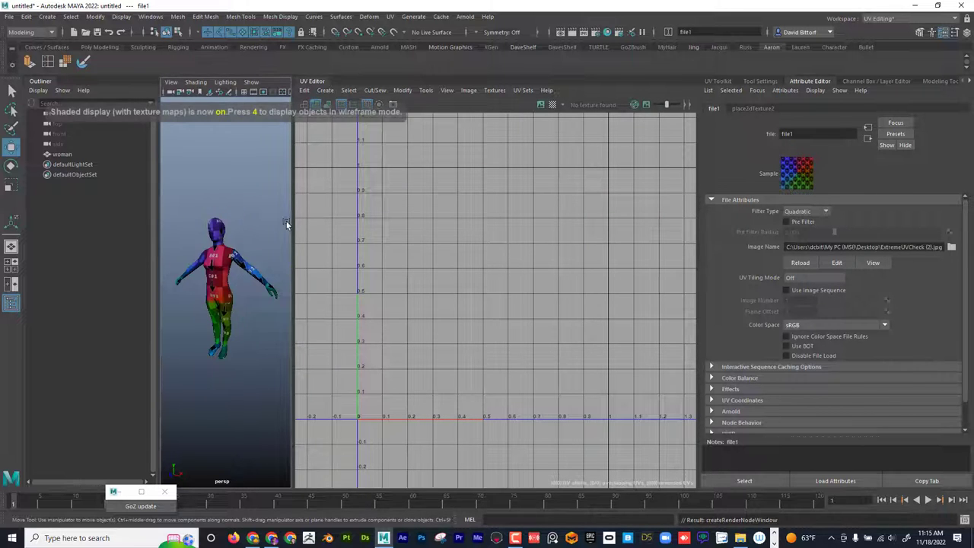
{"action": "left_click_drag", "start_coordinate": [348, 221], "coordinate": [425, 236]}
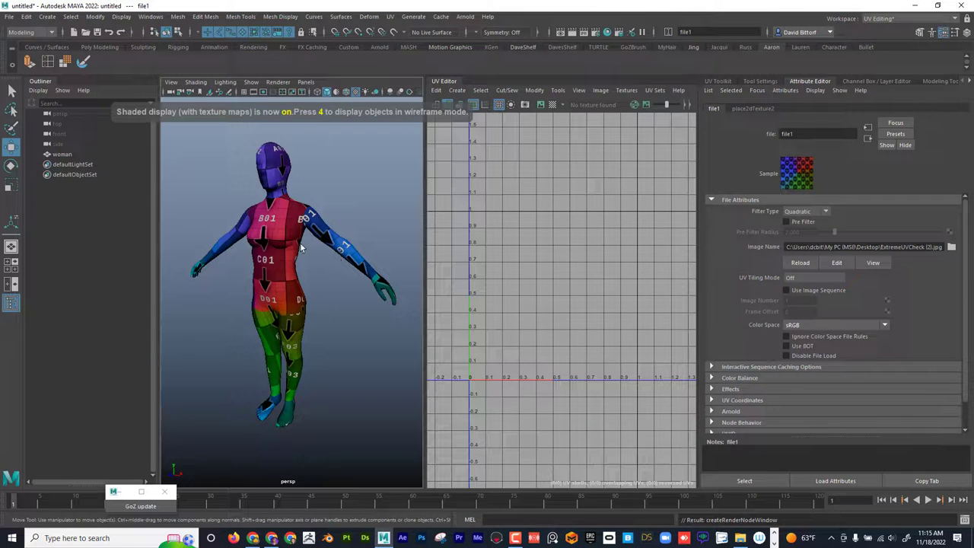
{"action": "mouse_move", "coordinate": [303, 271]}
{"action": "left_mouse_down", "text": "alt"}
{"action": "mouse_move", "coordinate": [259, 268]}
{"action": "mouse_move", "coordinate": [397, 263]}
{"action": "mouse_move", "coordinate": [307, 261]}
{"action": "left_mouse_up", "text": "alt"}
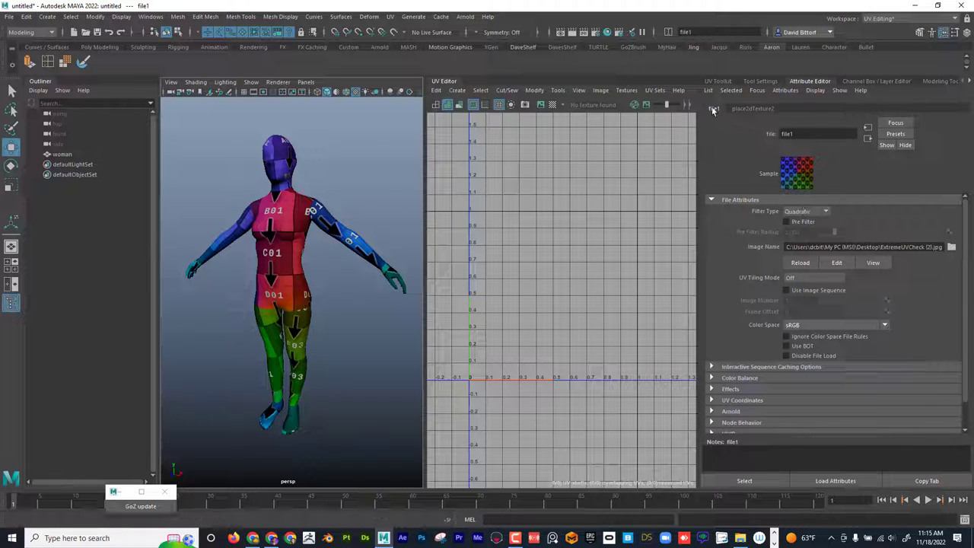
Set the file texture's 2D placement Repeat UV to 10 by 10
{"action": "left_click", "coordinate": [754, 108]}
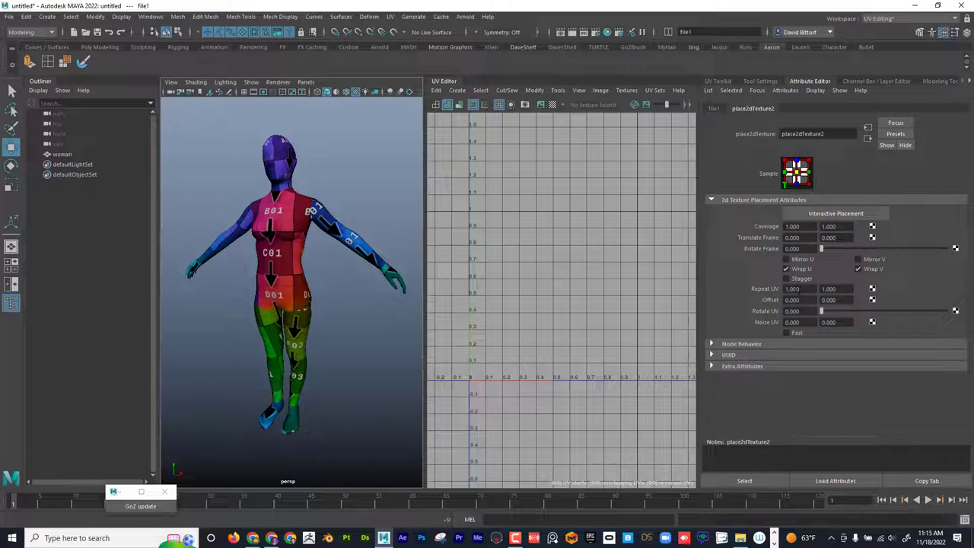
{"action": "double_click", "coordinate": [799, 290]}
{"action": "type", "text": "10"}
{"action": "key", "text": "Tab"}
{"action": "type", "text": "10"}
{"action": "key", "text": "Return"}
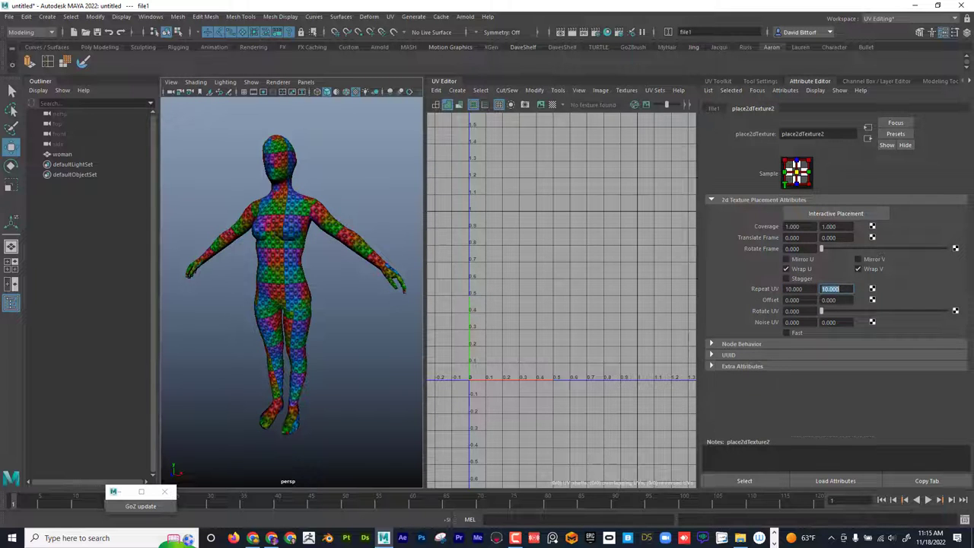
Examine the size and direction of the texture squares on the torso, shoulder and head
{"action": "right_click_drag", "start_coordinate": [267, 236], "coordinate": [315, 240], "text": "alt"}
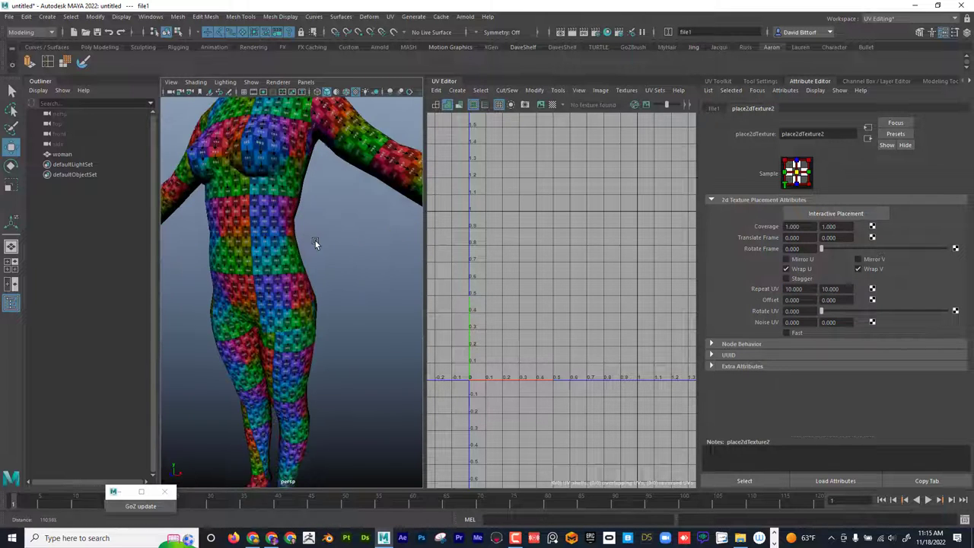
{"action": "left_click_drag", "start_coordinate": [315, 241], "coordinate": [314, 254], "text": "alt"}
{"action": "middle_click_drag", "start_coordinate": [314, 254], "coordinate": [310, 288], "text": "alt"}
{"action": "right_click_drag", "start_coordinate": [310, 288], "coordinate": [315, 271], "text": "alt"}
{"action": "middle_click_drag", "start_coordinate": [315, 271], "coordinate": [315, 284], "text": "alt"}
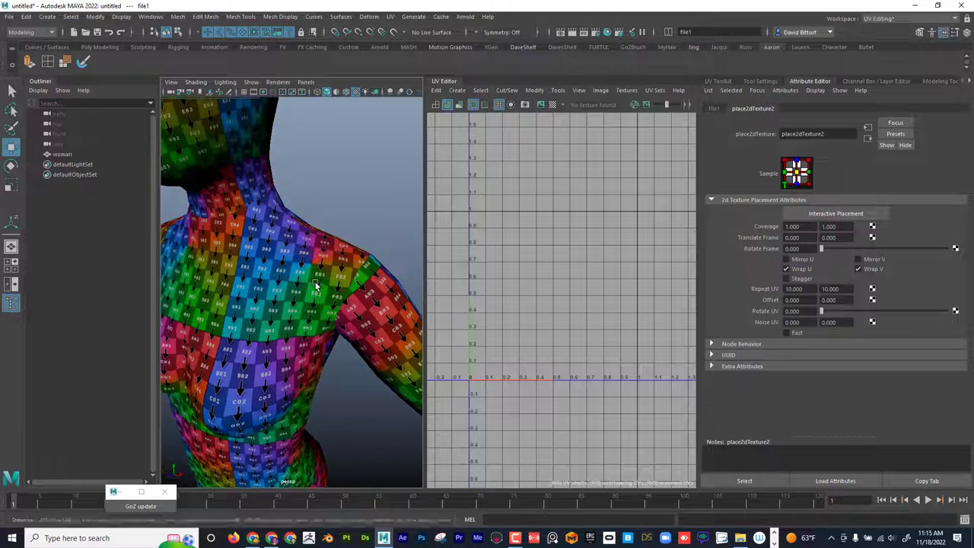
{"action": "right_click_drag", "start_coordinate": [315, 284], "coordinate": [293, 276], "text": "alt"}
{"action": "left_click_drag", "start_coordinate": [291, 266], "coordinate": [308, 254], "text": "alt"}
{"action": "right_click_drag", "start_coordinate": [308, 254], "coordinate": [300, 249], "text": "alt"}
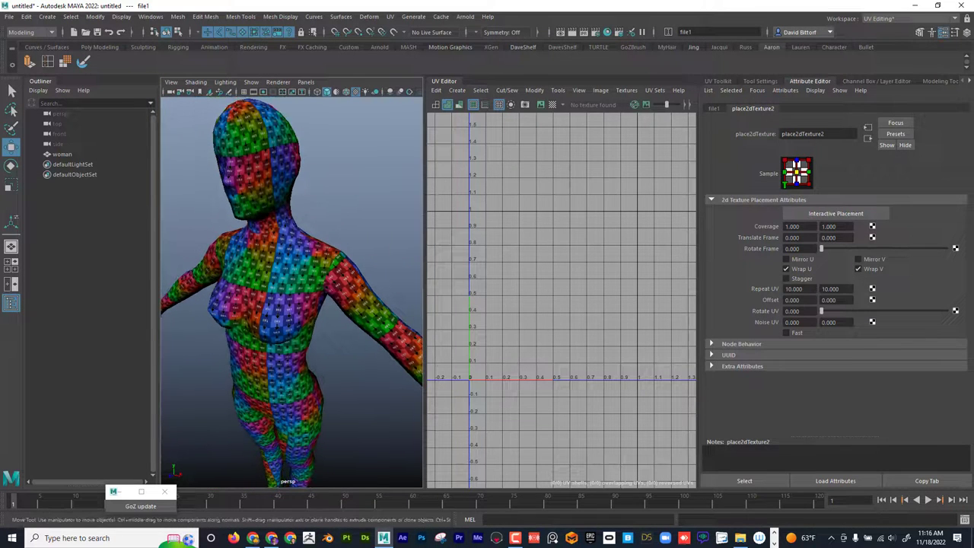
Set the texture placement's Repeat UV to 5 by 5
{"action": "left_click", "coordinate": [794, 288]}
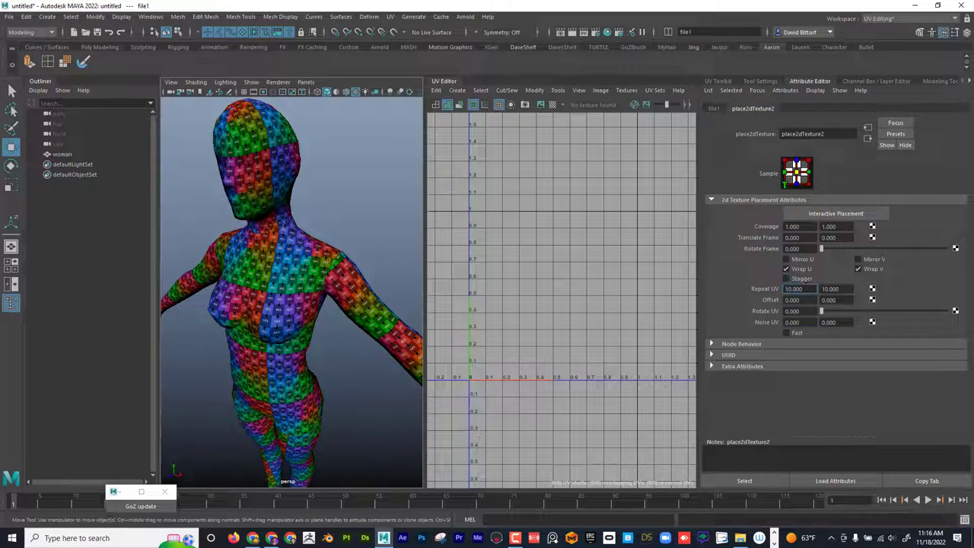
{"action": "type", "text": "5"}
{"action": "key", "text": "Tab"}
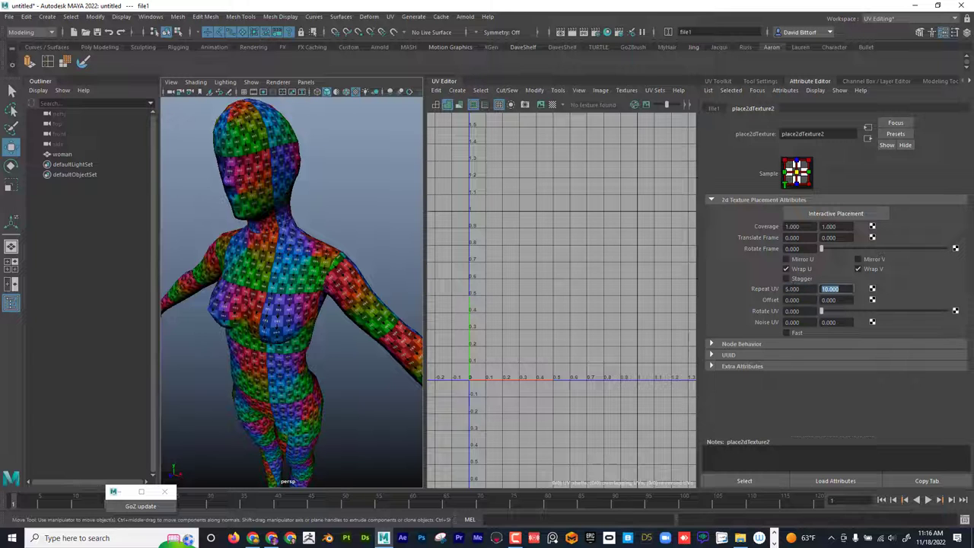
{"action": "type", "text": "5"}
{"action": "key", "text": "Return"}
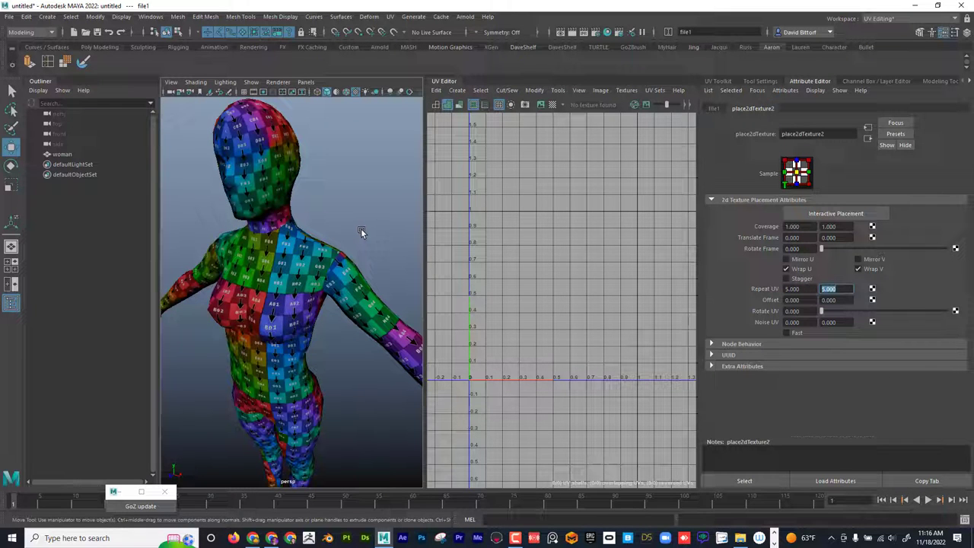
Widen the perspective view further for inspecting the textured character, and clear the selection
{"action": "left_click_drag", "start_coordinate": [364, 223], "coordinate": [399, 218], "text": "alt"}
{"action": "right_click_drag", "start_coordinate": [399, 219], "coordinate": [342, 210], "text": "alt"}
{"action": "left_click_drag", "start_coordinate": [342, 211], "coordinate": [344, 206], "text": "alt"}
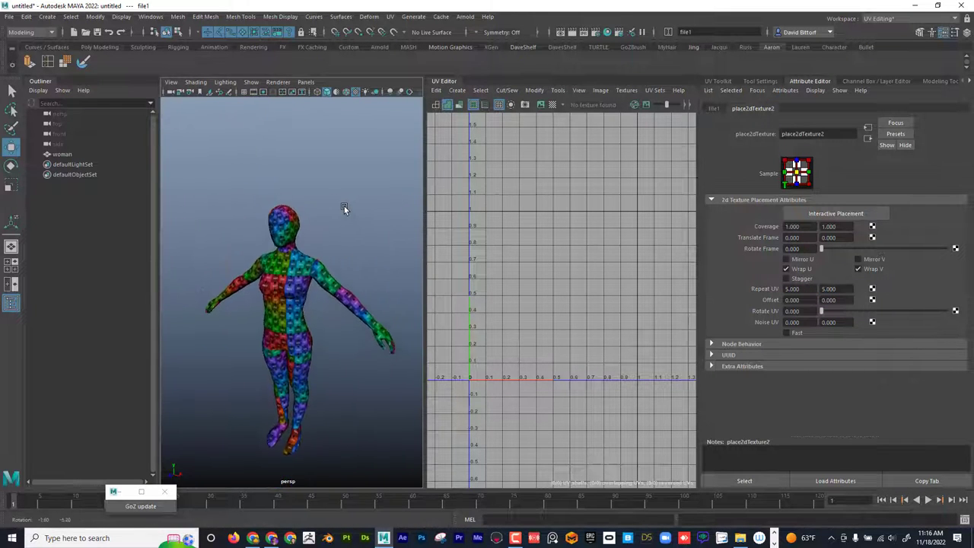
{"action": "right_click_drag", "start_coordinate": [344, 206], "coordinate": [382, 217], "text": "alt"}
{"action": "middle_click_drag", "start_coordinate": [382, 216], "coordinate": [369, 181], "text": "alt"}
{"action": "left_click_drag", "start_coordinate": [425, 205], "coordinate": [472, 204]}
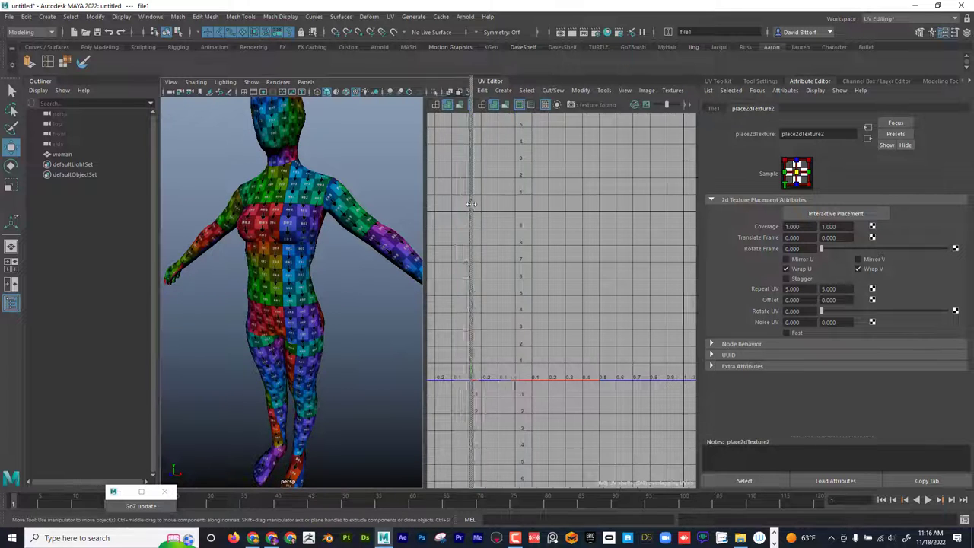
{"action": "left_click_drag", "start_coordinate": [383, 261], "coordinate": [249, 141], "text": "alt"}
{"action": "left_click", "coordinate": [327, 246]}
{"action": "left_click", "coordinate": [366, 246]}
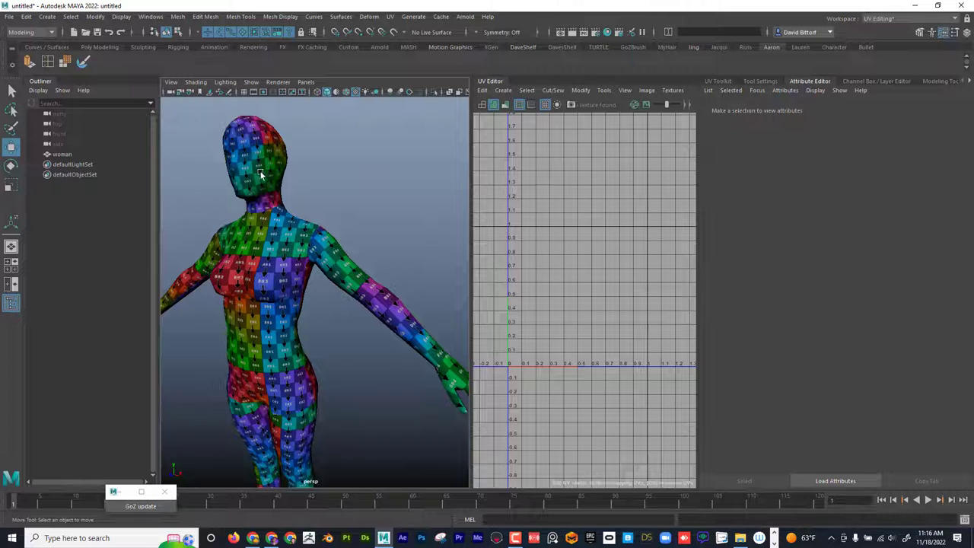
Examine the texture's direction on the character's legs, side and front from several angles
{"action": "middle_click_drag", "start_coordinate": [291, 283], "coordinate": [295, 213], "text": "alt"}
{"action": "middle_click_drag", "start_coordinate": [301, 318], "coordinate": [308, 275], "text": "alt"}
{"action": "mouse_move", "coordinate": [308, 275]}
{"action": "left_mouse_down", "text": "alt"}
{"action": "mouse_move", "coordinate": [317, 293]}
{"action": "mouse_move", "coordinate": [327, 289]}
{"action": "mouse_move", "coordinate": [233, 272]}
{"action": "mouse_move", "coordinate": [204, 250]}
{"action": "mouse_move", "coordinate": [215, 227]}
{"action": "mouse_move", "coordinate": [220, 265]}
{"action": "left_mouse_up", "text": "alt"}
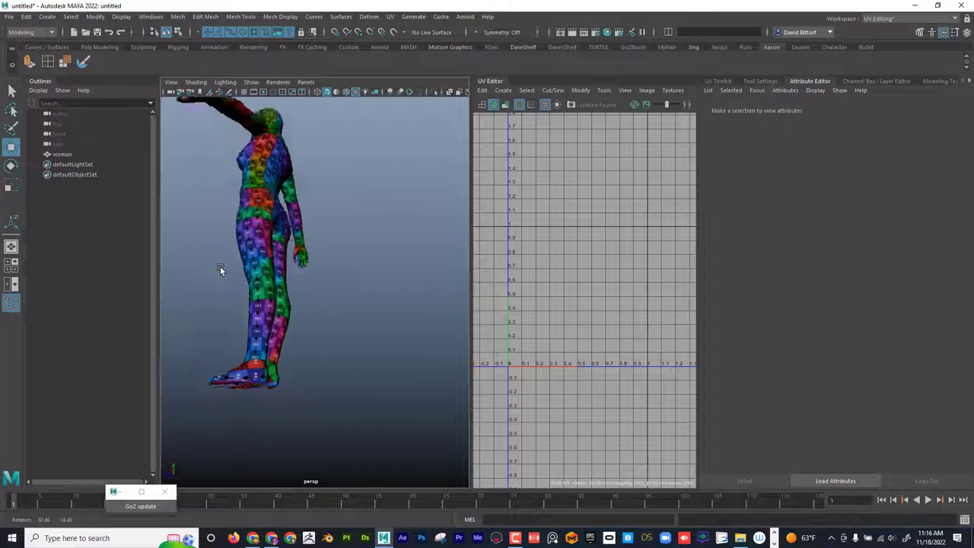
{"action": "right_click_drag", "start_coordinate": [220, 265], "coordinate": [239, 263], "text": "alt"}
{"action": "left_click_drag", "start_coordinate": [239, 263], "coordinate": [373, 319], "text": "alt"}
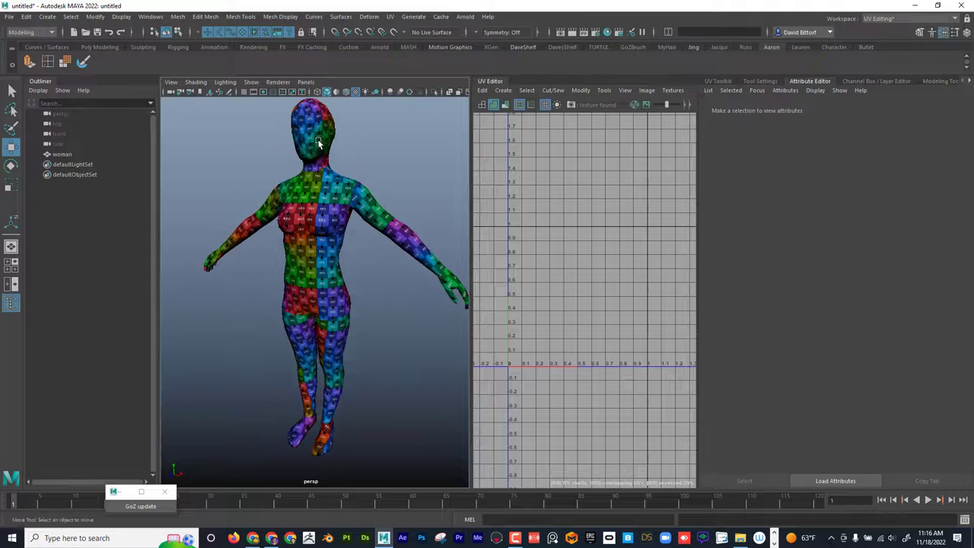
Select the leg UV shell below the front torso shell and rotate it sideways, about a quarter turn
{"action": "left_click", "coordinate": [326, 269]}
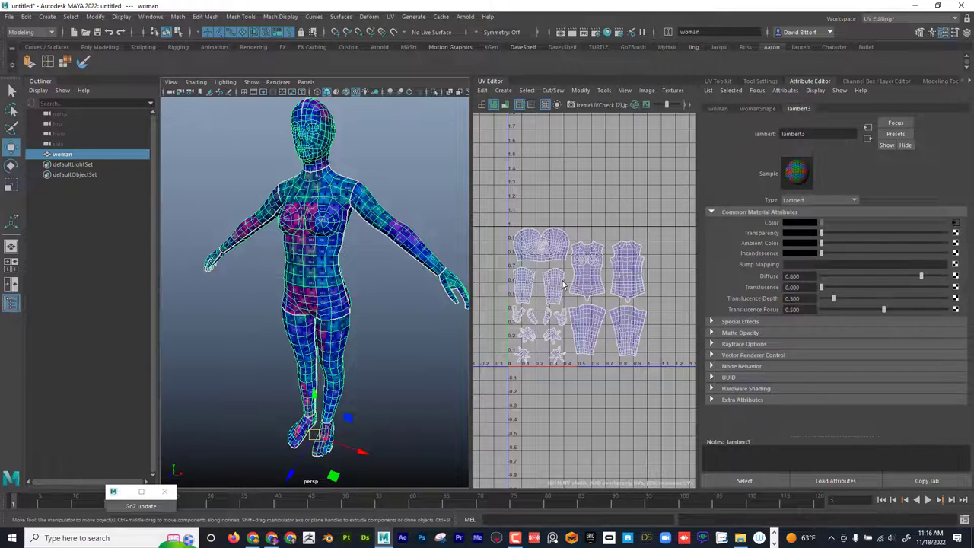
{"action": "right_click_drag", "start_coordinate": [623, 272], "coordinate": [582, 256]}
{"action": "left_click", "coordinate": [589, 324]}
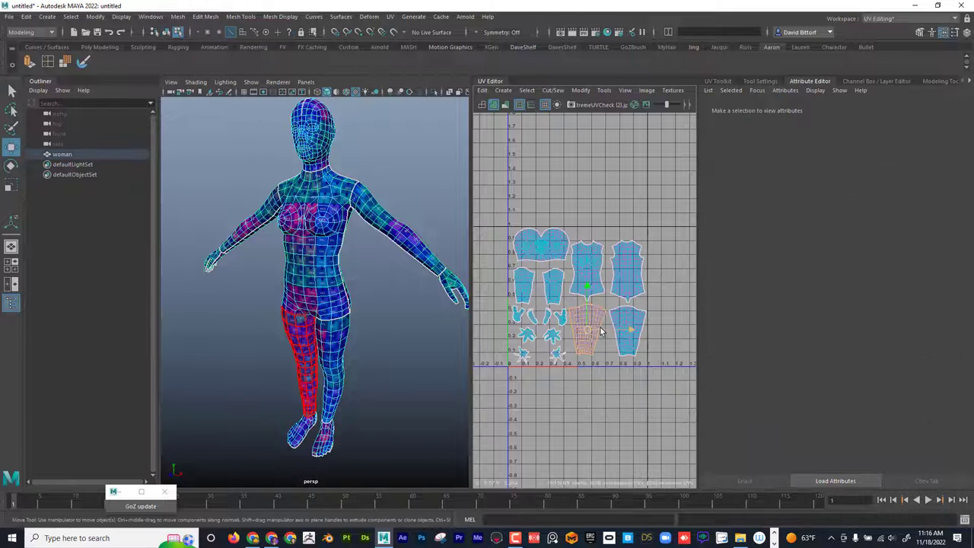
{"action": "key", "text": "e"}
{"action": "left_click_drag", "start_coordinate": [611, 297], "coordinate": [590, 342]}
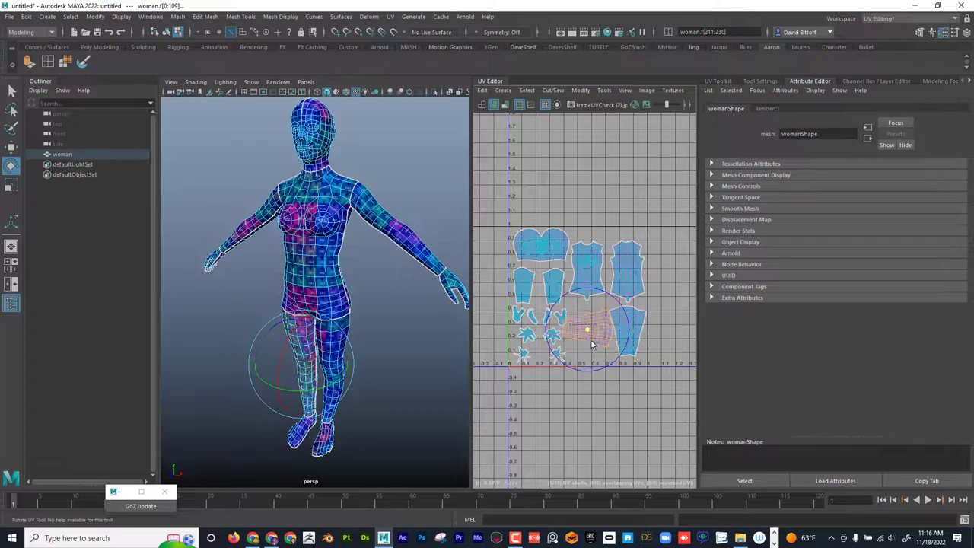
Compare the texture direction on the rotated leg with the other leg, and undo the shell's rotation
{"action": "left_click", "coordinate": [405, 340]}
{"action": "left_click_drag", "start_coordinate": [373, 317], "coordinate": [398, 304], "text": "alt"}
{"action": "scroll", "coordinate": [404, 322], "scroll_direction": "up", "scroll_amount": 5}
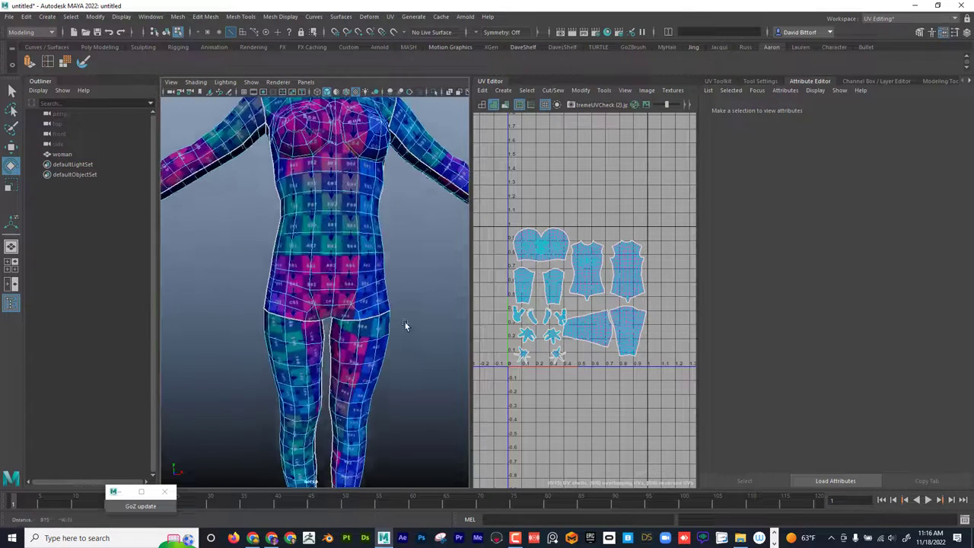
{"action": "middle_click_drag", "start_coordinate": [405, 324], "coordinate": [407, 286], "text": "alt"}
{"action": "left_click", "coordinate": [287, 340]}
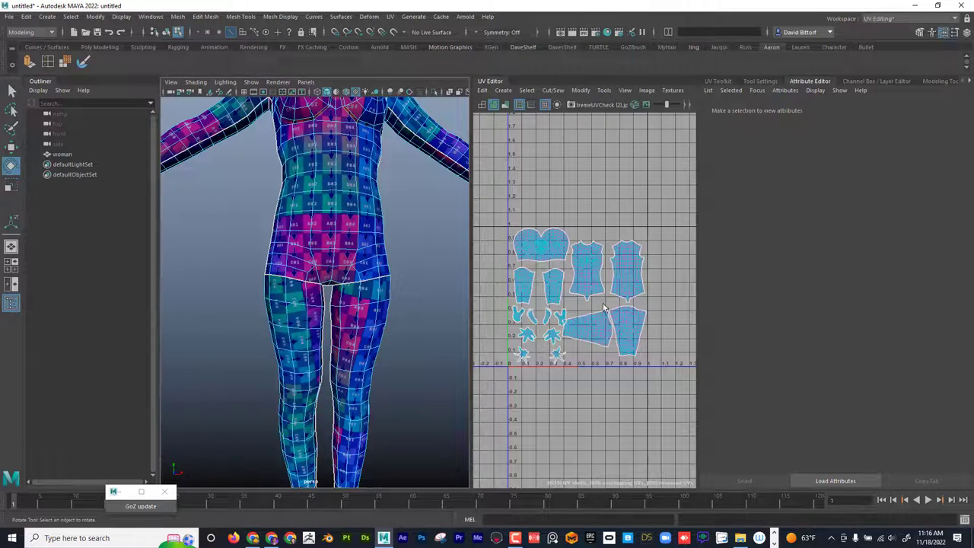
{"action": "key", "text": "ctrl+z"}
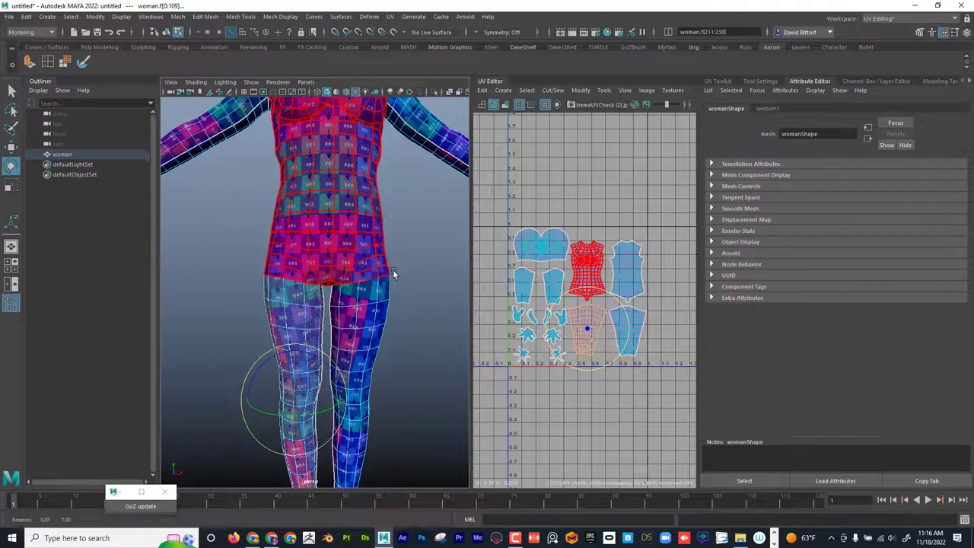
Select the whole front torso UV shell and flip it so its checker texture reads mirrored
{"action": "left_click_drag", "start_coordinate": [393, 269], "coordinate": [368, 240], "text": "alt"}
{"action": "middle_click_drag", "start_coordinate": [368, 217], "coordinate": [353, 293], "text": "alt"}
{"action": "right_click_drag", "start_coordinate": [353, 294], "coordinate": [416, 298], "text": "alt"}
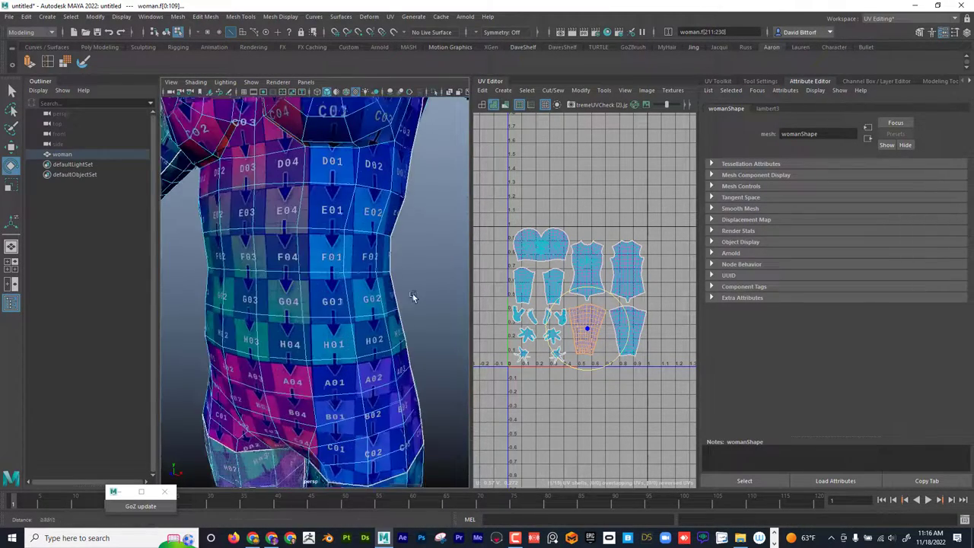
{"action": "left_click_drag", "start_coordinate": [415, 298], "coordinate": [359, 278], "text": "alt"}
{"action": "right_click_drag", "start_coordinate": [588, 260], "coordinate": [561, 245]}
{"action": "left_click", "coordinate": [586, 270]}
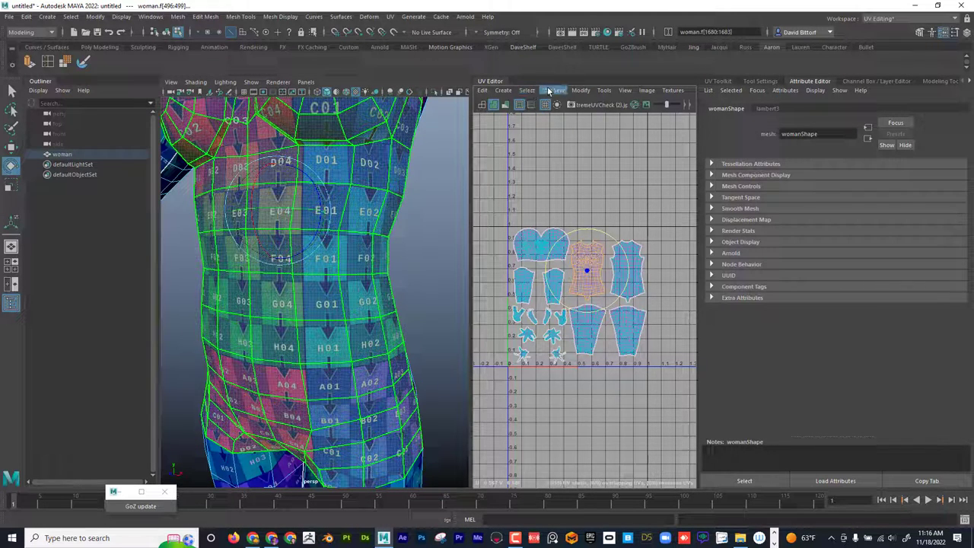
{"action": "left_click", "coordinate": [579, 90]}
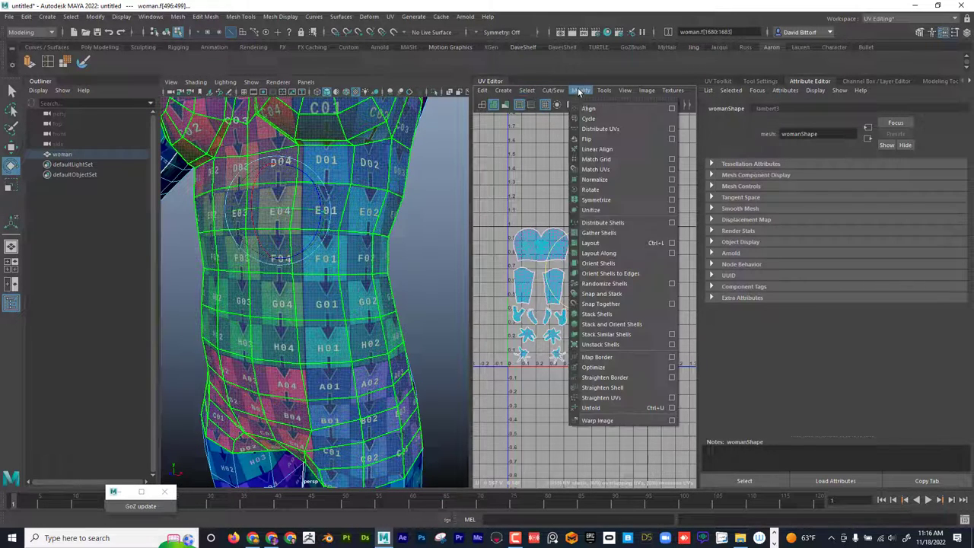
{"action": "left_click", "coordinate": [587, 138]}
Return to object selection, show the UVs as wireframe, and examine the lettering on the torso from several angles
{"action": "left_click", "coordinate": [429, 252]}
{"action": "left_click_drag", "start_coordinate": [429, 252], "coordinate": [362, 244], "text": "alt"}
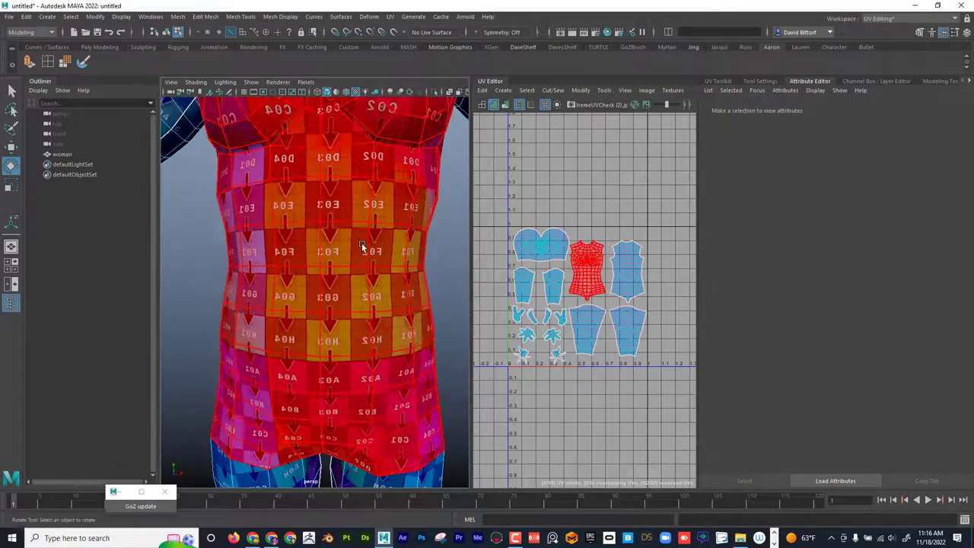
{"action": "right_click_drag", "start_coordinate": [362, 243], "coordinate": [412, 229]}
{"action": "mouse_move", "coordinate": [437, 252]}
{"action": "left_mouse_down", "text": "alt"}
{"action": "mouse_move", "coordinate": [398, 254]}
{"action": "mouse_move", "coordinate": [426, 251]}
{"action": "left_mouse_up", "text": "alt"}
{"action": "left_click", "coordinate": [482, 107]}
{"action": "left_click_drag", "start_coordinate": [344, 308], "coordinate": [313, 302], "text": "alt"}
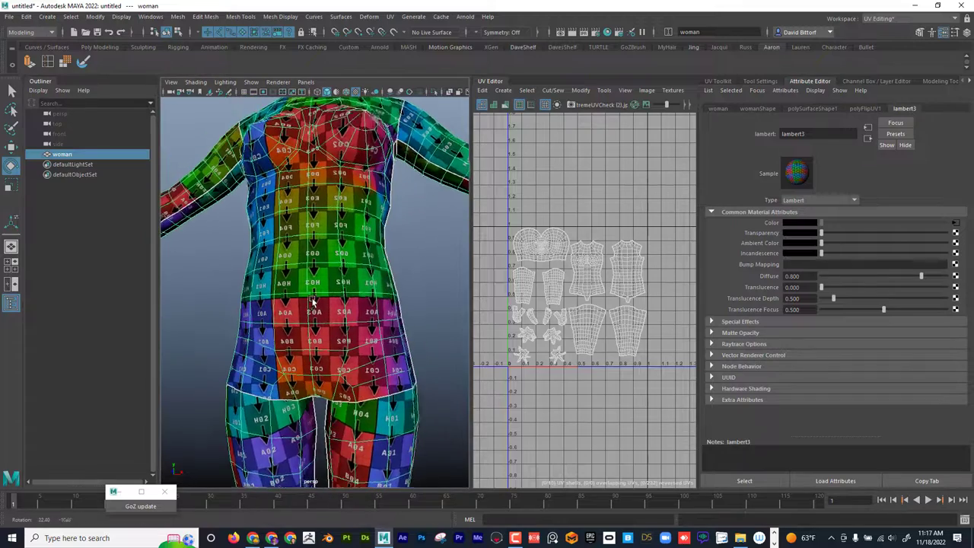
{"action": "right_click_drag", "start_coordinate": [313, 302], "coordinate": [352, 306], "text": "alt"}
{"action": "left_click_drag", "start_coordinate": [367, 284], "coordinate": [382, 305], "text": "alt"}
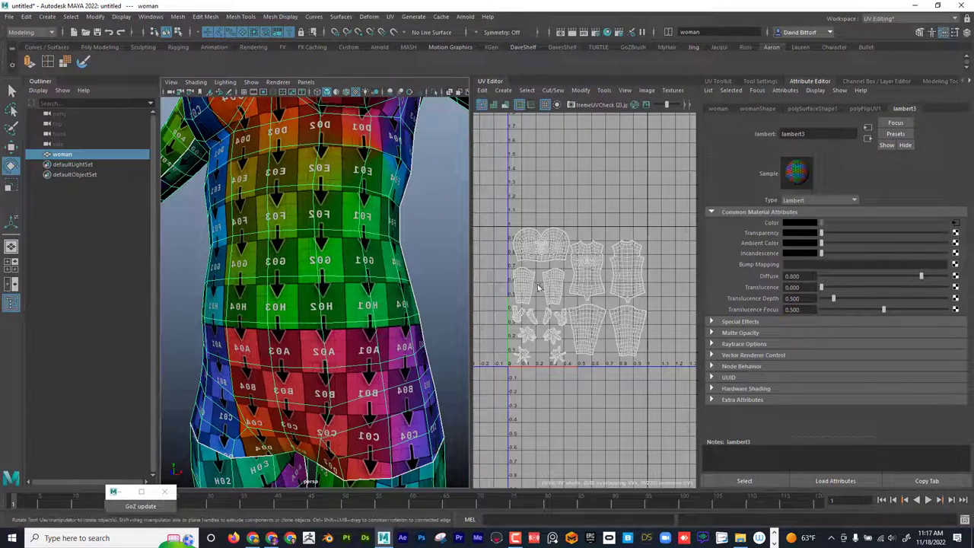
Reselect the front torso UV shell, restore the shaded UV display, and flip the shell back
{"action": "right_click_drag", "start_coordinate": [593, 267], "coordinate": [542, 254]}
{"action": "left_click", "coordinate": [586, 263]}
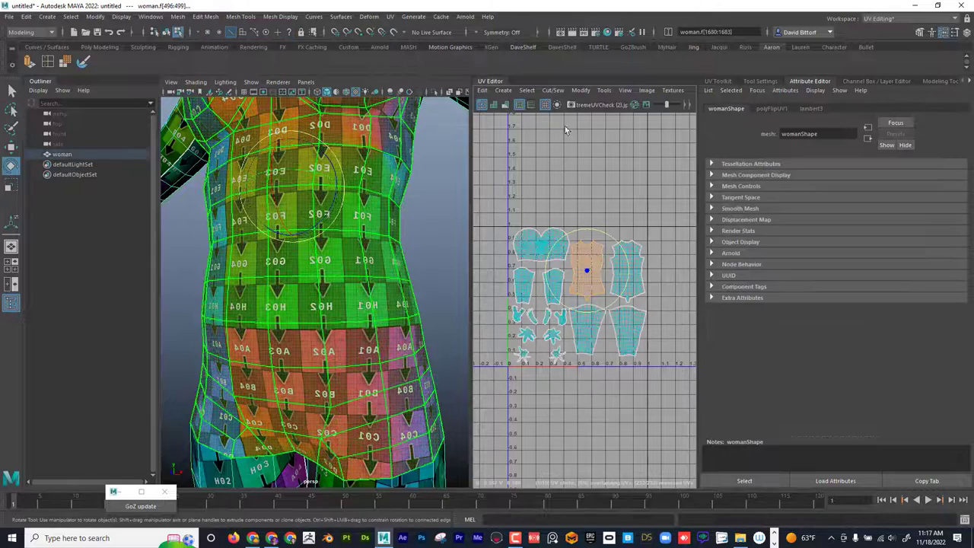
{"action": "left_click", "coordinate": [493, 105]}
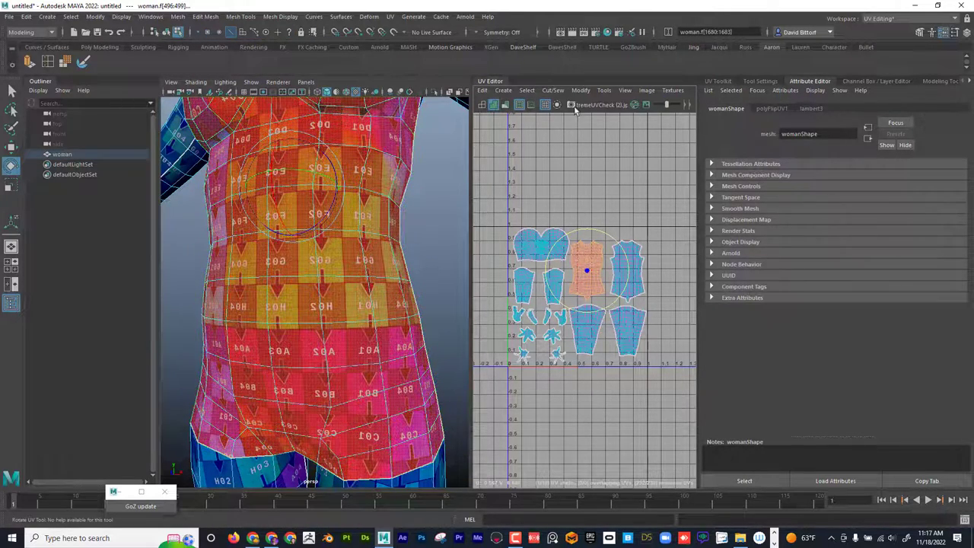
{"action": "left_click", "coordinate": [558, 92]}
{"action": "mouse_move", "coordinate": [580, 90]}
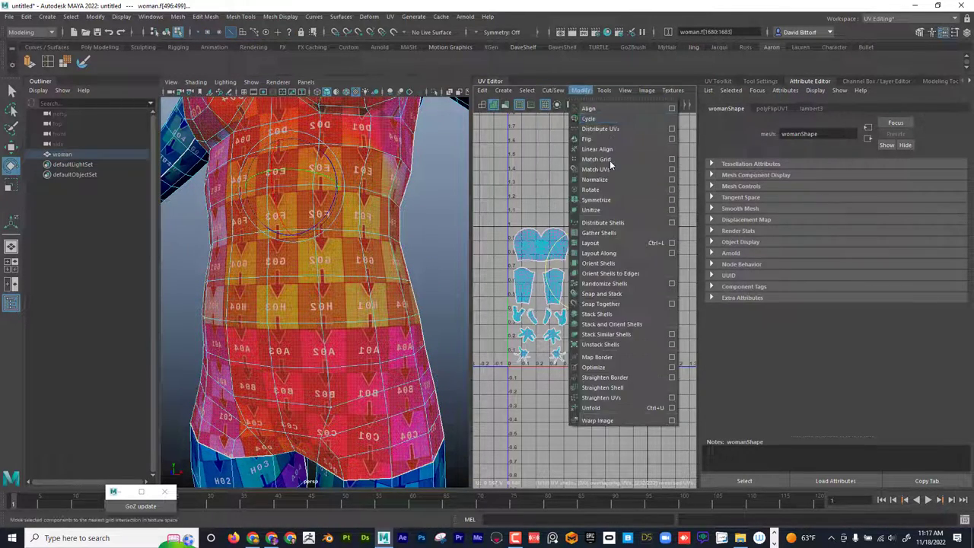
{"action": "left_click", "coordinate": [586, 137]}
Return to object selection and select the whole woman character, with the full figure in view
{"action": "right_click_drag", "start_coordinate": [339, 237], "coordinate": [246, 233]}
{"action": "left_click", "coordinate": [408, 241]}
{"action": "left_click_drag", "start_coordinate": [246, 233], "coordinate": [320, 261], "text": "alt"}
{"action": "left_click", "coordinate": [320, 261]}
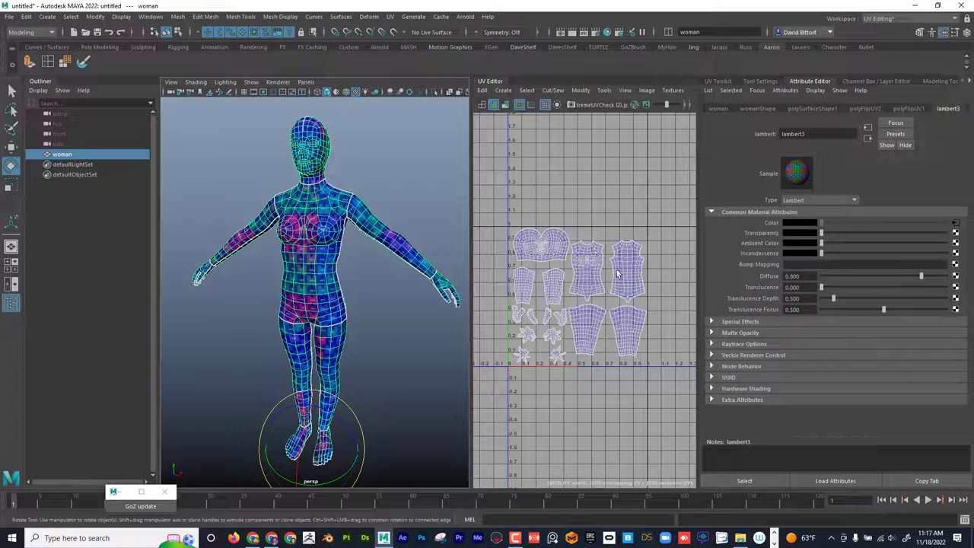
{"action": "middle_click_drag", "start_coordinate": [580, 312], "coordinate": [580, 309], "text": "alt"}
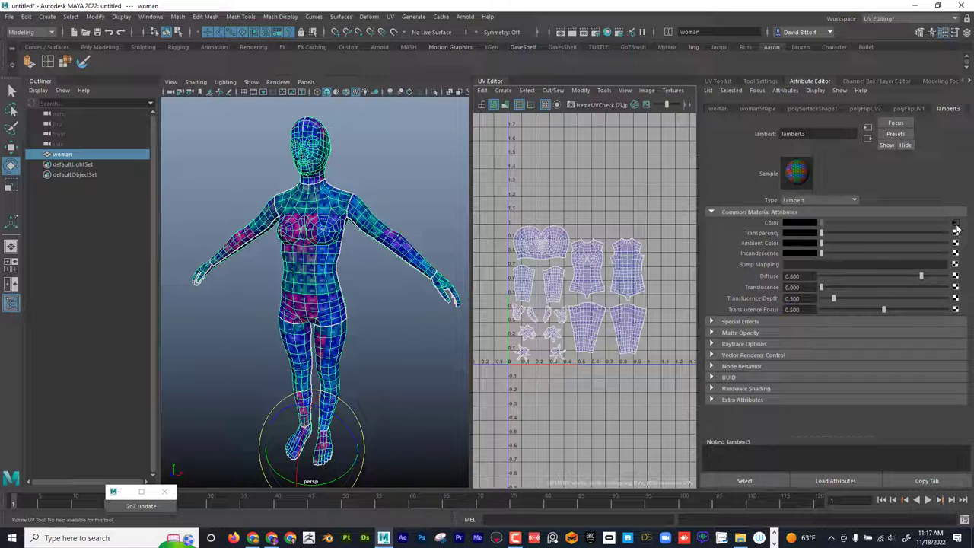
Look at the 2D placement settings of lambert3's color texture, including Repeat UV, and return to the lambert3 material
{"action": "right_click", "coordinate": [770, 221]}
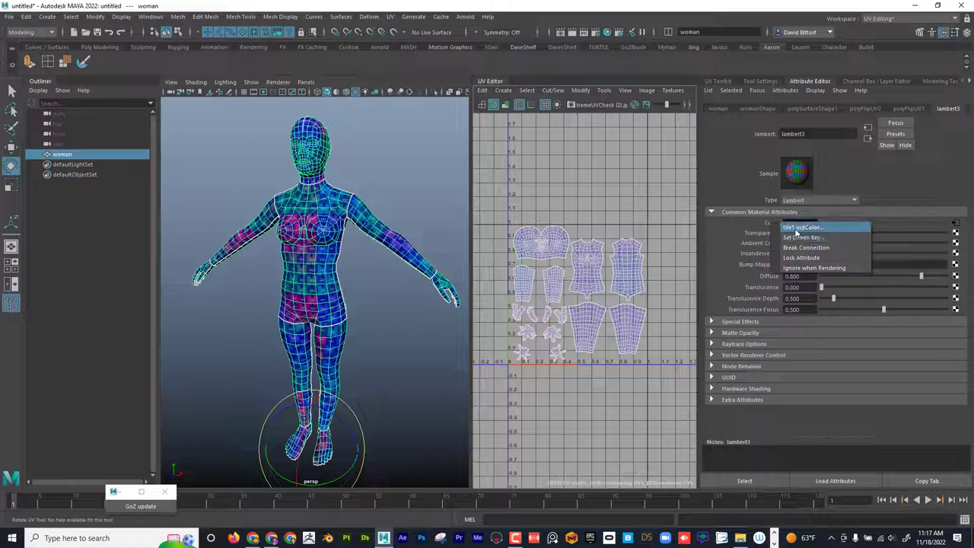
{"action": "left_click", "coordinate": [796, 230]}
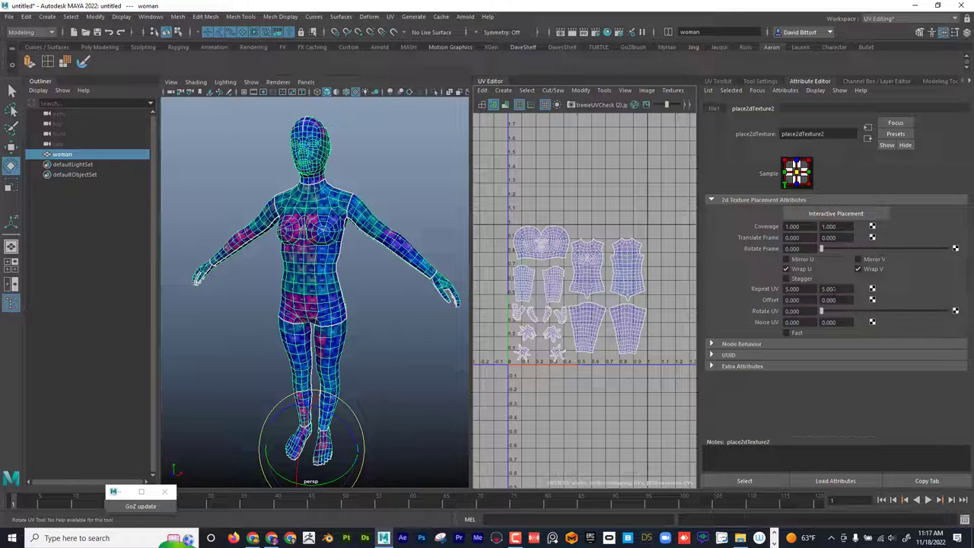
{"action": "left_click", "coordinate": [868, 139]}
{"action": "left_click", "coordinate": [868, 139]}
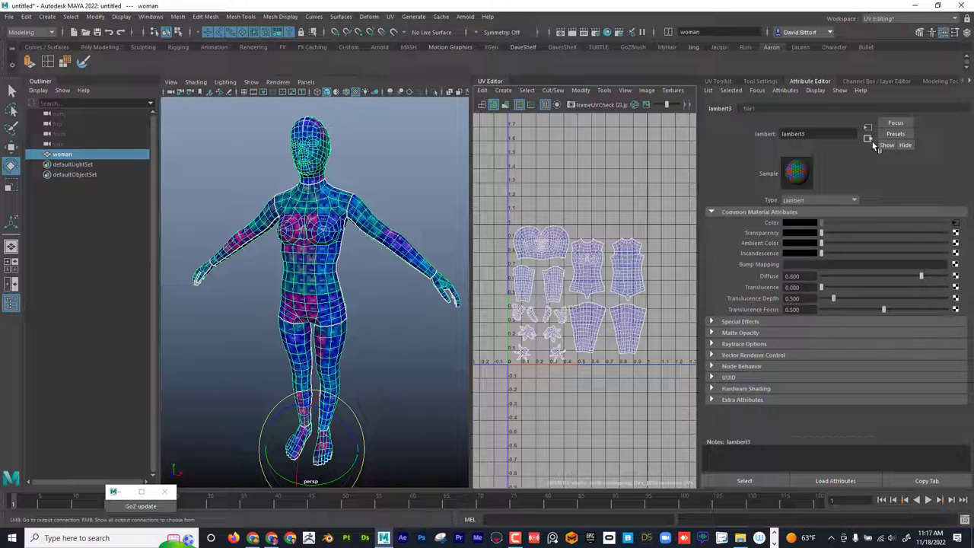